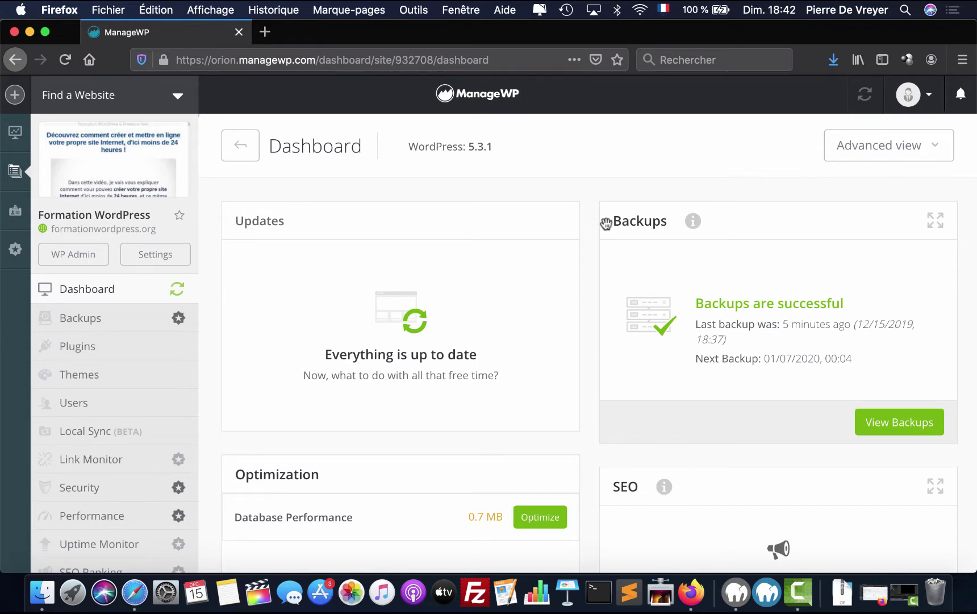
- Open the site's latest backup contents and try downloading, which brings up the Backups add-on offer
click(895, 422)
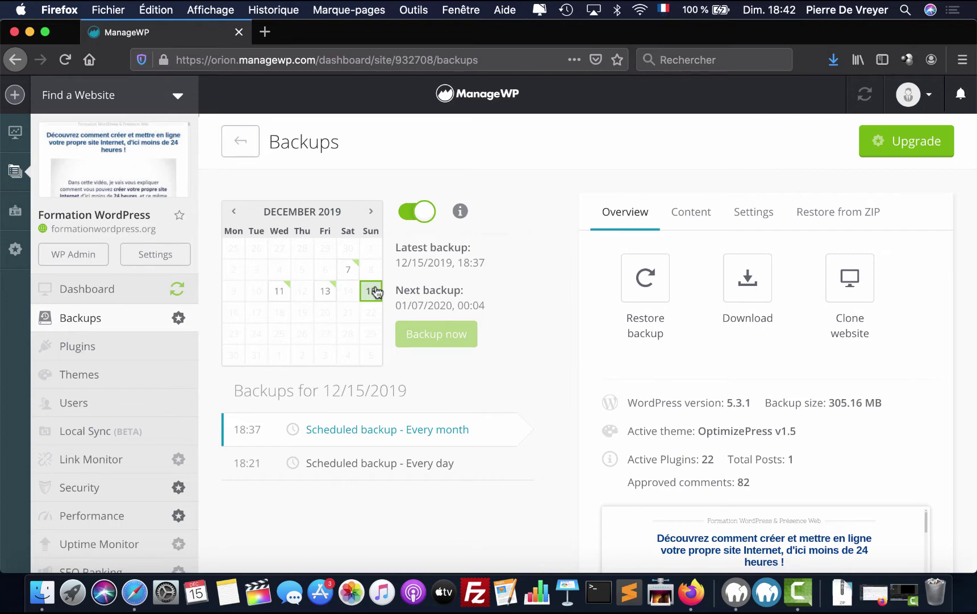
click(698, 215)
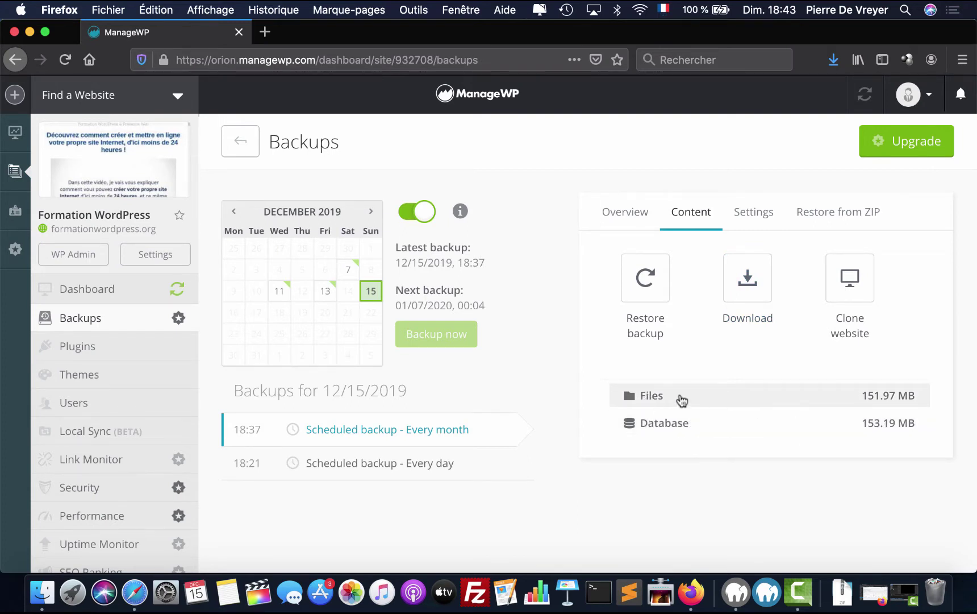
click(743, 286)
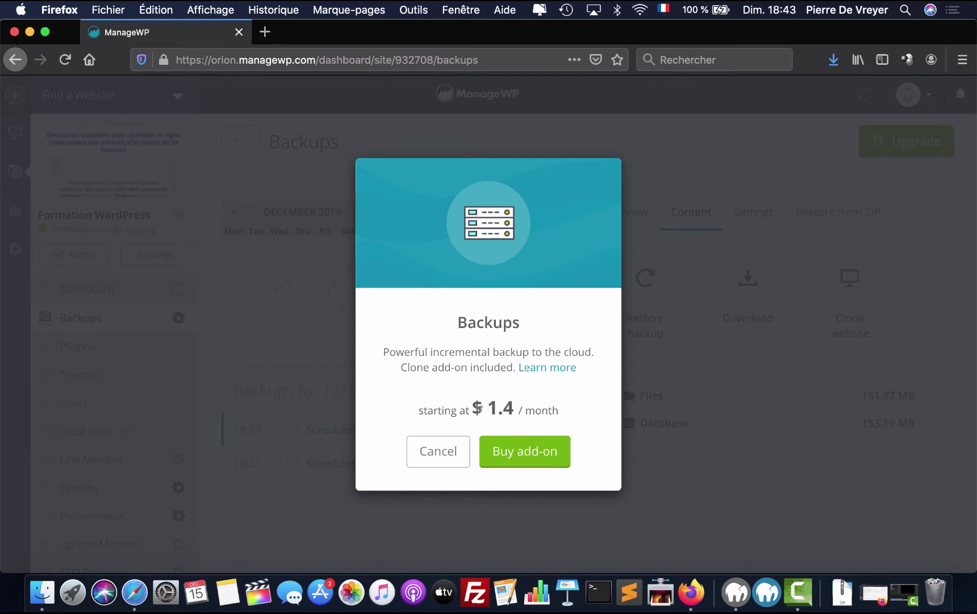
- Buy and activate the Backups add-on at $1.40 per month, then dismiss the 'Backups activated' confirmation
click(527, 457)
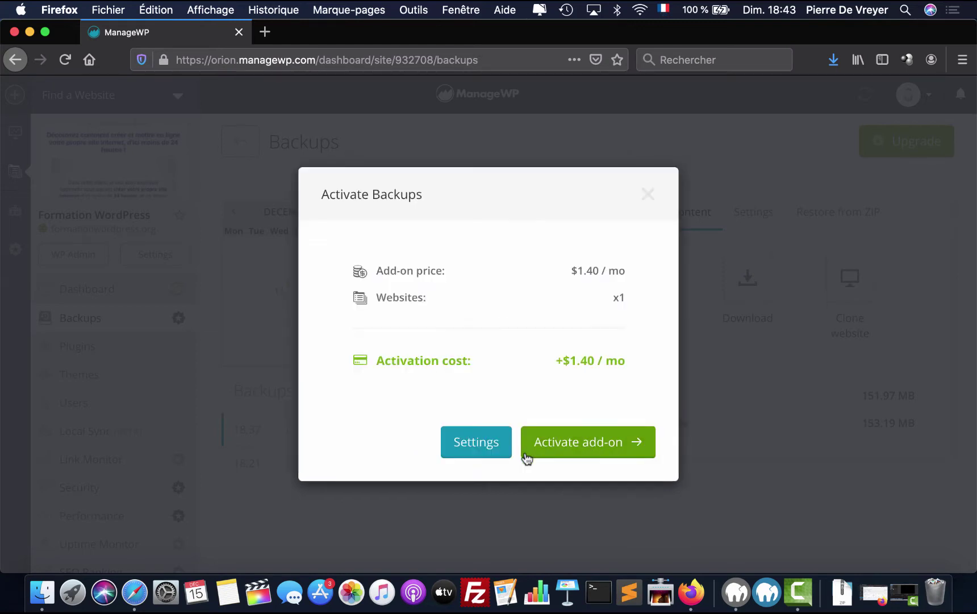
click(591, 445)
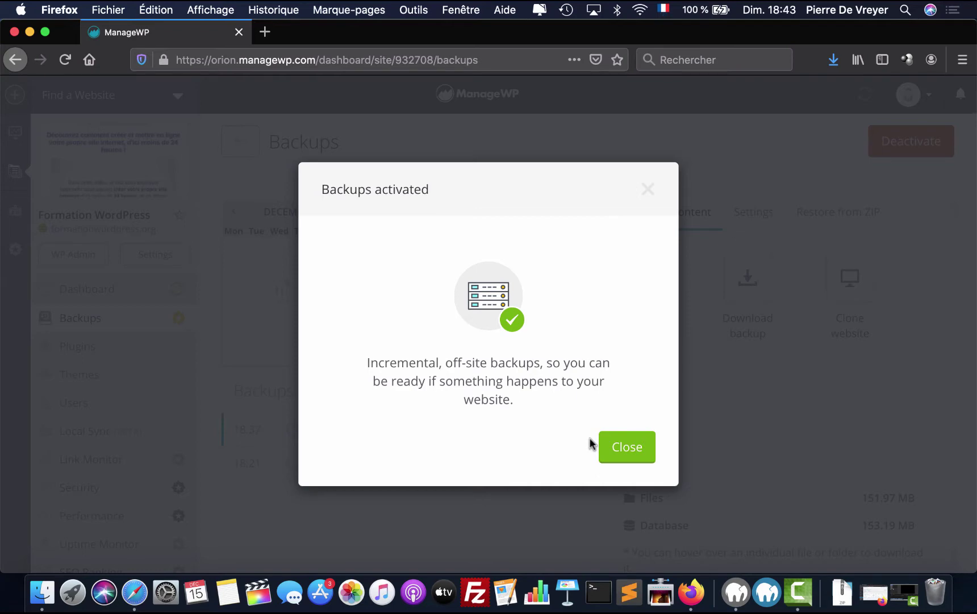
click(639, 451)
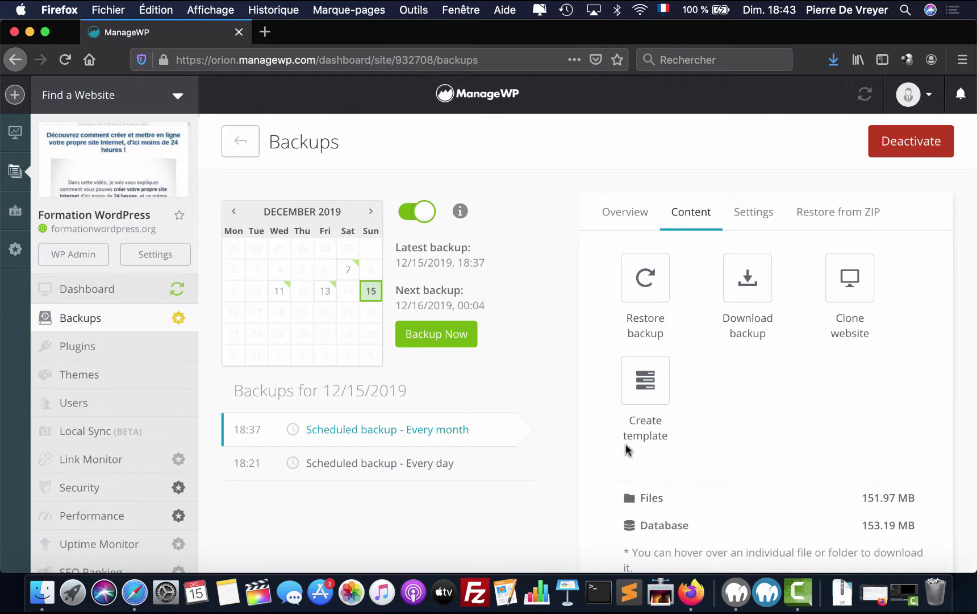
- Prepare both the Database and Files backups for download
scroll(625, 444, down, 5)
mouse_move(798, 389)
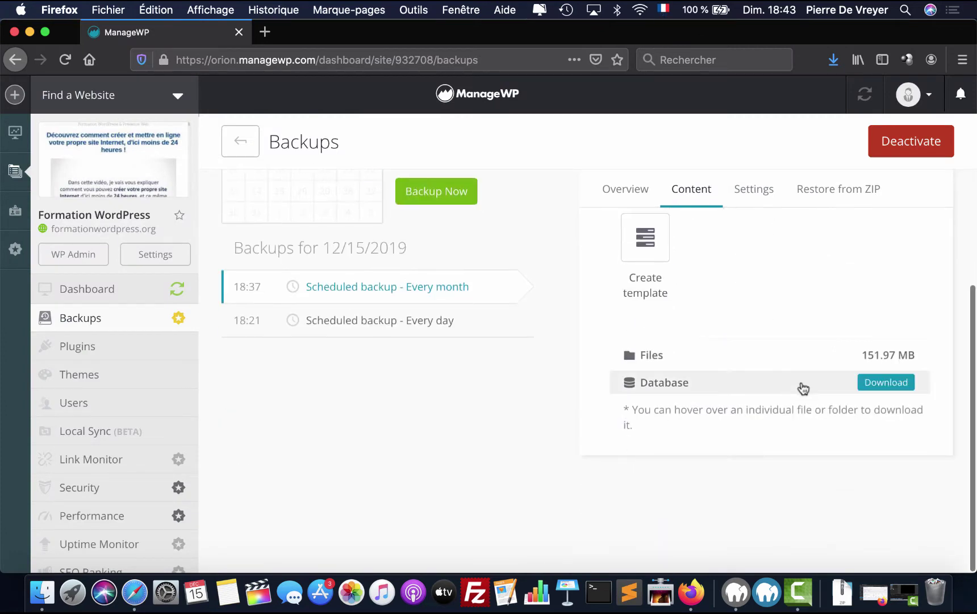
click(890, 384)
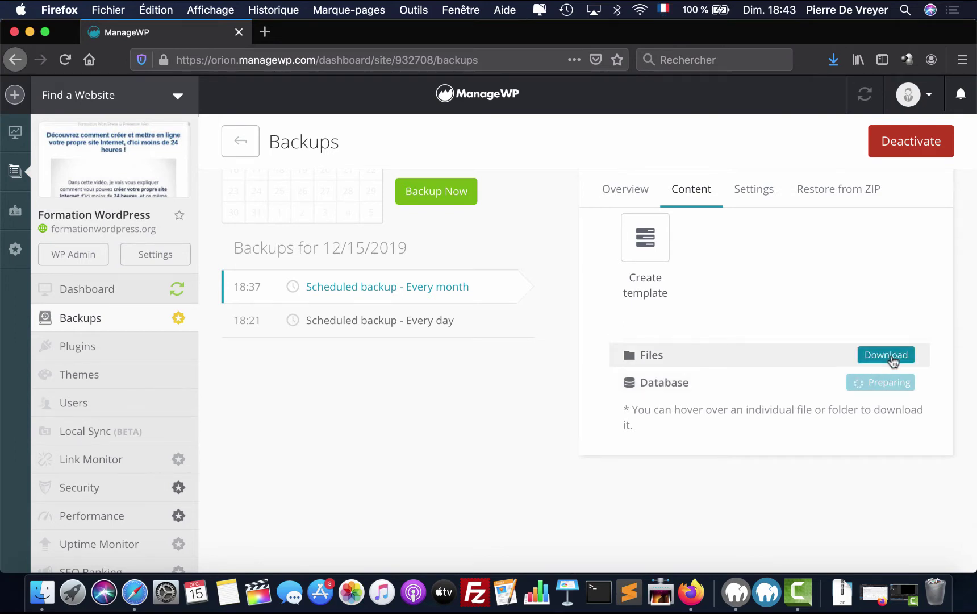
click(882, 360)
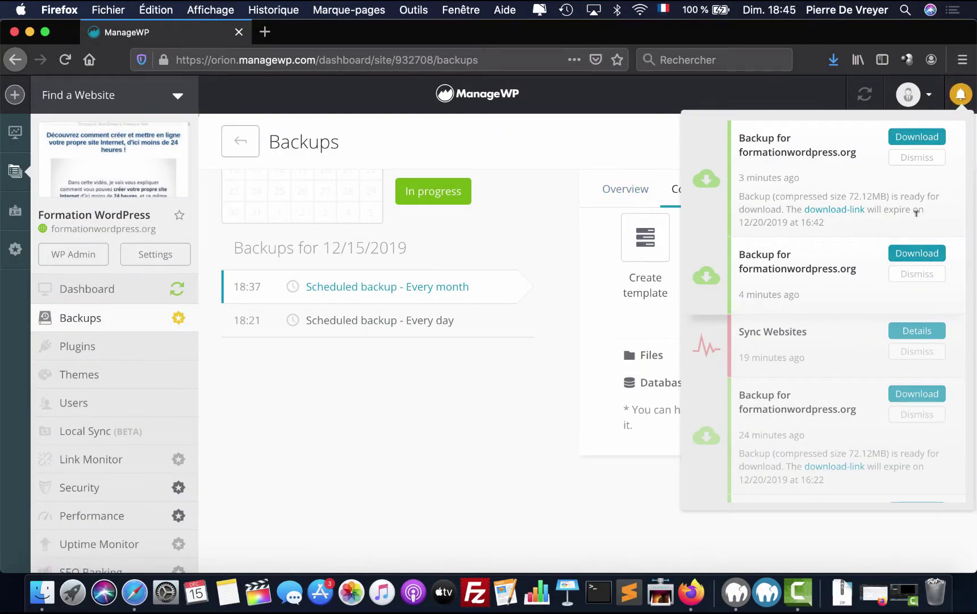
- Save the ready formationwordpress.org backup zip file to the computer
click(911, 256)
click(920, 144)
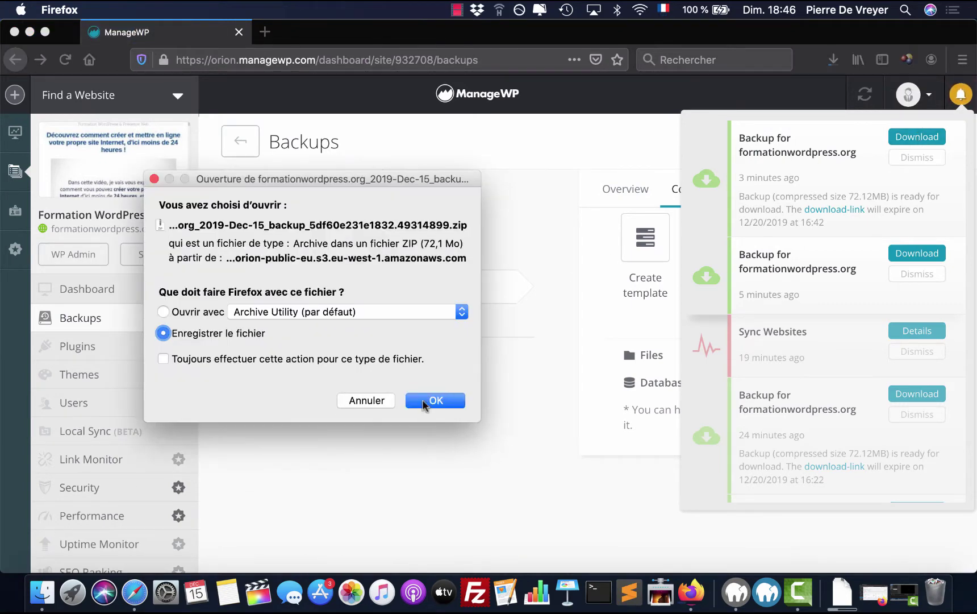
click(432, 401)
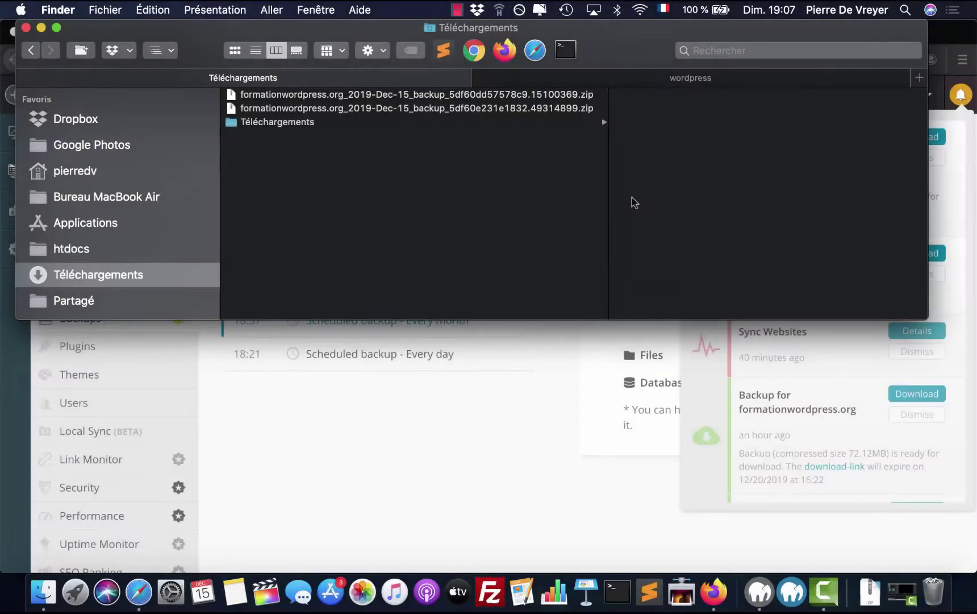
- Extract both backup zip archives in Téléchargements, then move the two zips to the trash
key(Down)
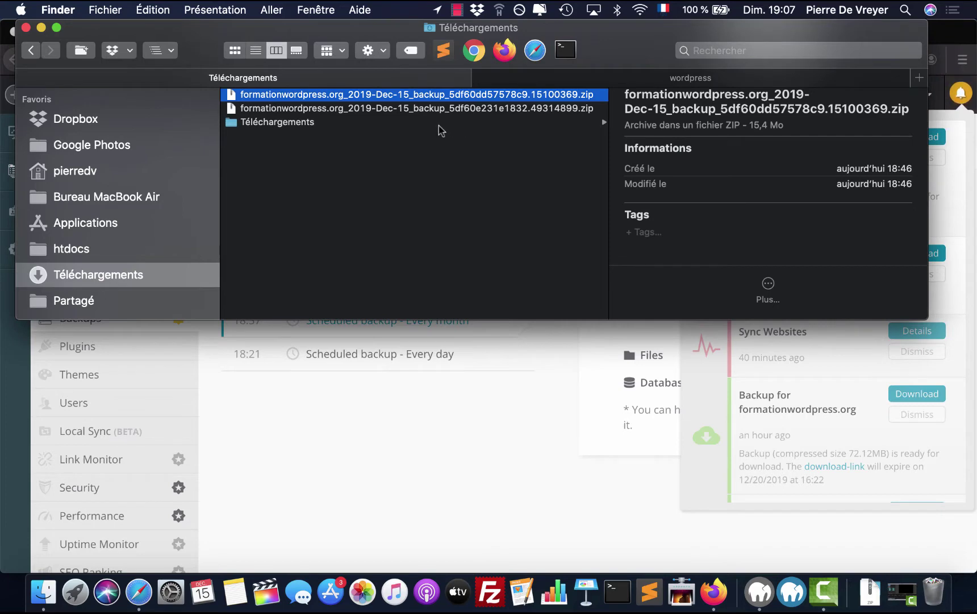
click(413, 111)
double_click(413, 111)
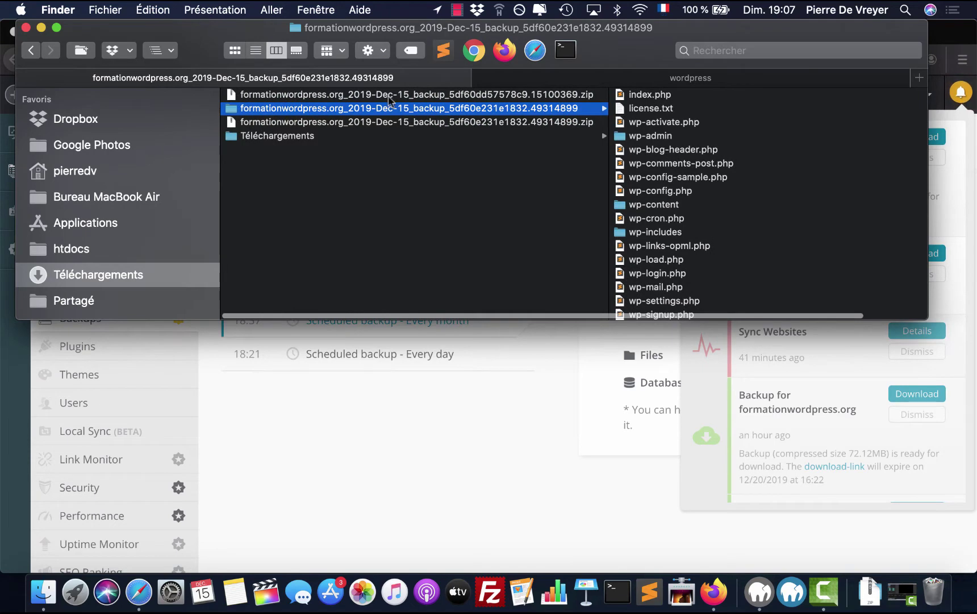
click(390, 98)
double_click(389, 97)
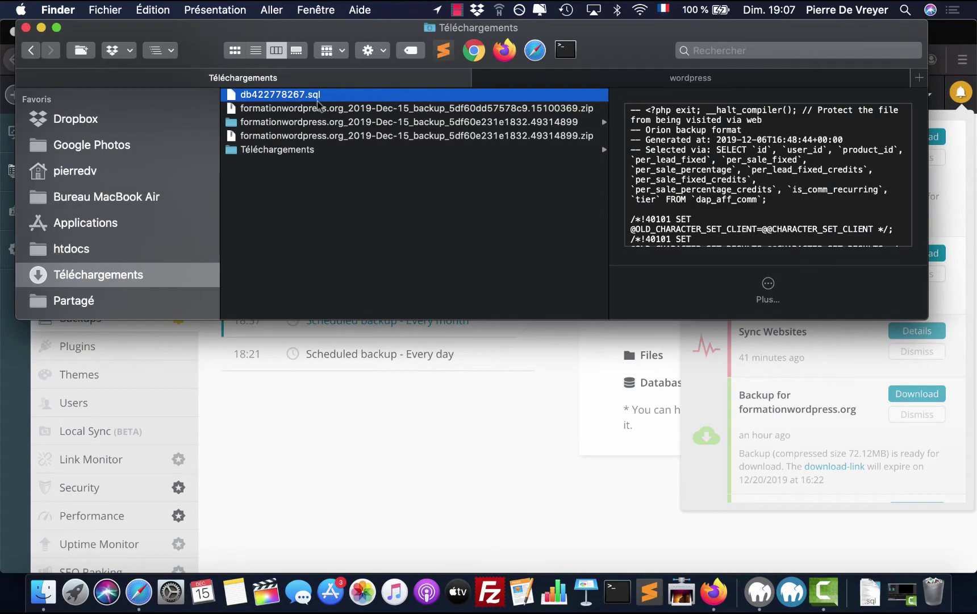
click(316, 109)
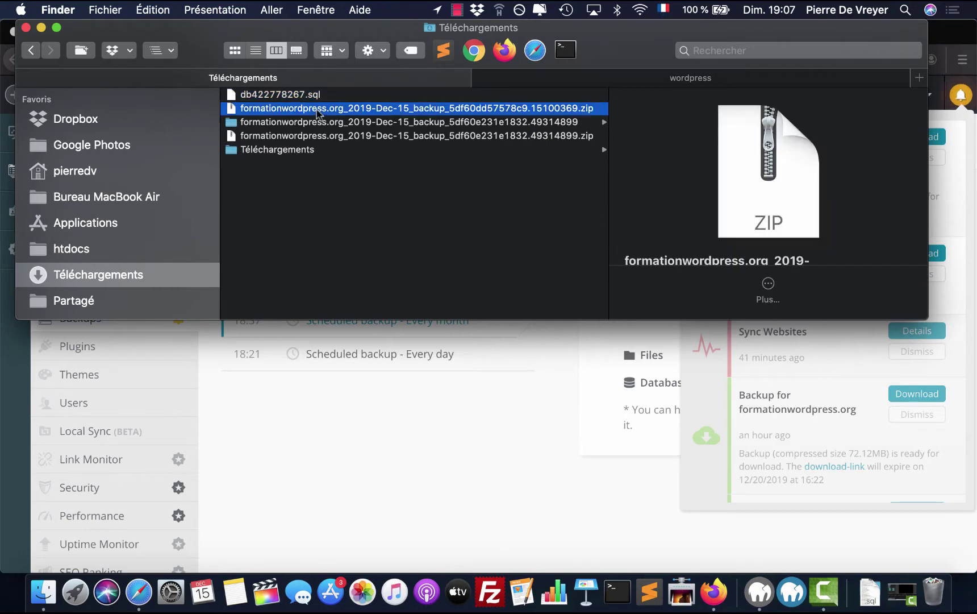
super+click(321, 140)
key(super+BackSpace)
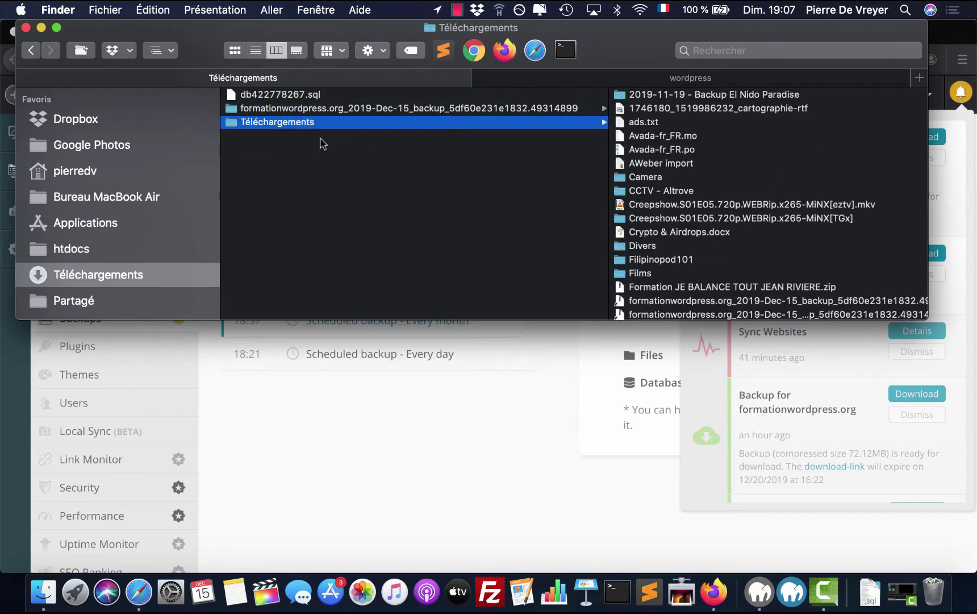
- Rename the extracted backup folder to formationwordpress_ftp
click(413, 110)
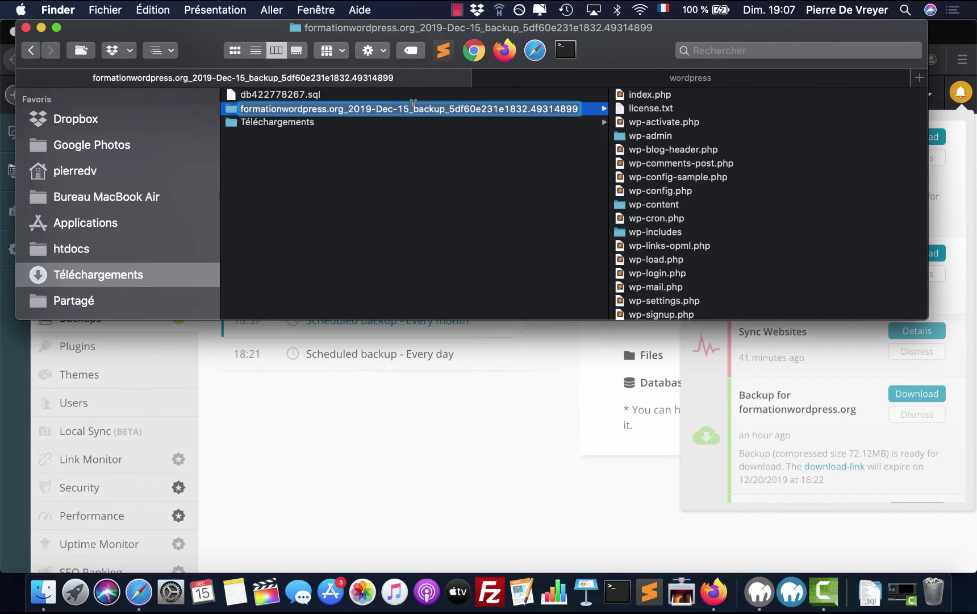
key(Return)
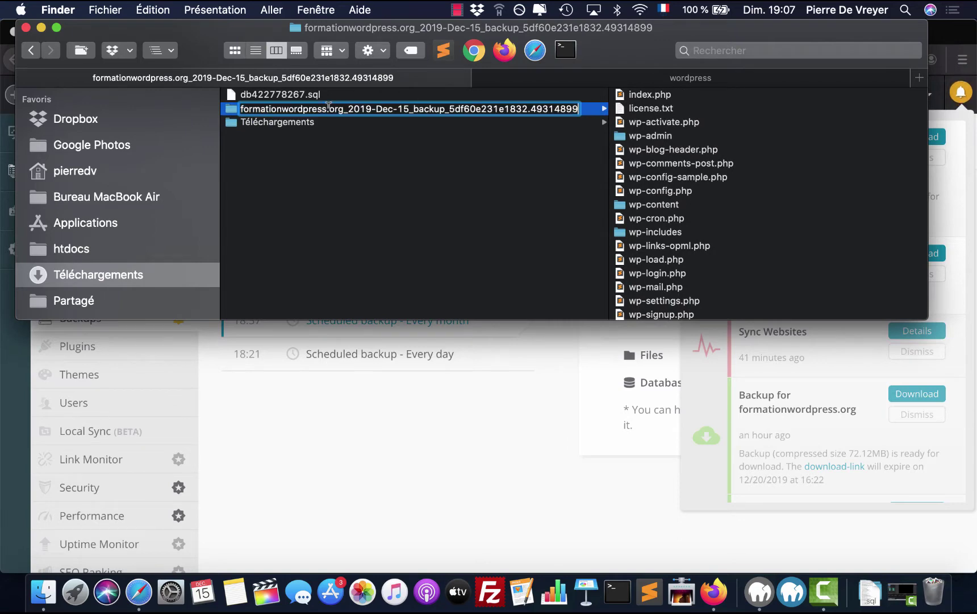
drag(328, 108, 580, 108)
key(BackSpace)
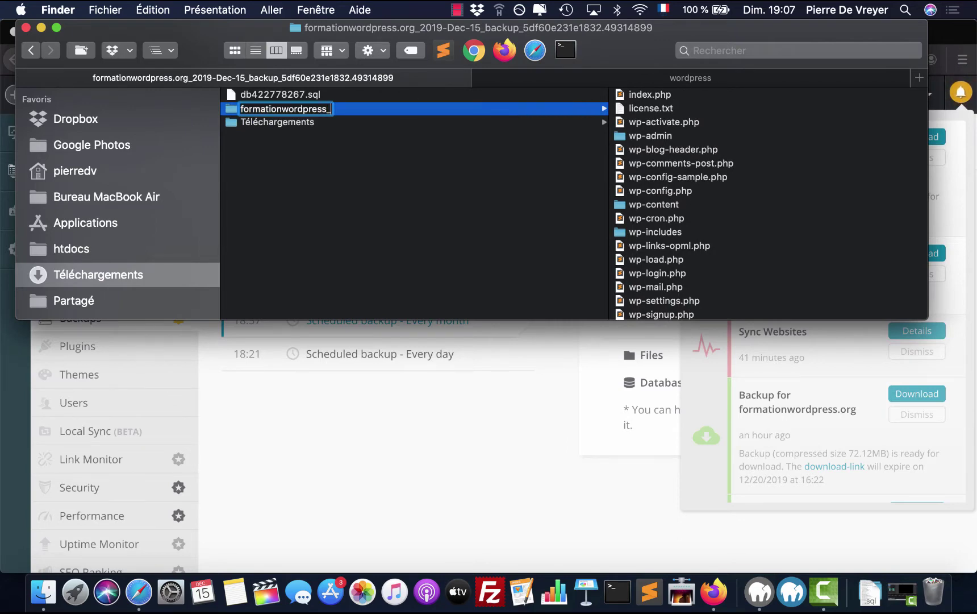
text(_ftp)
key(Return)
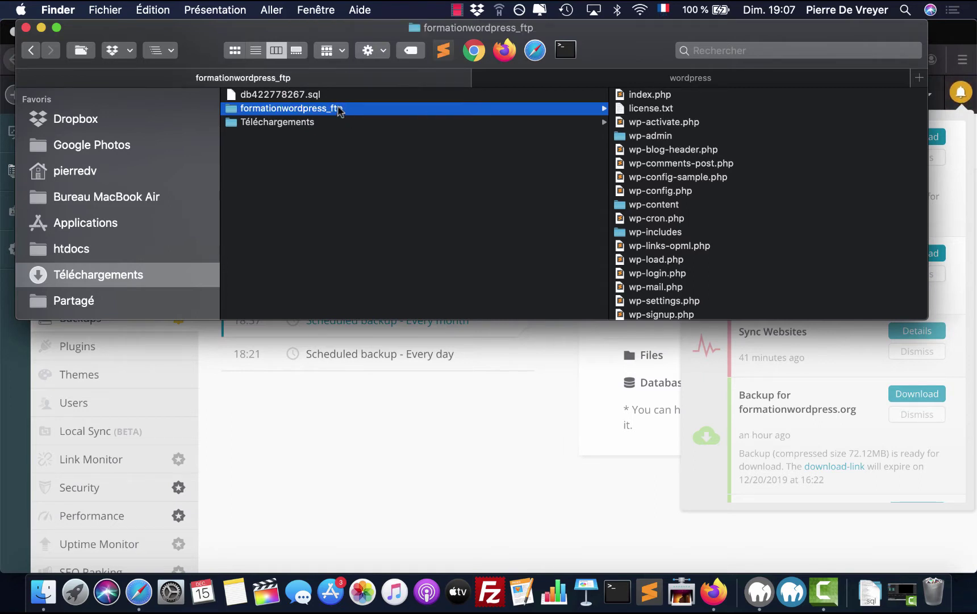
- Move the formationwordpress_ftp folder into MAMP's htdocs folder
drag(316, 110, 619, 76)
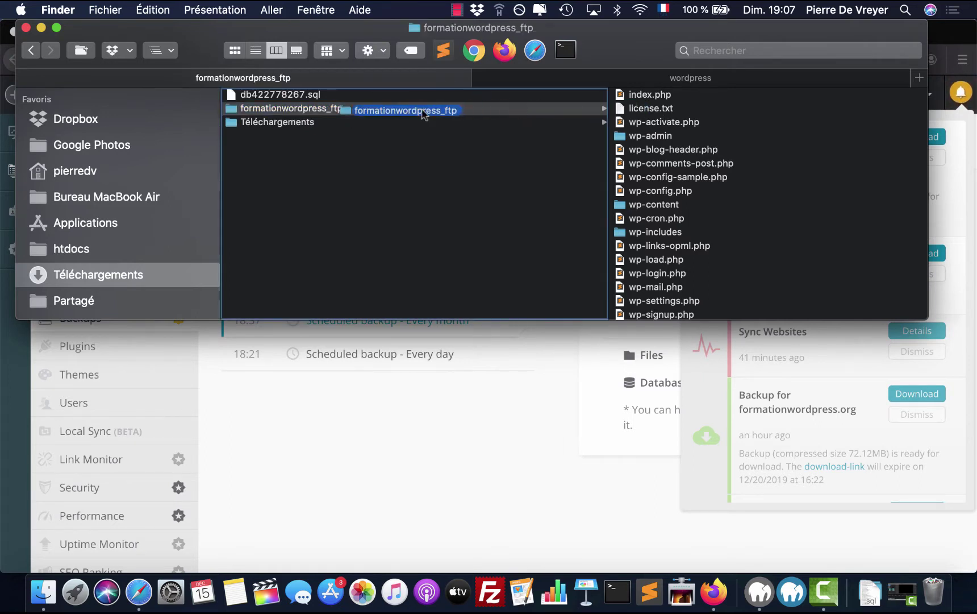
click(622, 77)
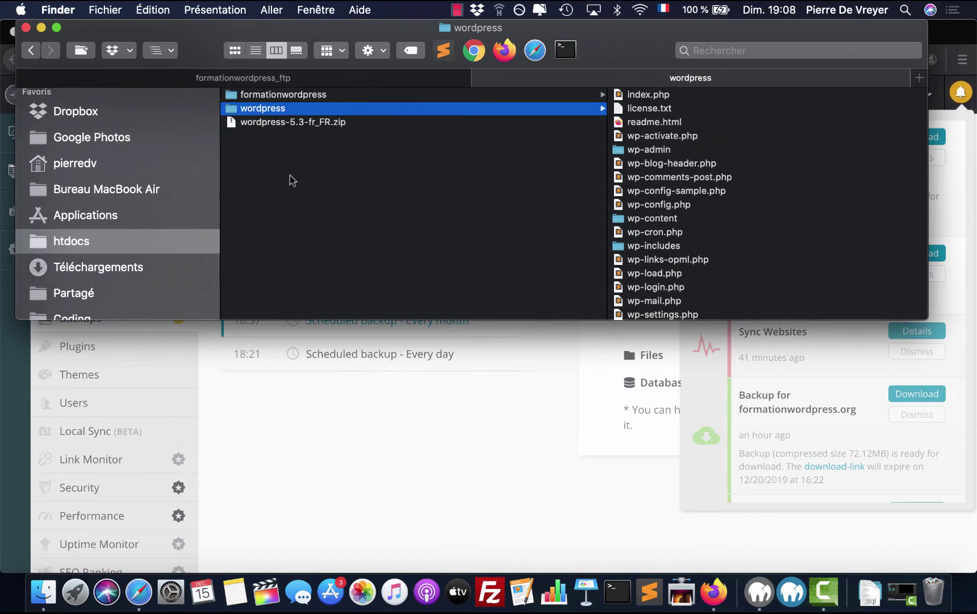
click(125, 240)
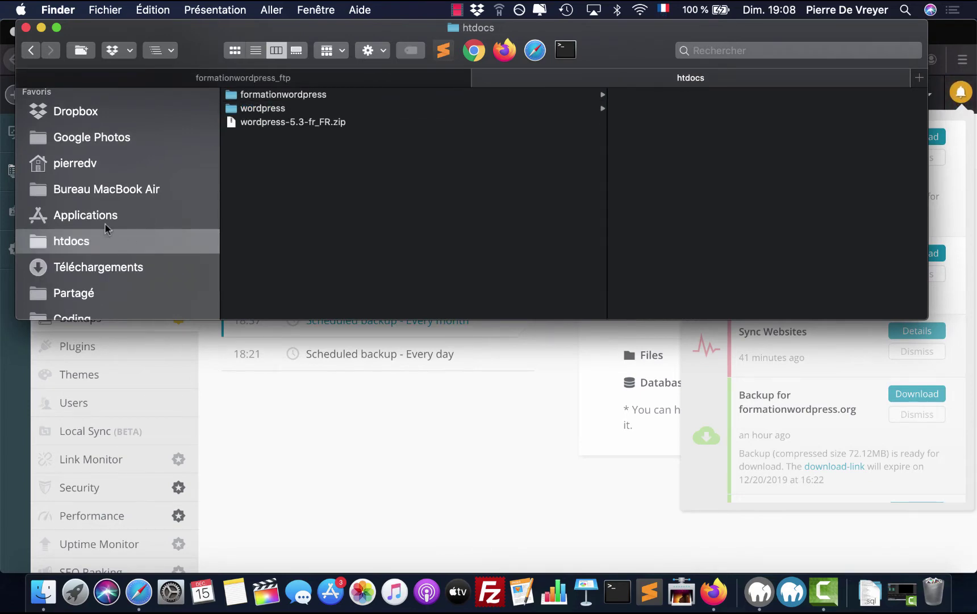
click(104, 220)
text(mamp)
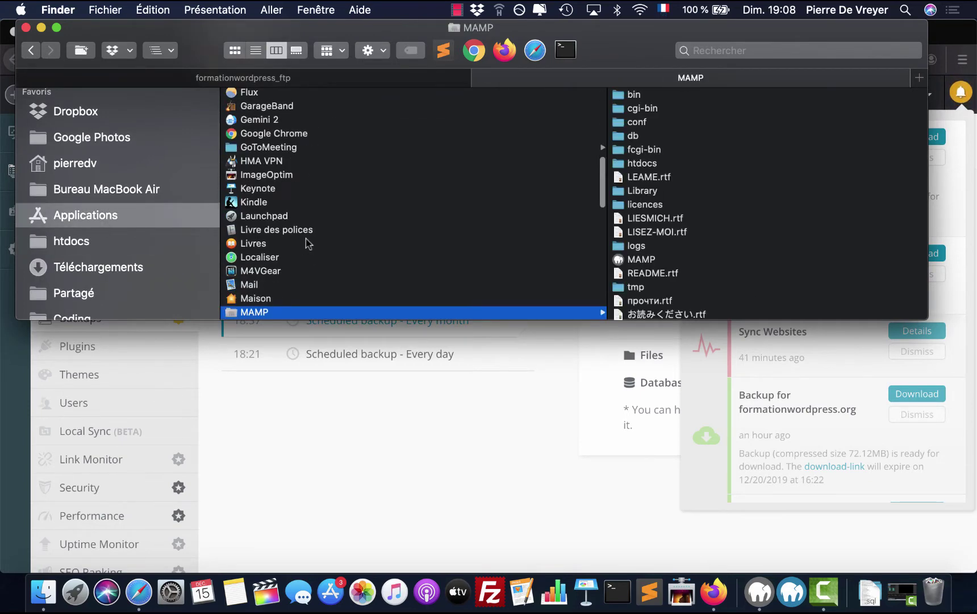
click(642, 163)
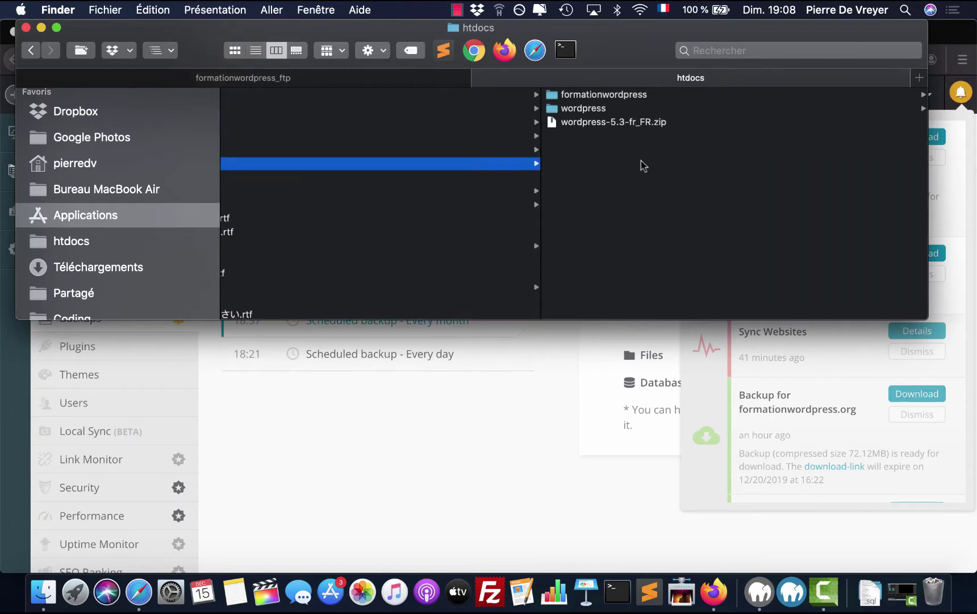
click(276, 78)
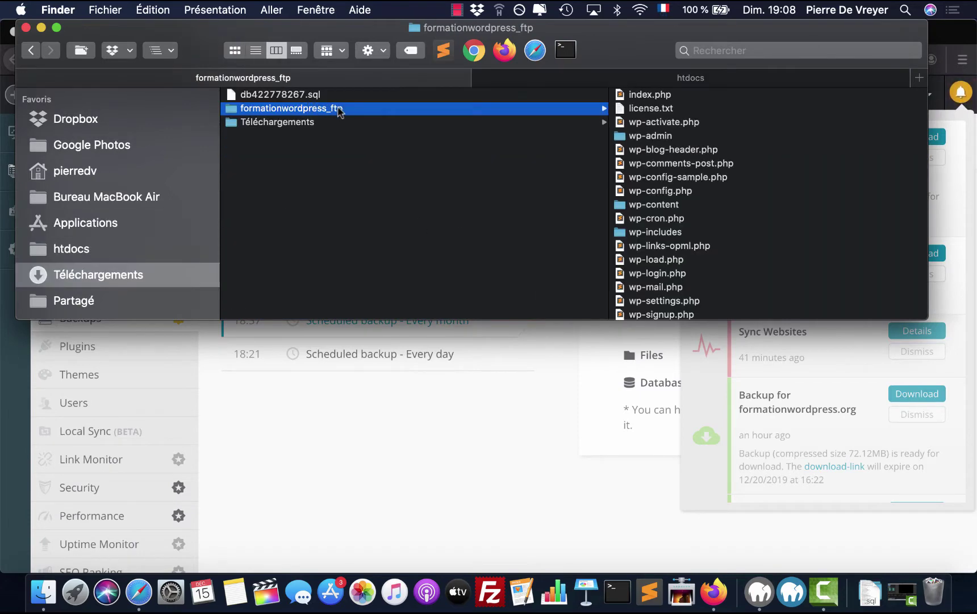
drag(344, 110, 660, 82)
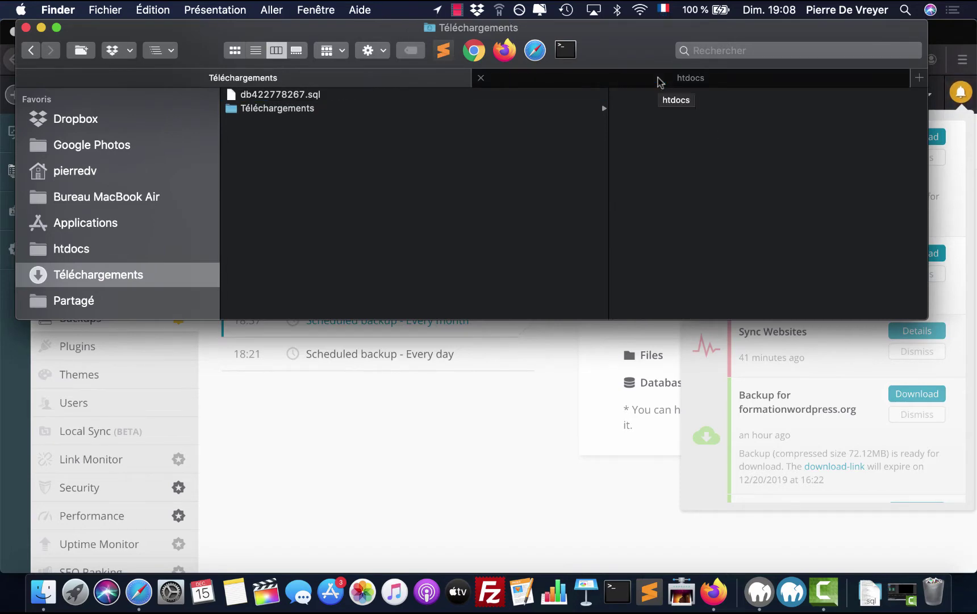
click(659, 82)
- Open the local server's Index of / page from MAMP and preview db422778267.sql in Téléchargements
click(598, 366)
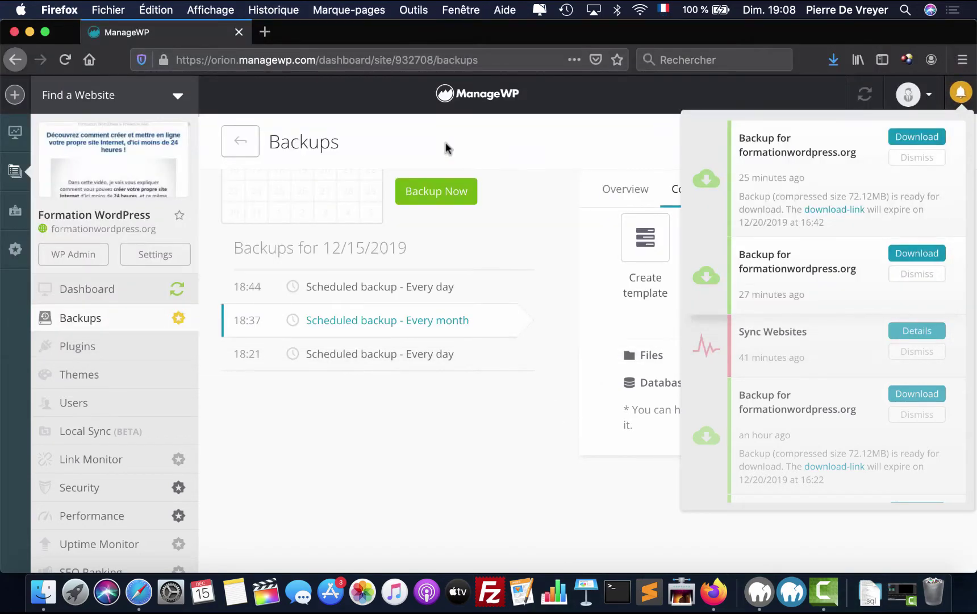
click(760, 591)
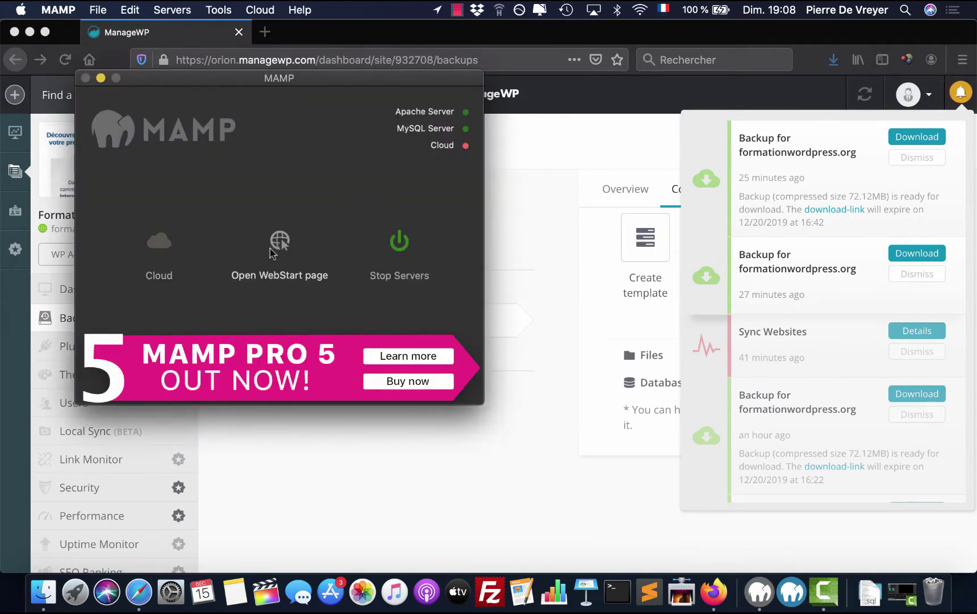
click(281, 240)
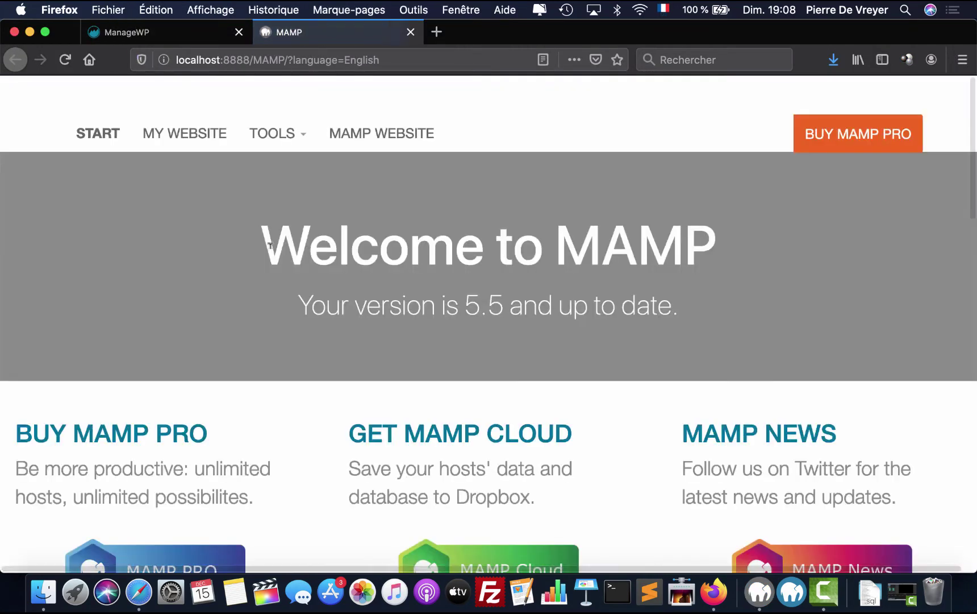
click(201, 136)
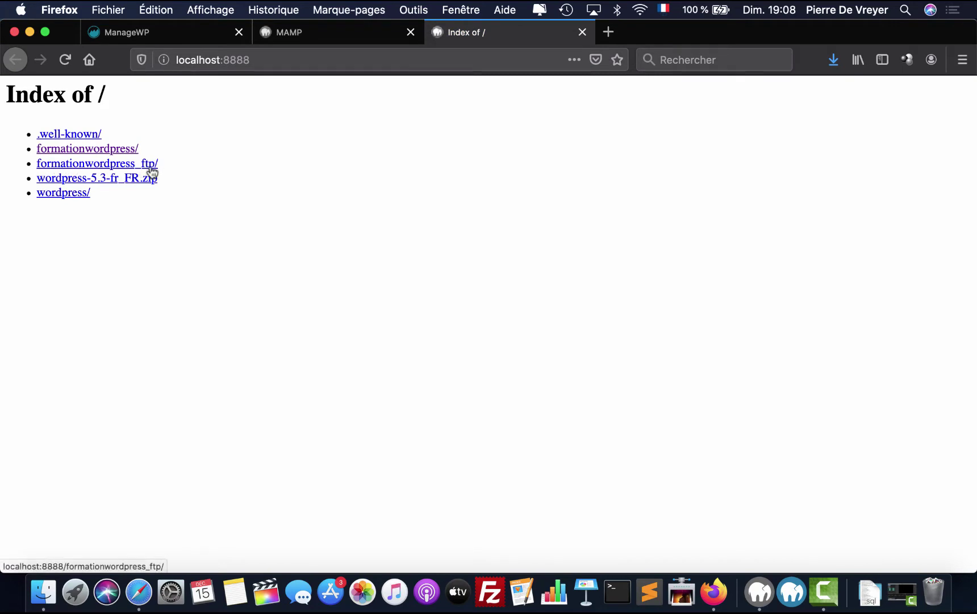
click(44, 603)
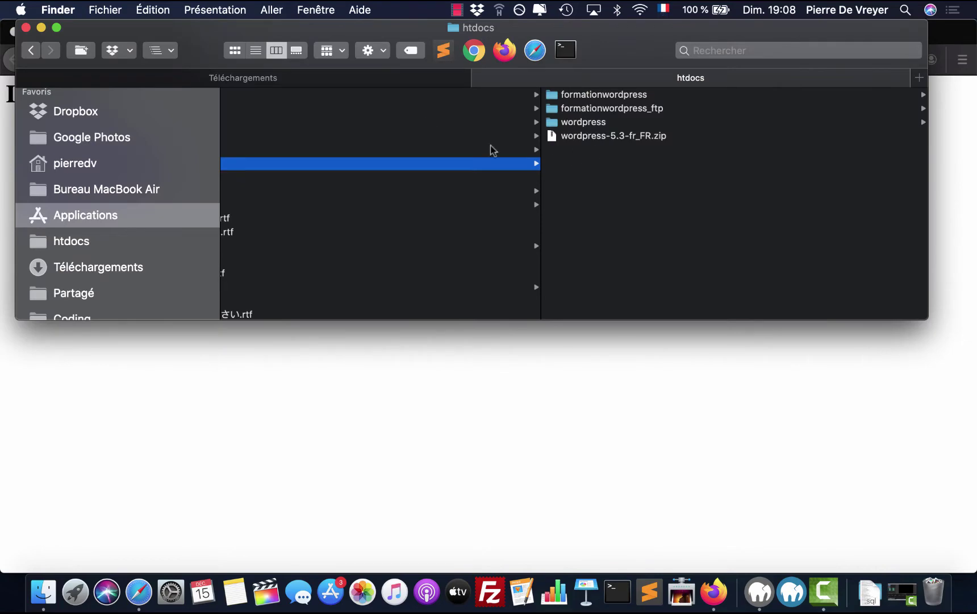
click(342, 80)
click(301, 98)
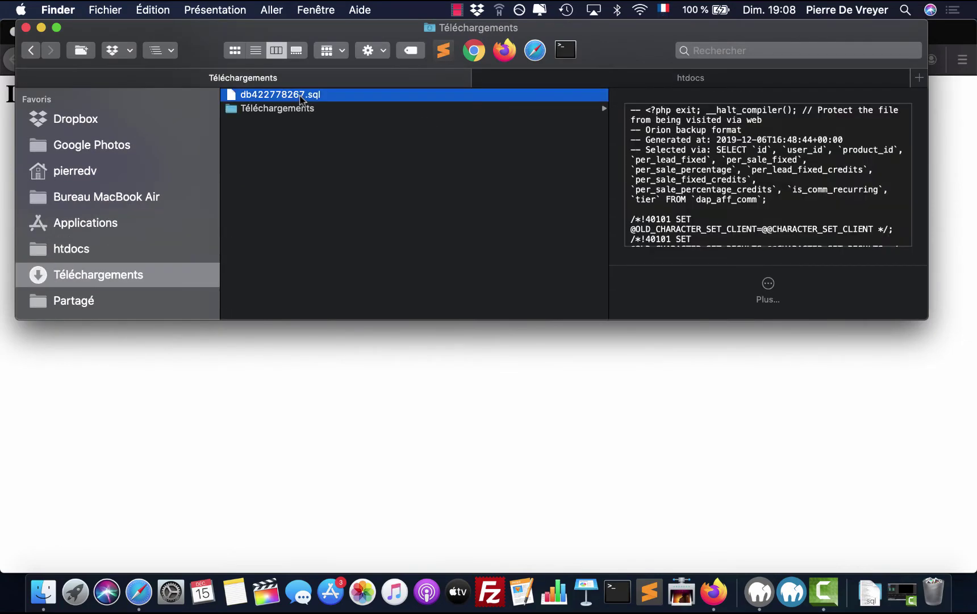
- Open formationwordpress_ftp from the local index and reload it with http instead of https
click(430, 493)
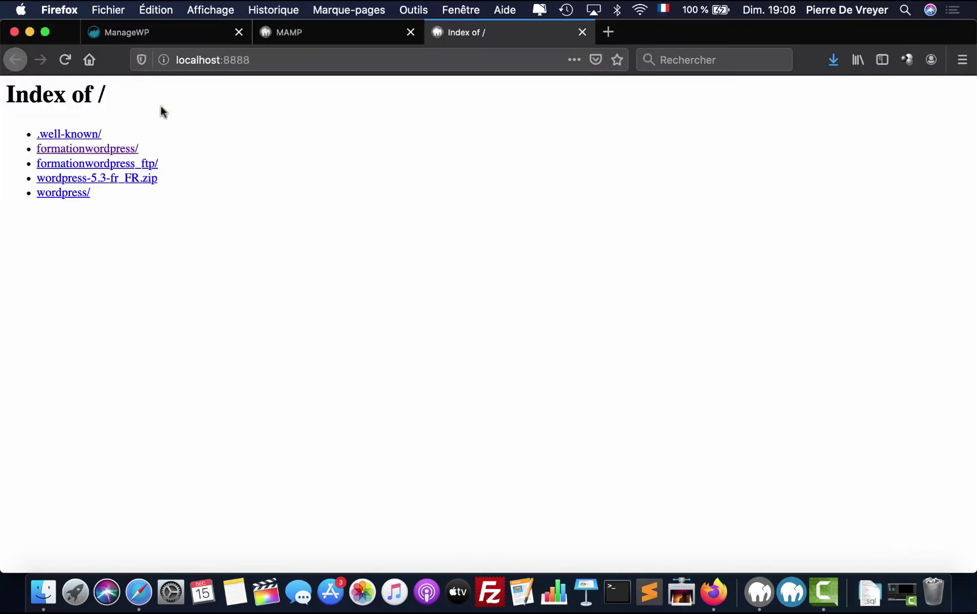
click(139, 164)
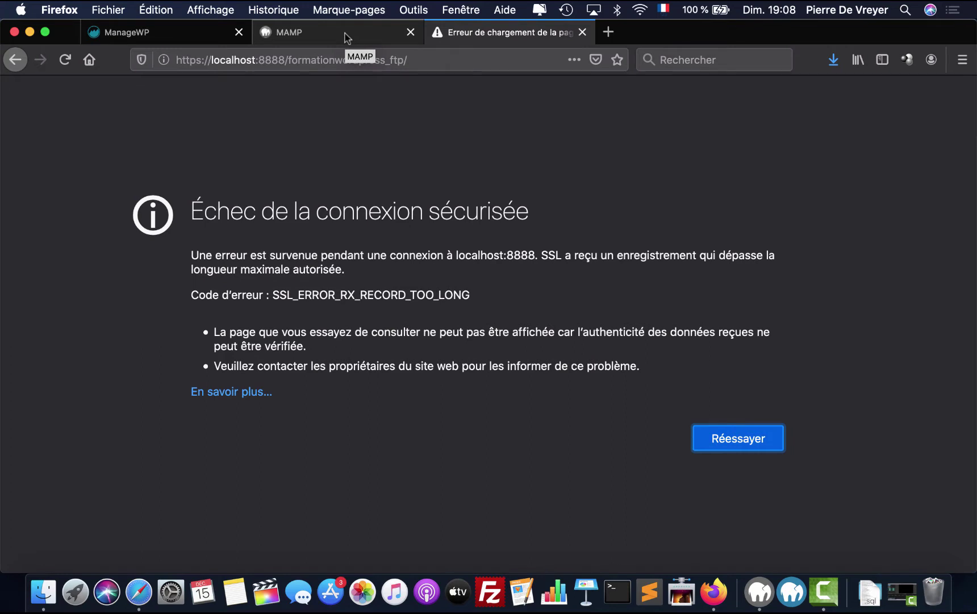
click(195, 56)
click(201, 60)
key(BackSpace)
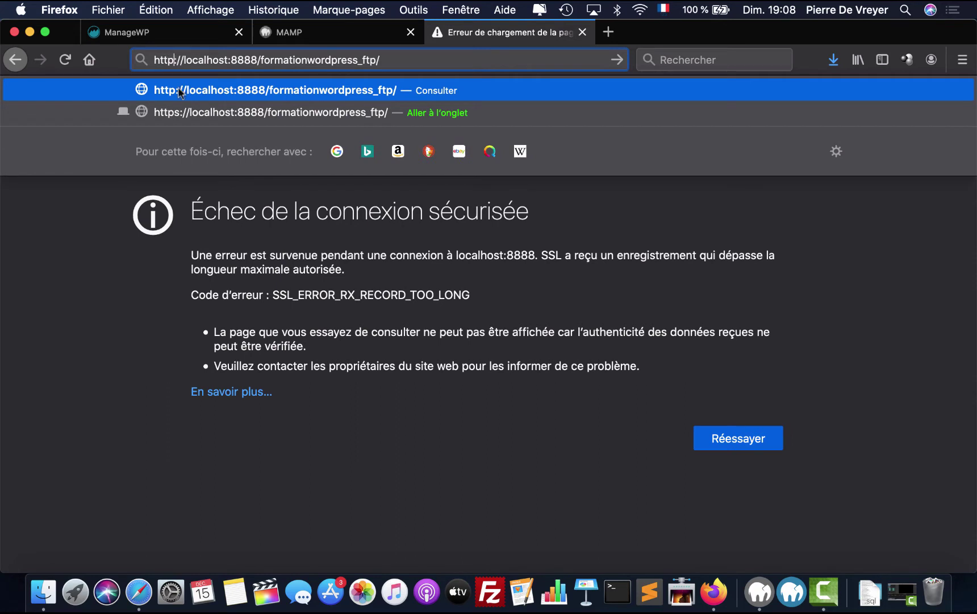
click(249, 255)
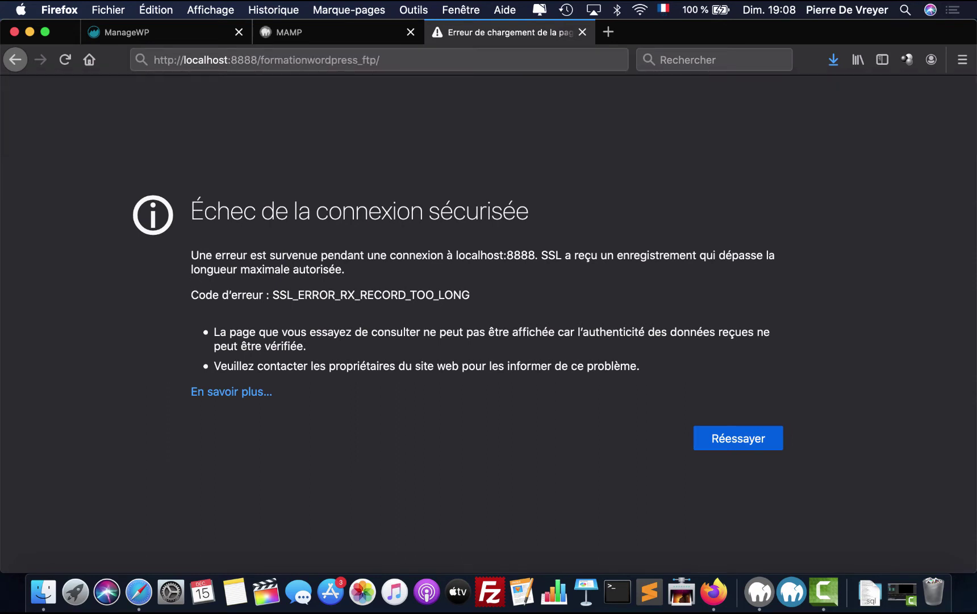
click(267, 64)
key(Return)
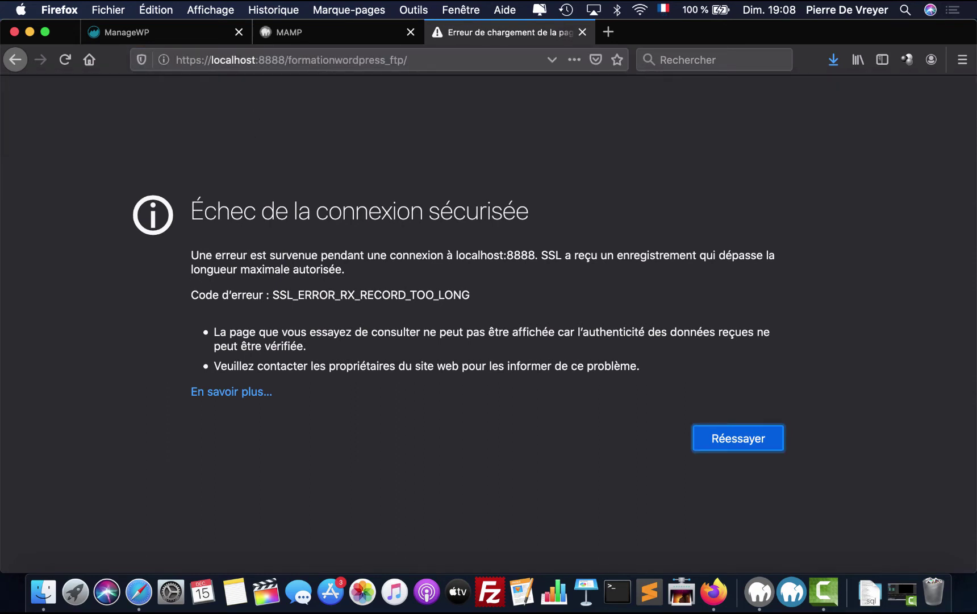
click(43, 591)
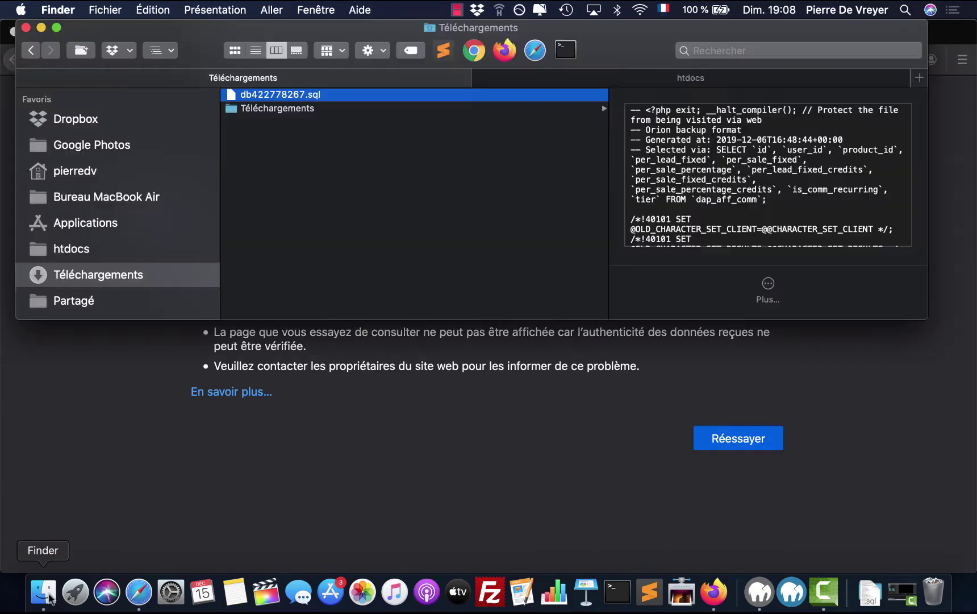
- Open wp-config.php from htdocs/formationwordpress_ftp with Sublime Text and scroll through its settings
click(641, 80)
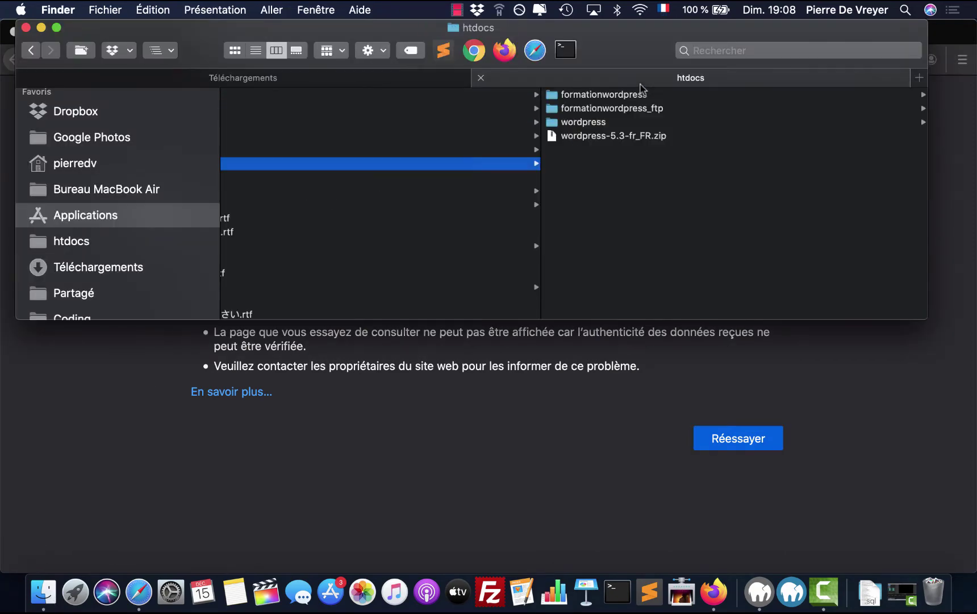
click(611, 122)
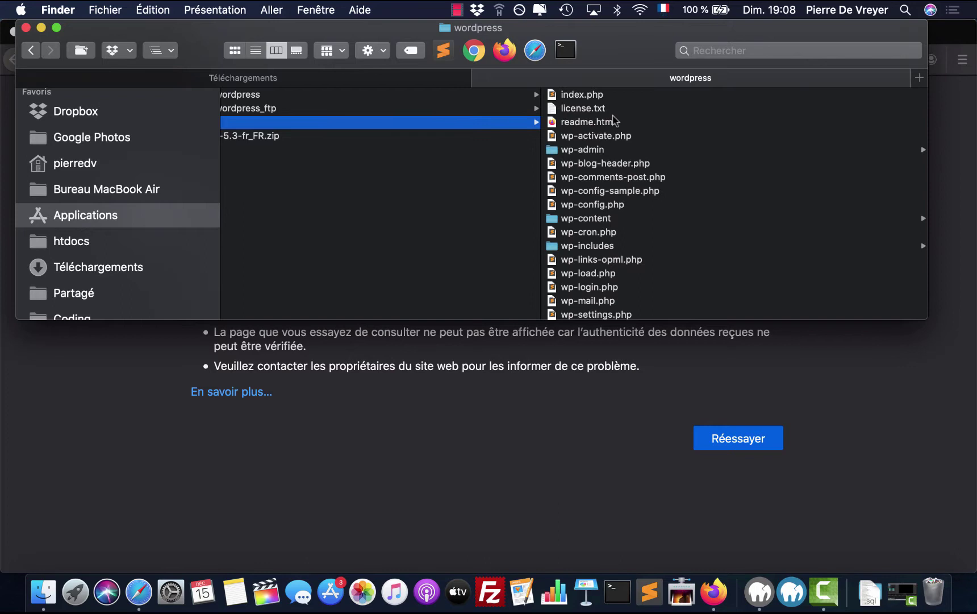
click(465, 111)
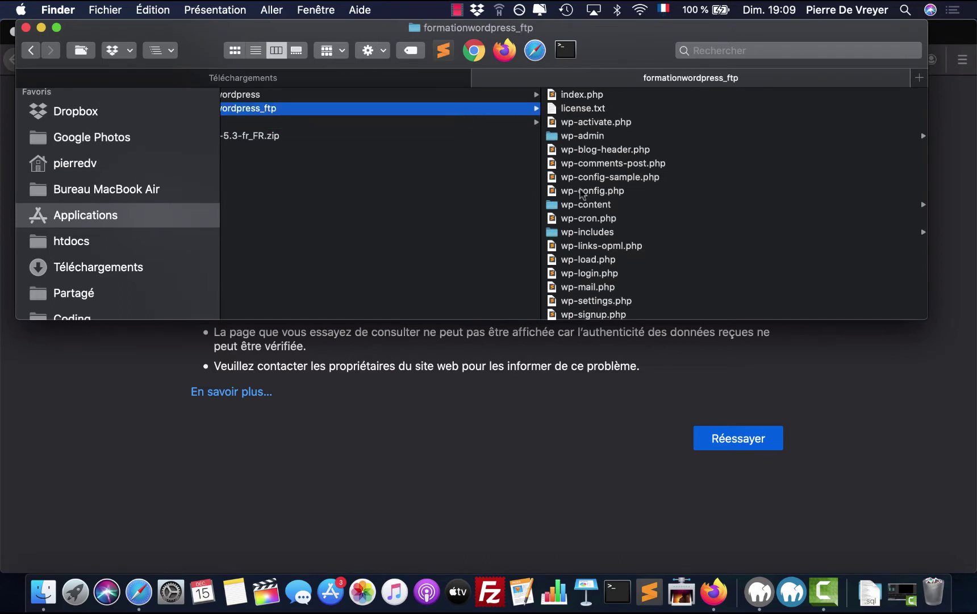
click(599, 192)
right_click(551, 193)
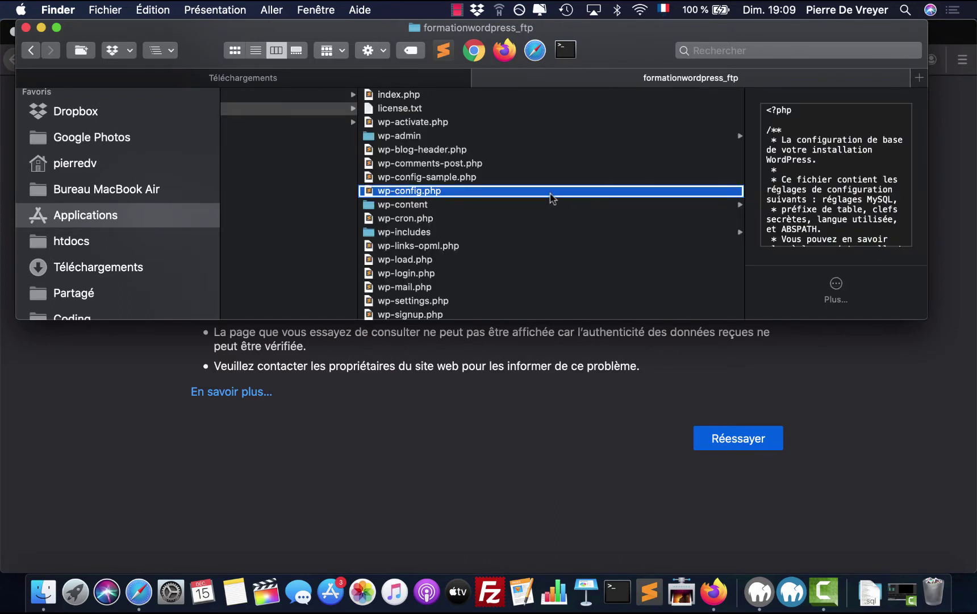
mouse_move(611, 209)
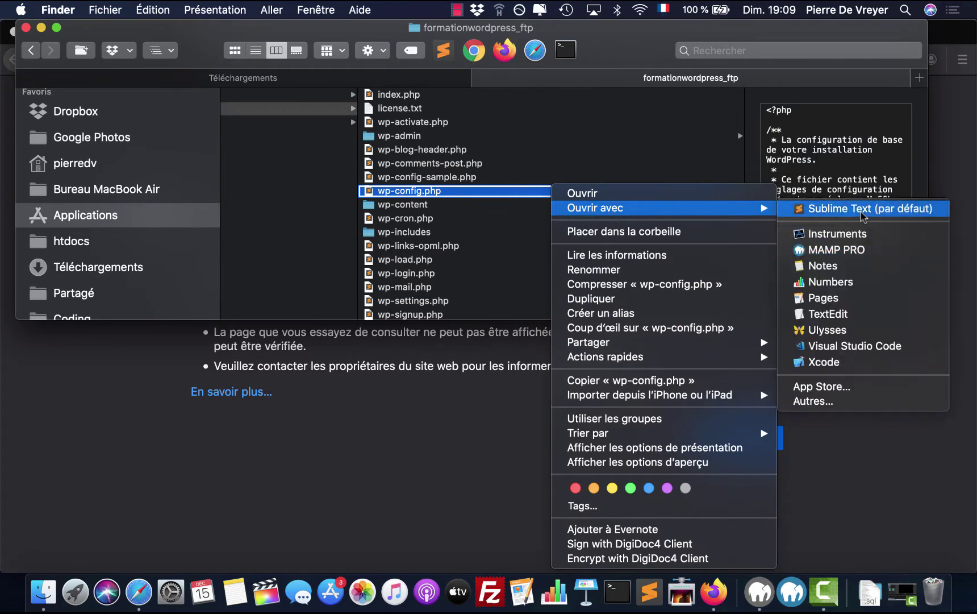
click(863, 216)
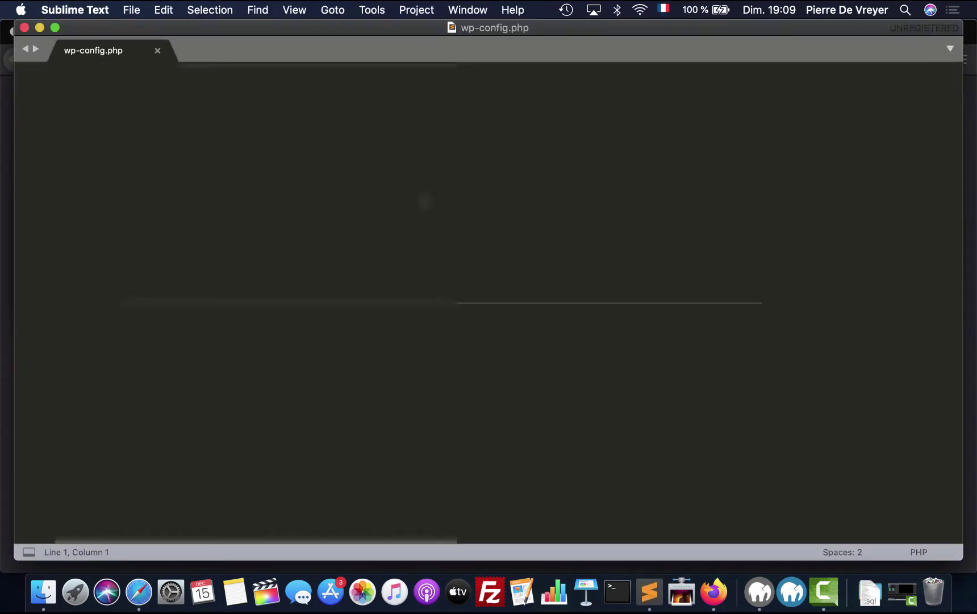
scroll(489, 301, down, 13)
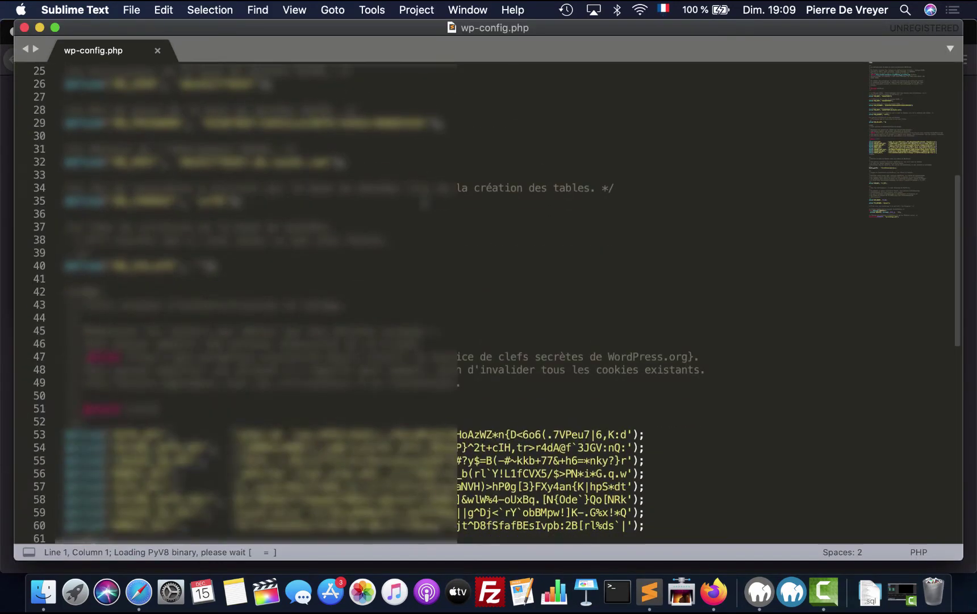
scroll(488, 301, down, 8)
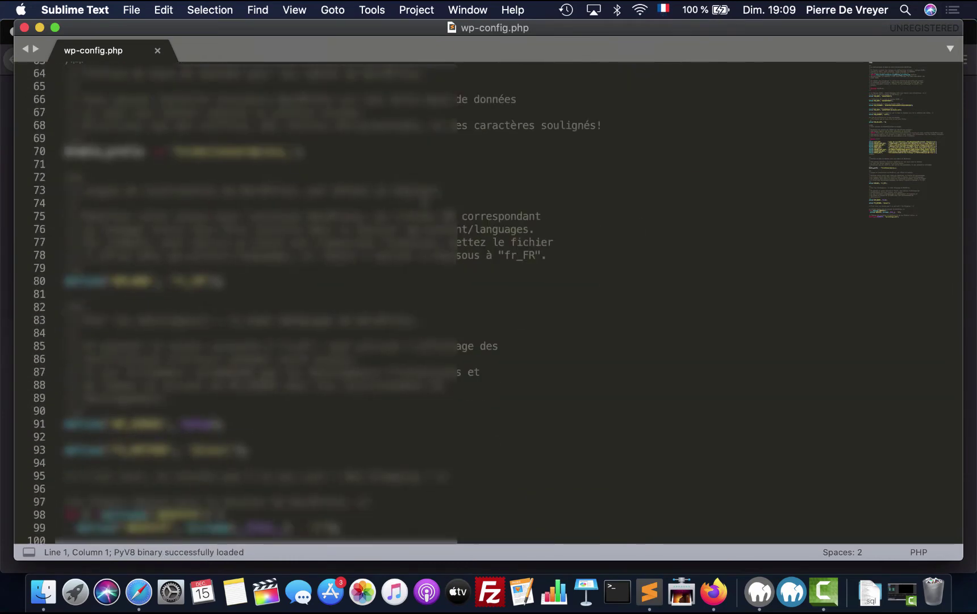
scroll(489, 301, down, 1)
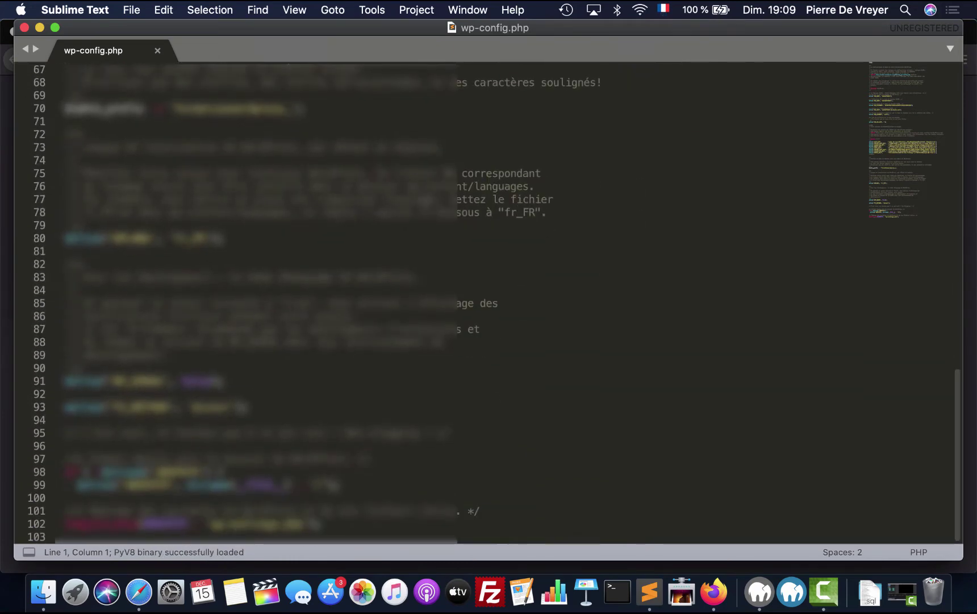
- Close the wp-config.php editor window
scroll(489, 302, up, 20)
key(super+w)
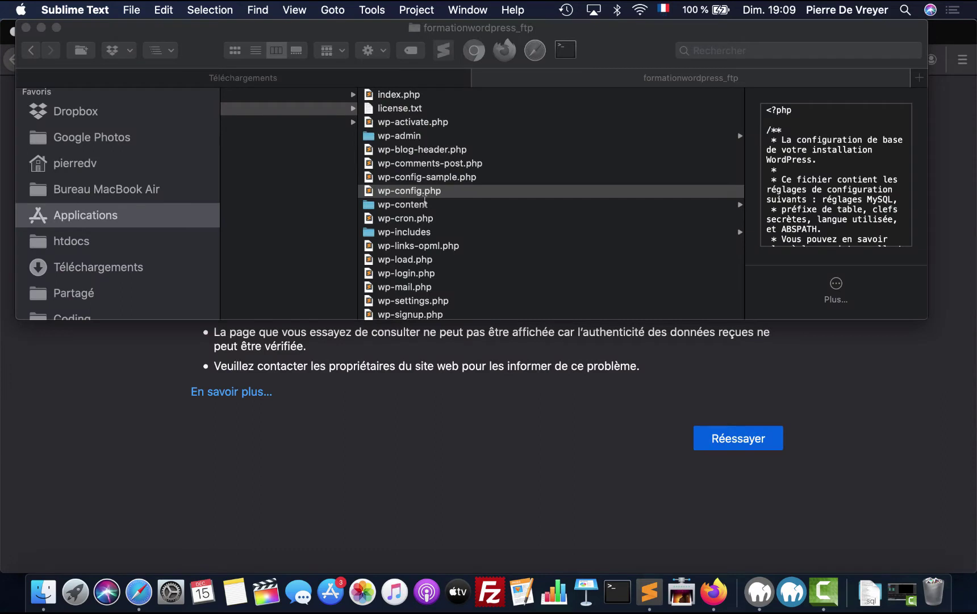
scroll(425, 200, left, 5)
scroll(424, 203, right, 5)
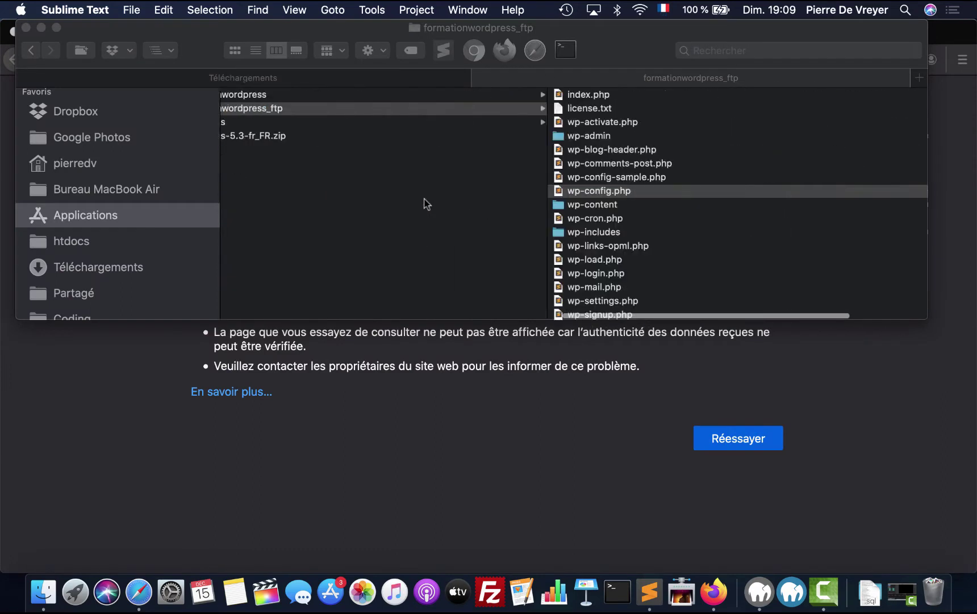
scroll(425, 202, left, 5)
scroll(426, 203, right, 1)
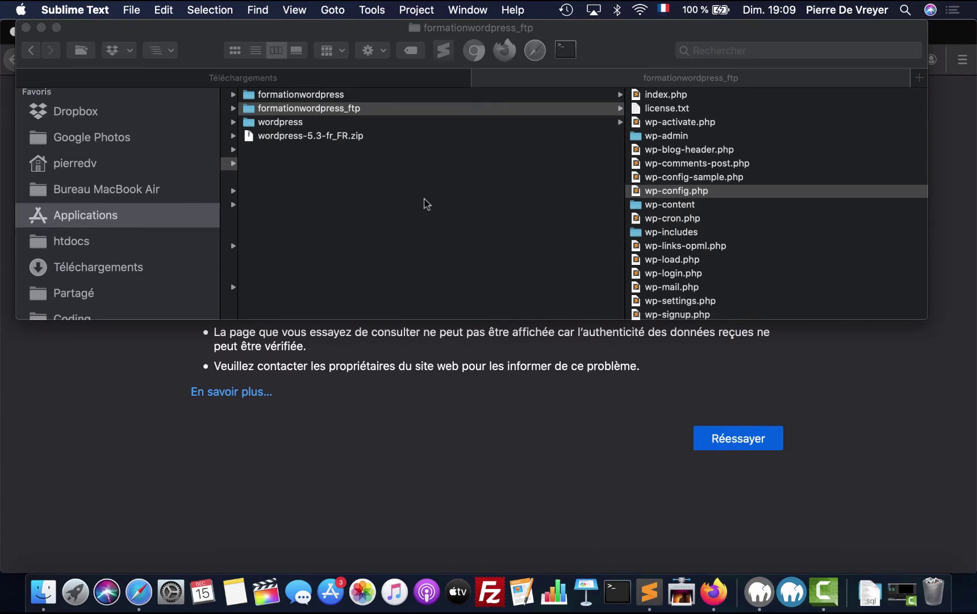
- Look through Finder's action, view and preview options, then launch a new Terminal window
right_click(747, 112)
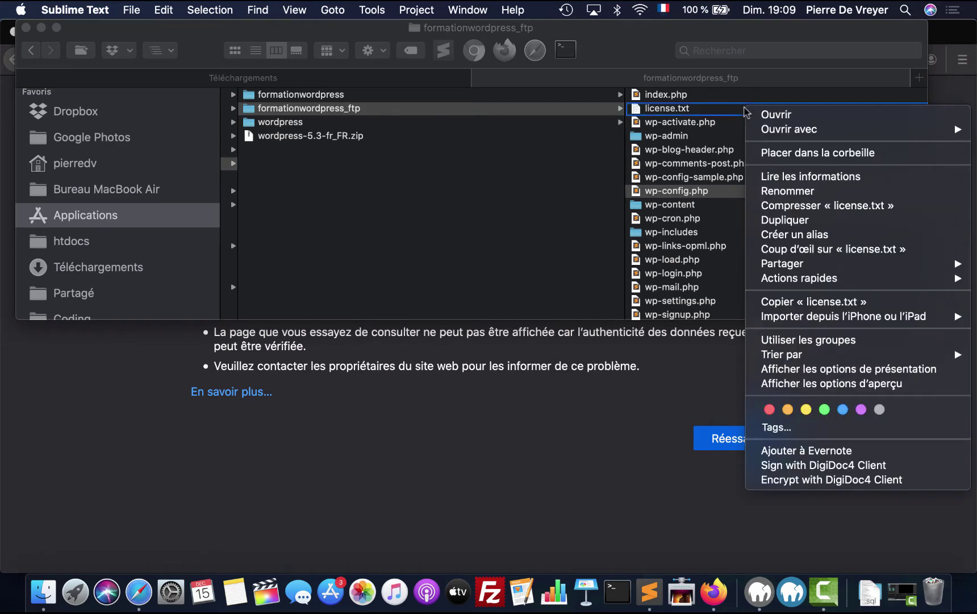
click(384, 55)
click(385, 56)
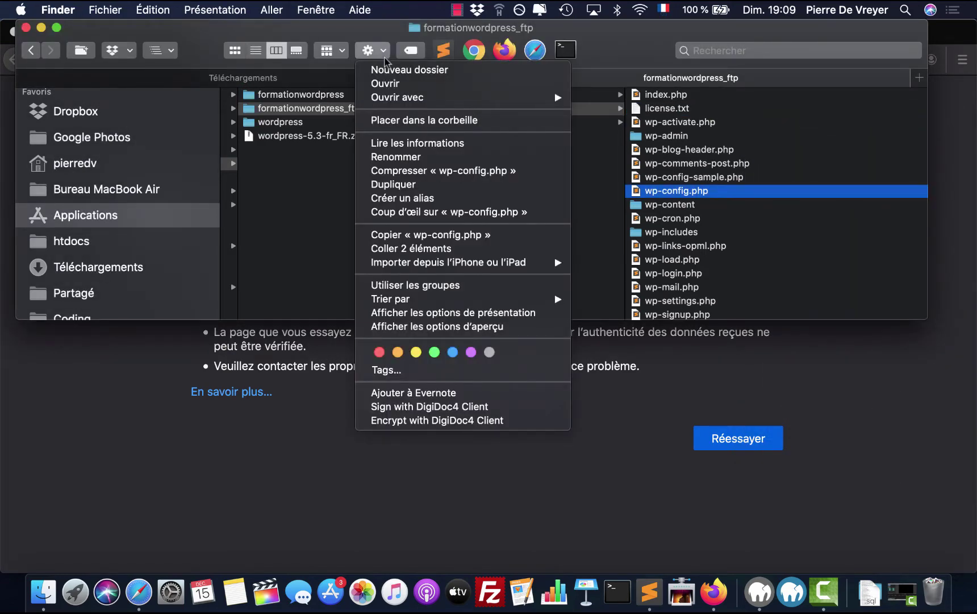
mouse_move(397, 98)
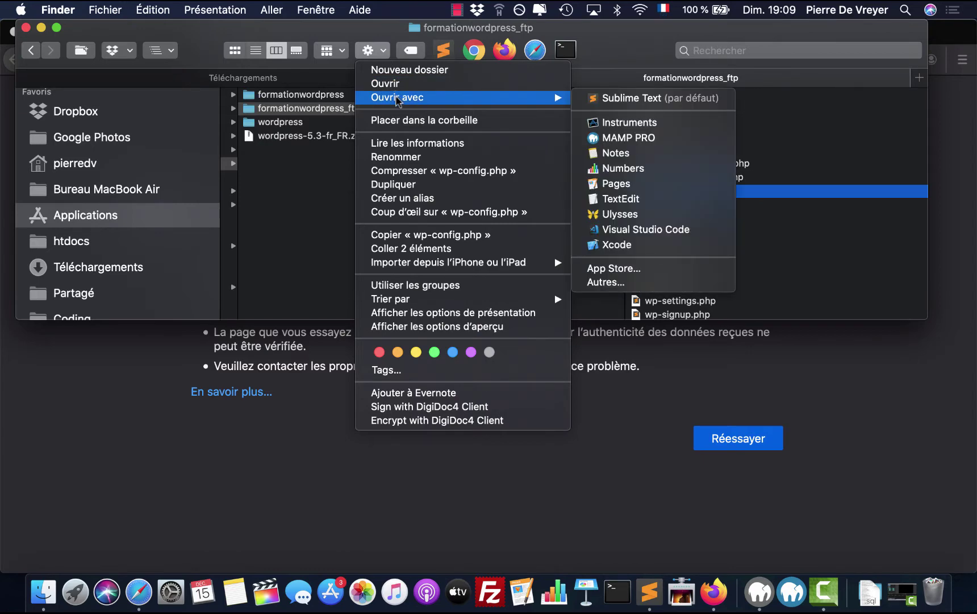
click(472, 313)
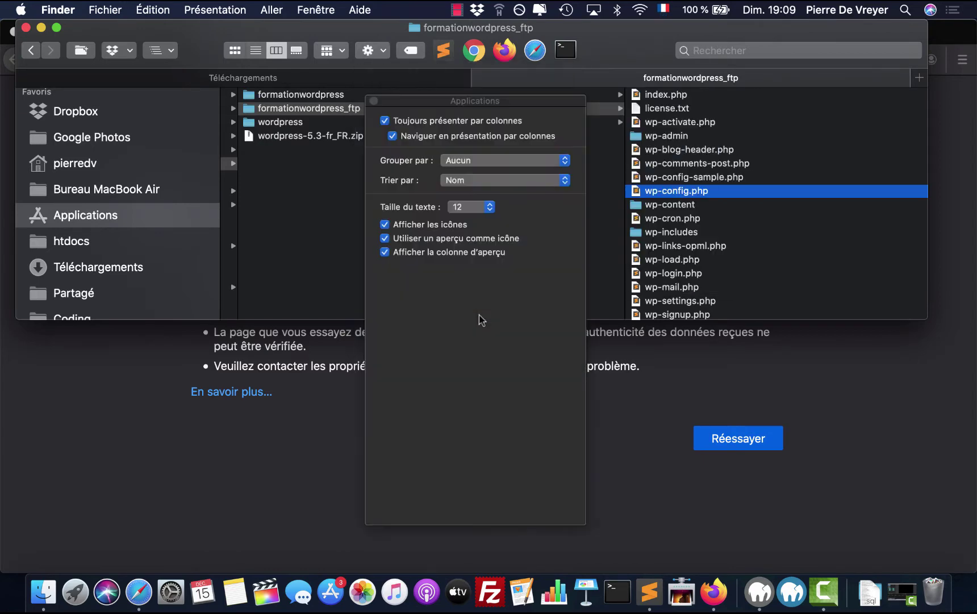
click(374, 101)
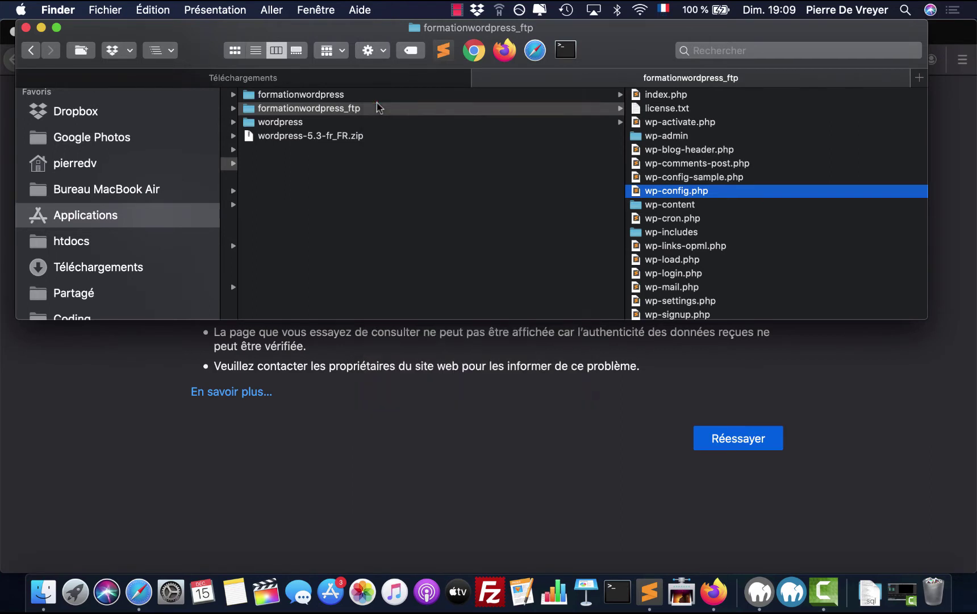
click(379, 54)
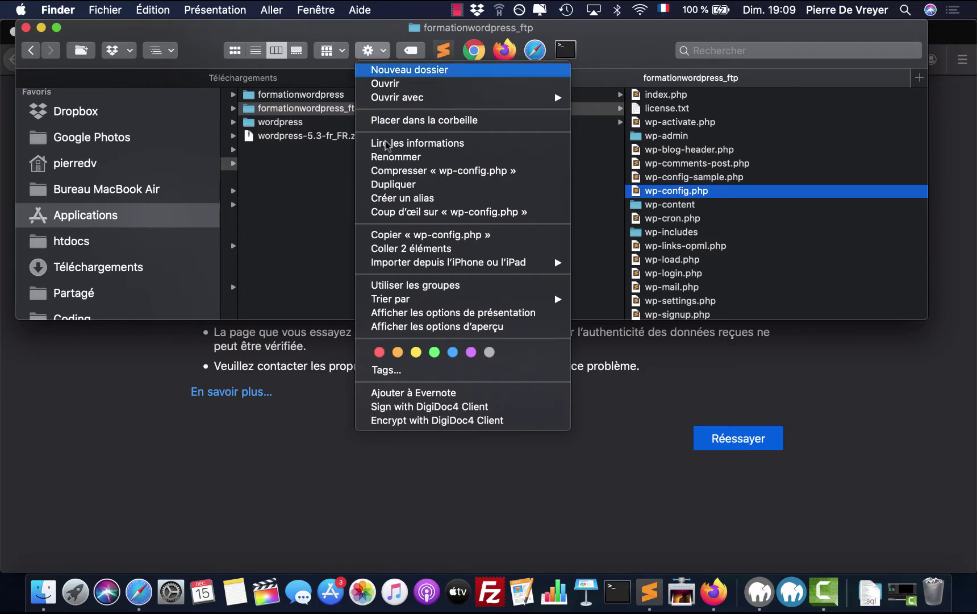
click(453, 328)
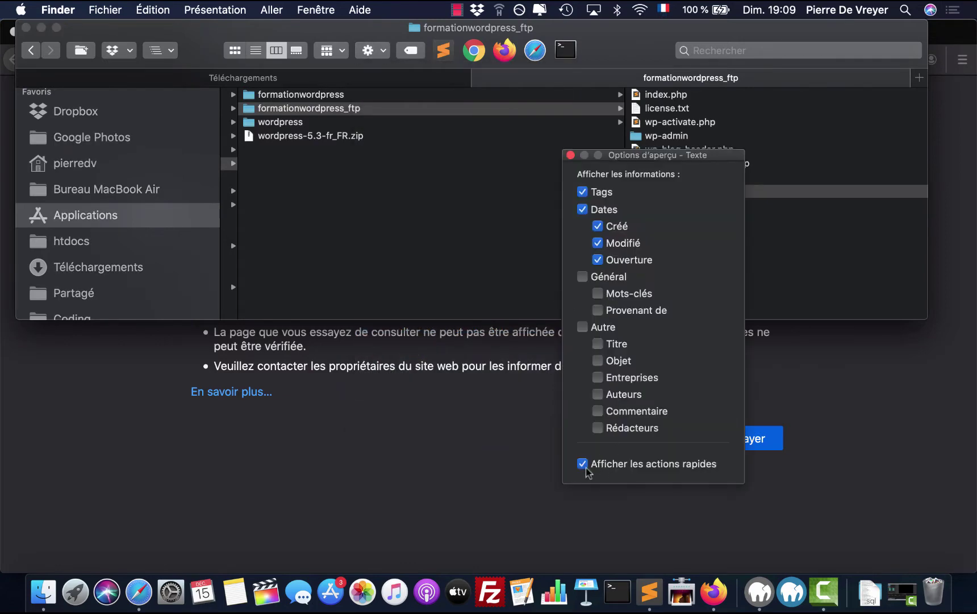
click(571, 155)
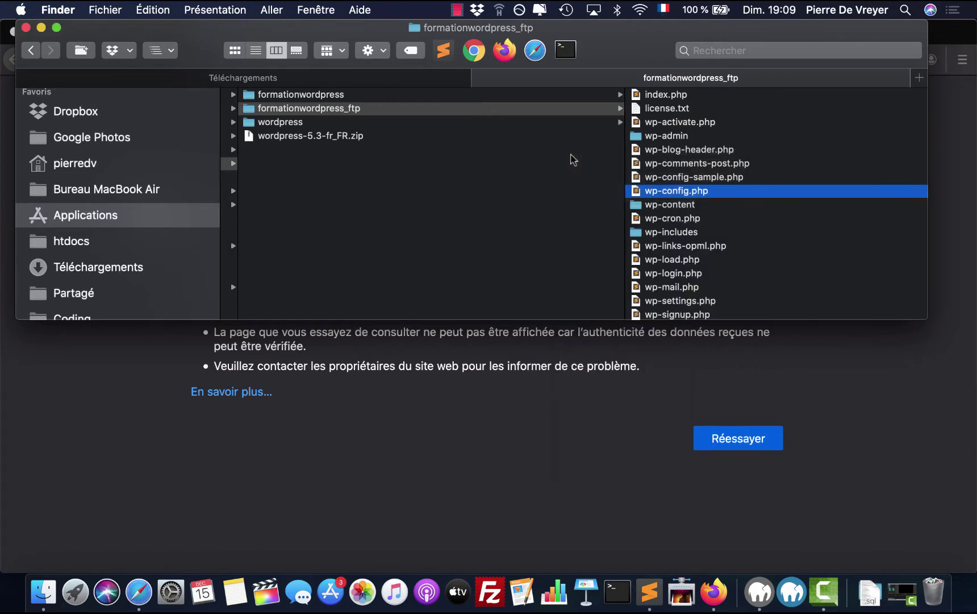
click(618, 592)
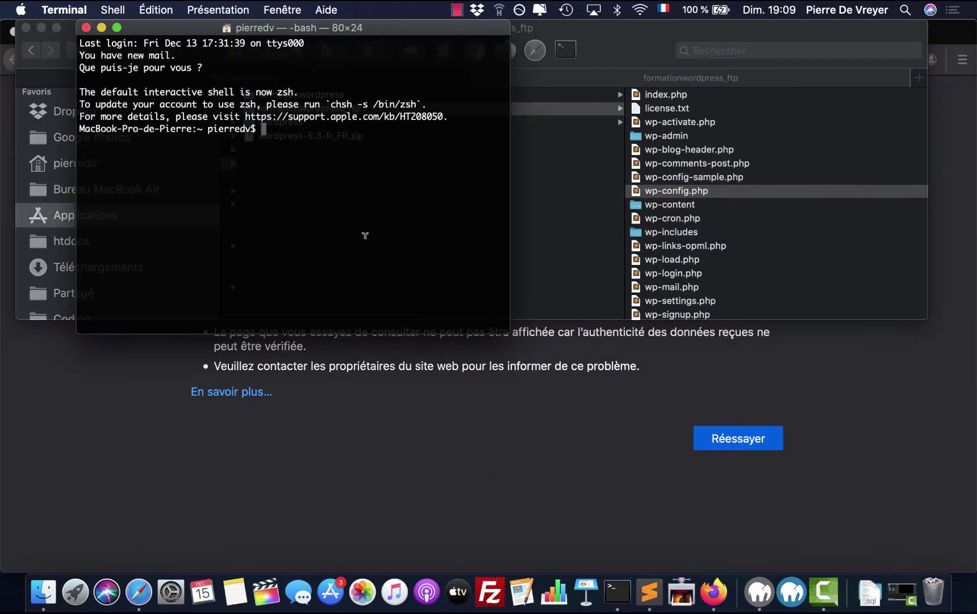
- Move up to the disk root with repeated cd .. and list its contents
text(cd ..)
key(Return)
text(cd)
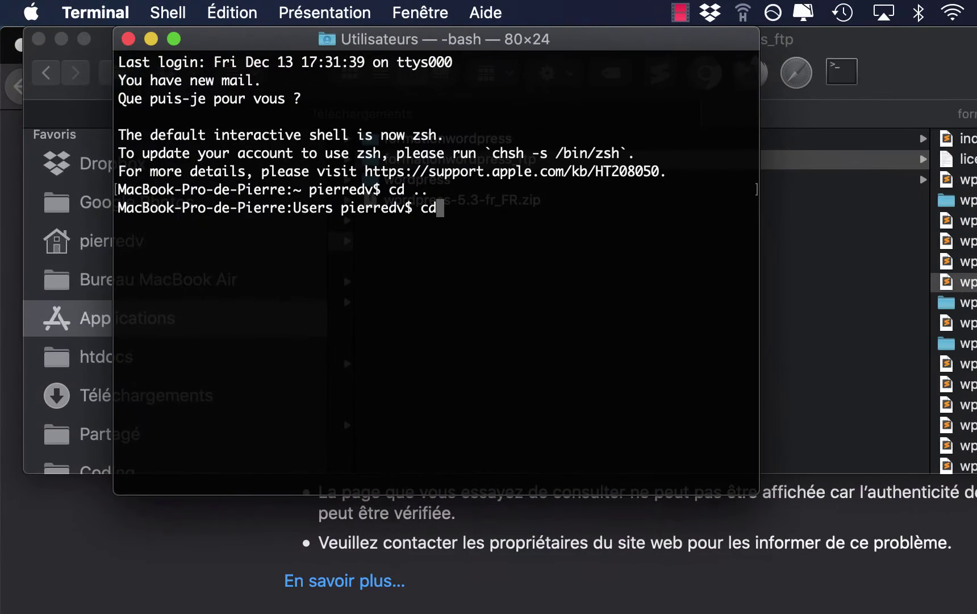
text( ..)
key(Return)
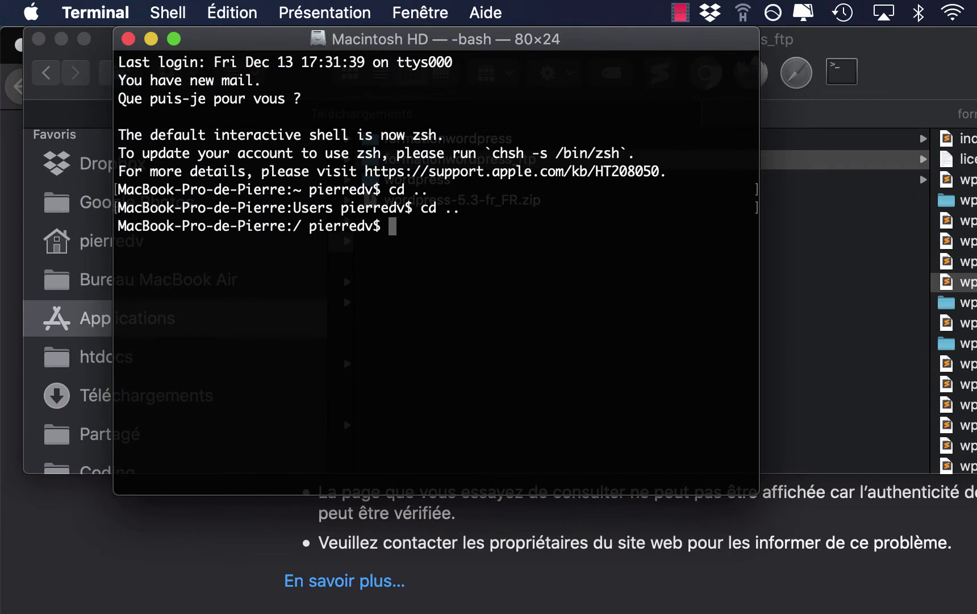
text(cd)
key(Return)
text(cd ..)
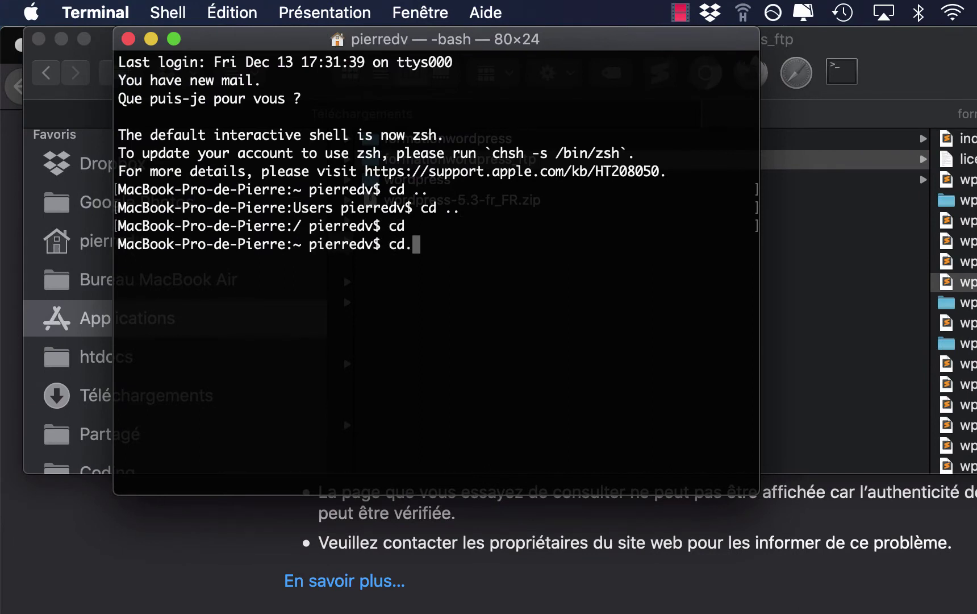
key(Return)
text(cd ..)
key(Return)
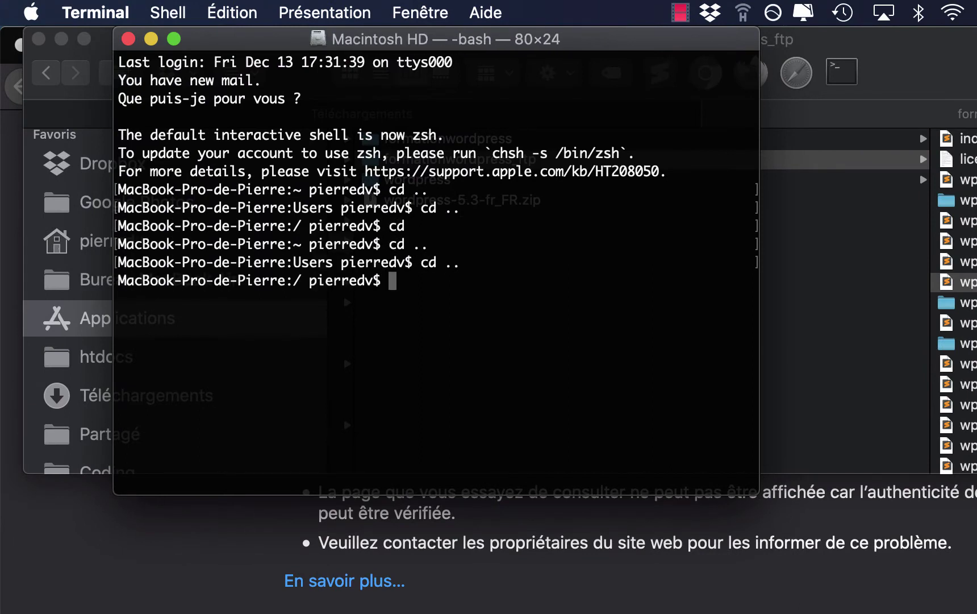
text(cd ..)
key(Return)
text(ls)
key(Return)
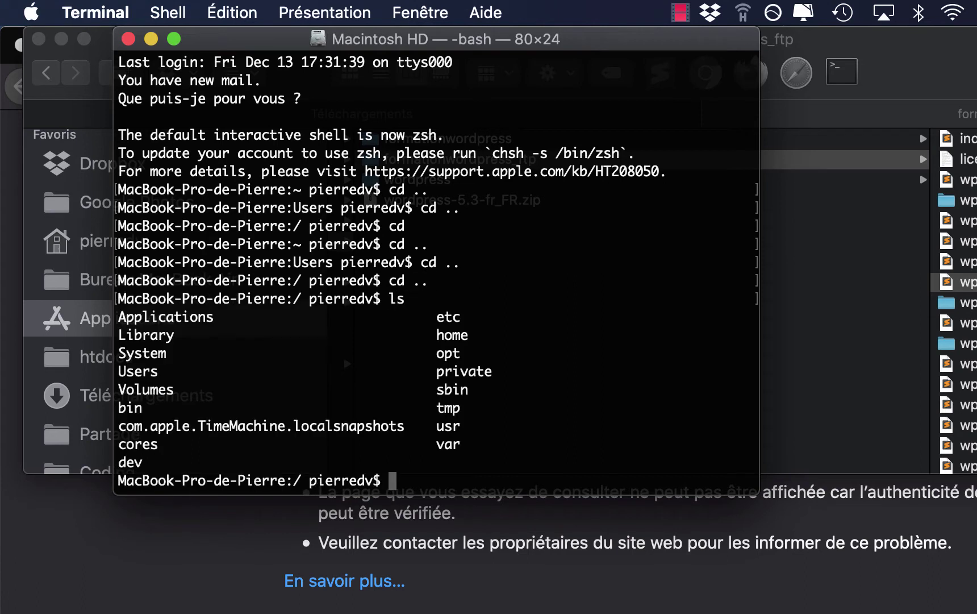
- Change directory into Applications/MAMP/htdocs/formationwordpress_ftp using Tab completion
text(cd Appli)
key(Tab)
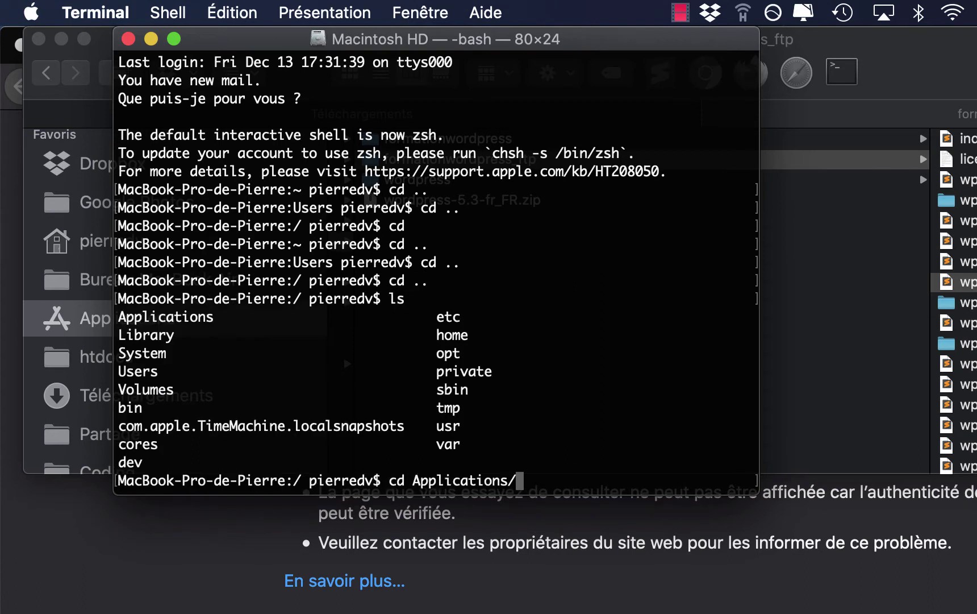
key(Return)
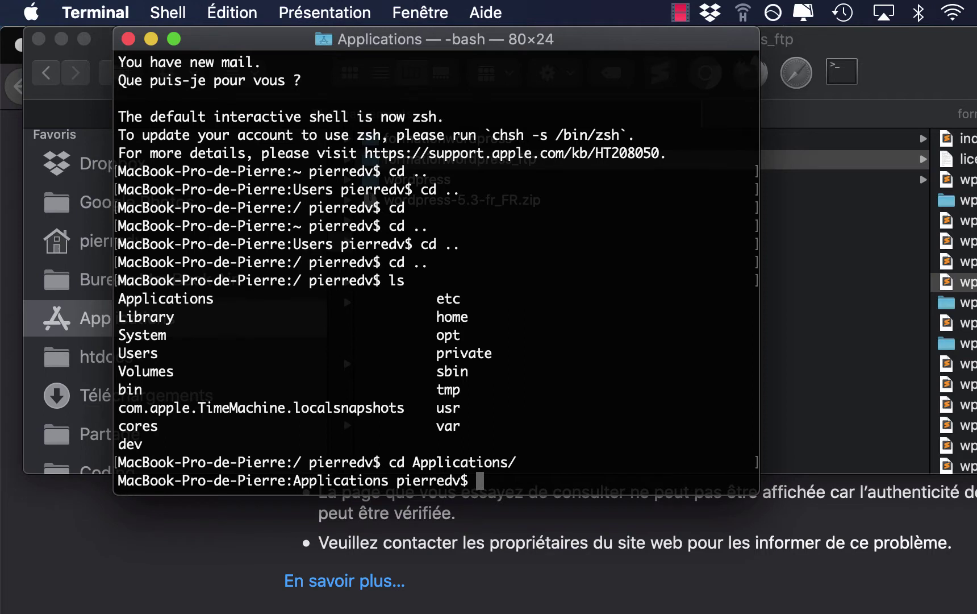
text(cd MAMP)
key(Return)
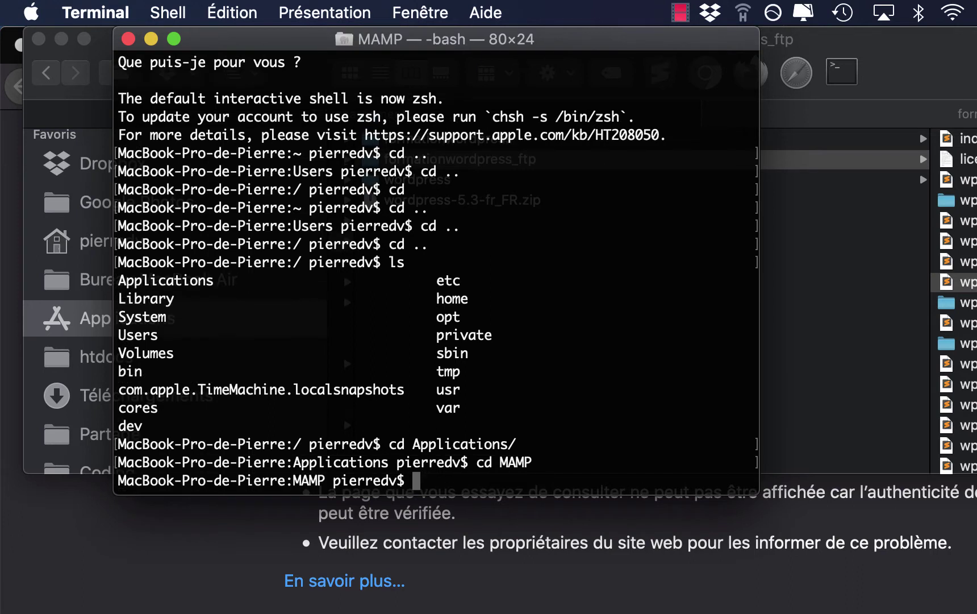
text(cd h)
key(Tab)
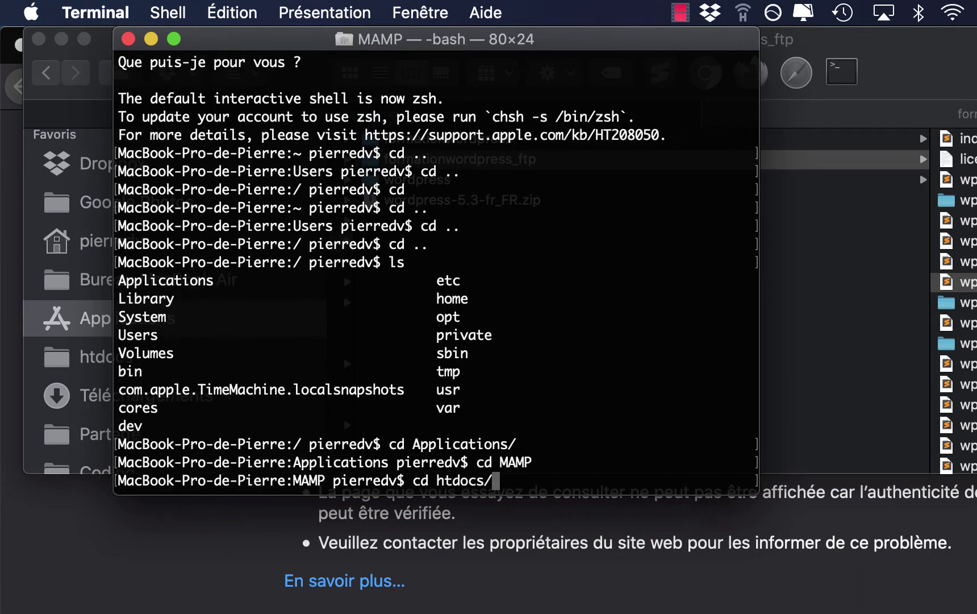
key(Return)
text(cd formation)
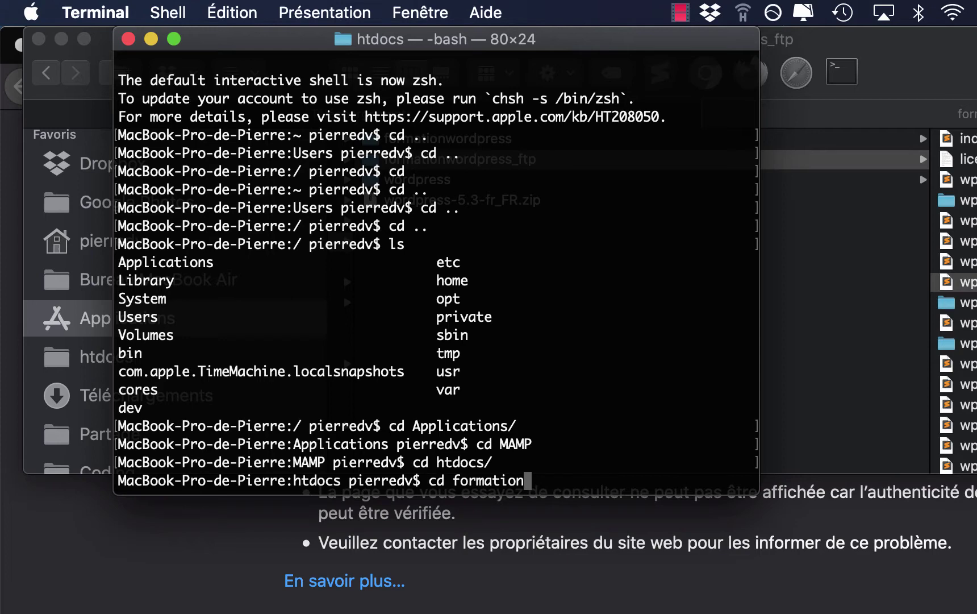
key(Tab)
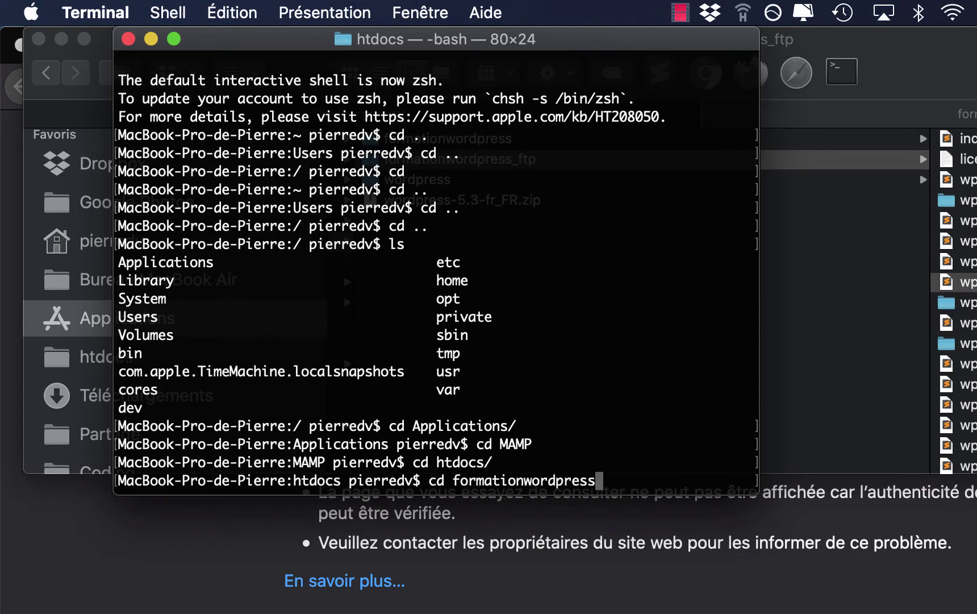
text(_)
key(Tab)
key(Return)
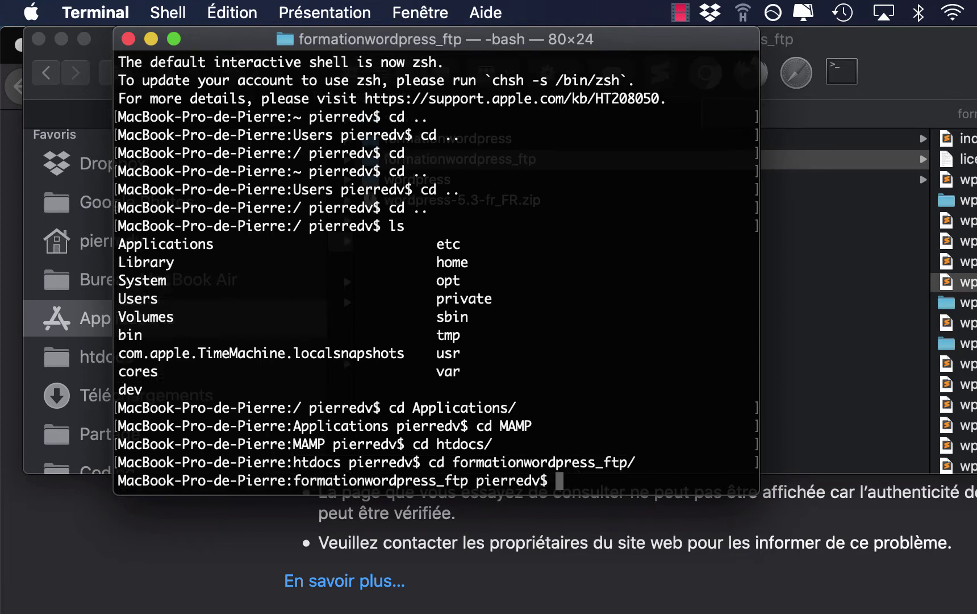
- List the site folder's files with ls, then ls -alt to include hidden ones
text(ls)
key(Return)
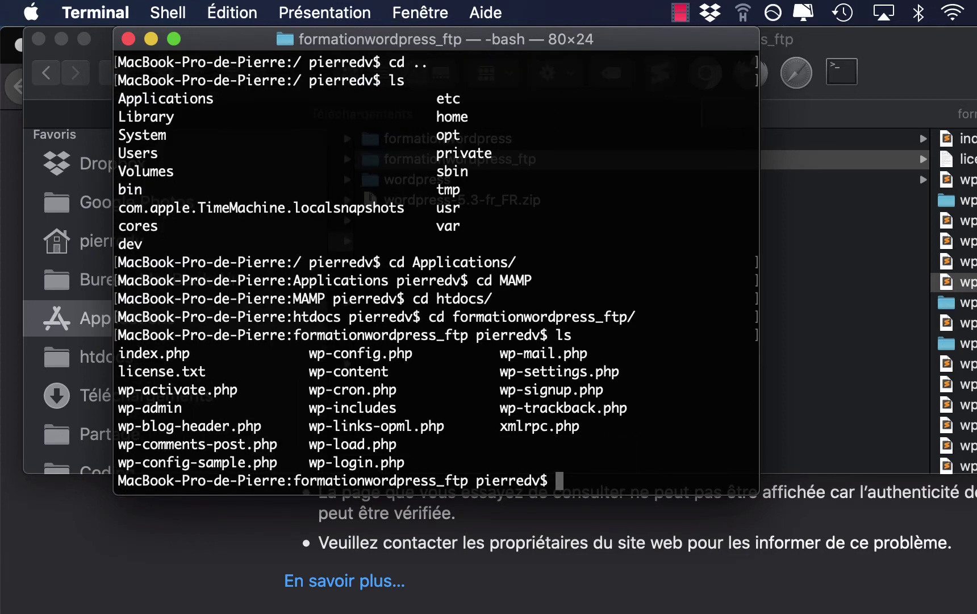
text(ls -alt)
key(Return)
- Open .htaccess in nano to review its HTTPS redirection rules, then exit without saving
scroll(448, 180, up, 2)
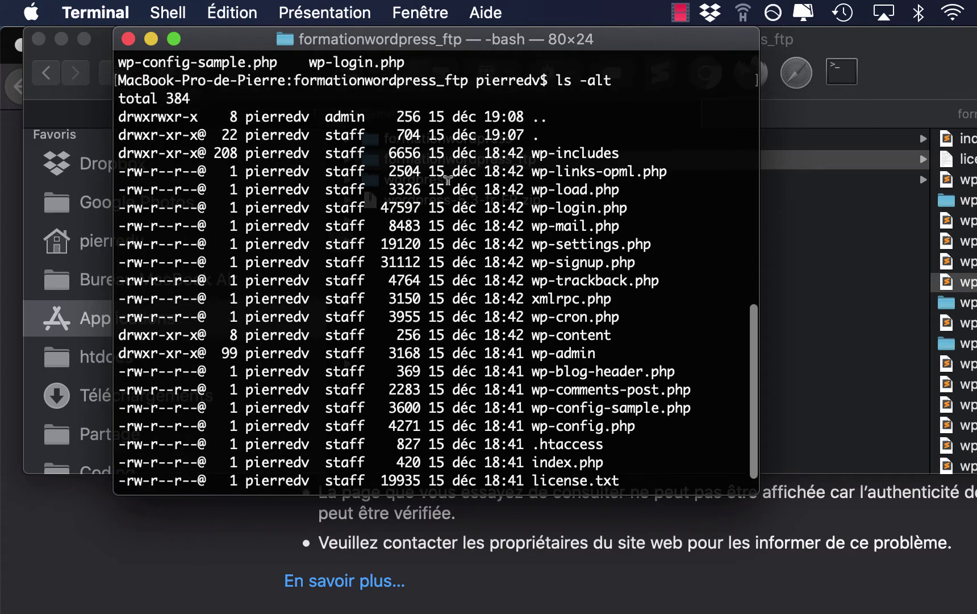
scroll(448, 179, down, 2)
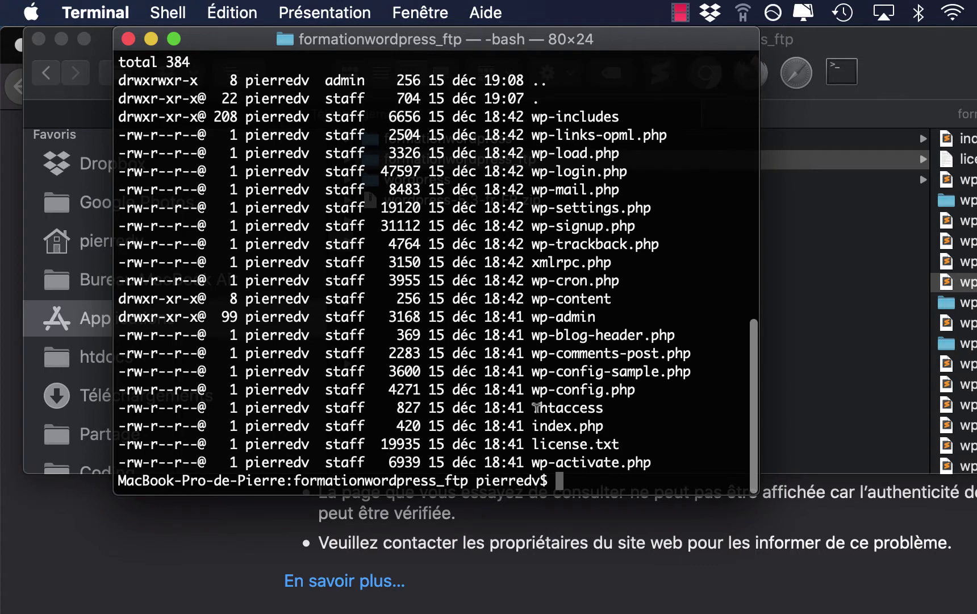
drag(535, 407, 623, 408)
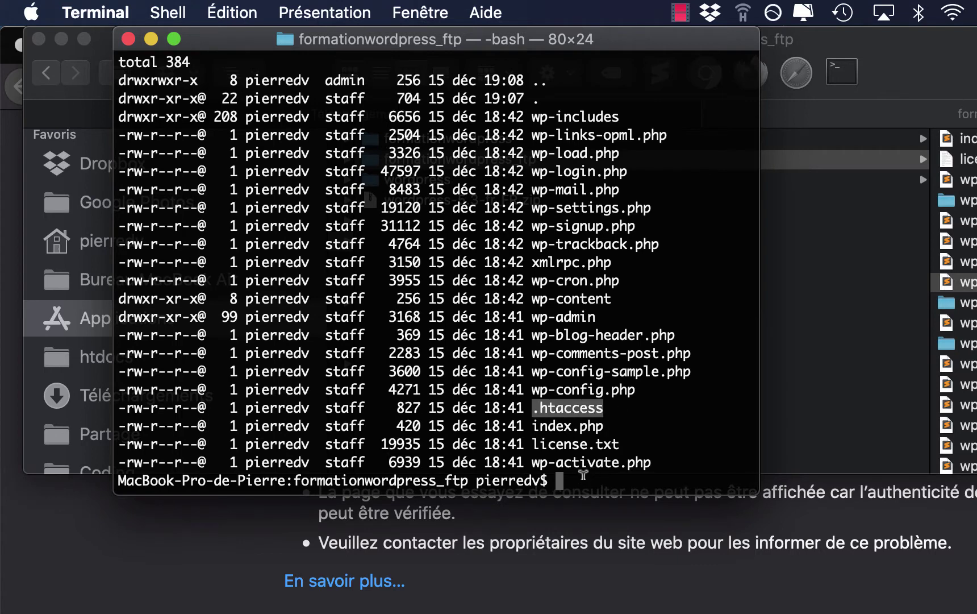
click(582, 474)
text(nano .)
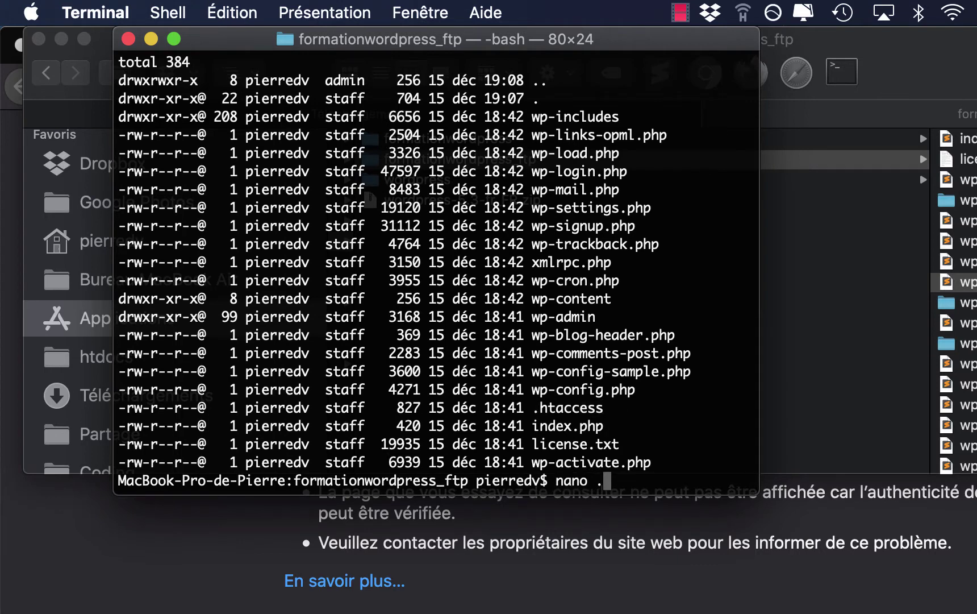
text(ht)
key(Tab)
key(Return)
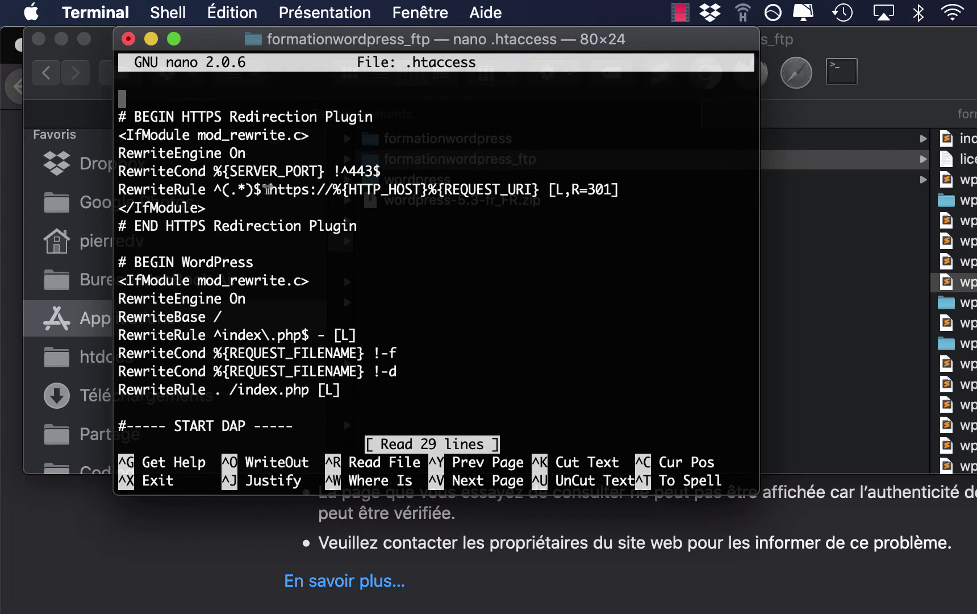
scroll(301, 359, down, 9)
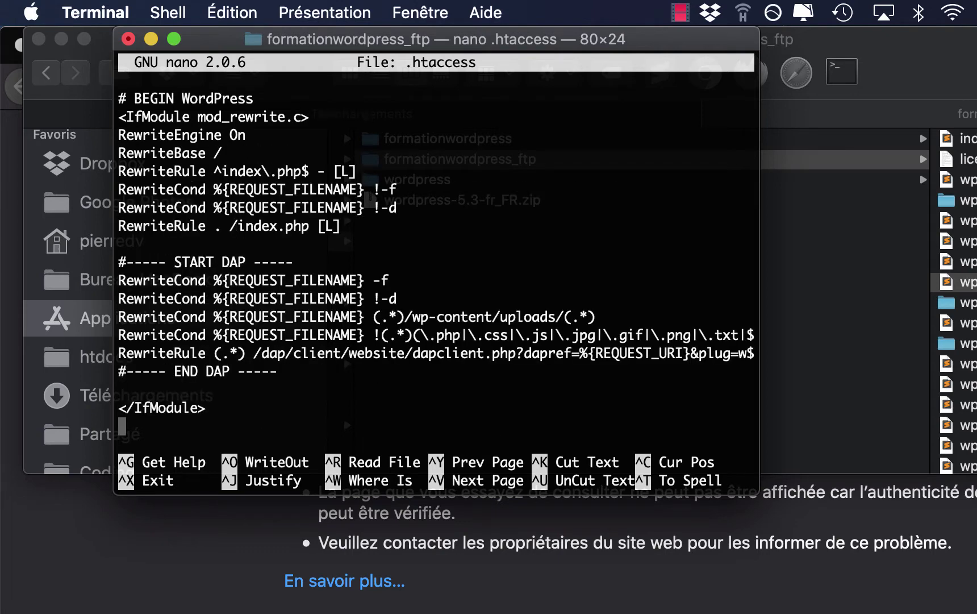
scroll(438, 255, up, 9)
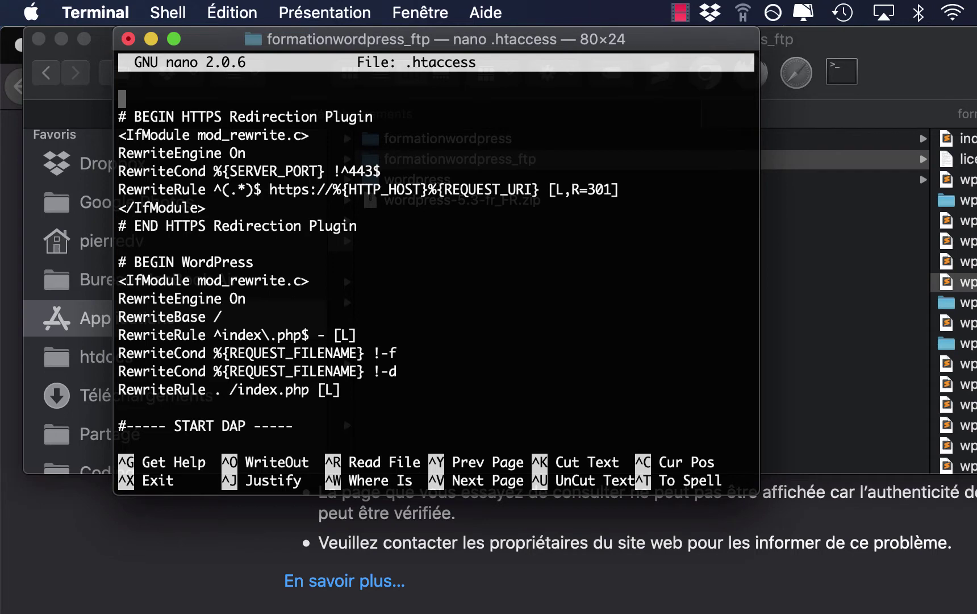
key(ctrl+c)
key(ctrl+x)
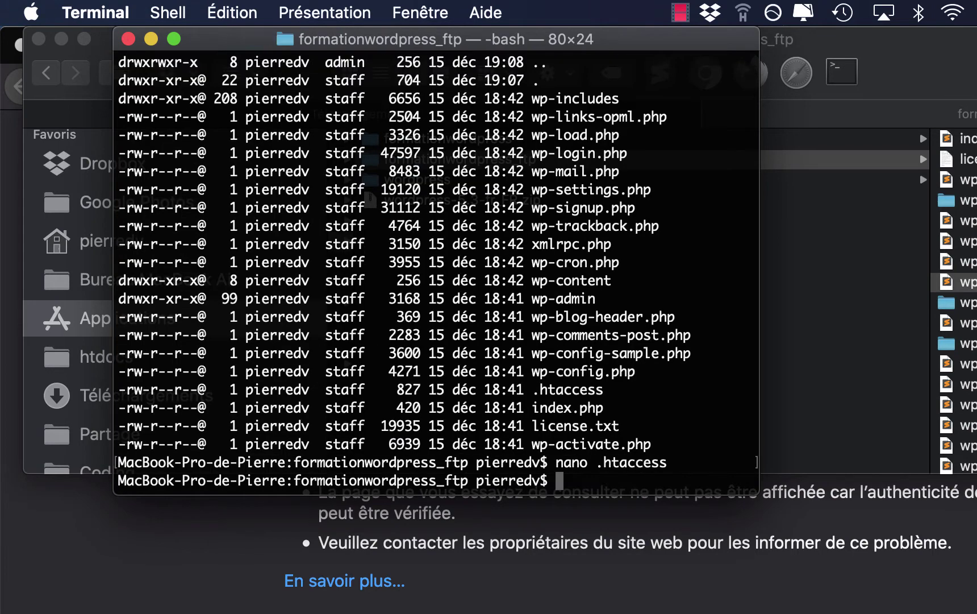
- Delete the .htaccess file with rm .htaccess
text(rm .htaccess)
key(Return)
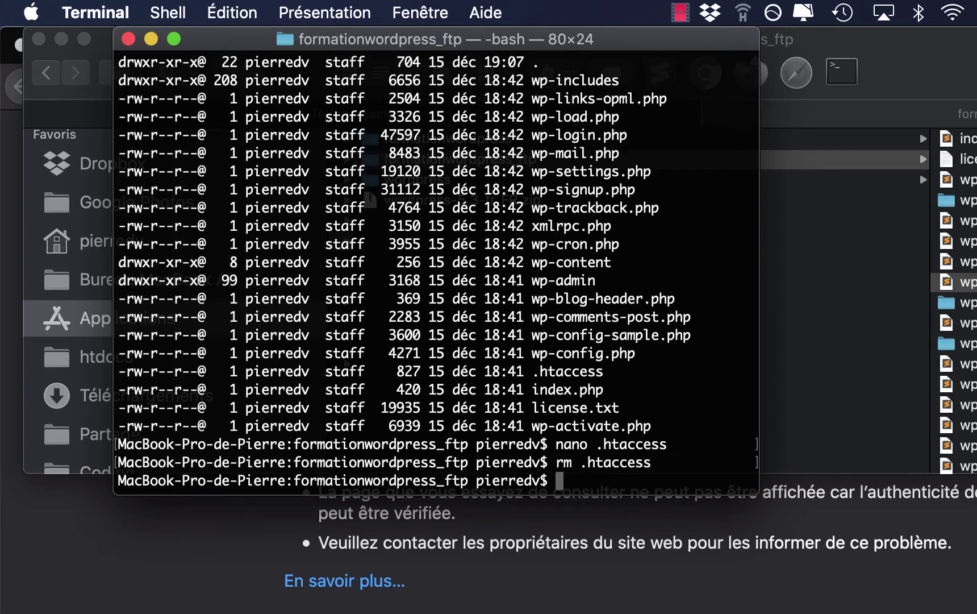
- Reload the local site, then clear all recent browsing history, cookies and cache
click(514, 600)
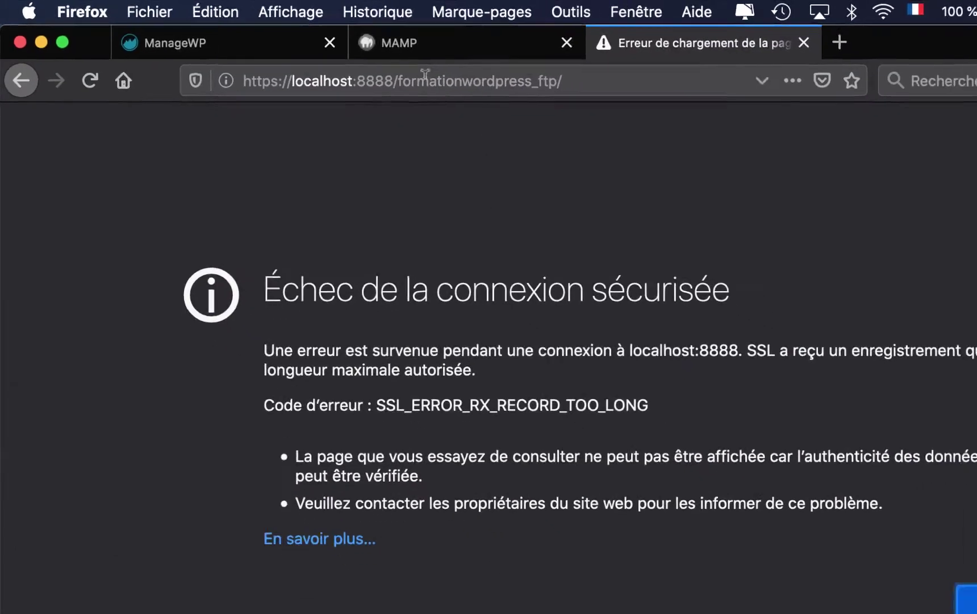
click(298, 84)
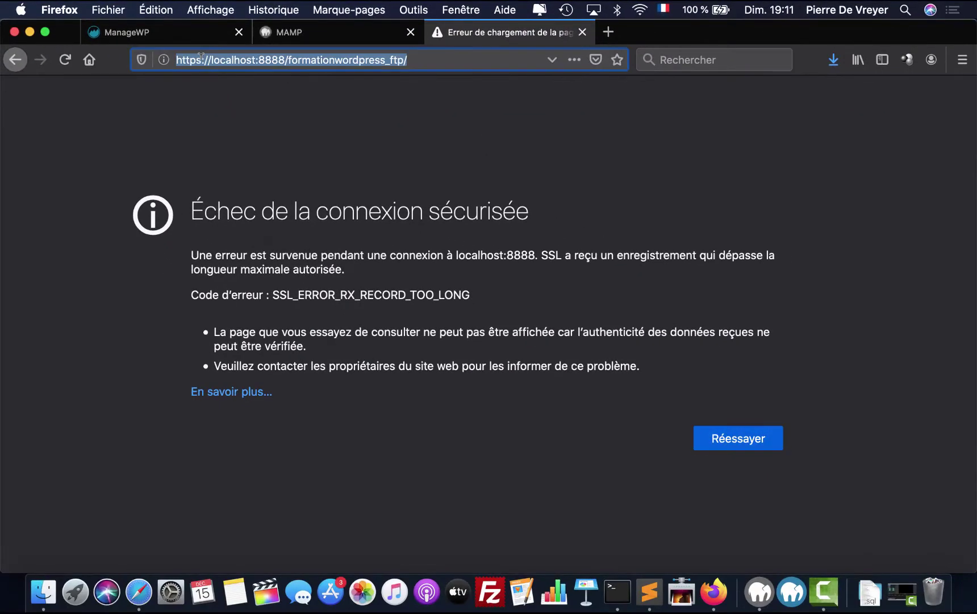
key(Left)
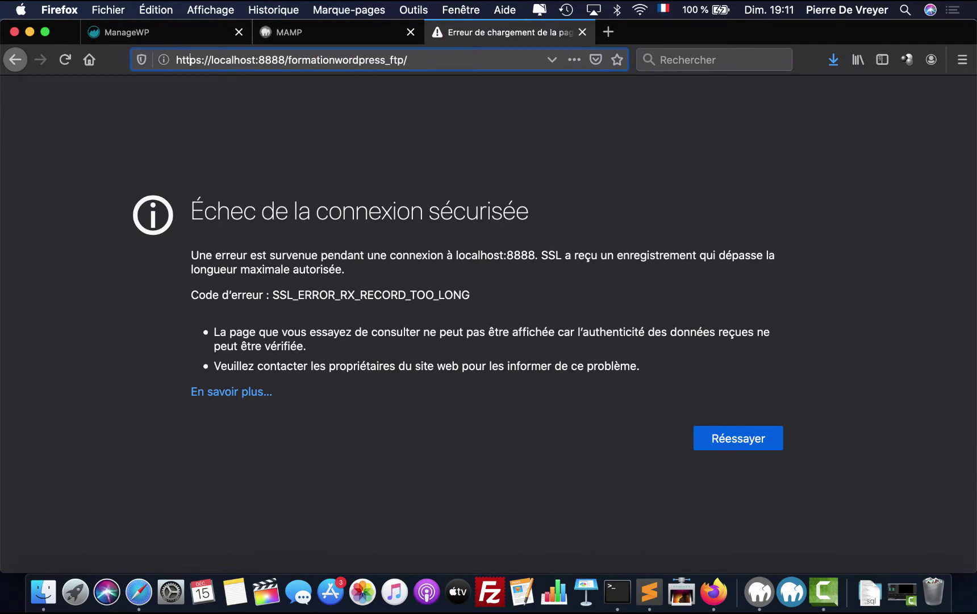
key(Right)
key(Right)
key(Return)
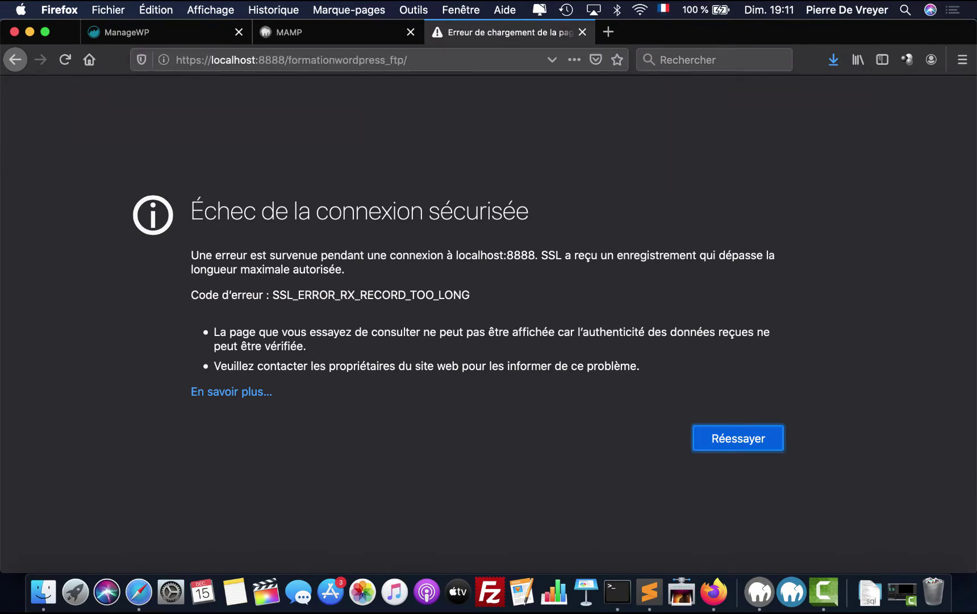
click(283, 11)
click(293, 44)
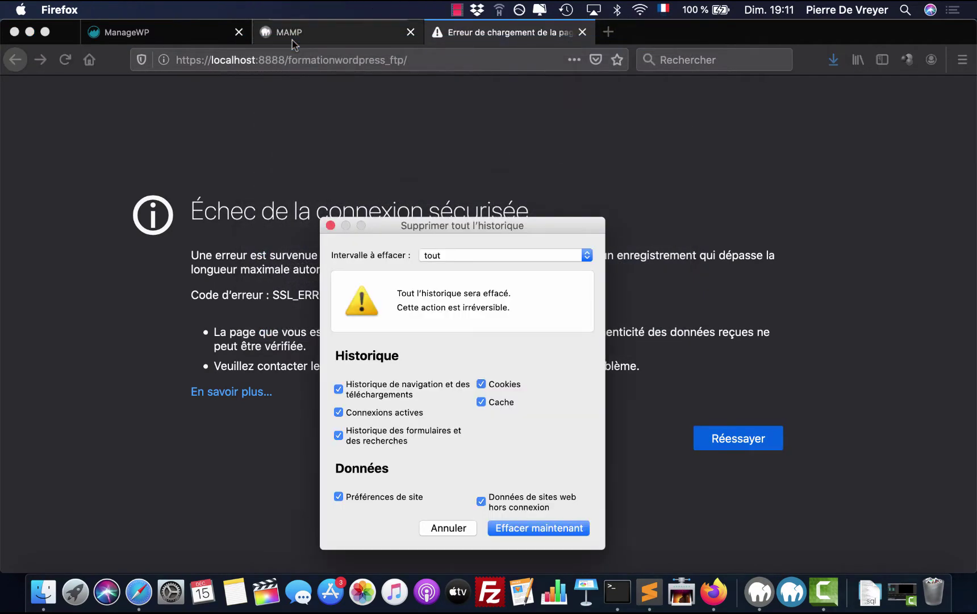
click(526, 528)
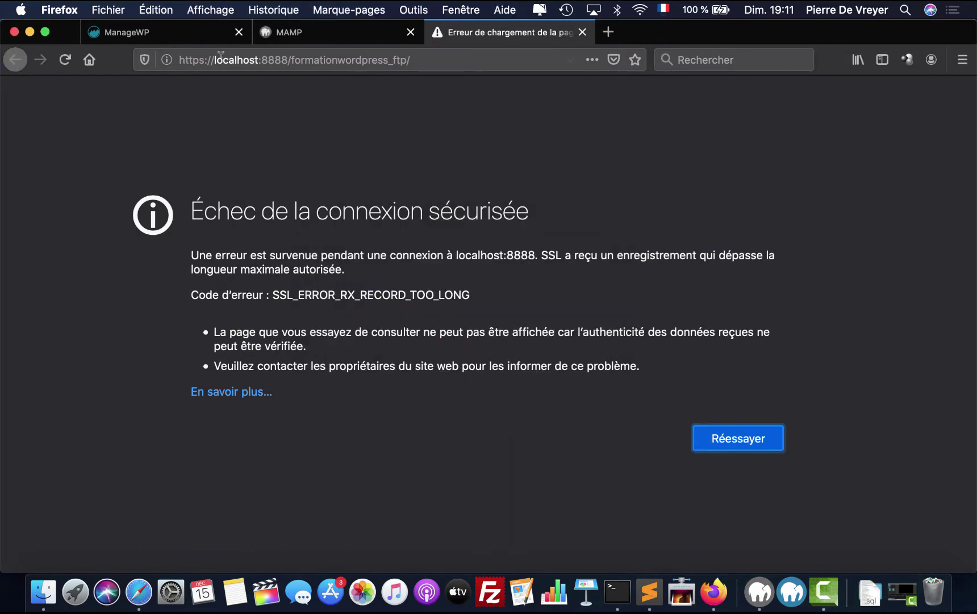
click(221, 55)
key(Left)
key(Left)
key(Left)
key(Left)
key(Left)
key(BackSpace)
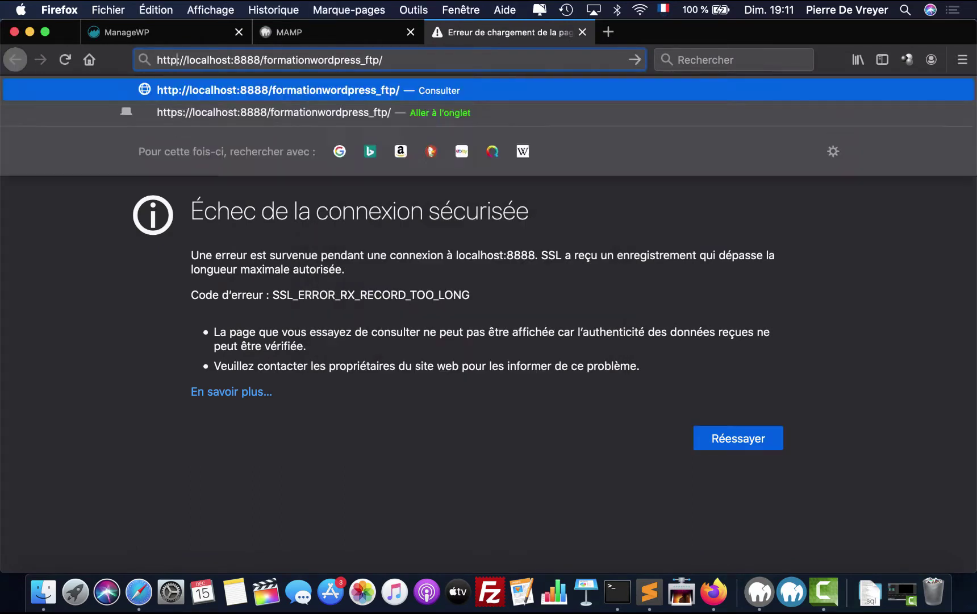
key(Return)
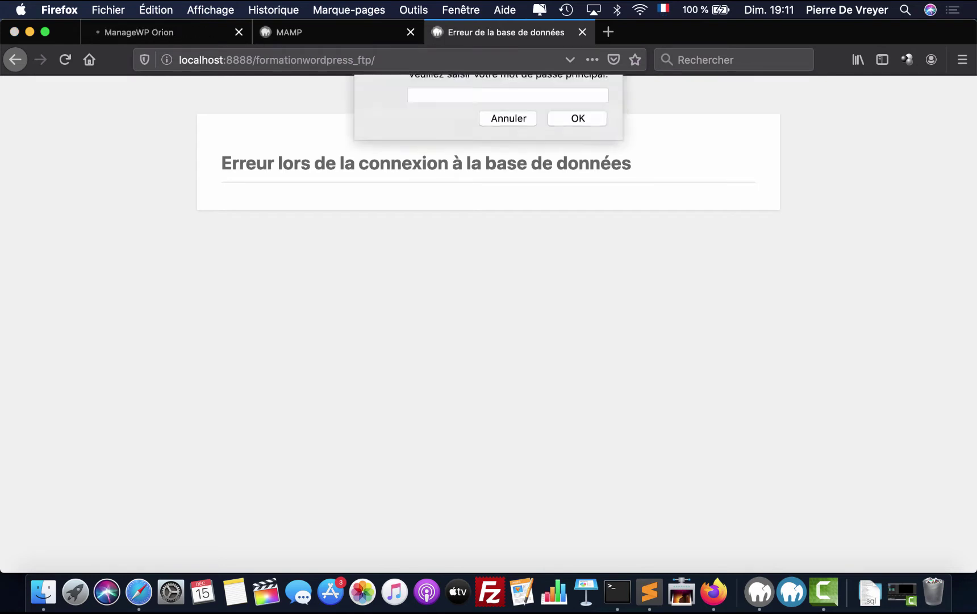
- Unlock Firefox's saved logins with the master password and select the local site's address
text(••••••••)
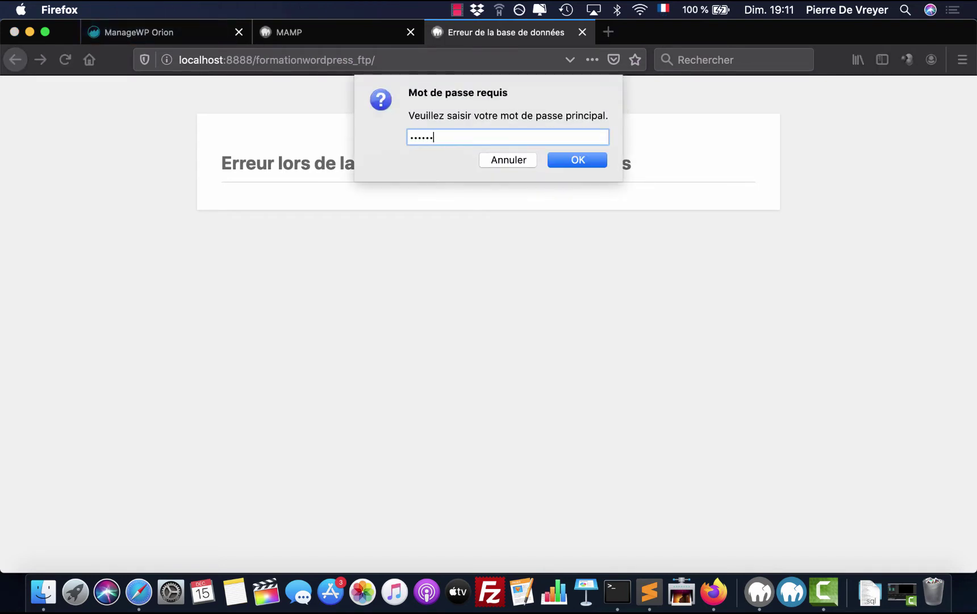
key(Return)
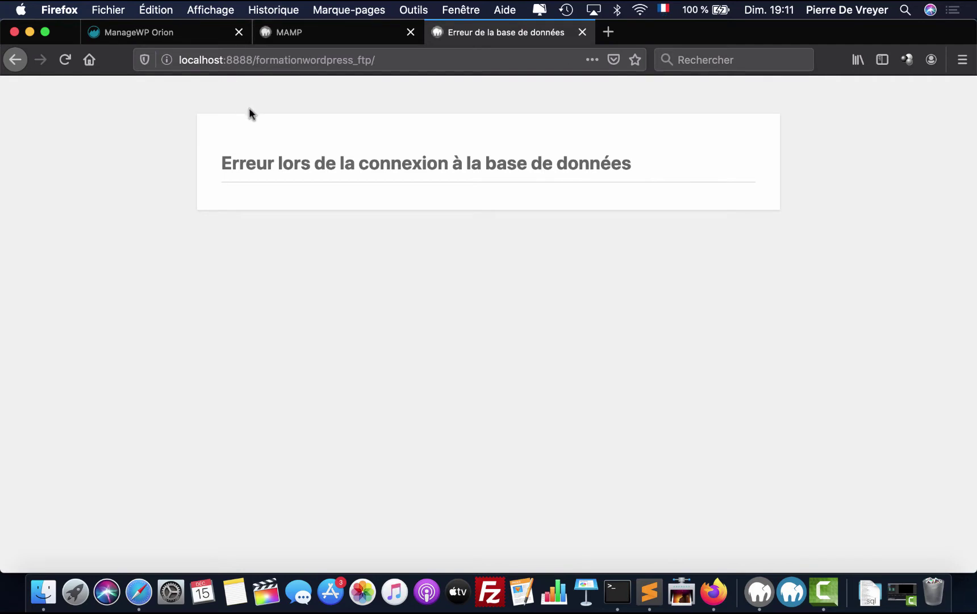
click(184, 59)
key(Left)
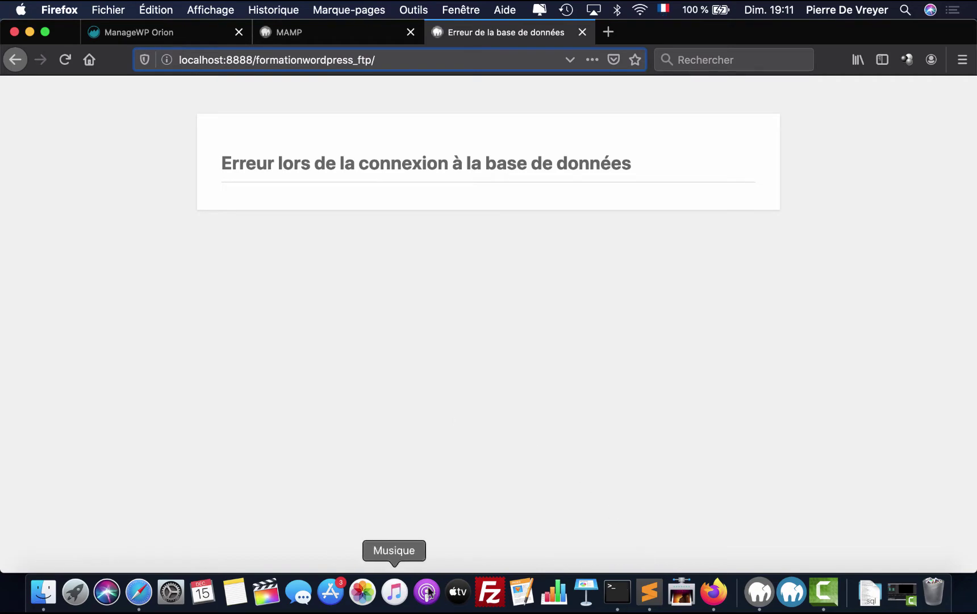
- Glance at Terminal and Finder, then return to Firefox and its database error page
click(617, 603)
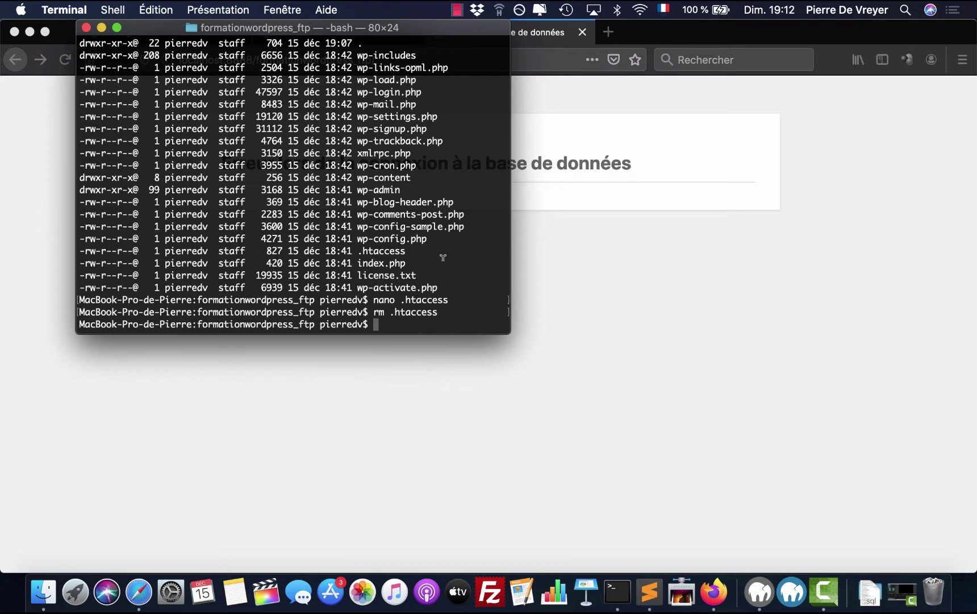
click(631, 290)
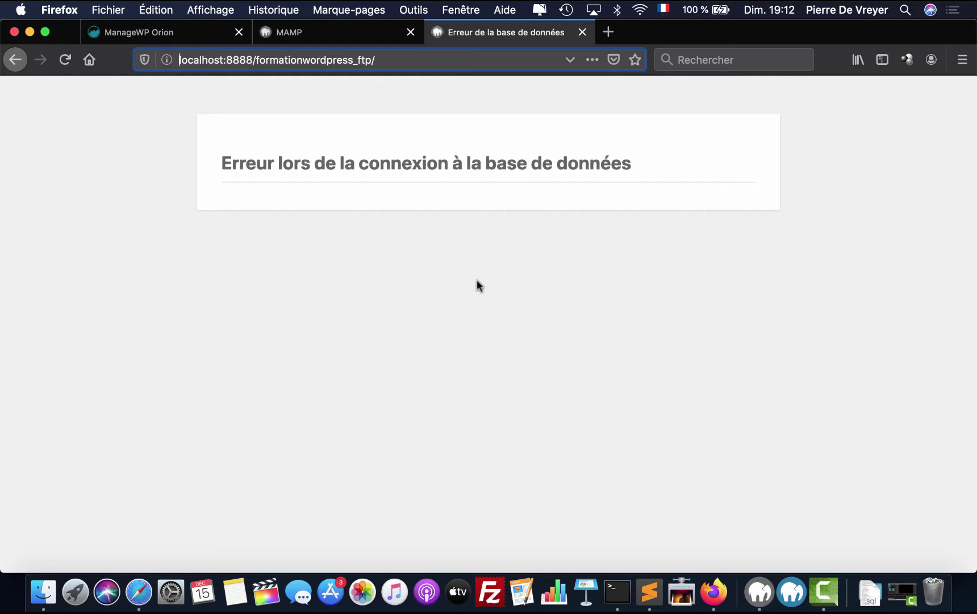
click(44, 592)
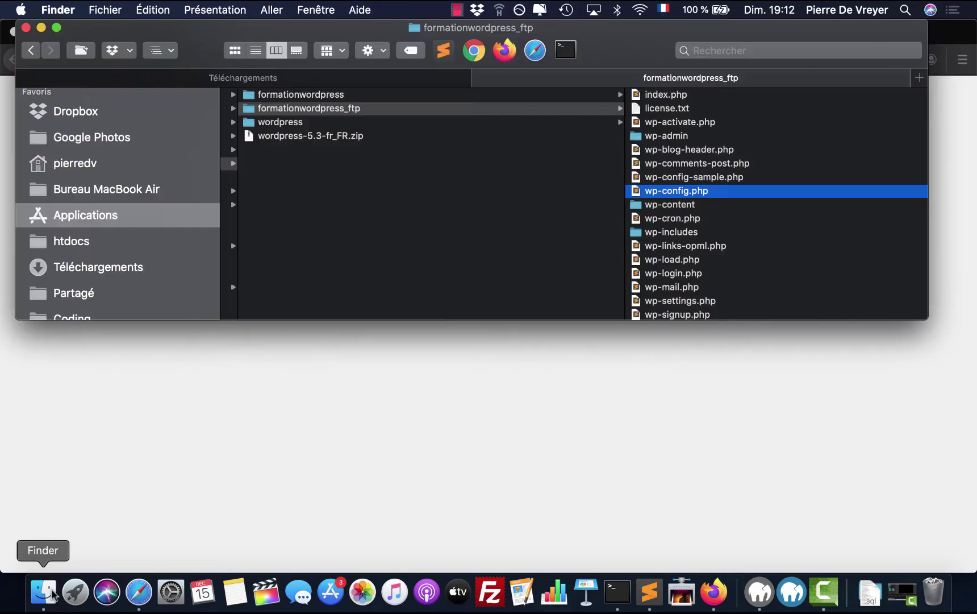
click(401, 400)
- Open phpMyAdmin from MAMP's tools and create an empty database named formationwordpress_mysql
click(286, 34)
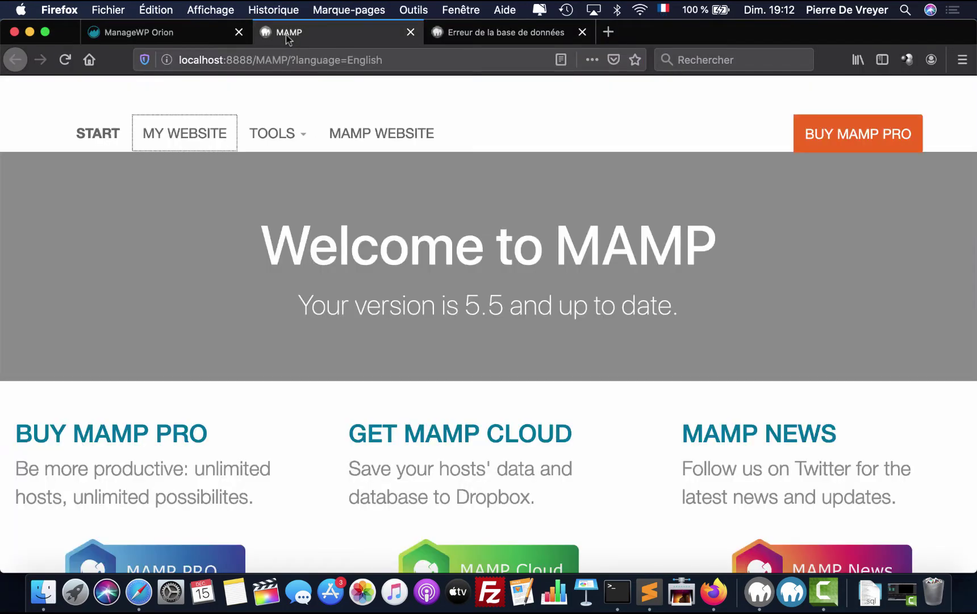
click(287, 134)
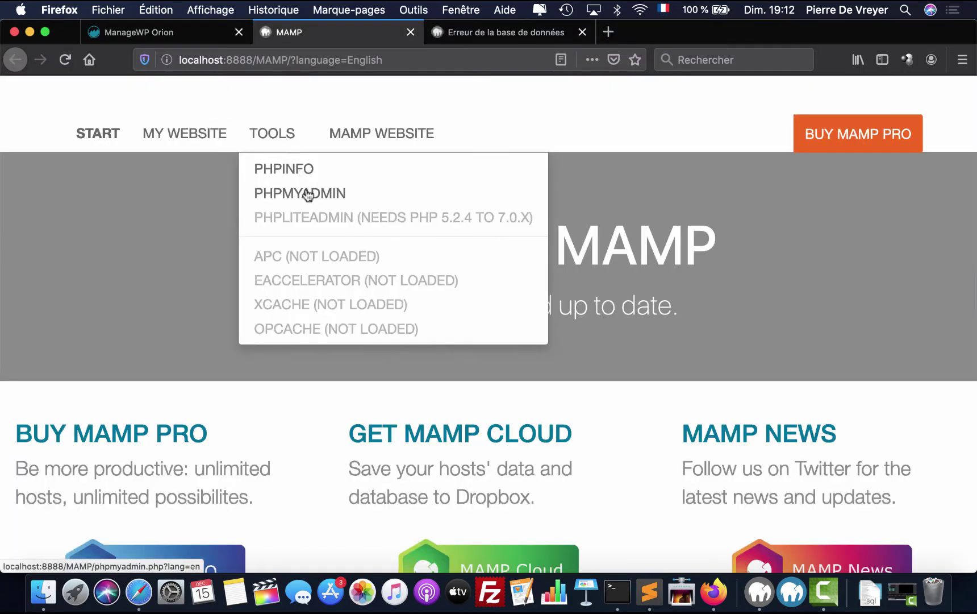
click(306, 193)
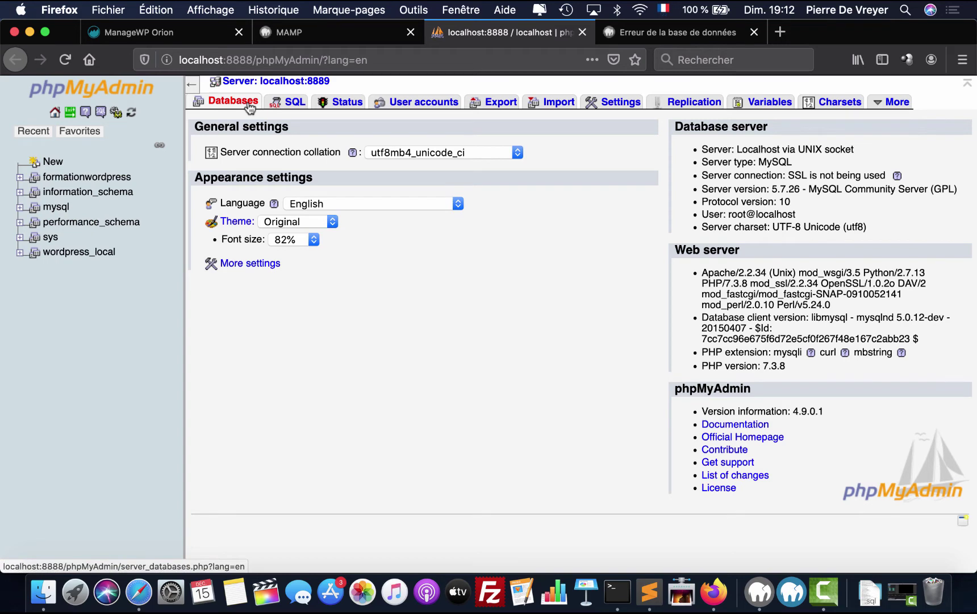
click(249, 106)
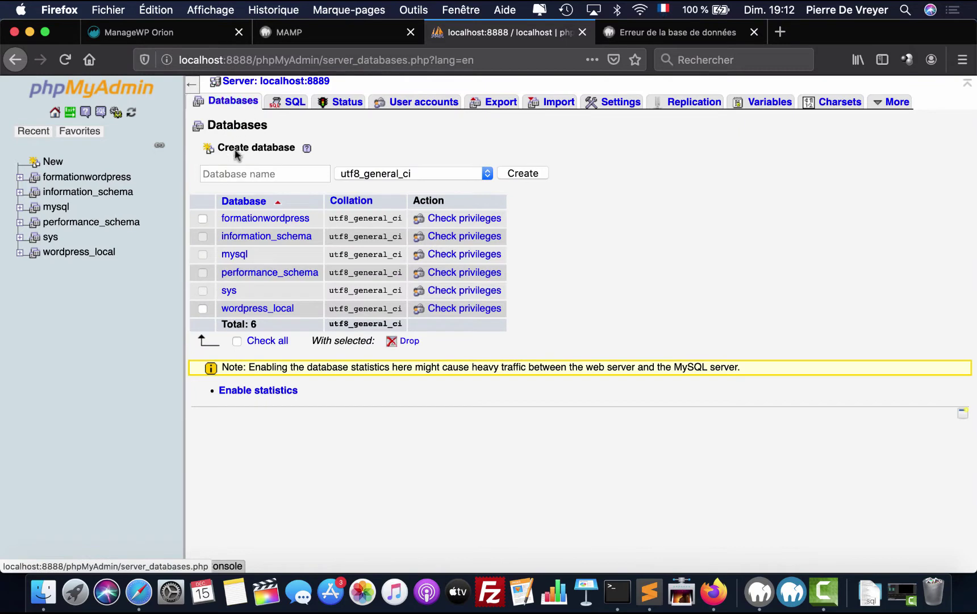
click(237, 170)
text(formation)
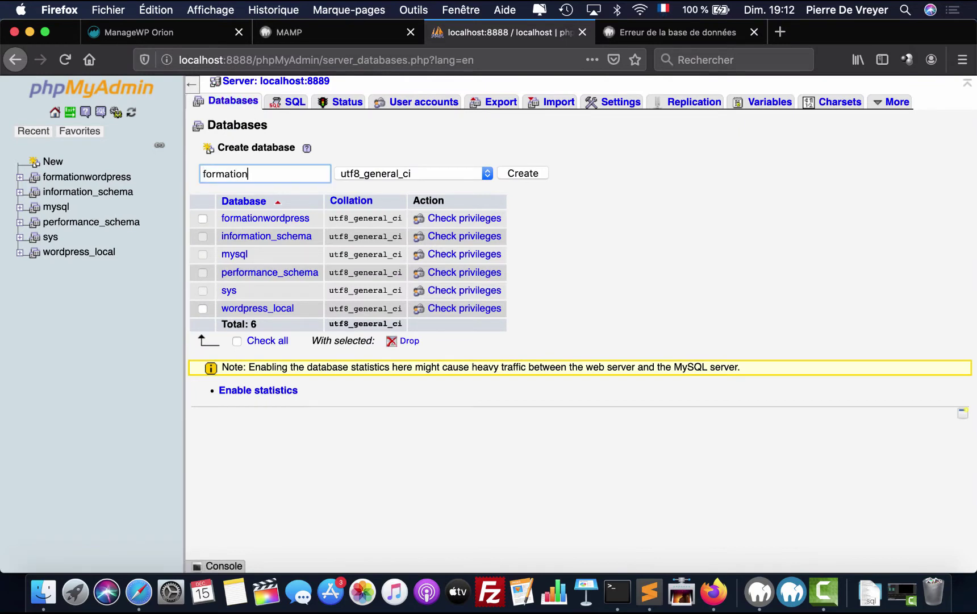
text(wordpress_mysql)
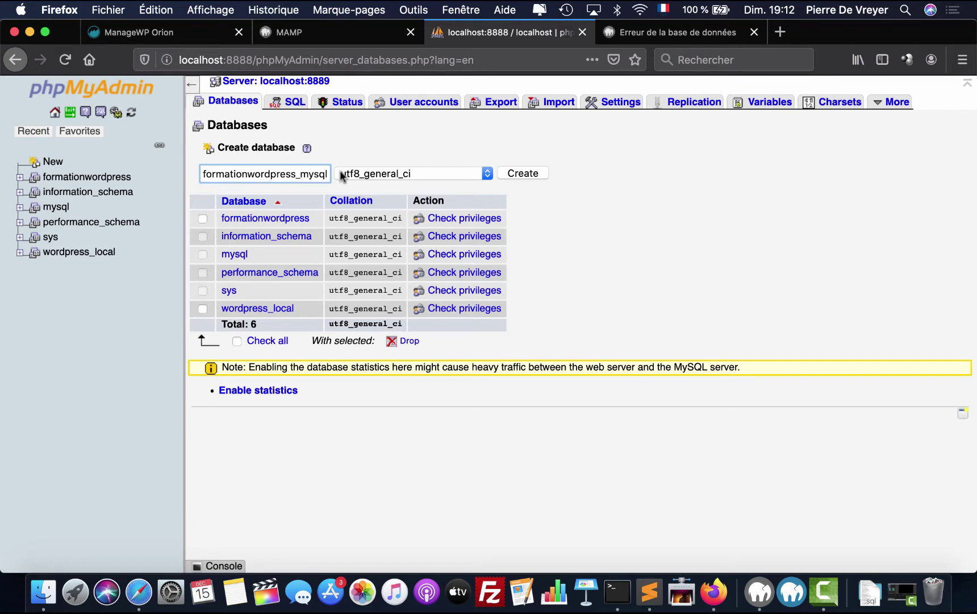
click(532, 174)
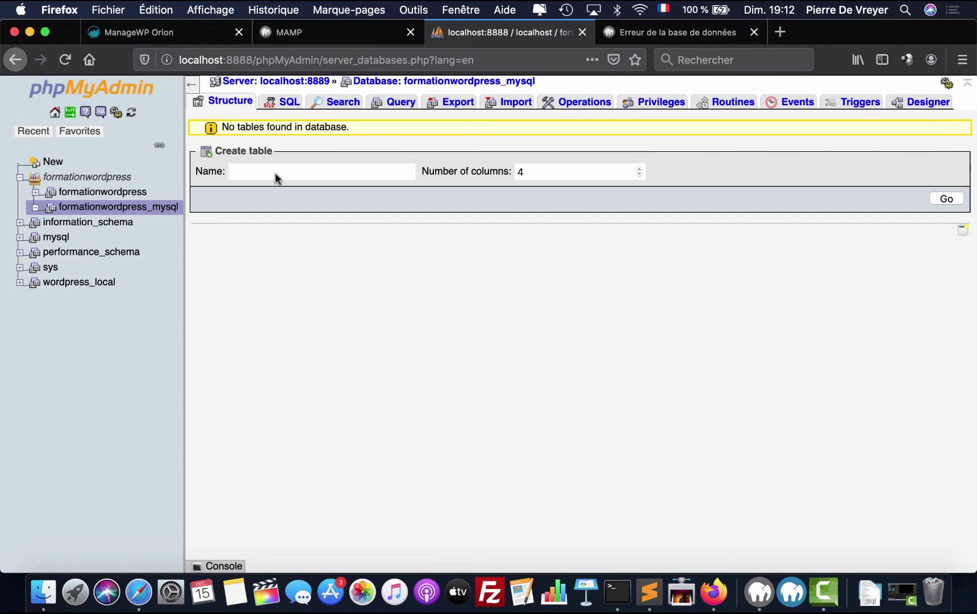
- Import db422778267.sql from Téléchargements into formationwordpress_mysql and start the upload
click(515, 106)
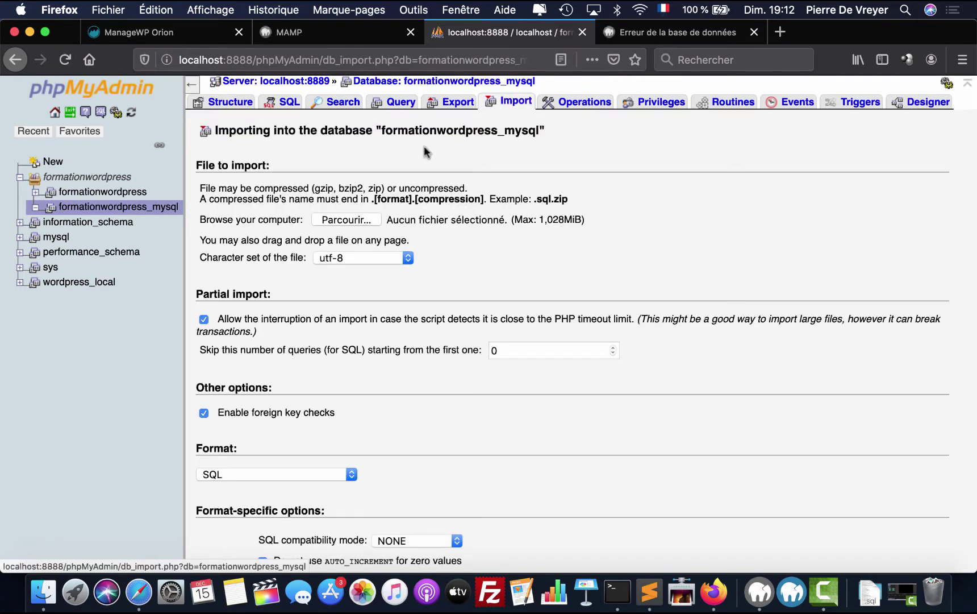
click(351, 218)
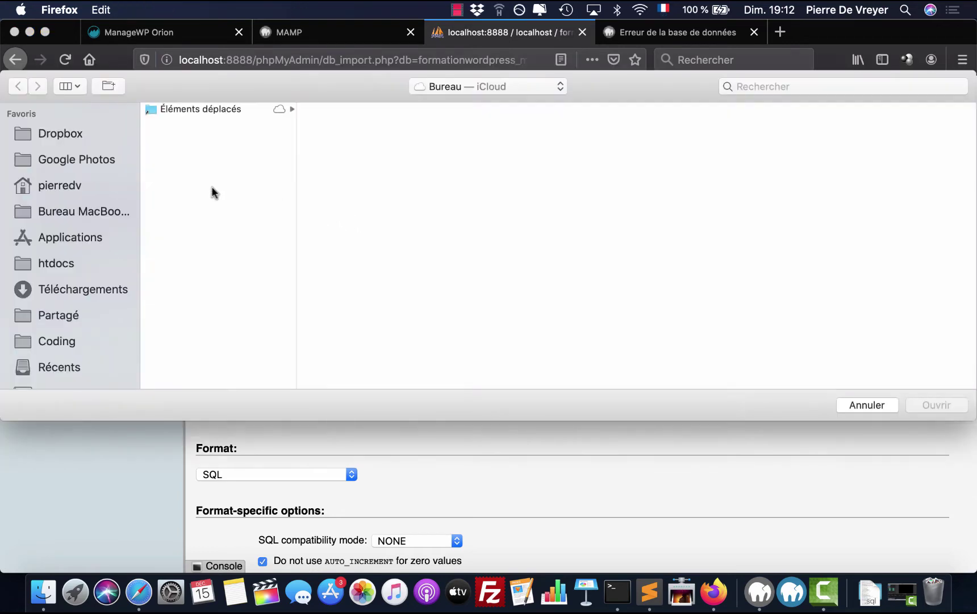
click(82, 287)
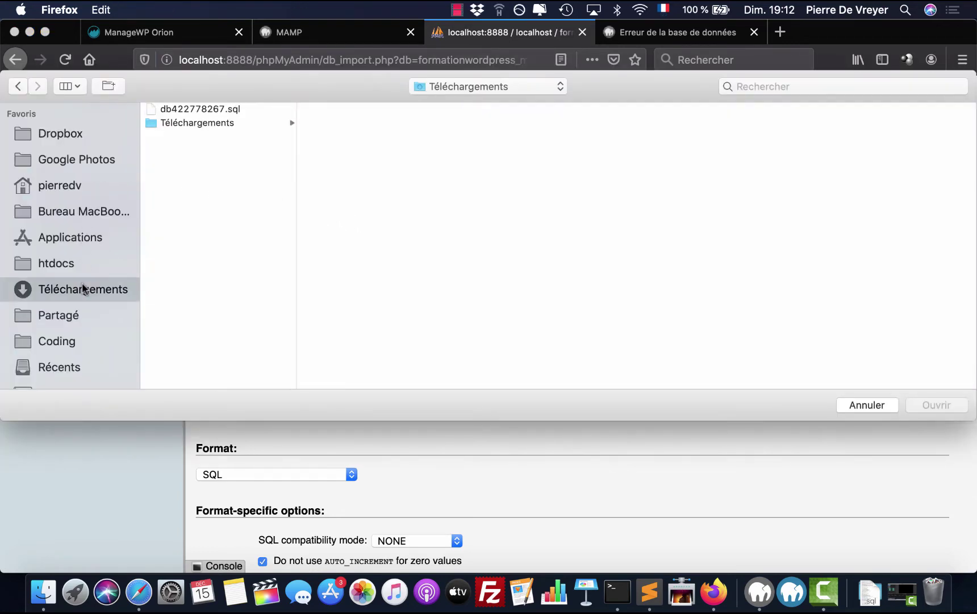
click(211, 112)
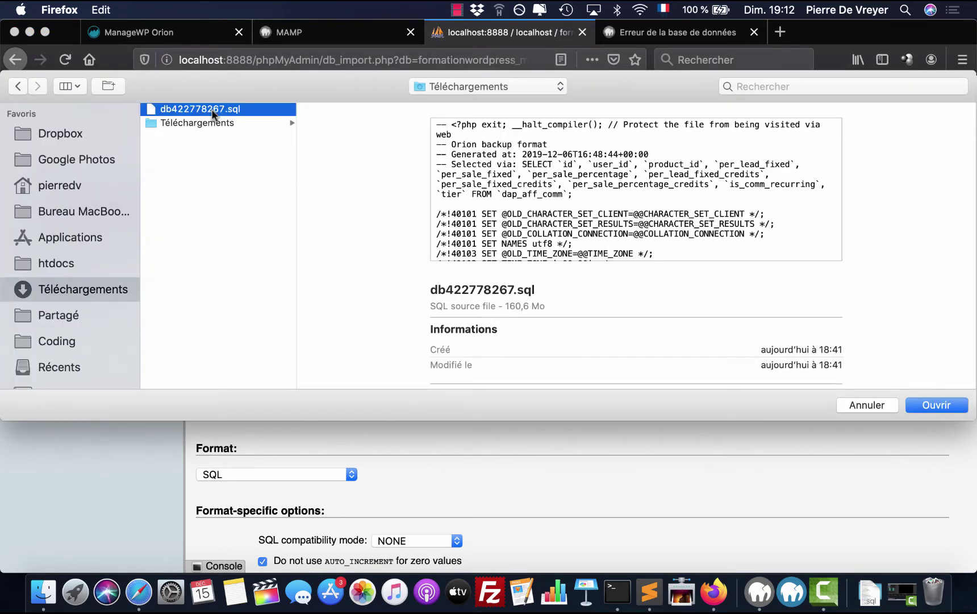
click(935, 406)
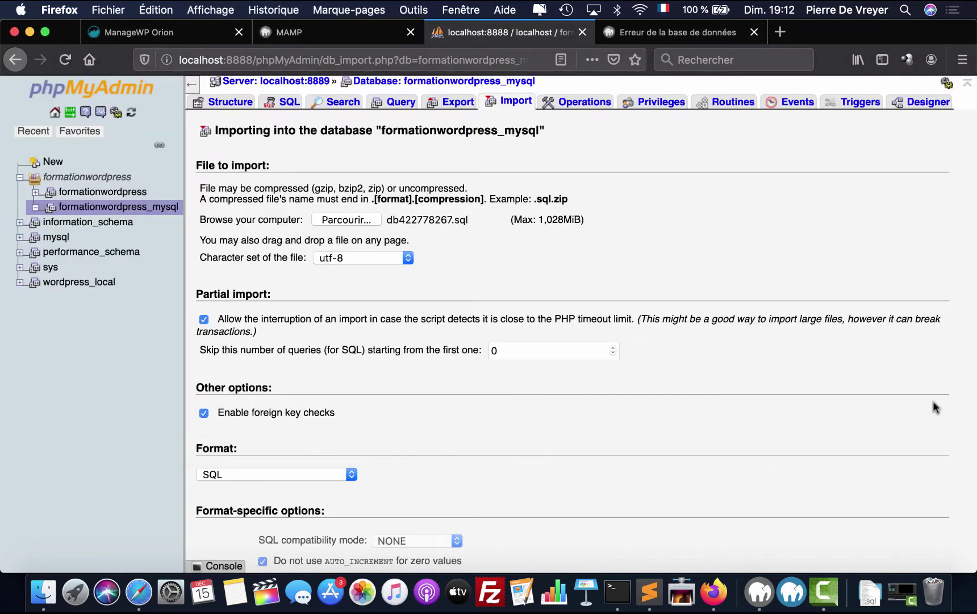
scroll(358, 403, down, 3)
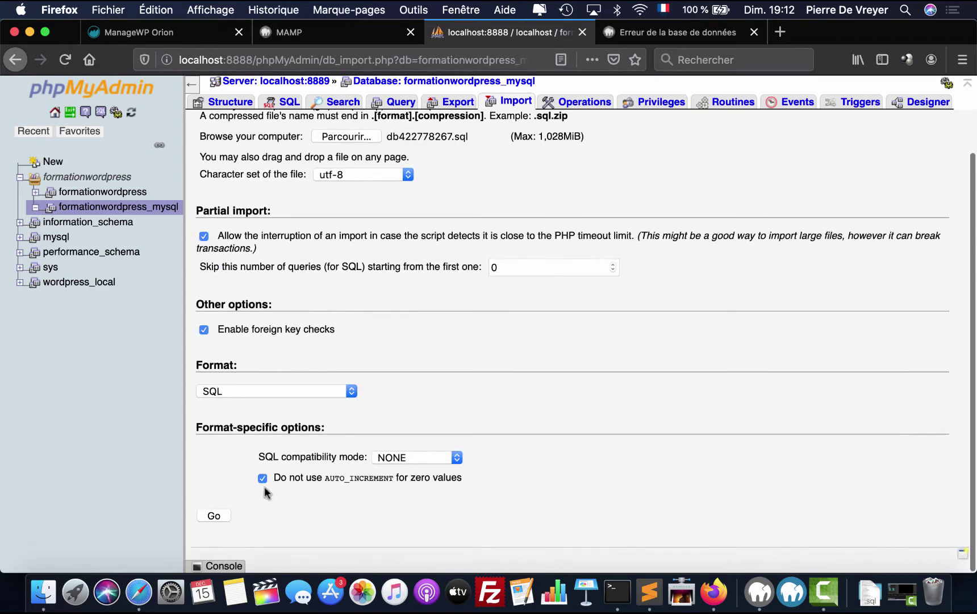
click(213, 525)
scroll(437, 328, up, 3)
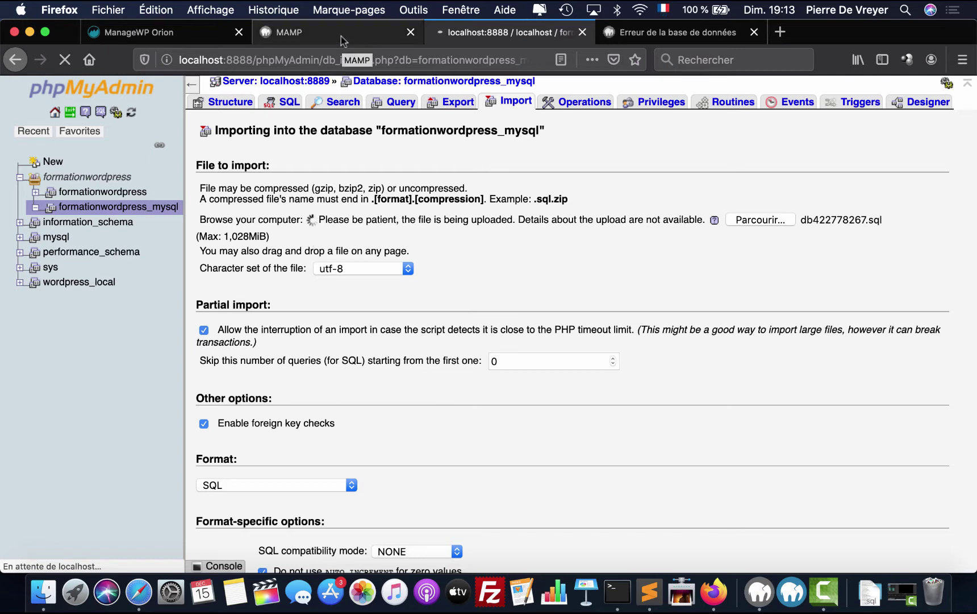
click(43, 591)
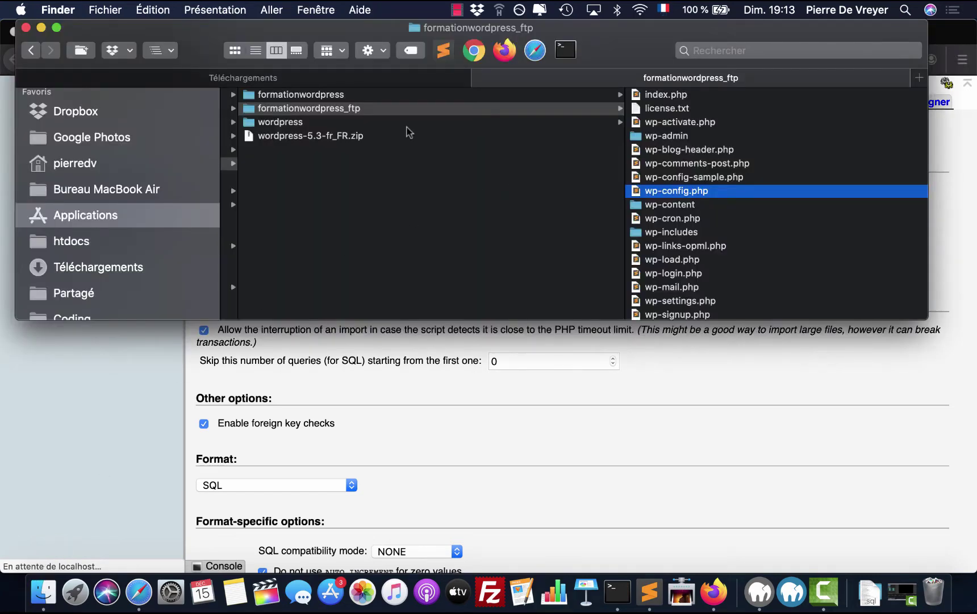
- Browse Finder to Applications/MAMP/bin/php/php7.3.8/conf and select php.ini
click(99, 245)
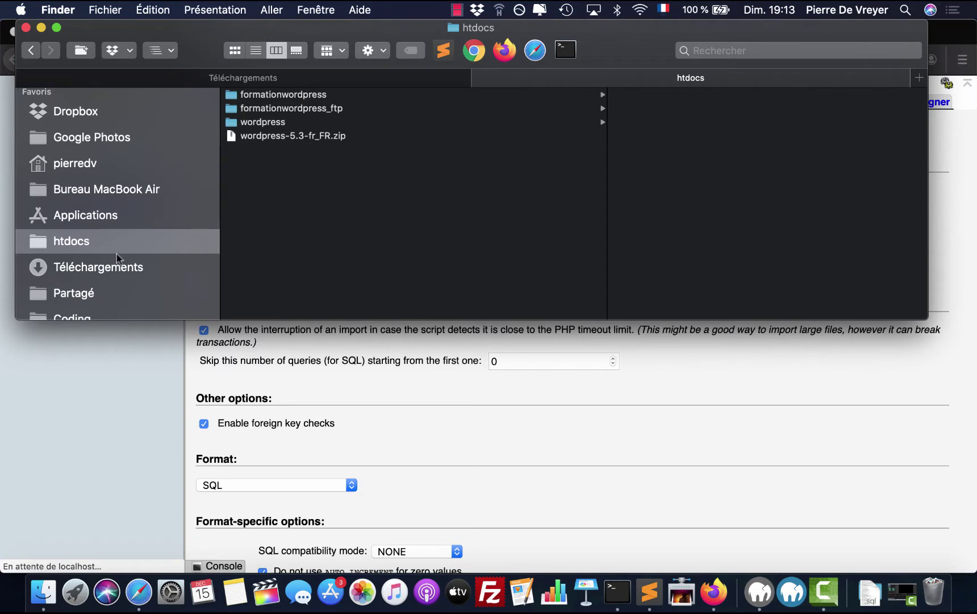
click(123, 215)
text(mamp)
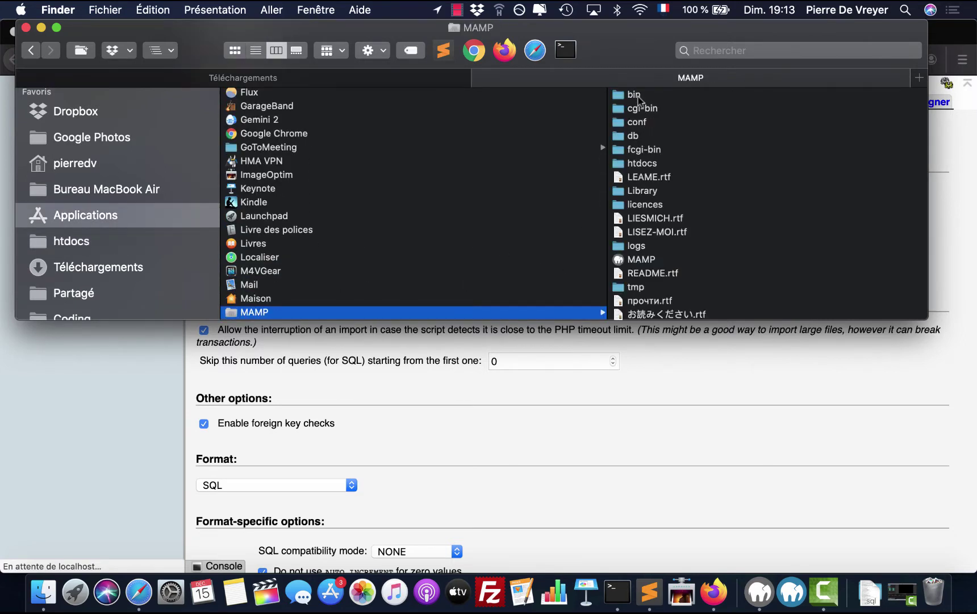
click(634, 95)
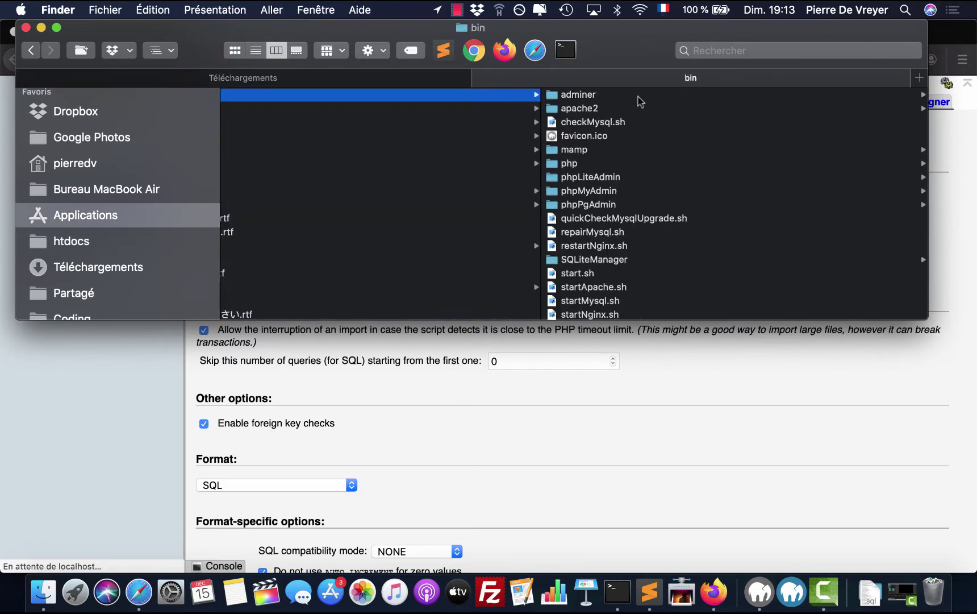
click(575, 164)
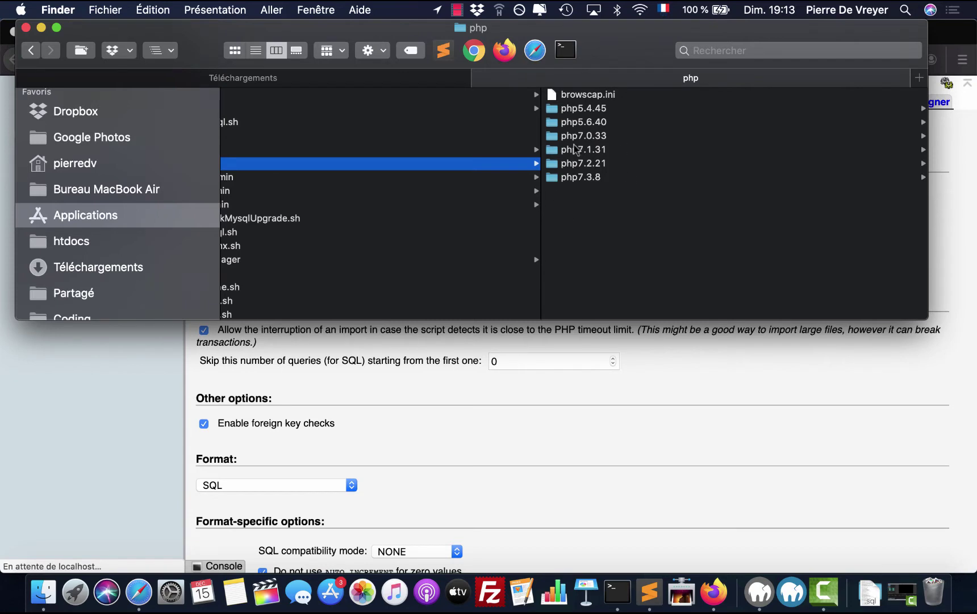
click(587, 177)
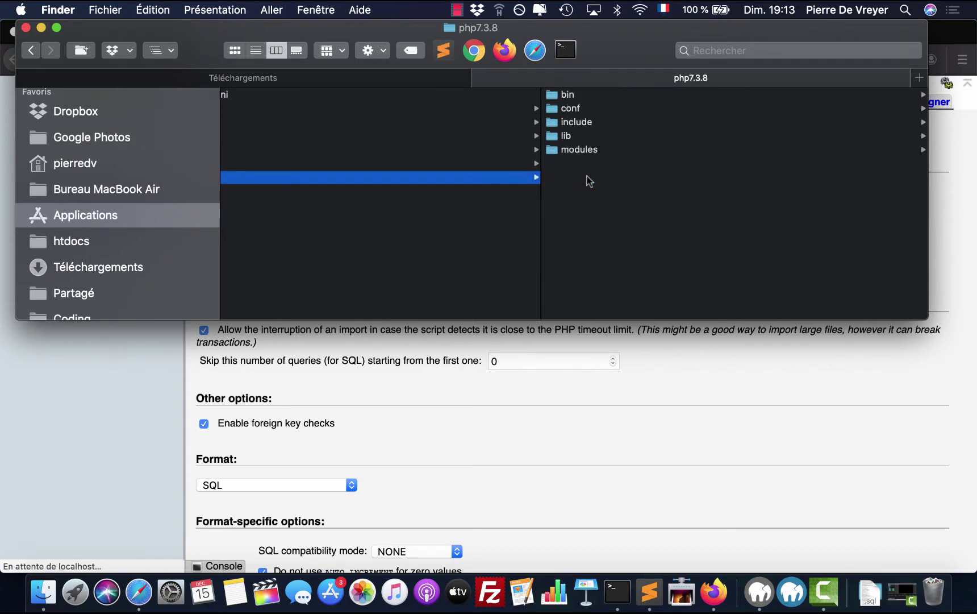
click(570, 109)
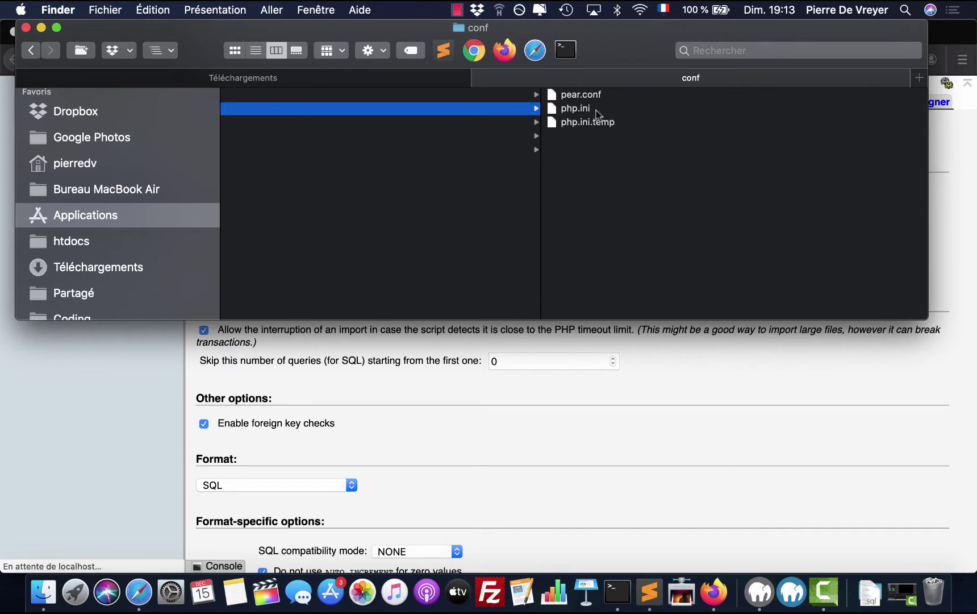
click(582, 109)
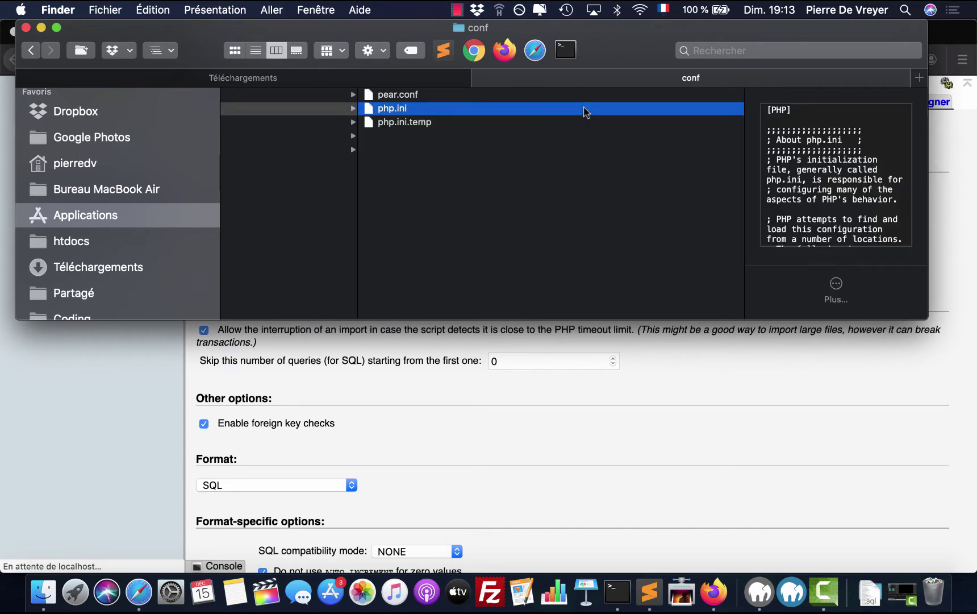
- Open php.ini with Sublime Text (par défaut) and scroll toward its end
scroll(586, 112, left, 10)
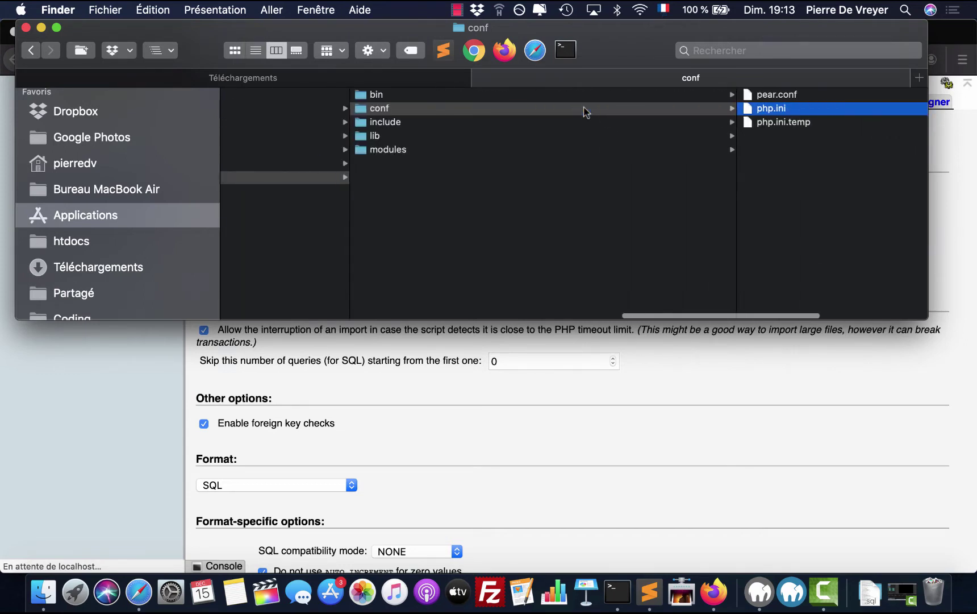
scroll(548, 154, right, 10)
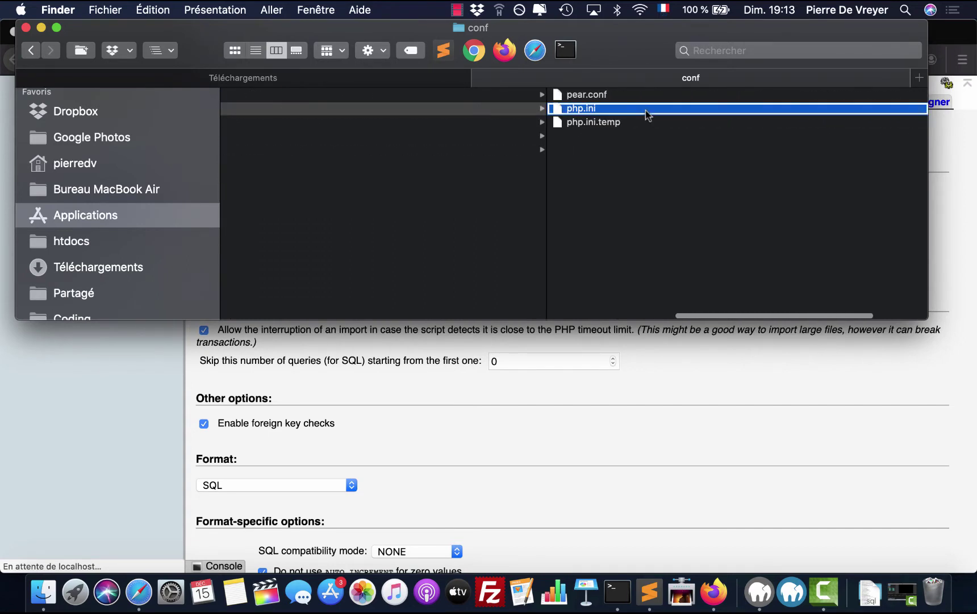
right_click(647, 112)
mouse_move(694, 132)
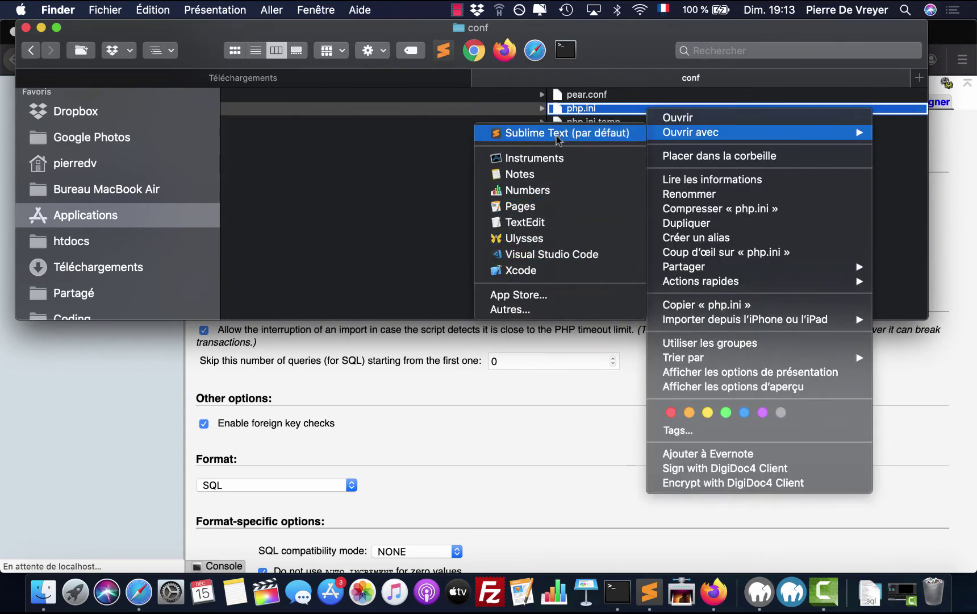
click(557, 133)
scroll(335, 357, down, 20)
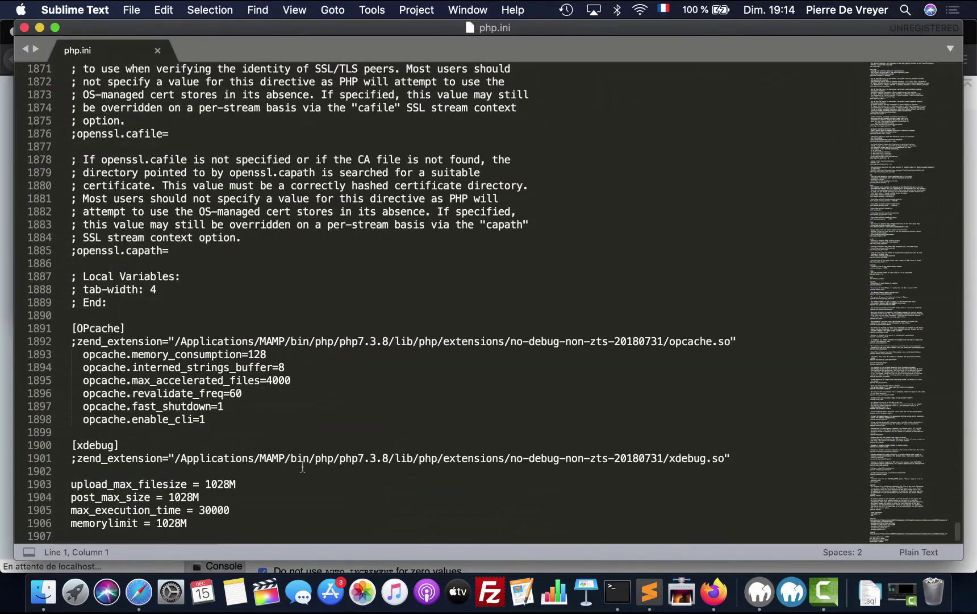
- Review the upload_max_filesize and post_max_size lines (1028M) in php.ini, then close the file
drag(188, 523, 71, 484)
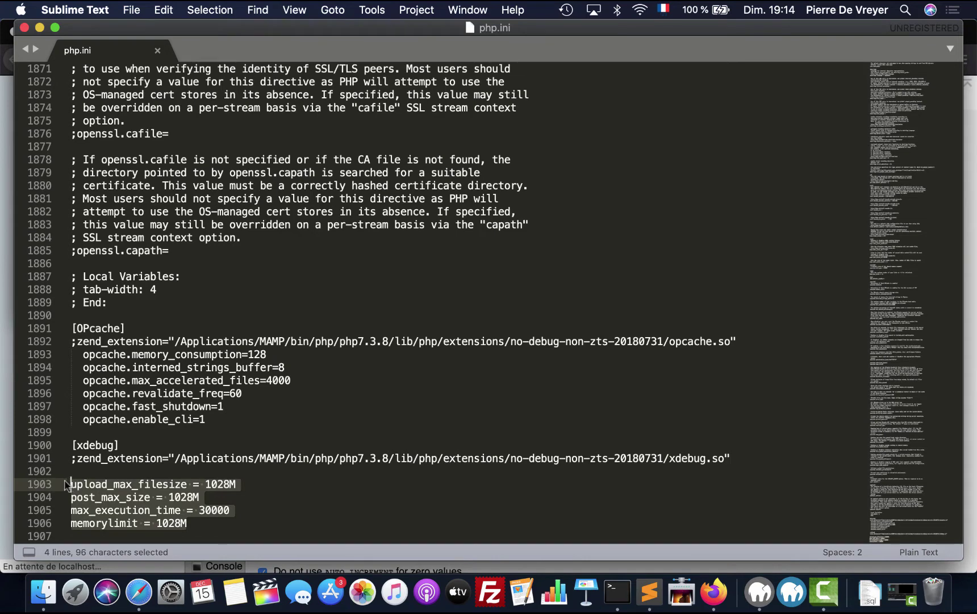
click(325, 485)
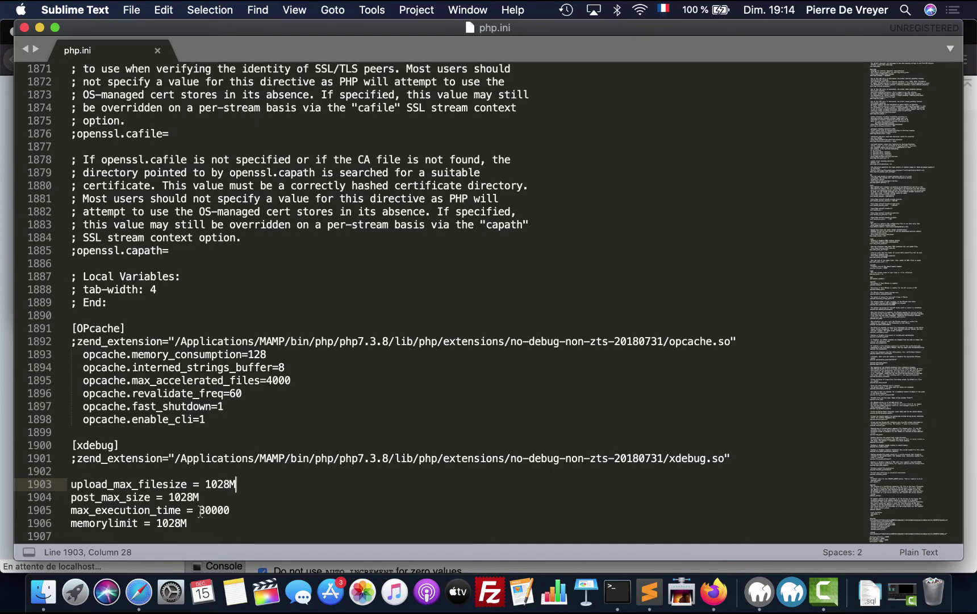
drag(195, 522, 74, 486)
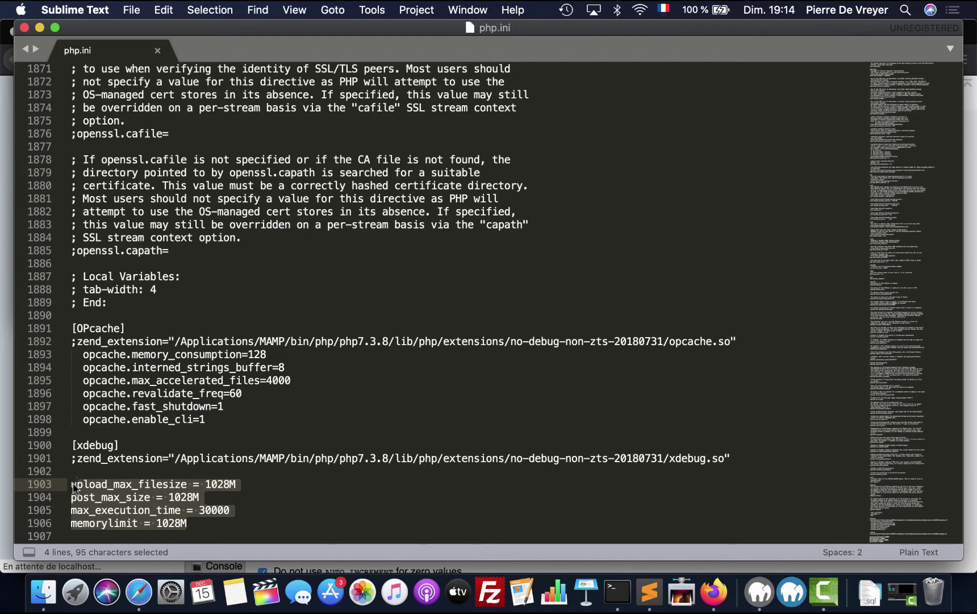
click(73, 485)
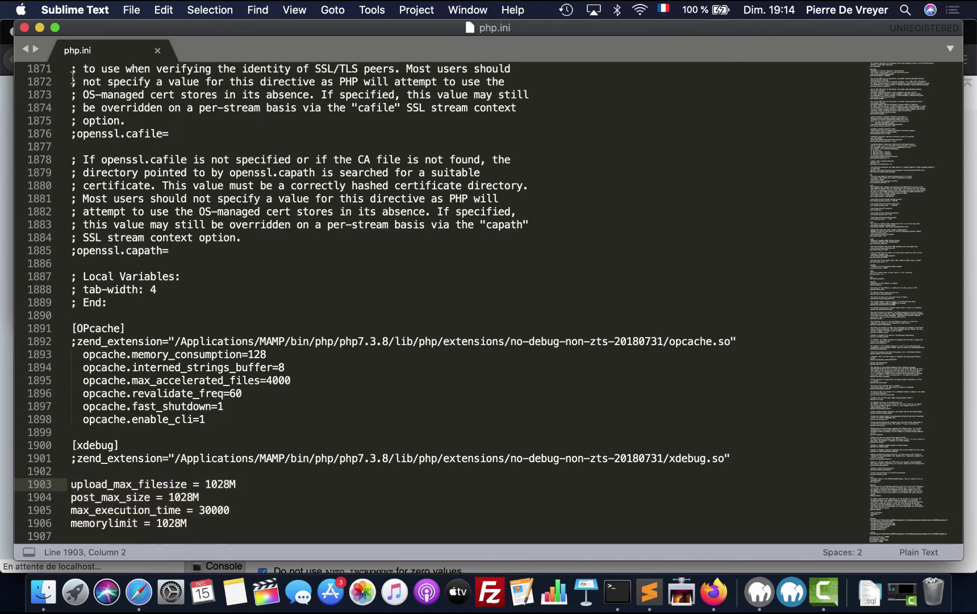
click(25, 29)
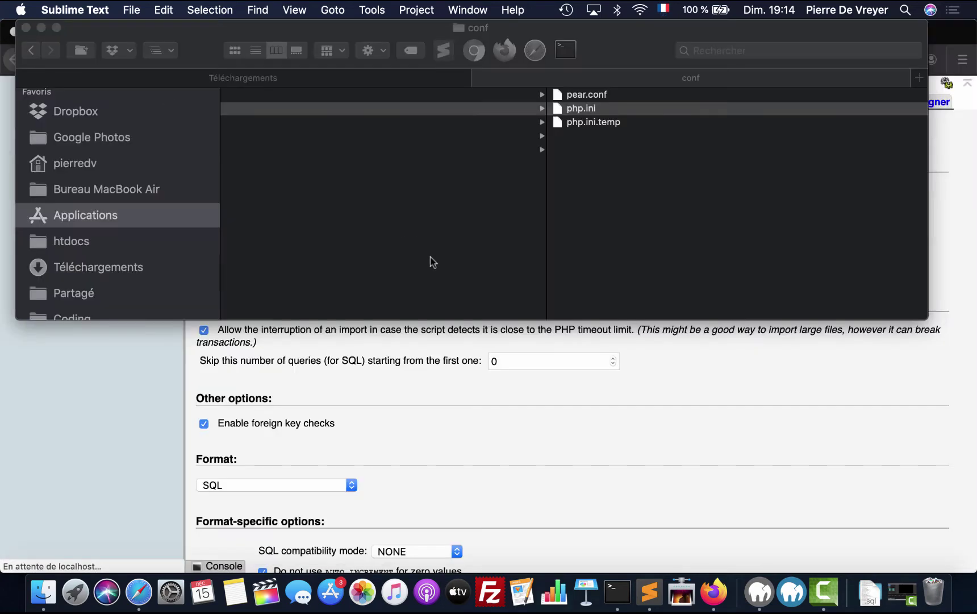
click(415, 403)
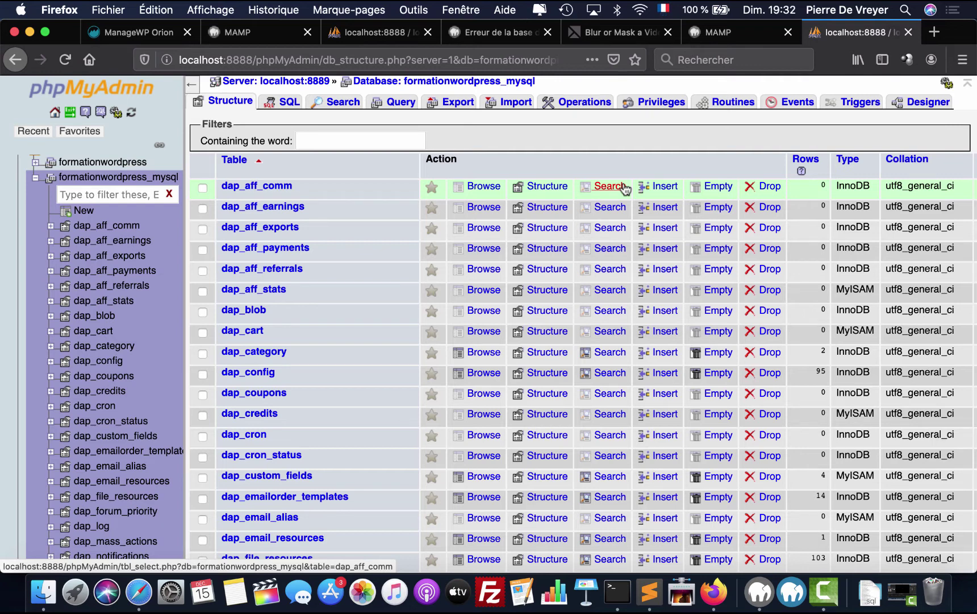
- Scroll through the 43 imported tables, jump back to the top, and open the server's database list
scroll(355, 406, down, 12)
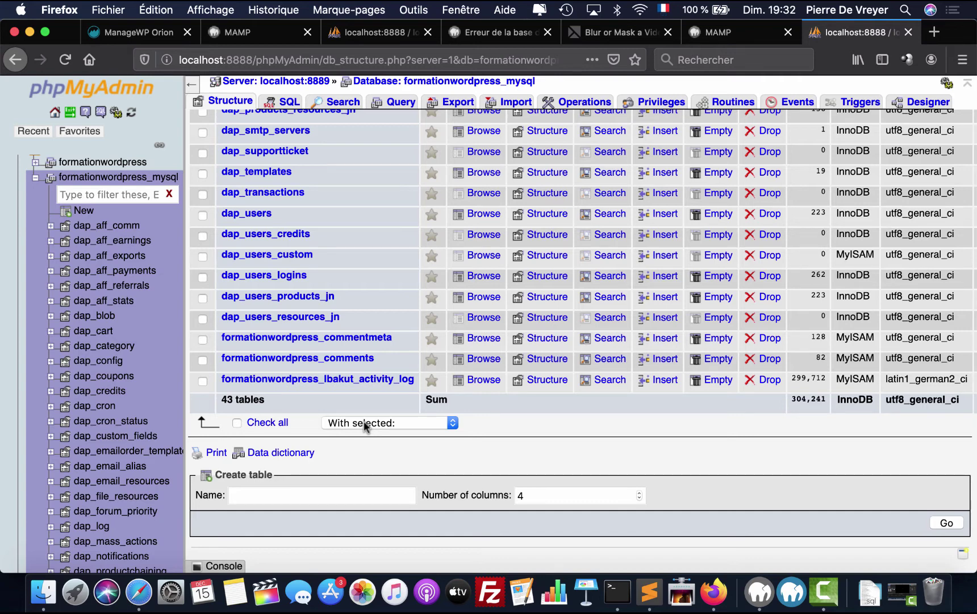
key(Home)
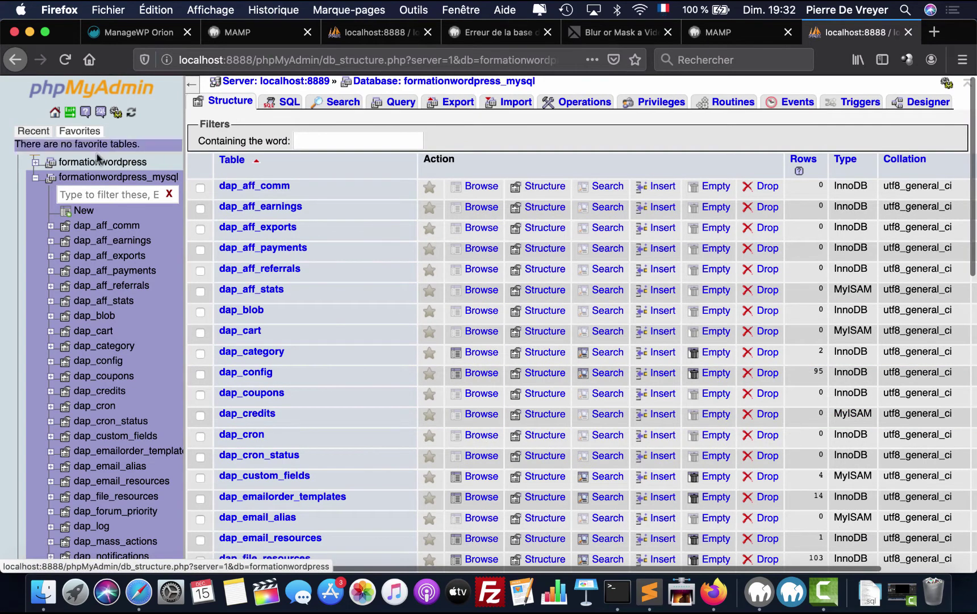
scroll(62, 162, up, 2)
click(51, 162)
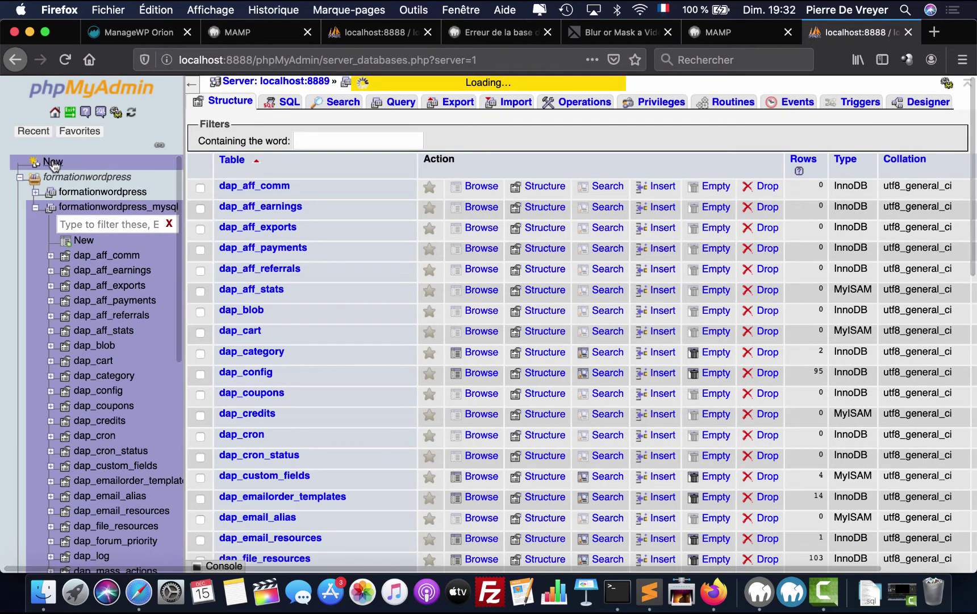
- Tick formationwordpress_mysql in the Databases list and drop it, confirming with OK
click(53, 114)
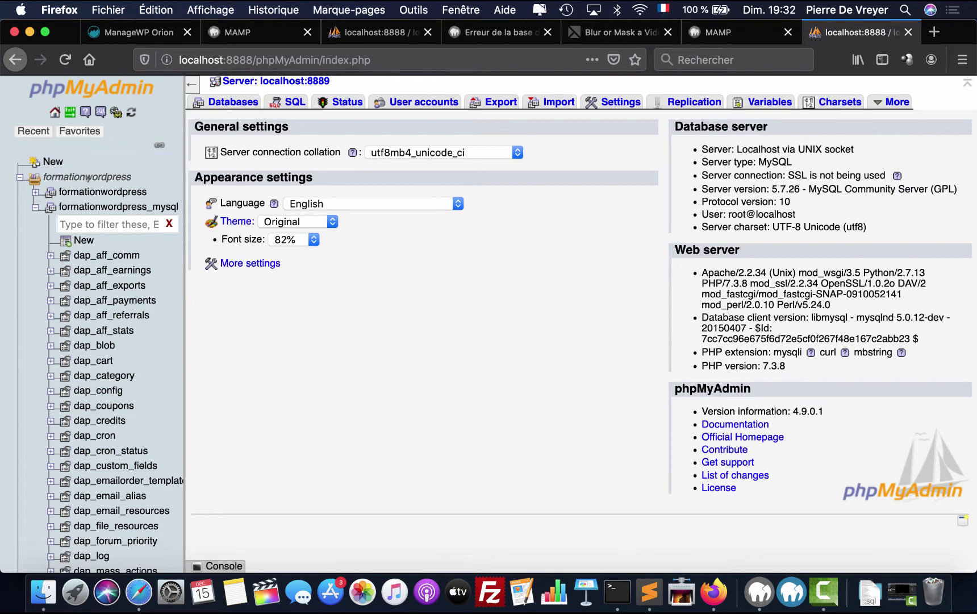
click(53, 163)
click(203, 236)
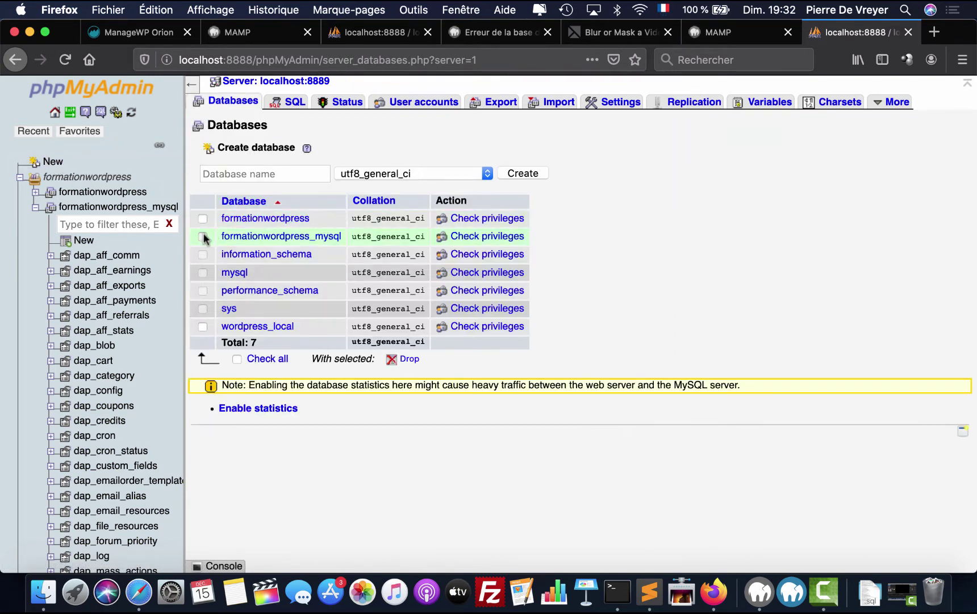
click(406, 358)
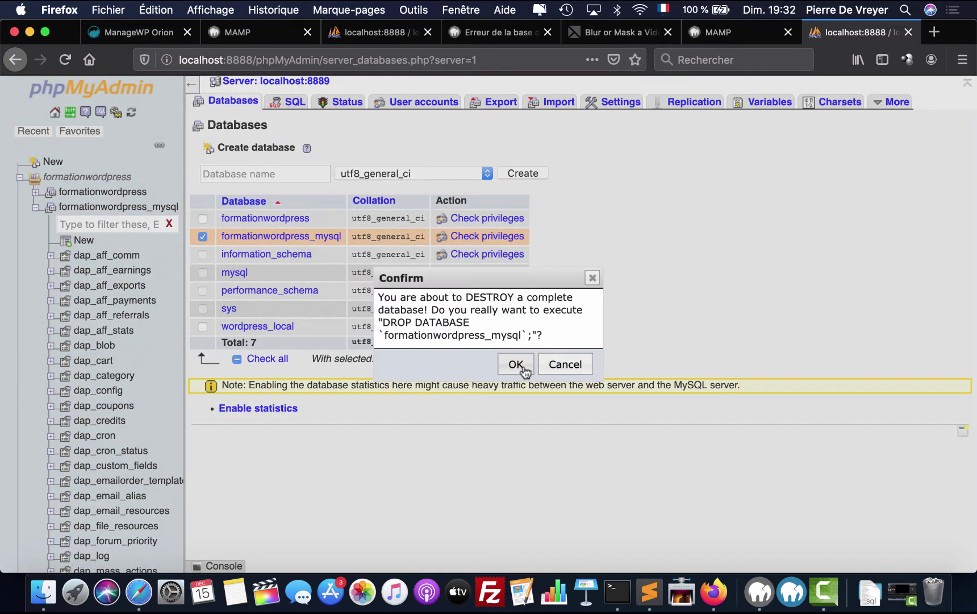
click(520, 367)
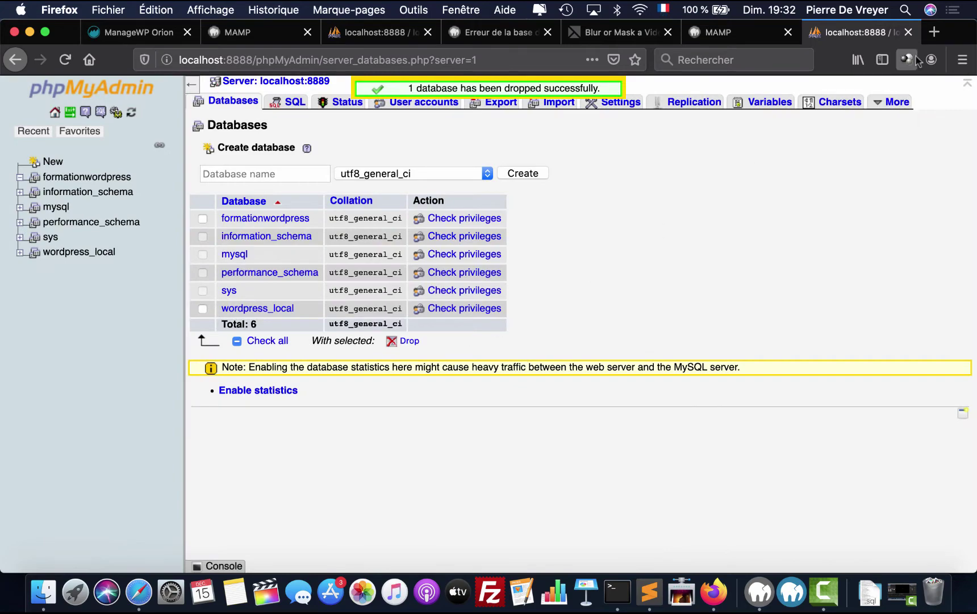
- Search the web for 'ionos' in a new browser tab
click(935, 31)
text(ionos)
key(Return)
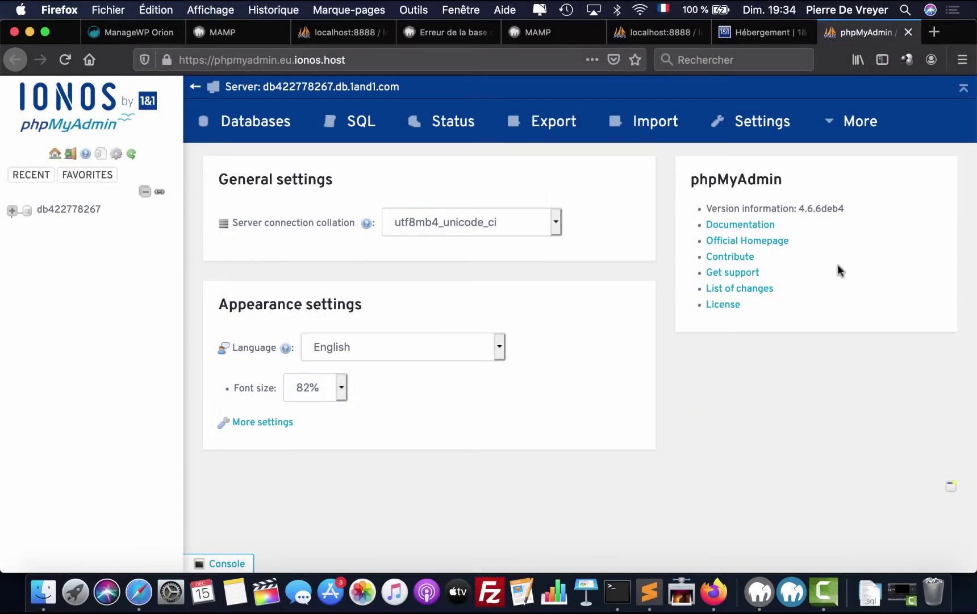
- Open database db422778267 from the navigation tree to list its dap_ tables
click(79, 210)
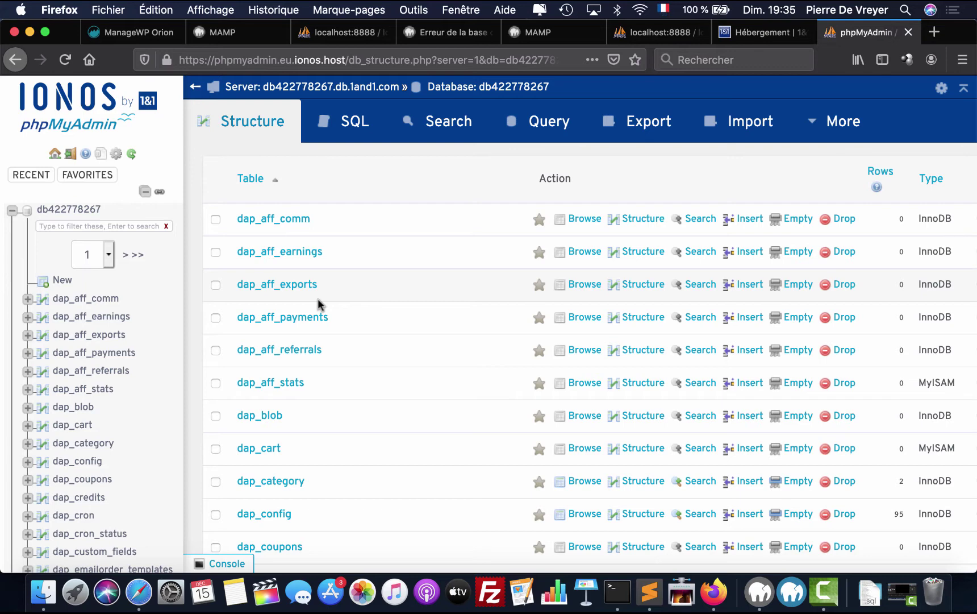
- Select all 90 tables of db422778267 and choose Export from the With selected menu
scroll(320, 341, down, 15)
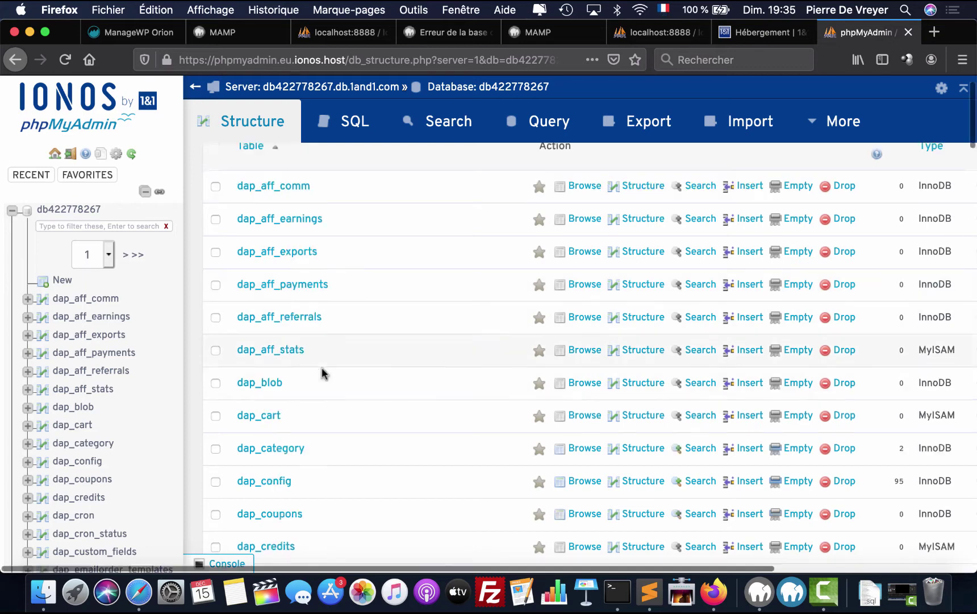
scroll(263, 286, up, 20)
click(215, 219)
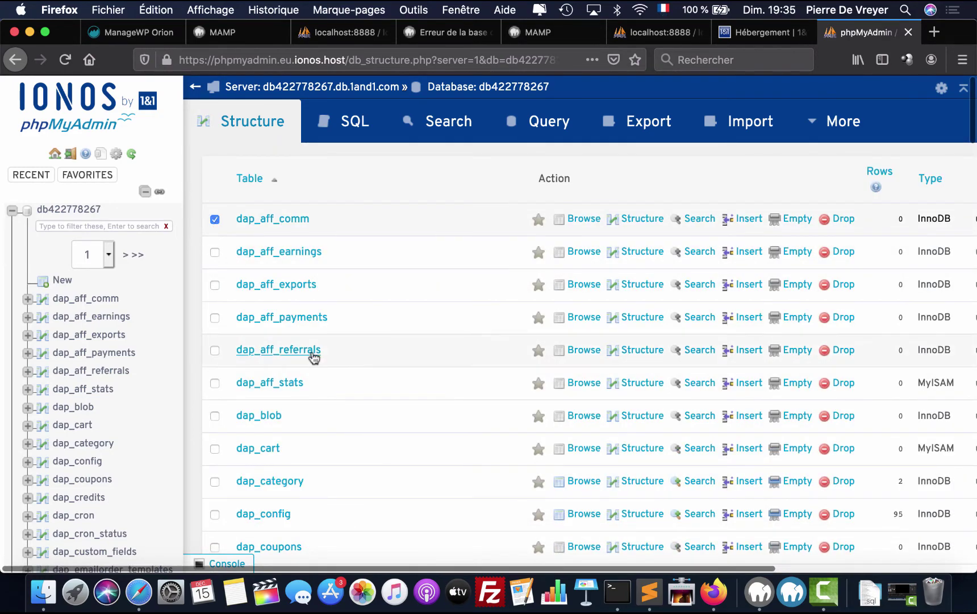
scroll(312, 351, down, 20)
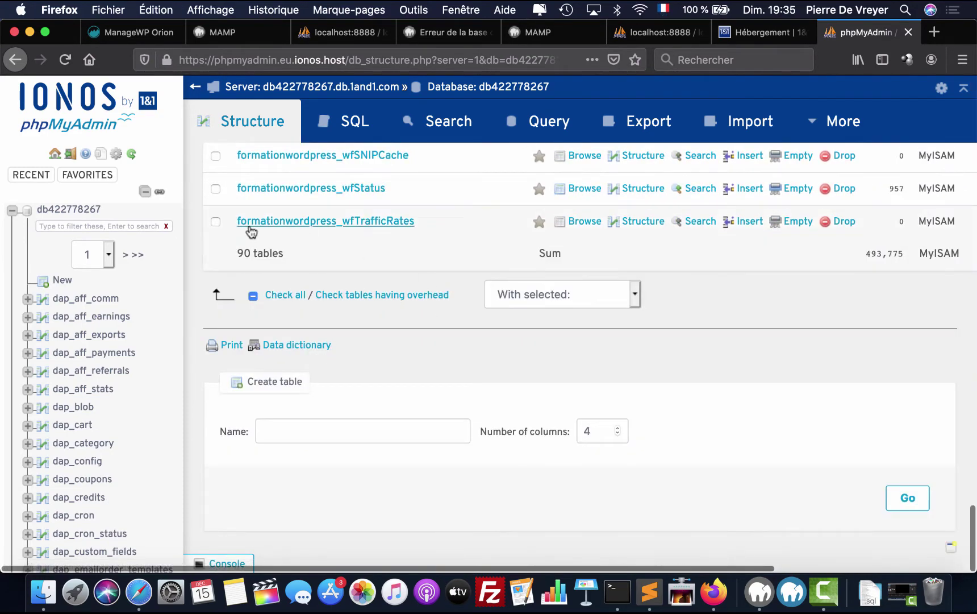
shift+click(216, 221)
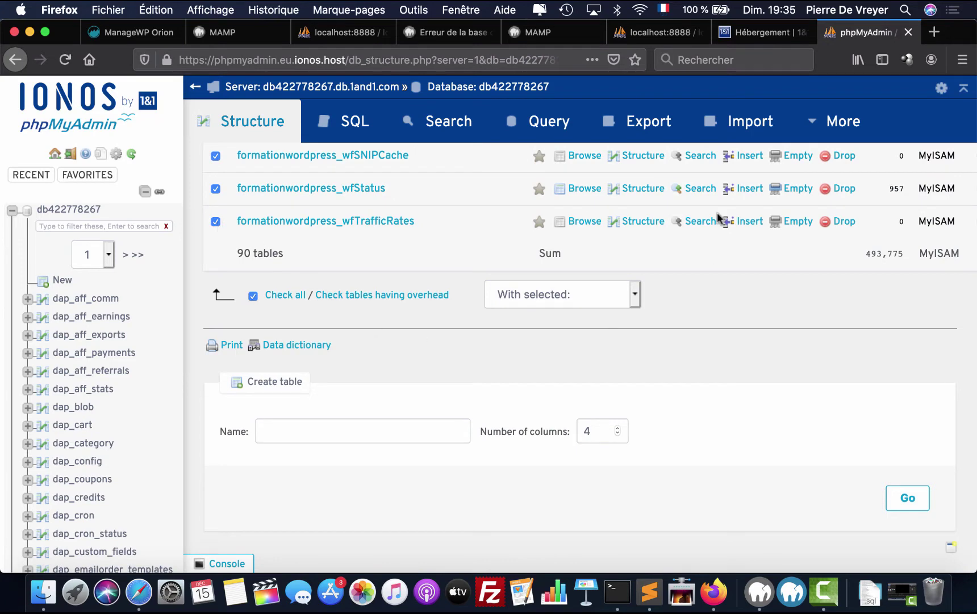
click(574, 298)
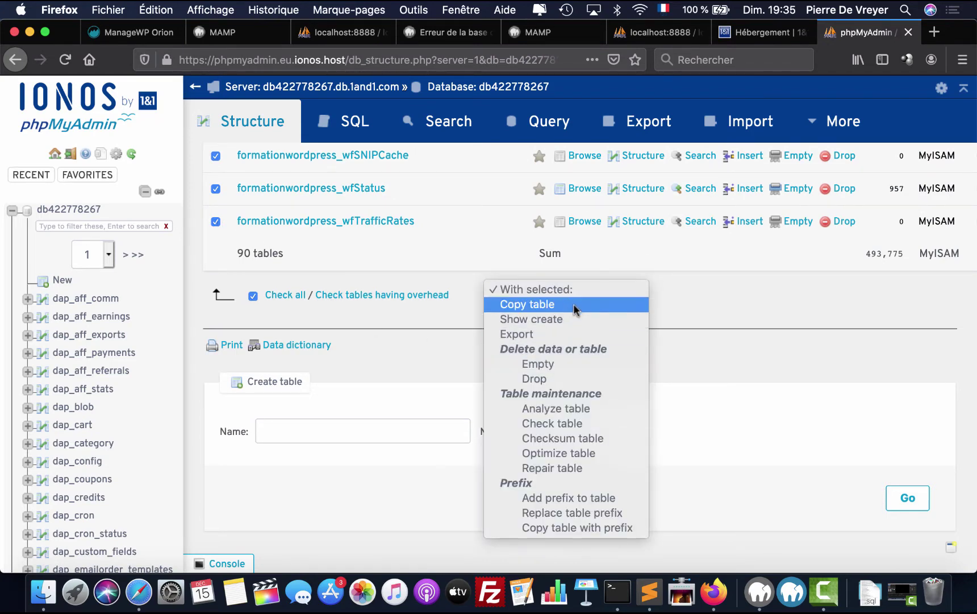
click(564, 333)
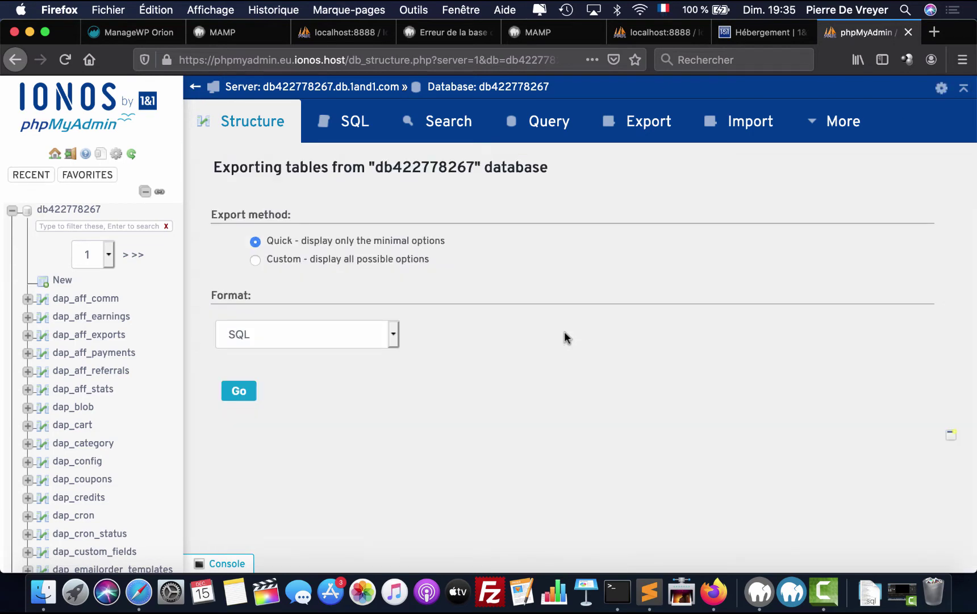
- Export the tables with Custom options and gzipped compression, saving db422778267.sql.gz to Downloads
click(255, 260)
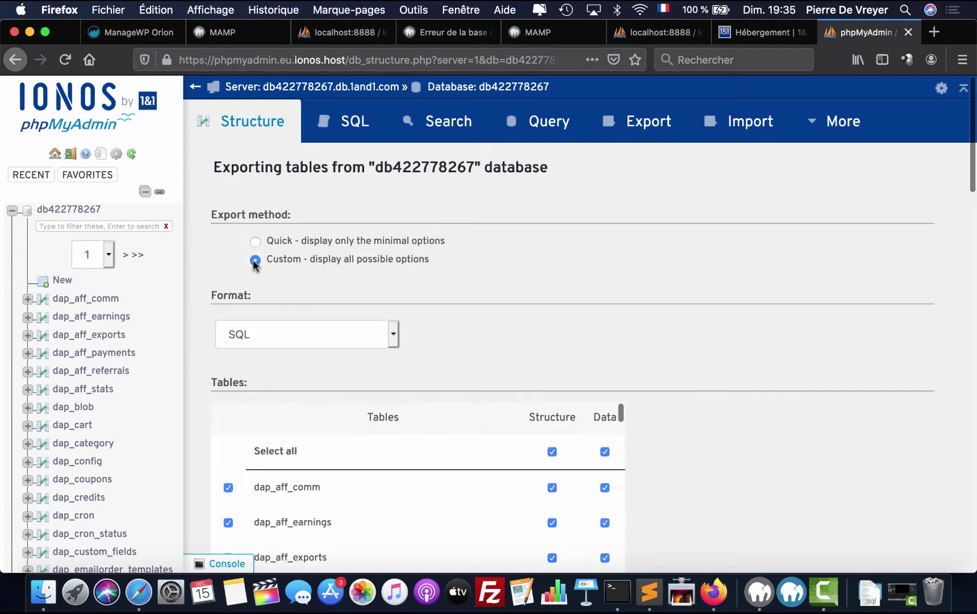
scroll(698, 395, up, 15)
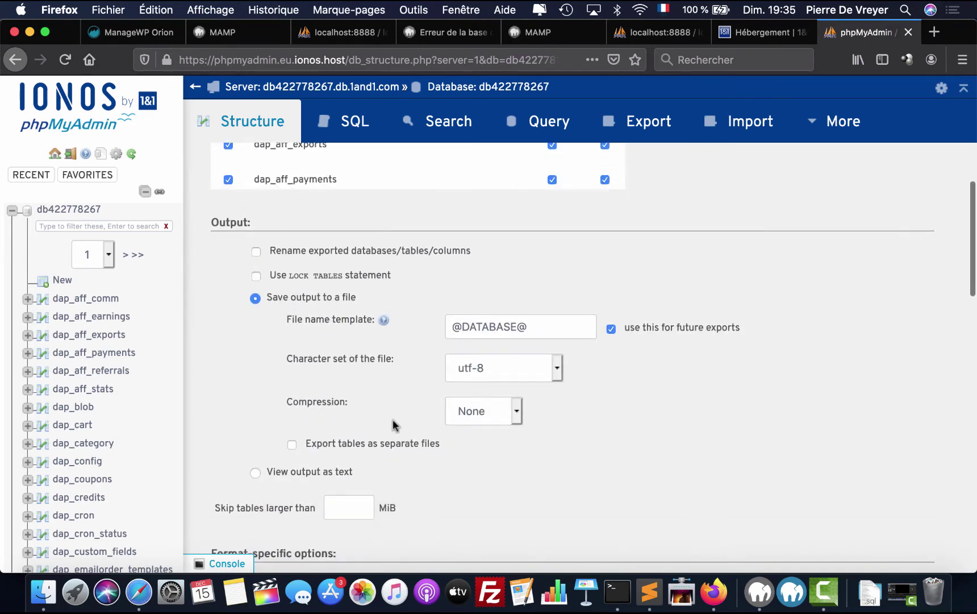
click(494, 421)
click(492, 436)
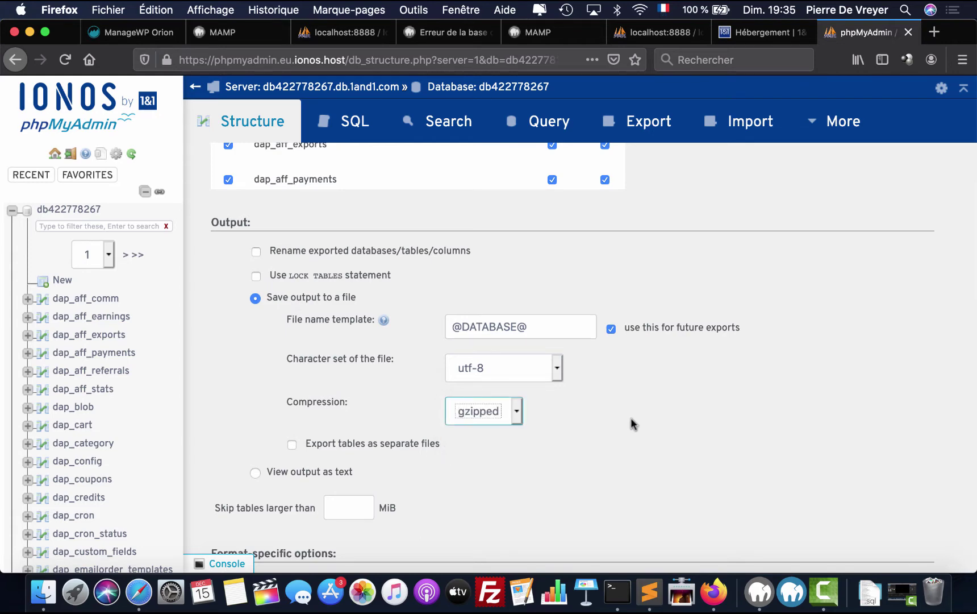
scroll(669, 420, down, 20)
click(235, 503)
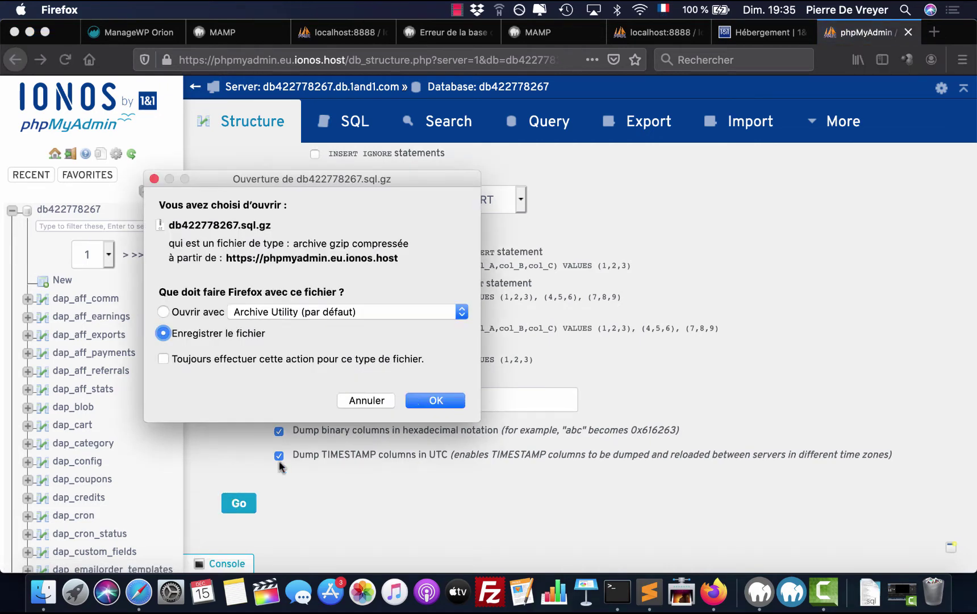
click(435, 401)
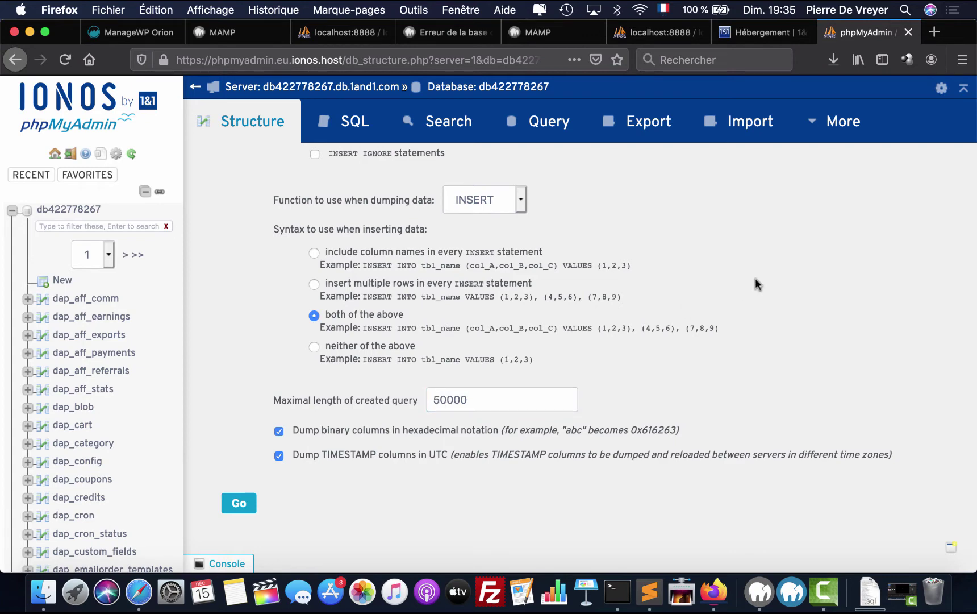
click(832, 67)
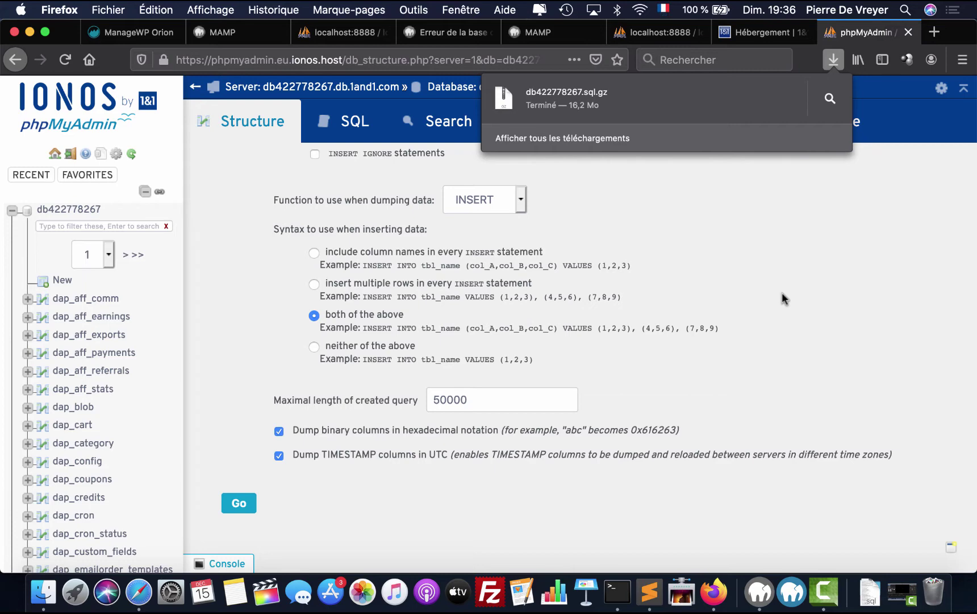
click(492, 594)
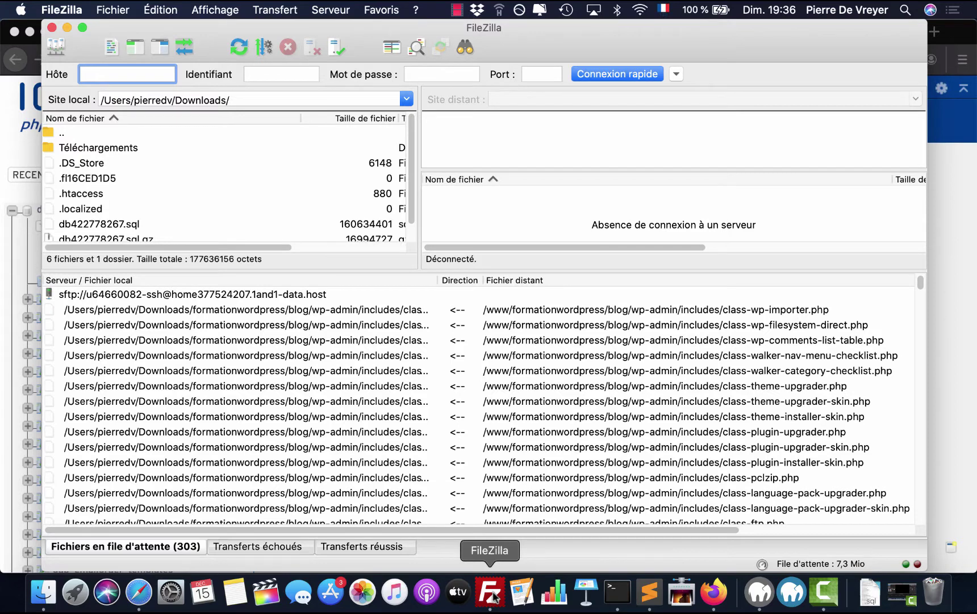
- Connect to the E-Action site from Site Manager, trusting the server's host key
click(57, 47)
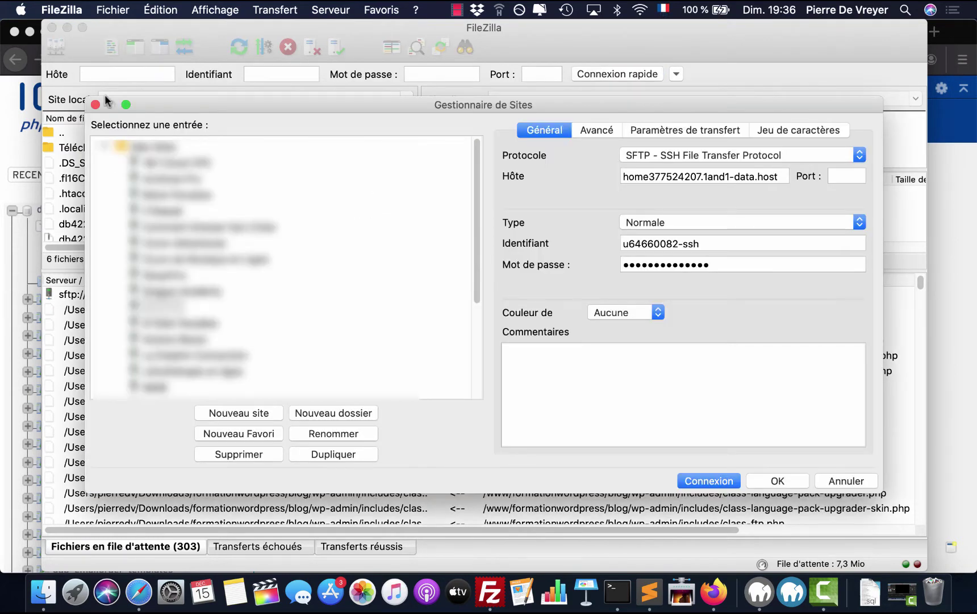
double_click(168, 310)
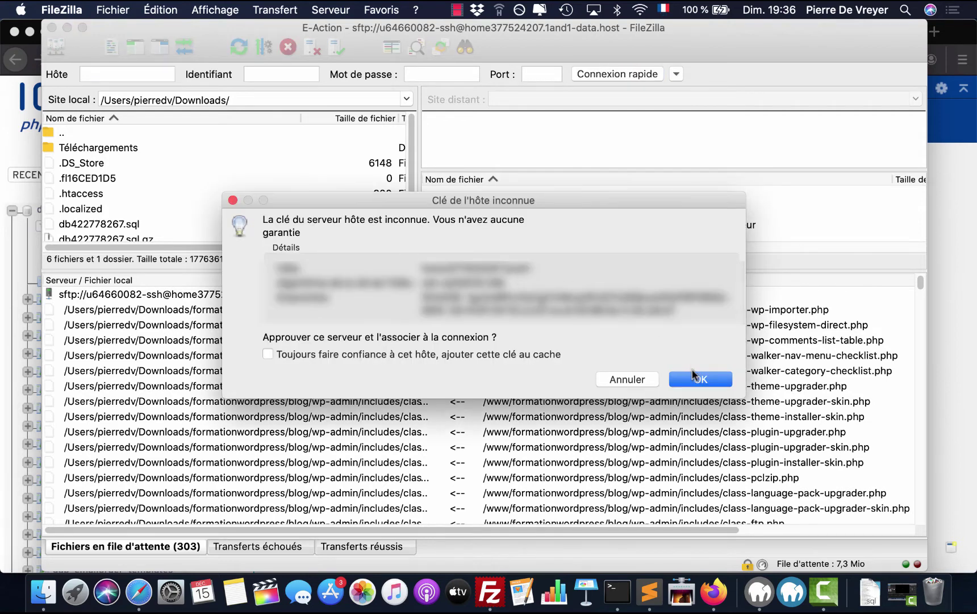
click(694, 378)
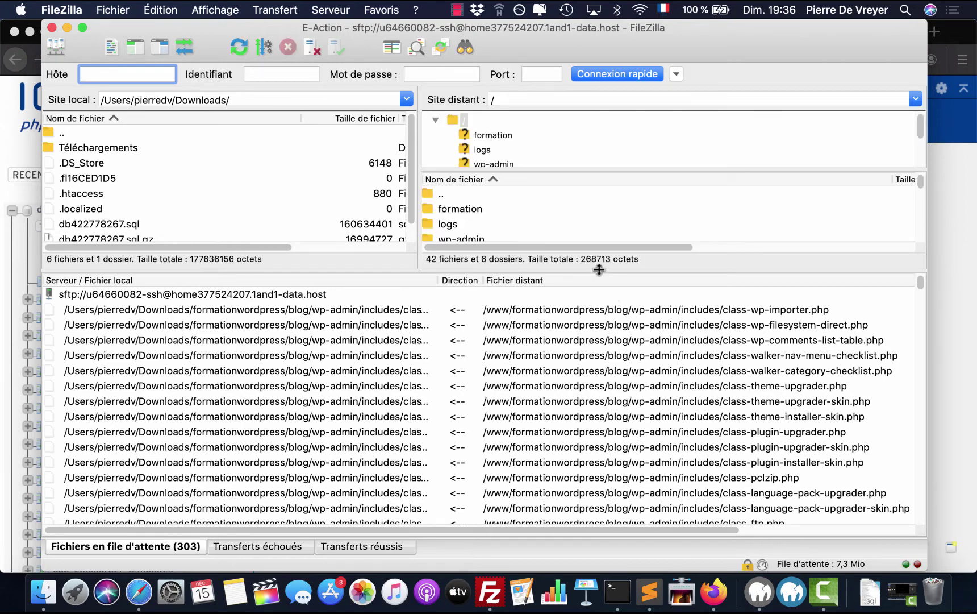
- Open the remote www folder, then its formationwordpress subfolder
drag(599, 270, 622, 438)
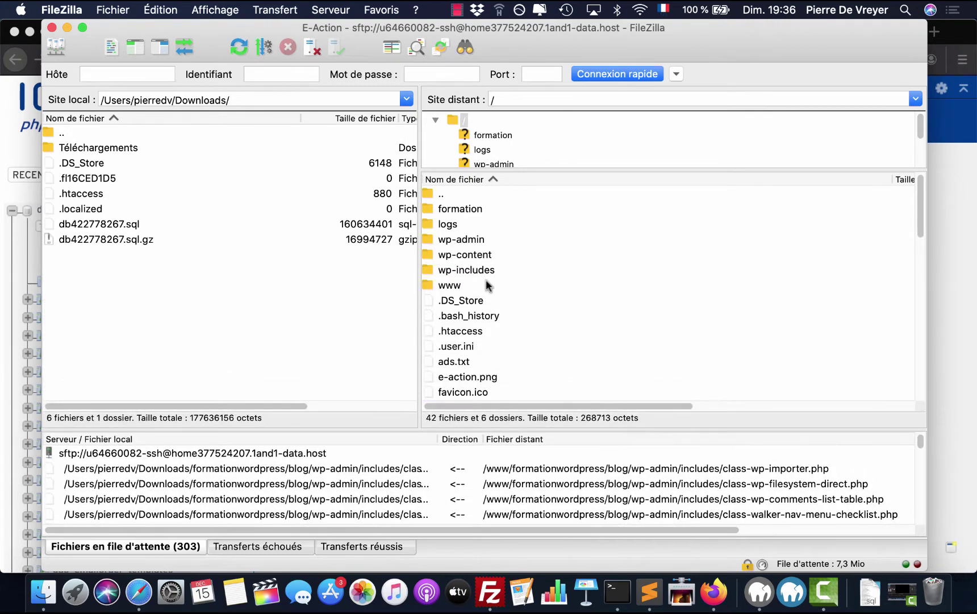
click(454, 284)
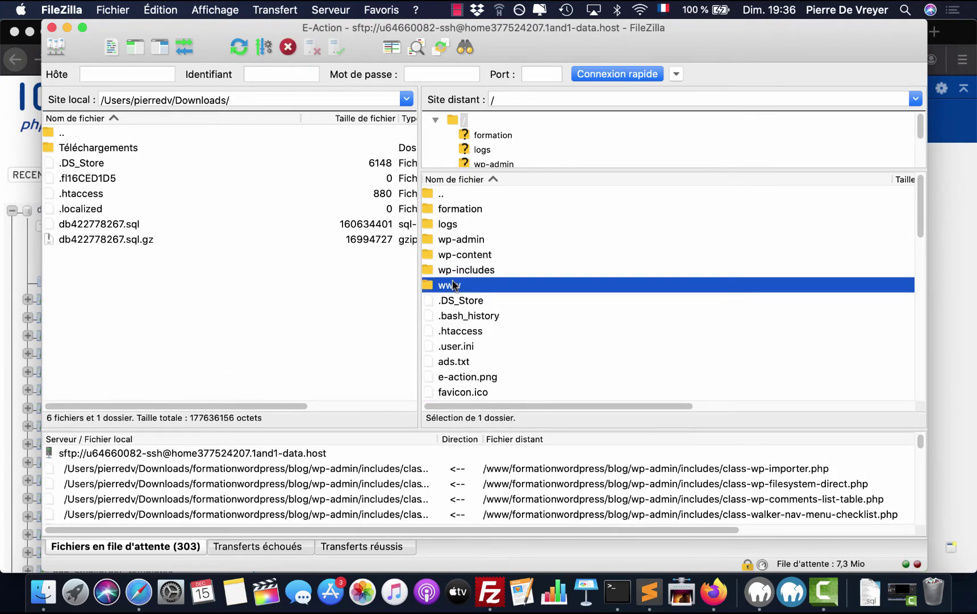
double_click(455, 284)
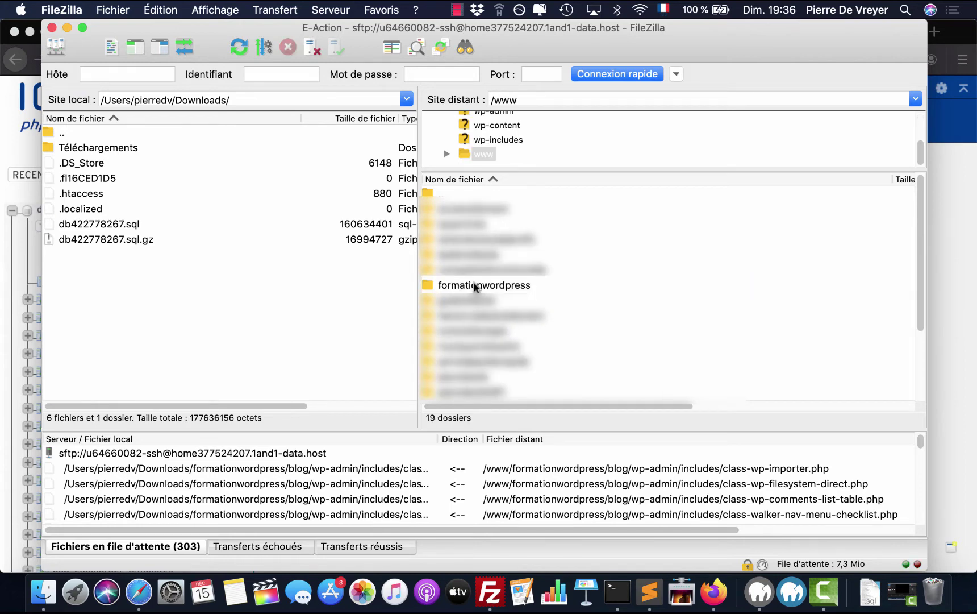
click(473, 285)
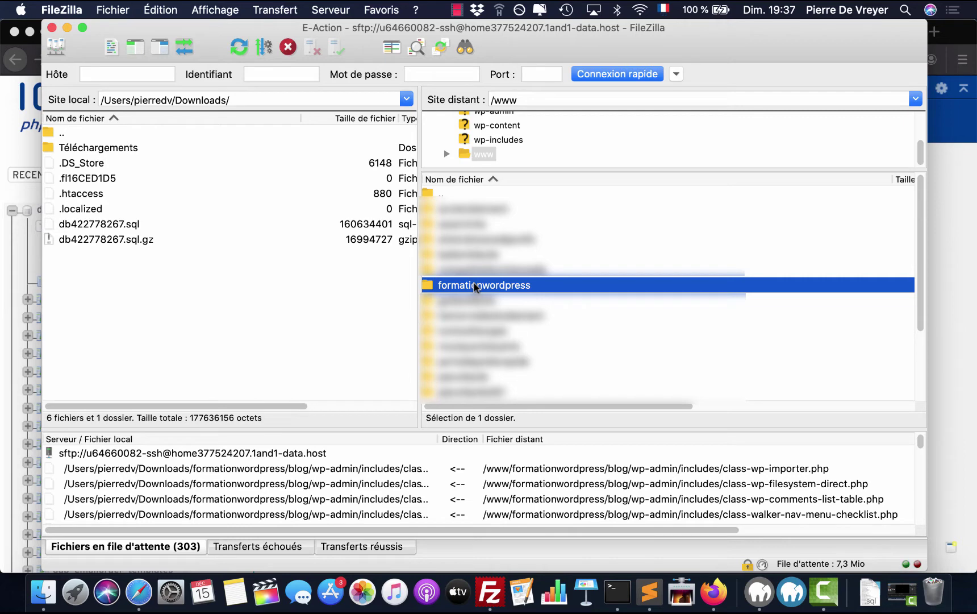
double_click(475, 285)
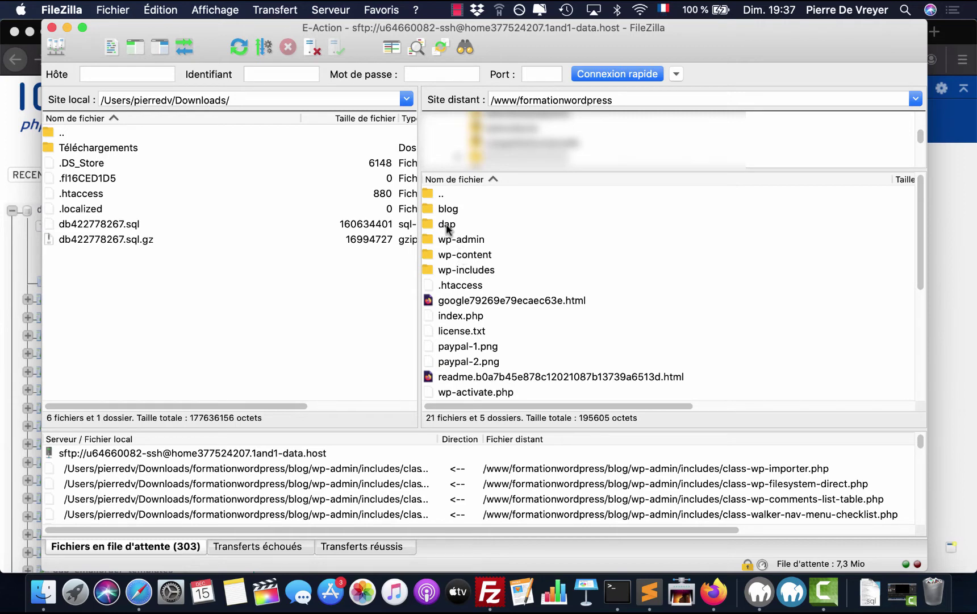
- Download the remote dap folder with FileZilla's Télécharger into the local Downloads folder
click(446, 228)
right_click(446, 224)
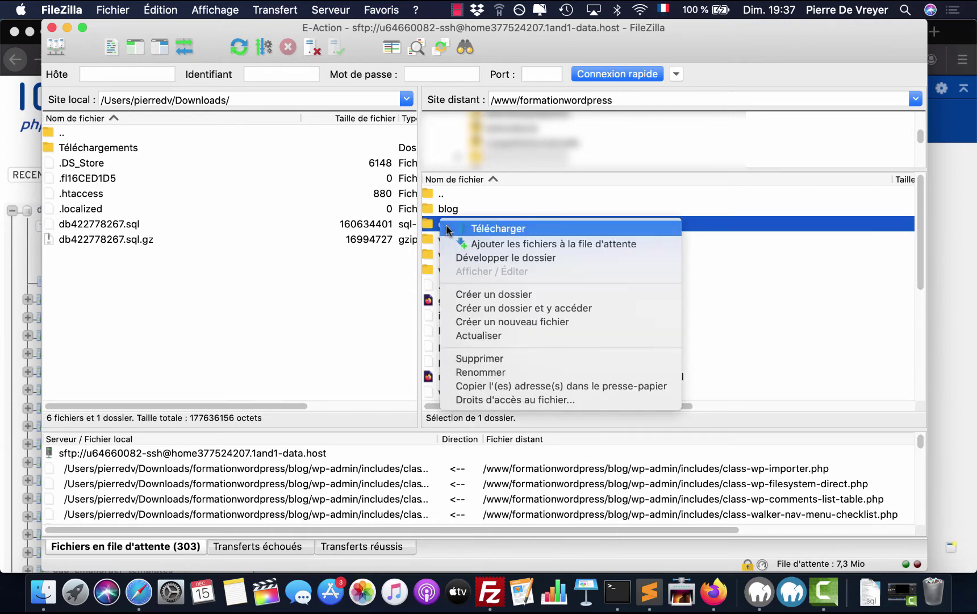
click(500, 229)
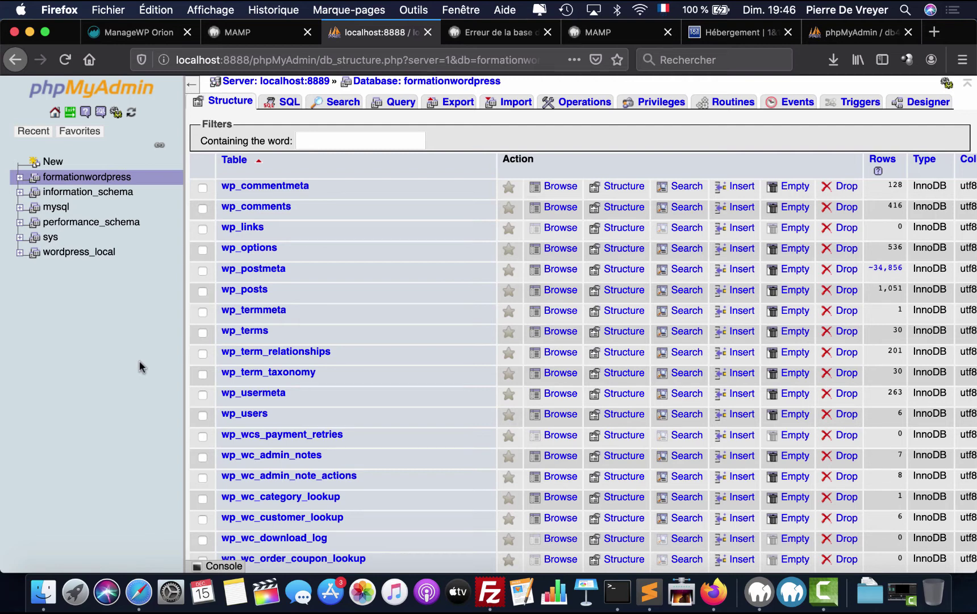
- Create an empty local database named formationwordpress_mysql
click(55, 113)
click(231, 102)
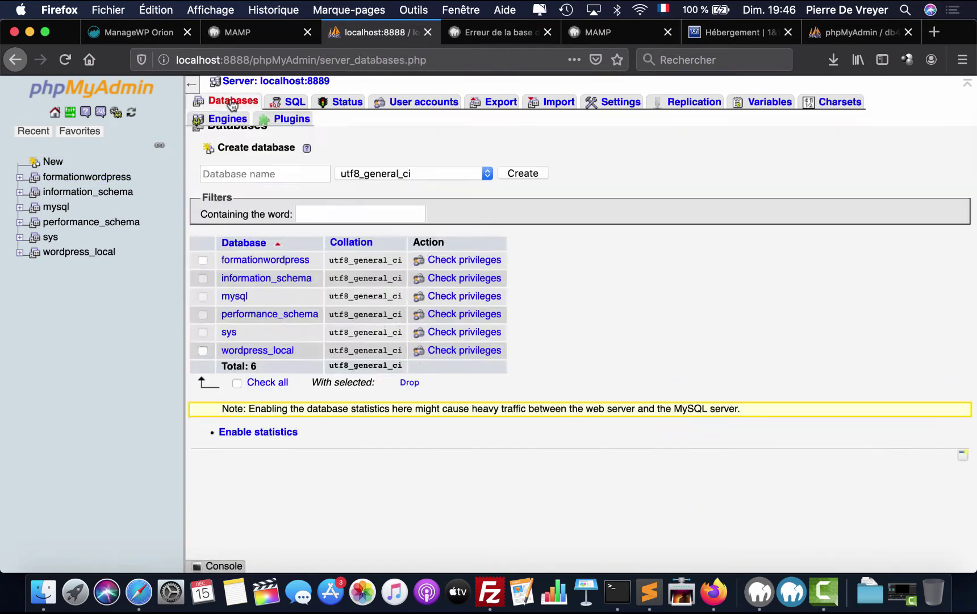
click(297, 172)
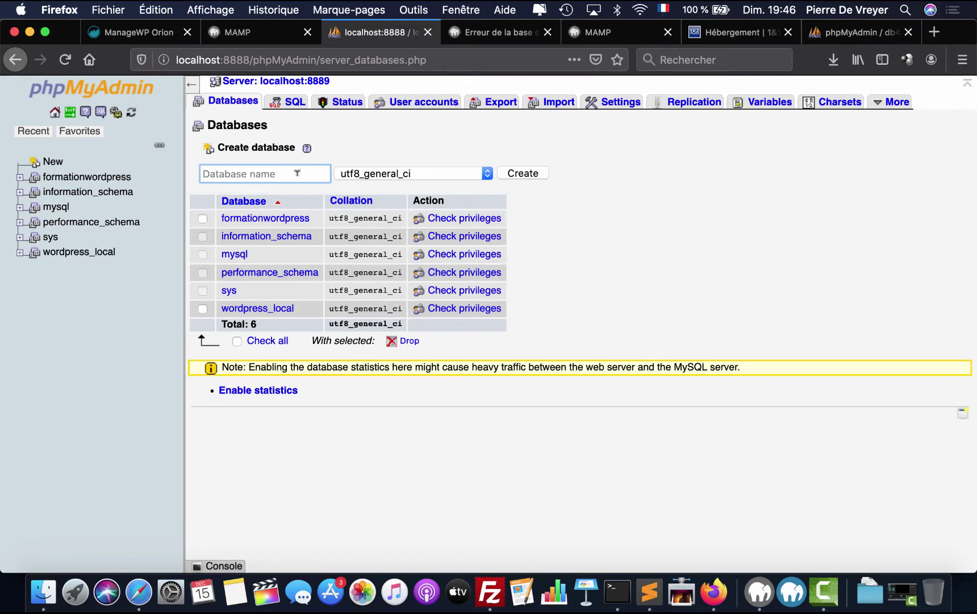
text(forma)
click(289, 192)
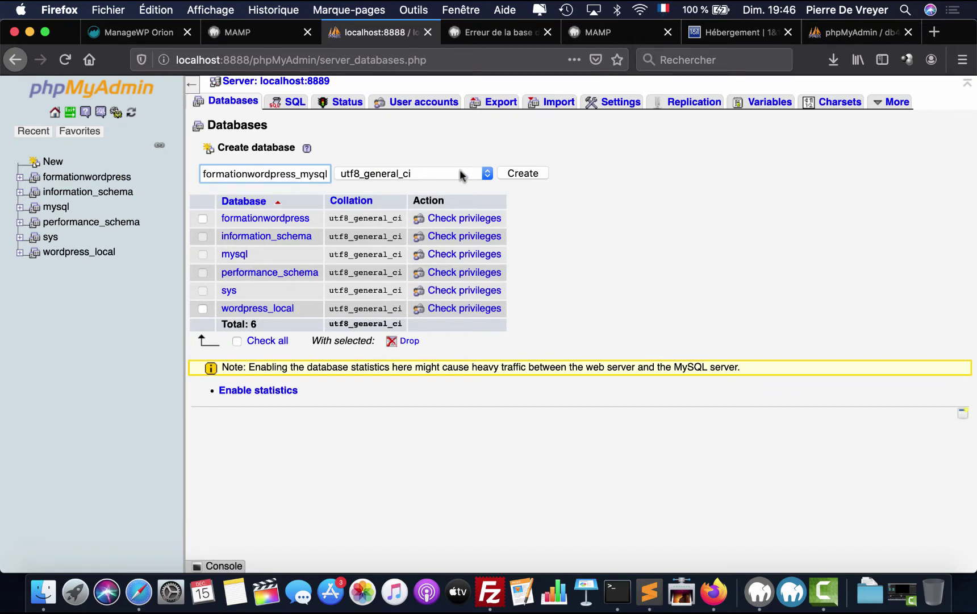
click(521, 172)
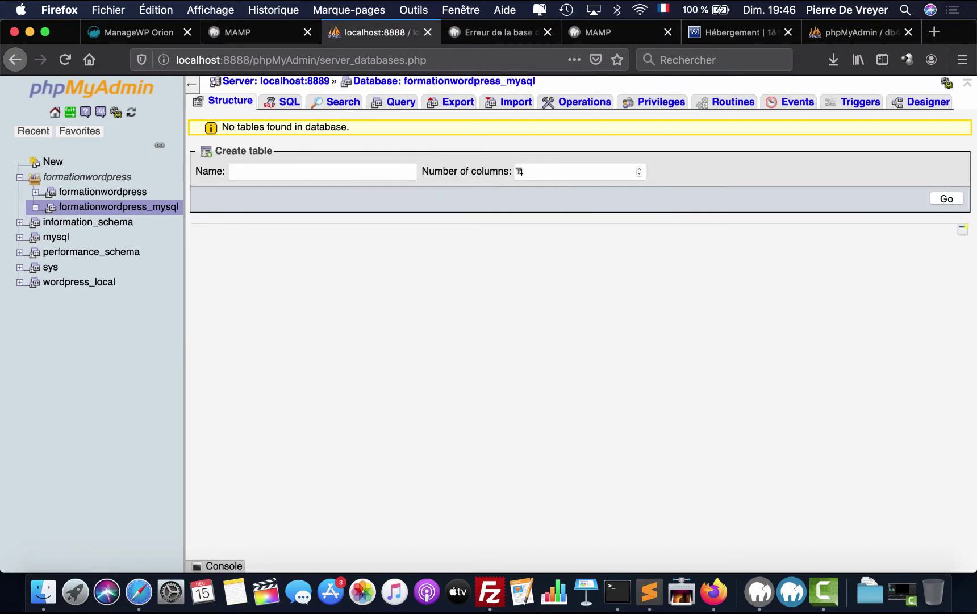
- Import db422778267.sql.gz into formationwordpress_mysql
click(513, 109)
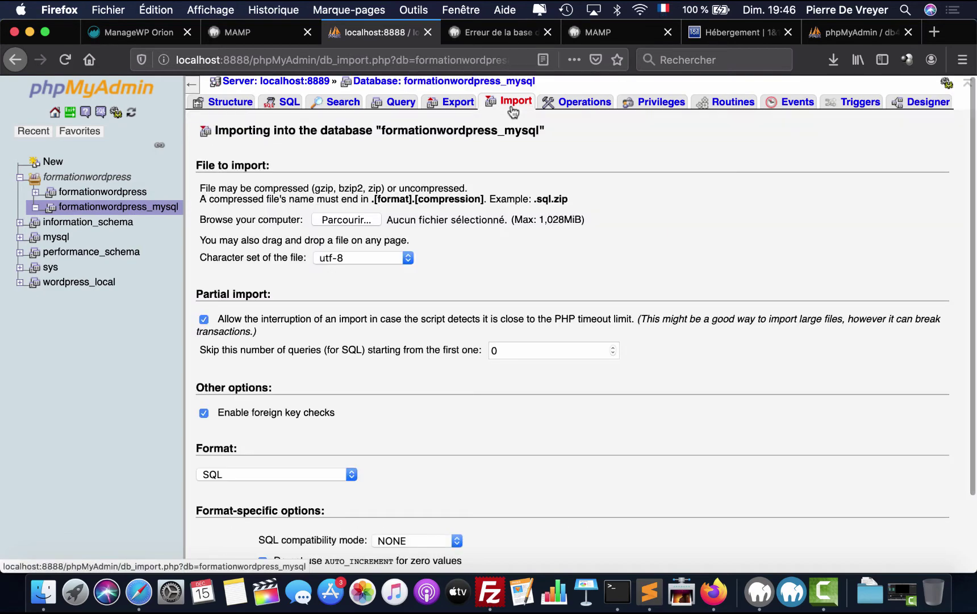
click(359, 221)
click(234, 137)
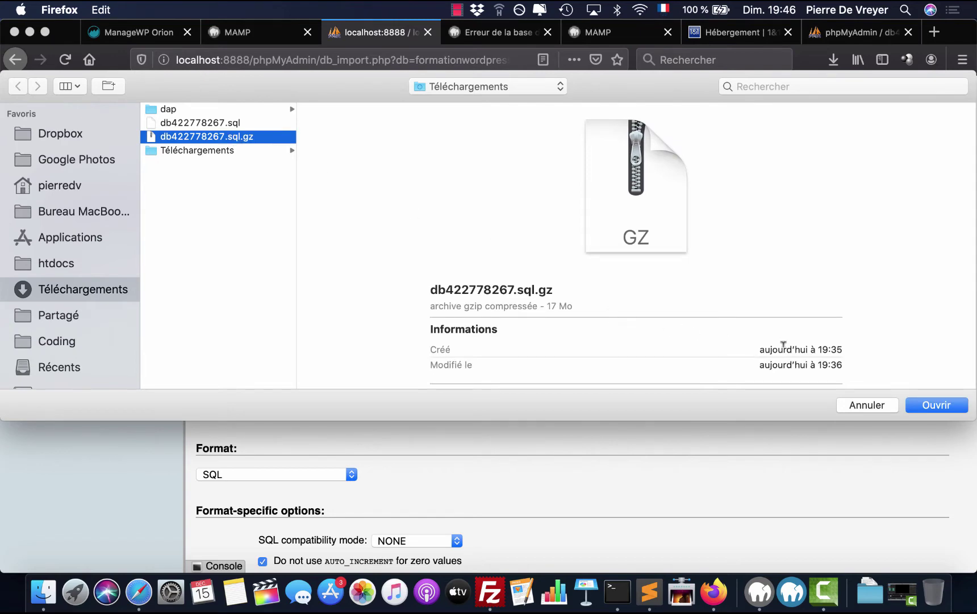
click(932, 405)
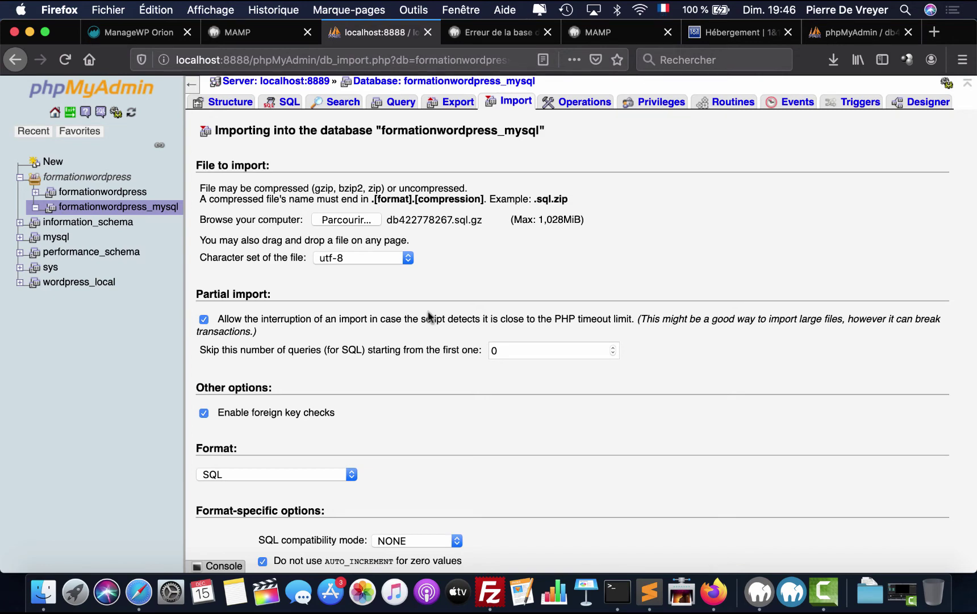
scroll(429, 317, down, 3)
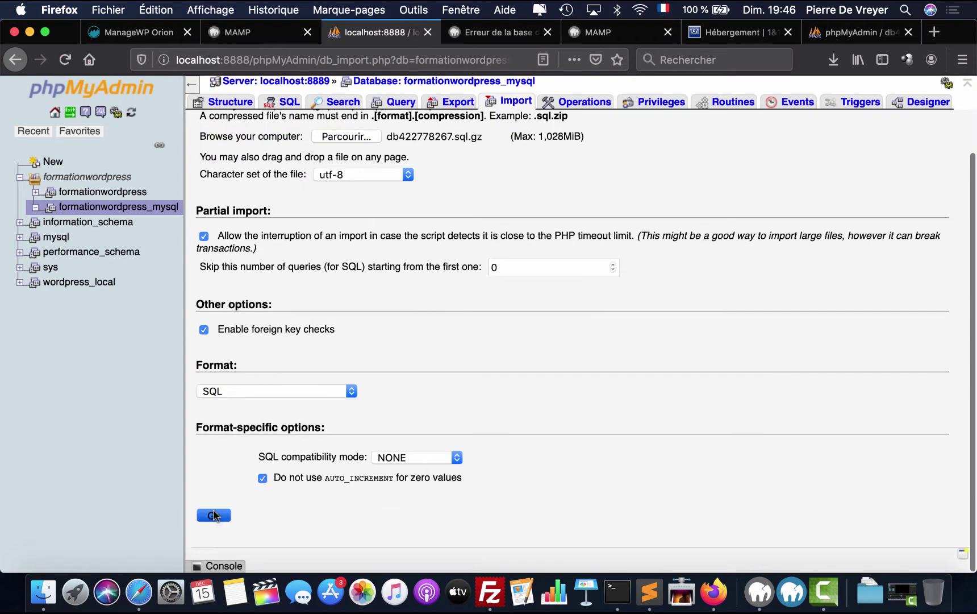
click(214, 515)
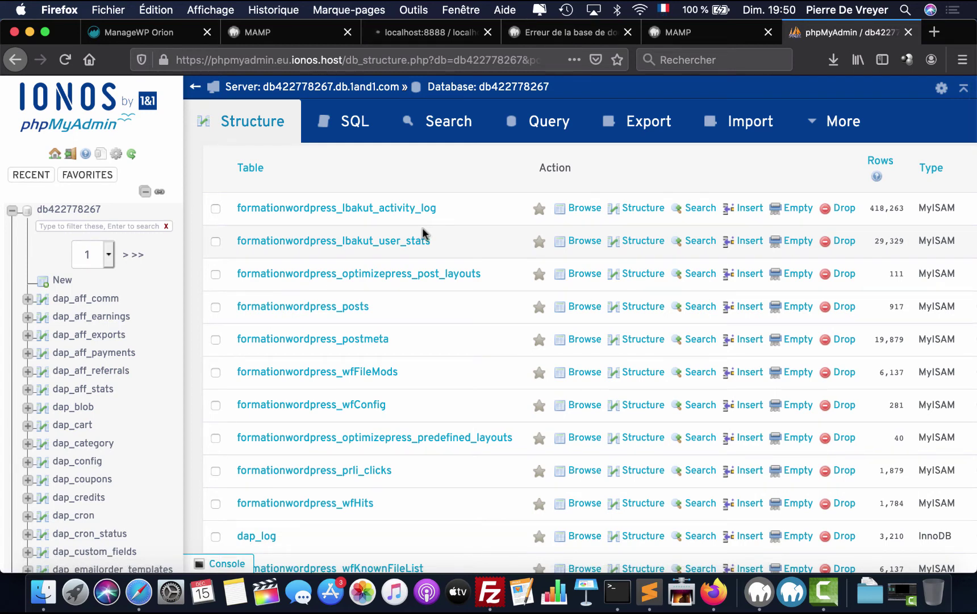
- Tick tables formationwordpress_optimizepress_post_layouts through the last table and open the With selected actions
scroll(422, 227, up, 1)
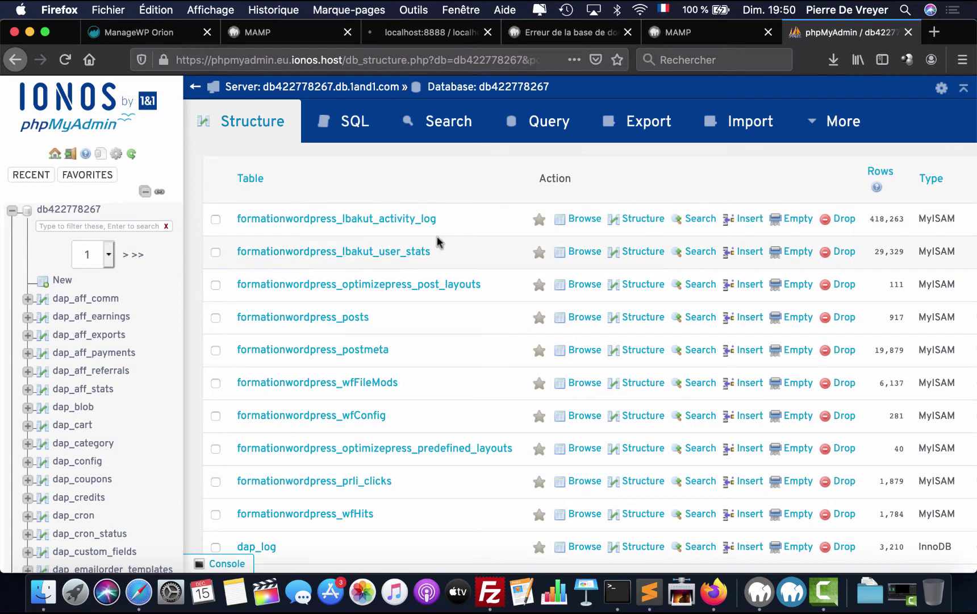
scroll(476, 255, right, 5)
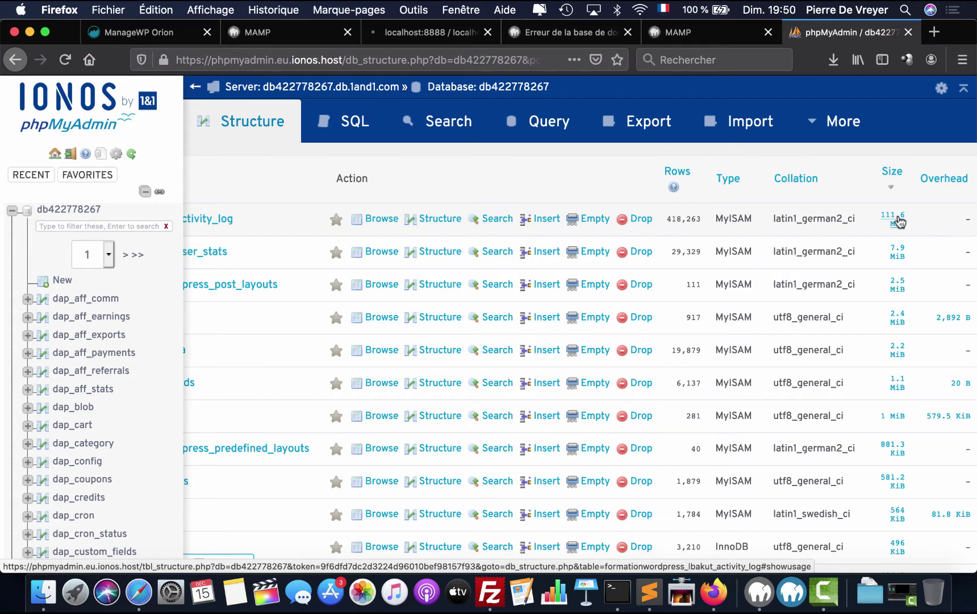
scroll(800, 227, left, 5)
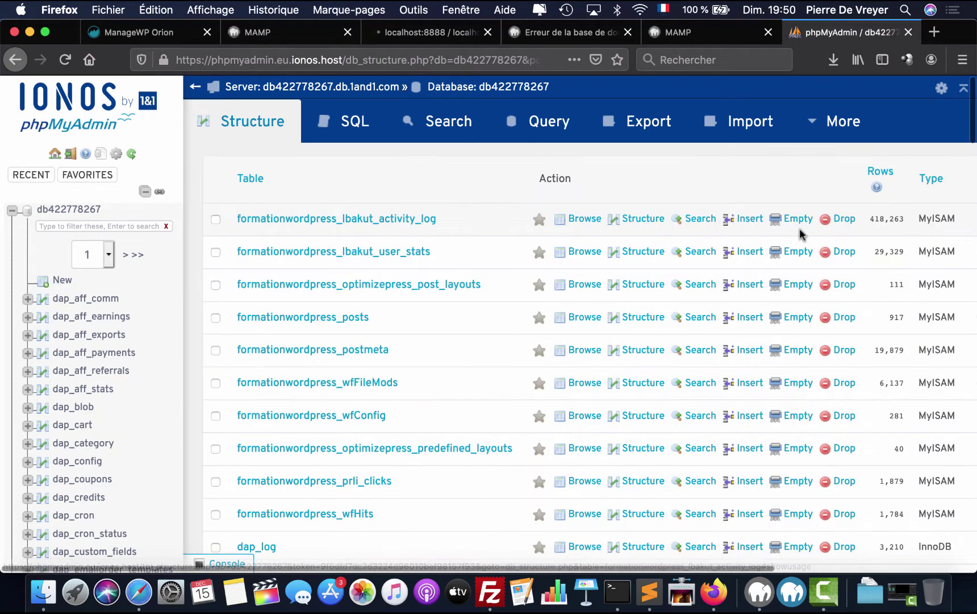
click(215, 284)
scroll(255, 349, down, 2)
scroll(259, 343, up, 2)
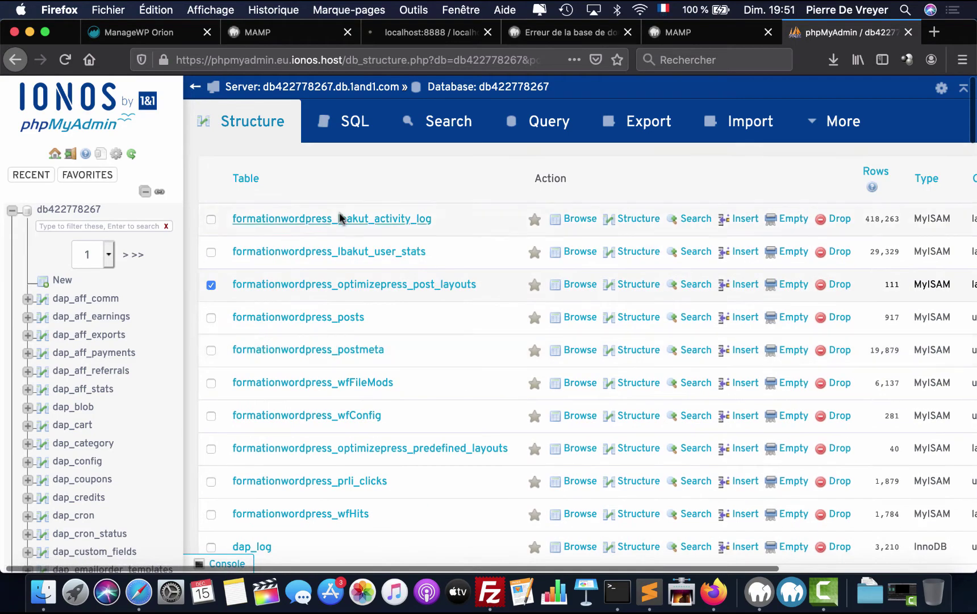
scroll(231, 394, down, 20)
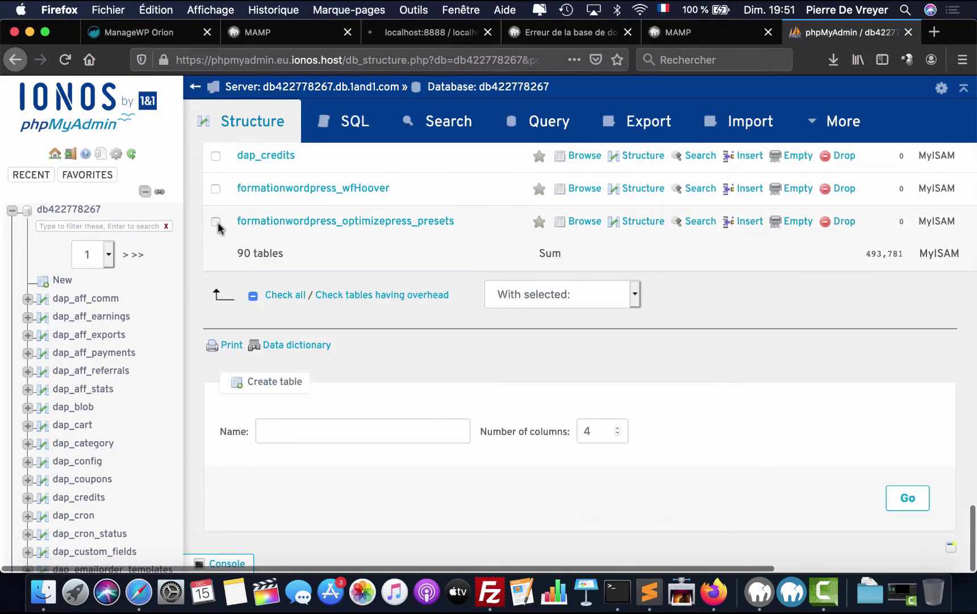
shift+click(216, 221)
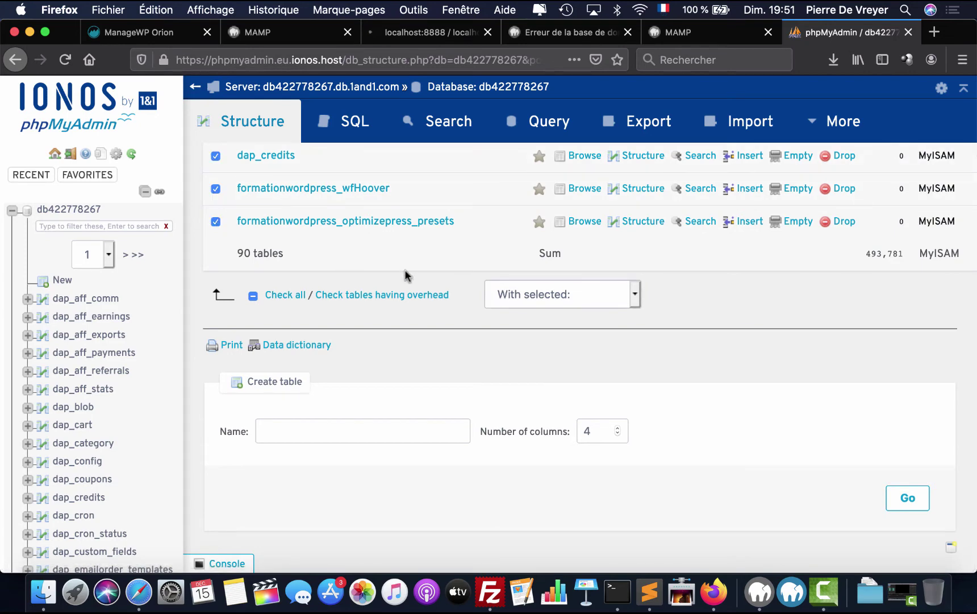
click(551, 292)
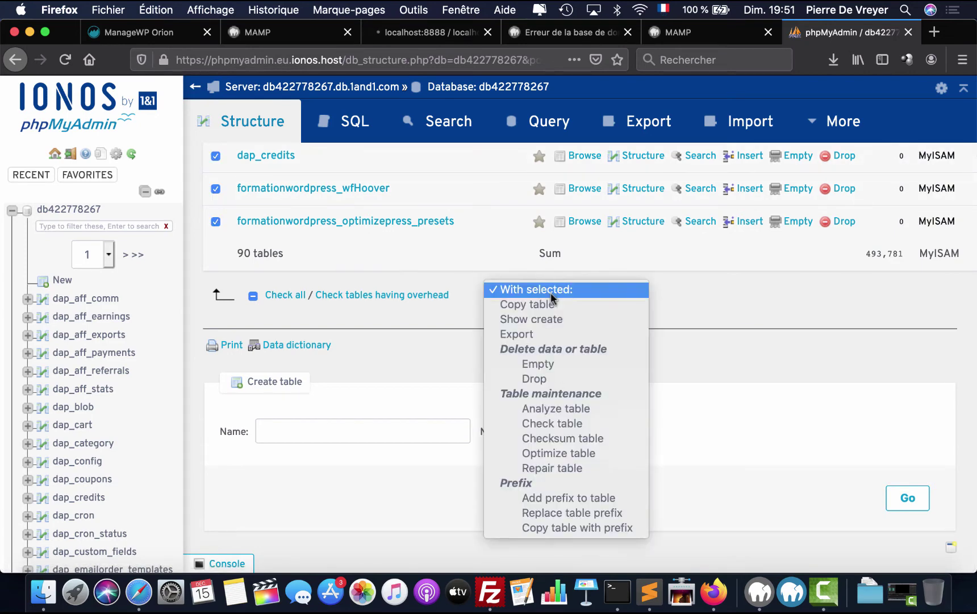
- Export the ticked tables with gzipped compression
click(552, 330)
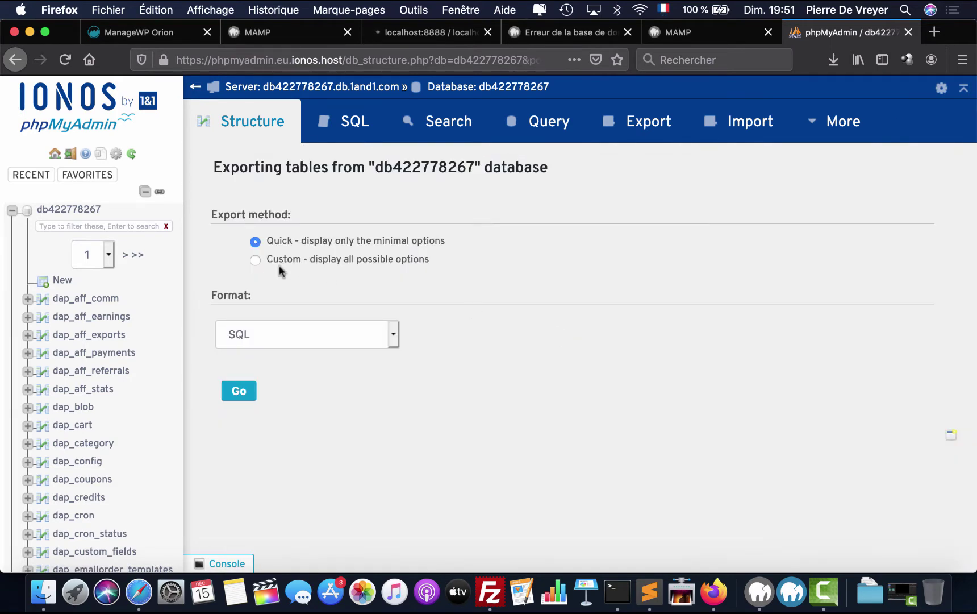
click(255, 260)
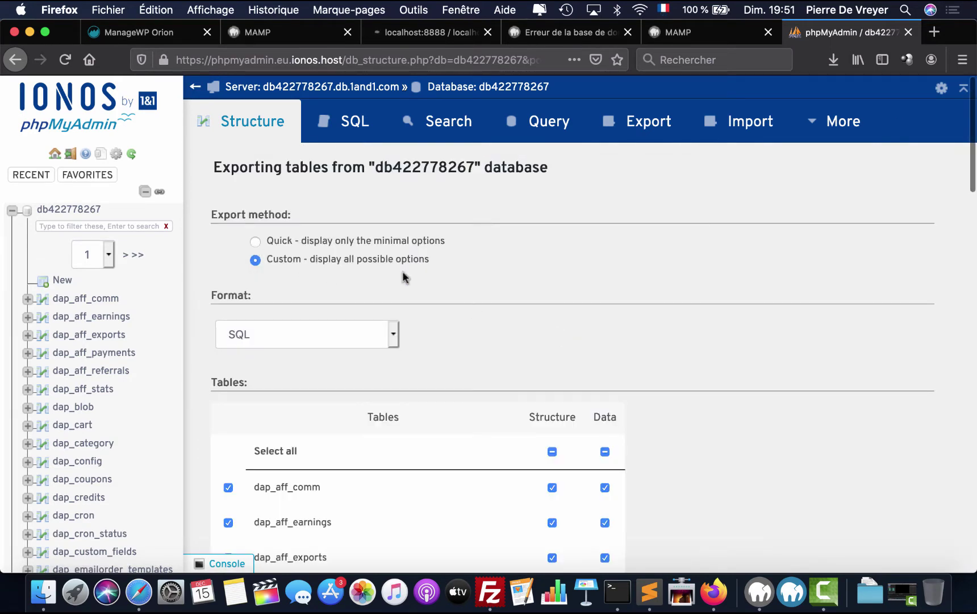
scroll(475, 298, down, 10)
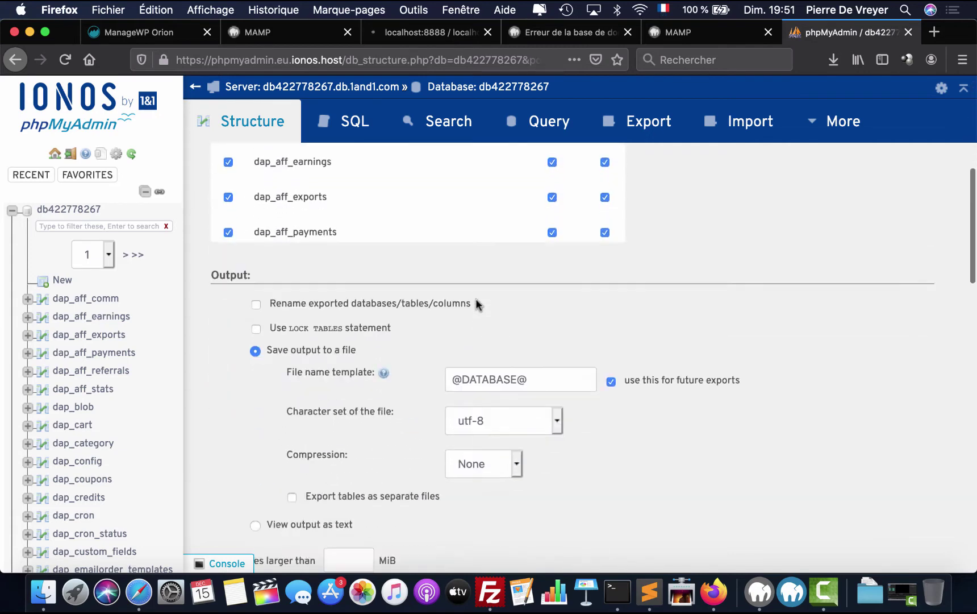
scroll(476, 401, down, 5)
scroll(478, 392, up, 4)
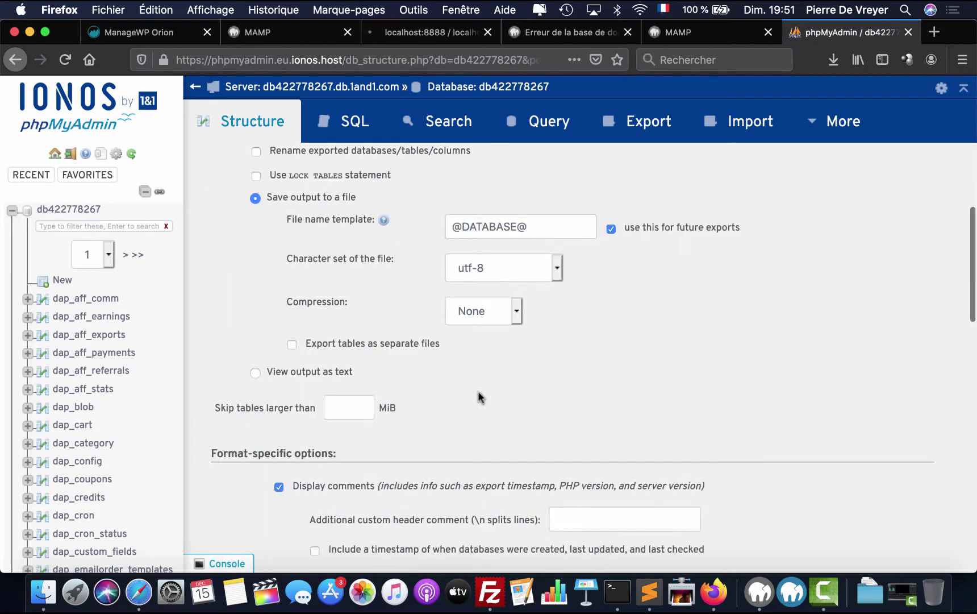
scroll(486, 329, down, 1)
click(488, 322)
click(484, 335)
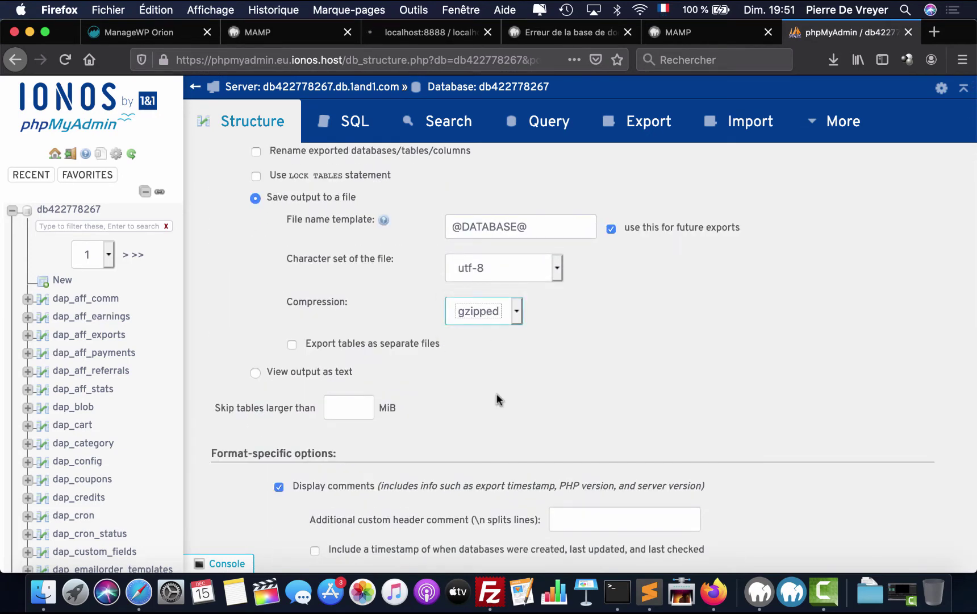
scroll(498, 395, down, 10)
click(239, 503)
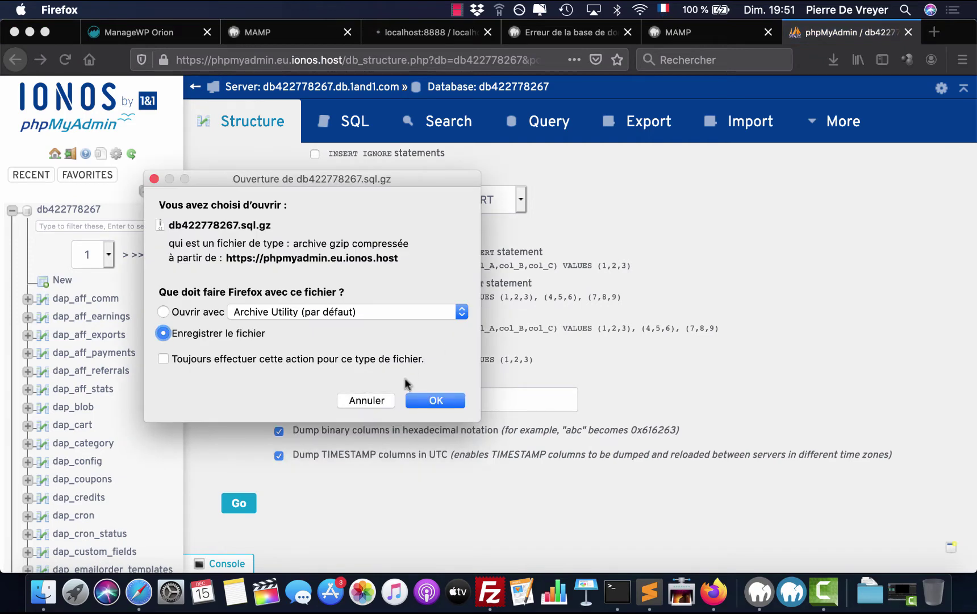
click(439, 400)
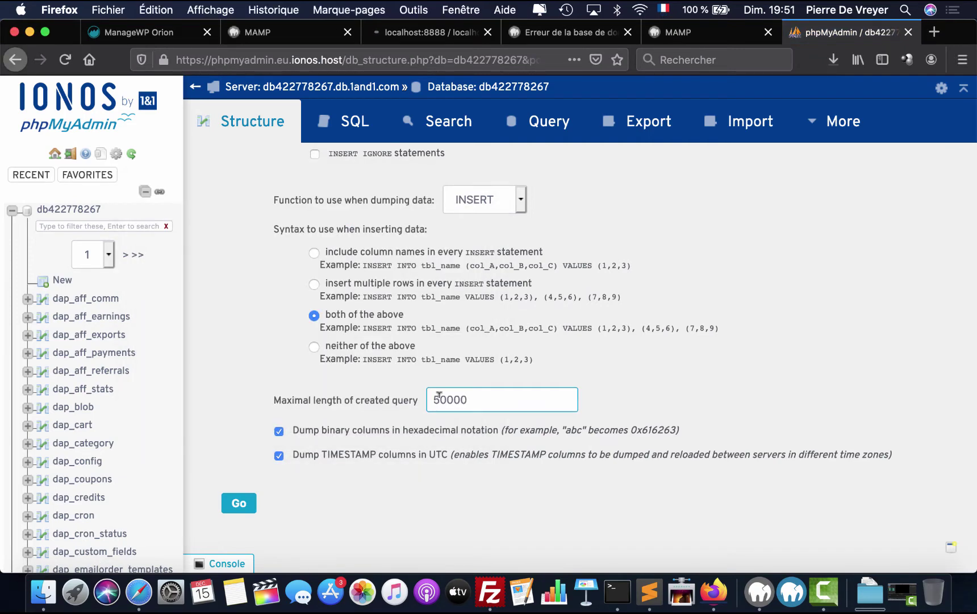
click(834, 54)
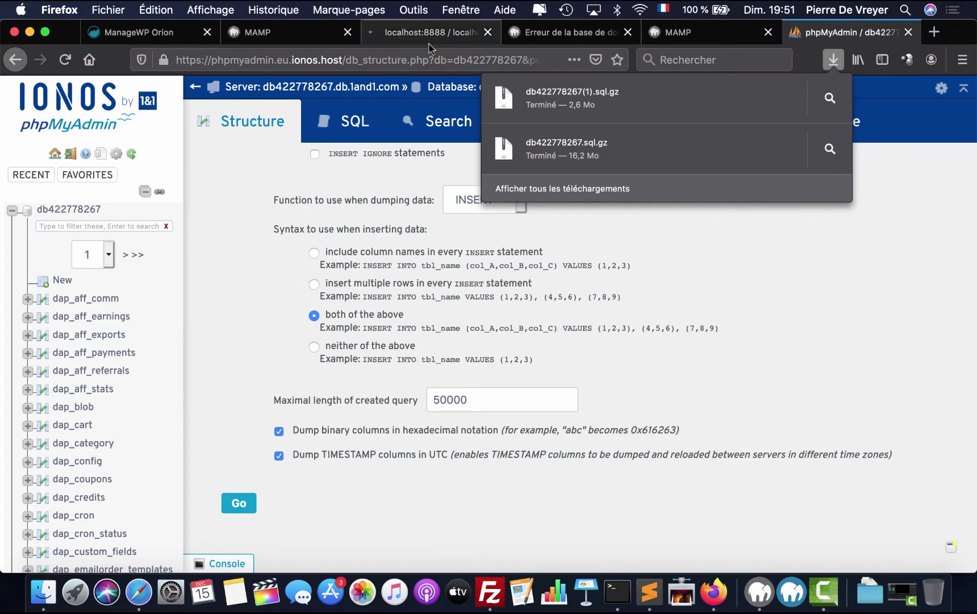
click(62, 594)
click(63, 593)
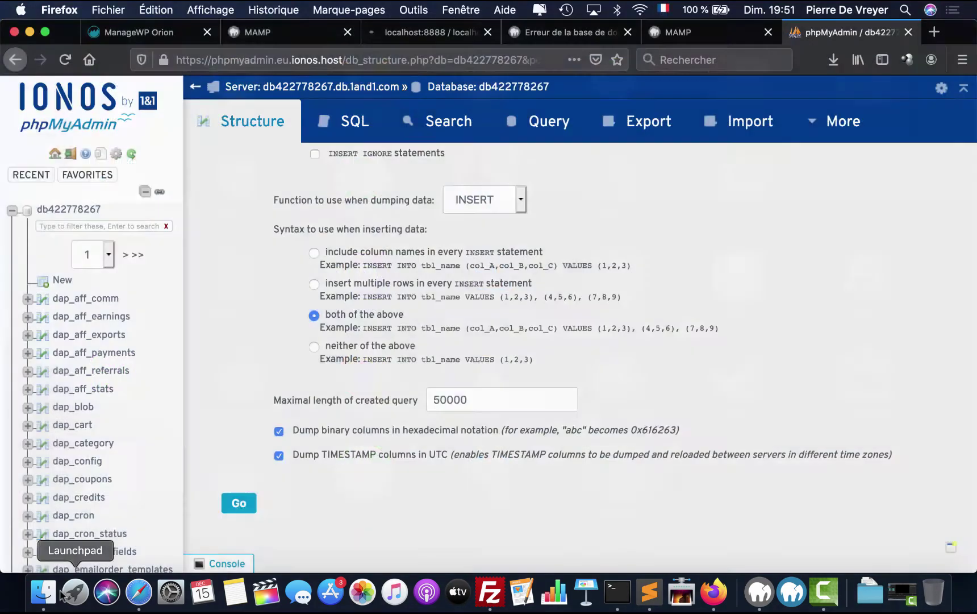
click(44, 592)
- Trash the uncompressed db422778267.sql from Téléchargements, keeping both .sql.gz files
scroll(432, 142, left, 5)
click(327, 78)
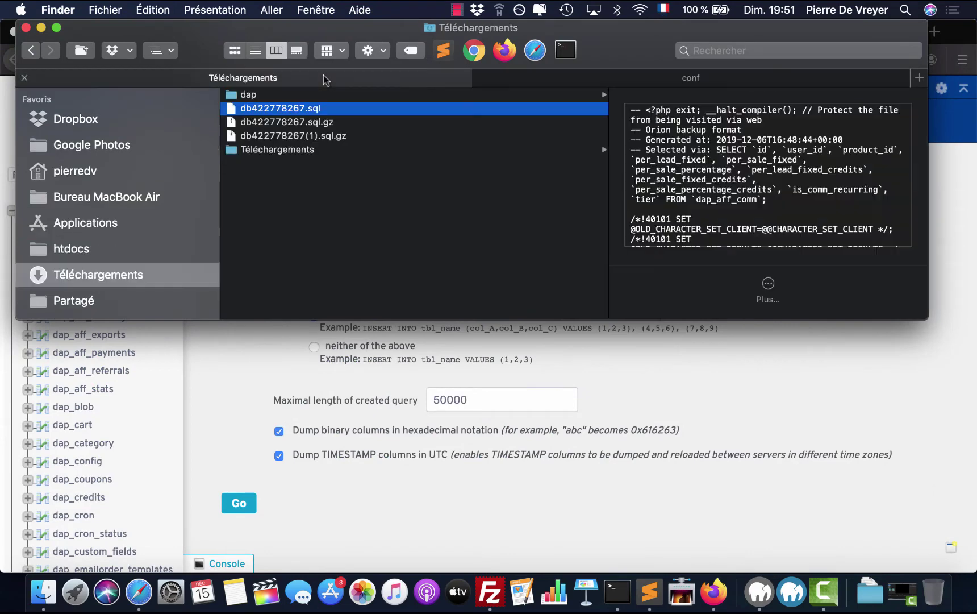
click(315, 125)
click(335, 135)
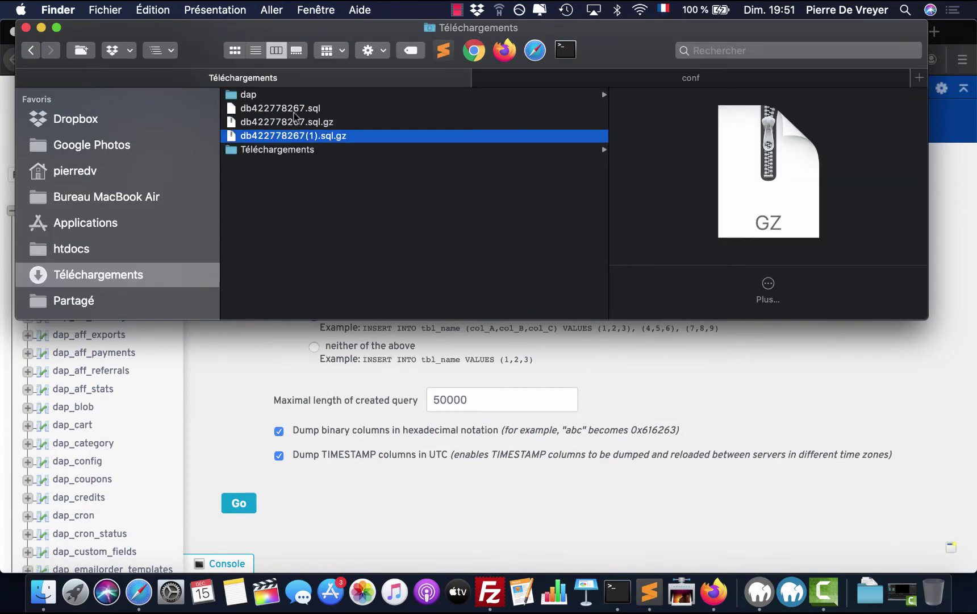
click(295, 109)
key(super+BackSpace)
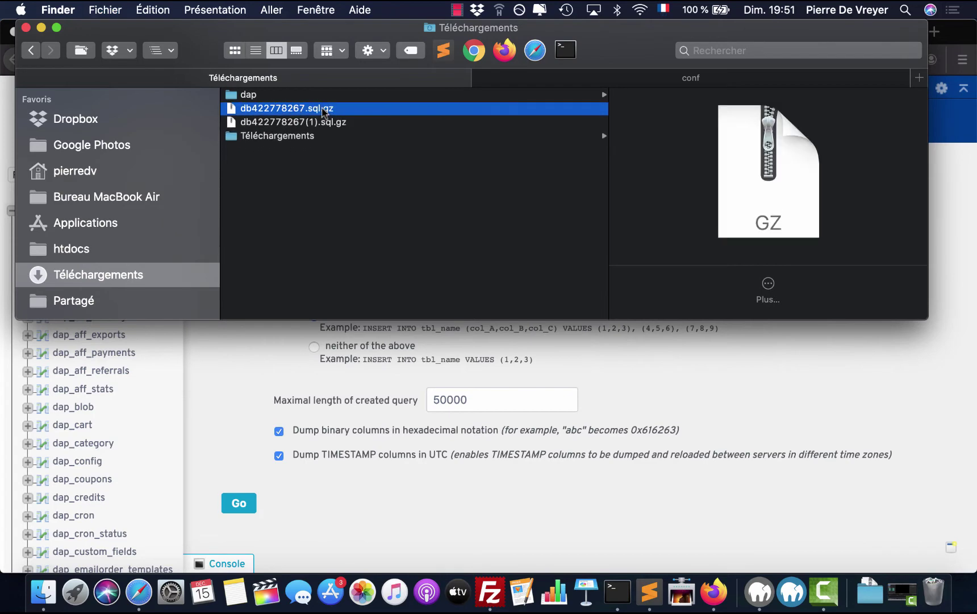
click(902, 505)
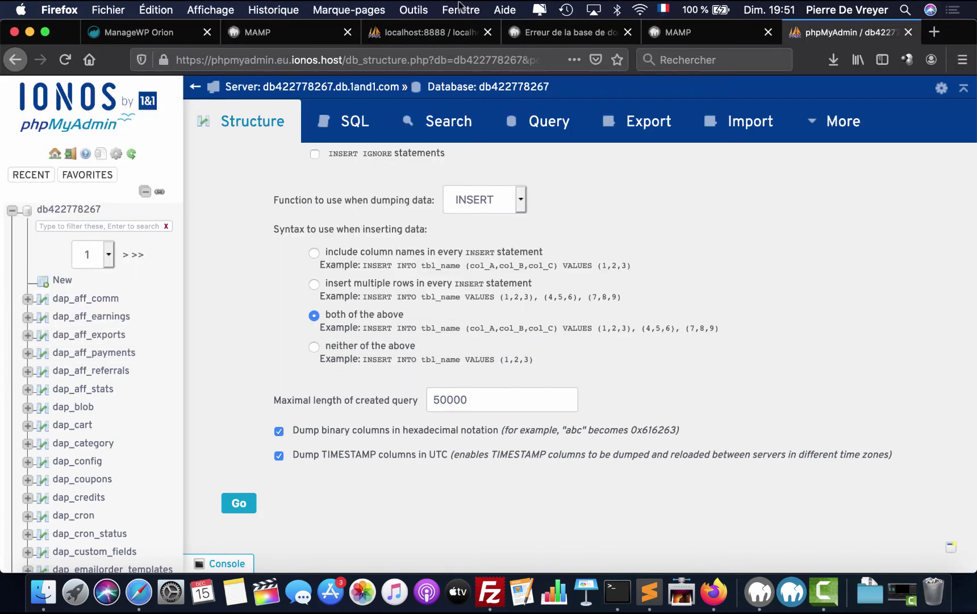
- Review the import's script timeout error, then list the local server's databases
click(442, 35)
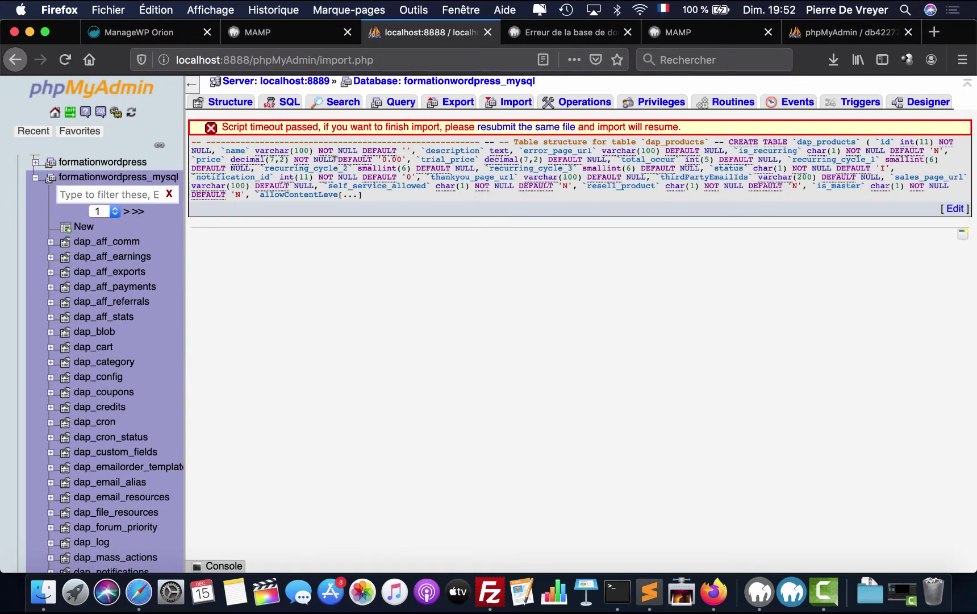
drag(255, 123, 625, 126)
click(625, 127)
scroll(138, 337, down, 10)
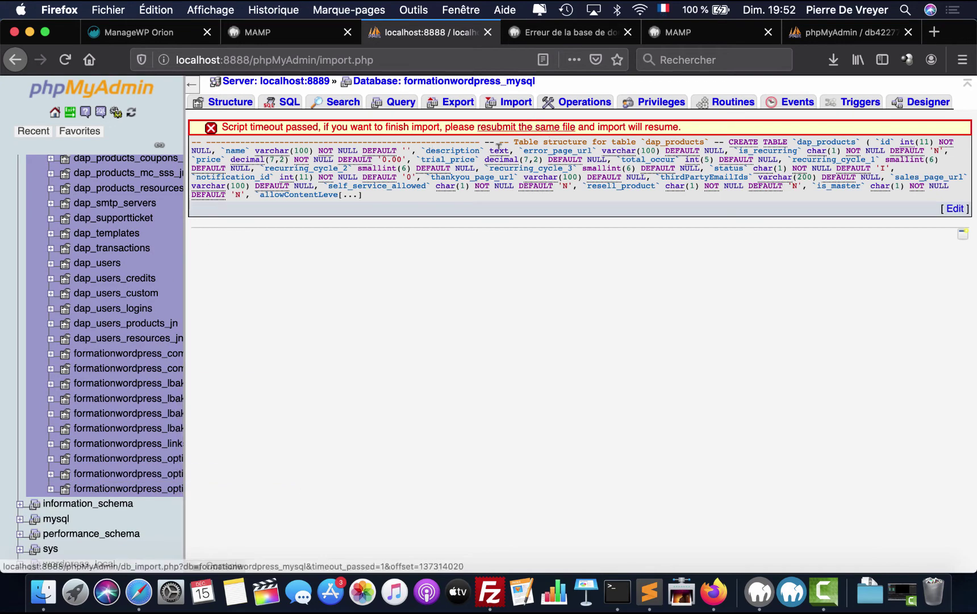
scroll(171, 273, up, 10)
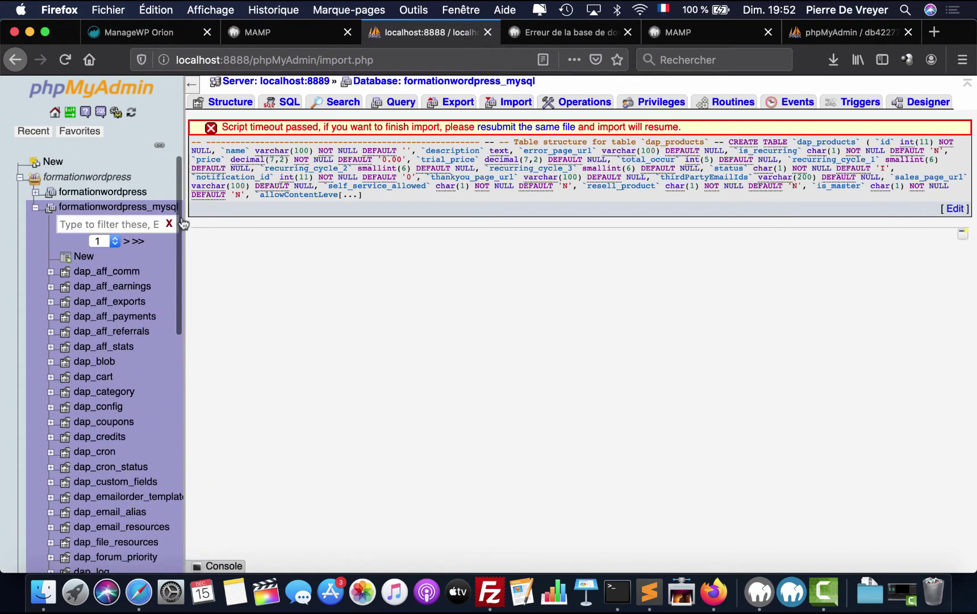
click(51, 162)
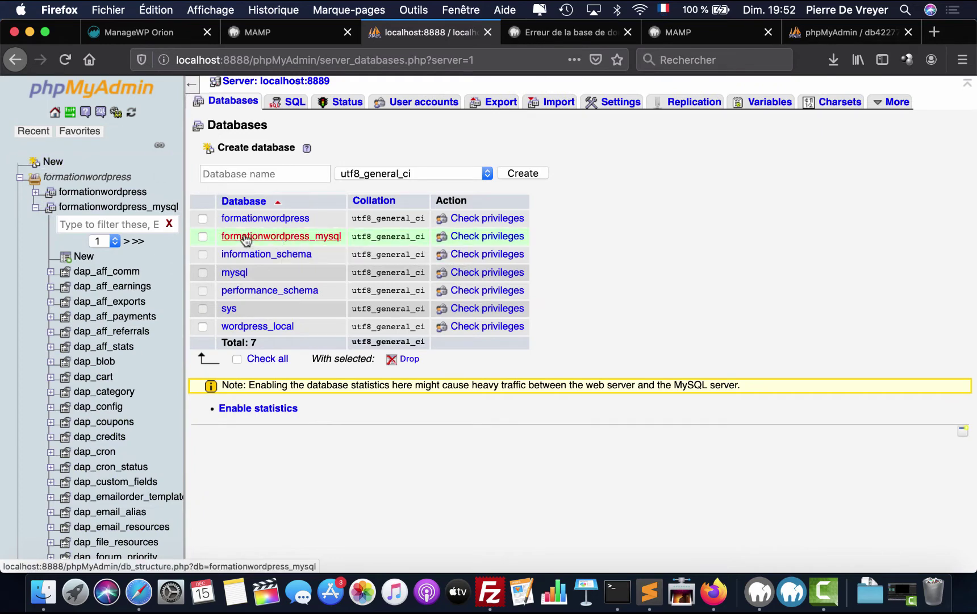
- Drop formationwordpress_mysql and recreate it as an empty database
click(202, 236)
click(408, 359)
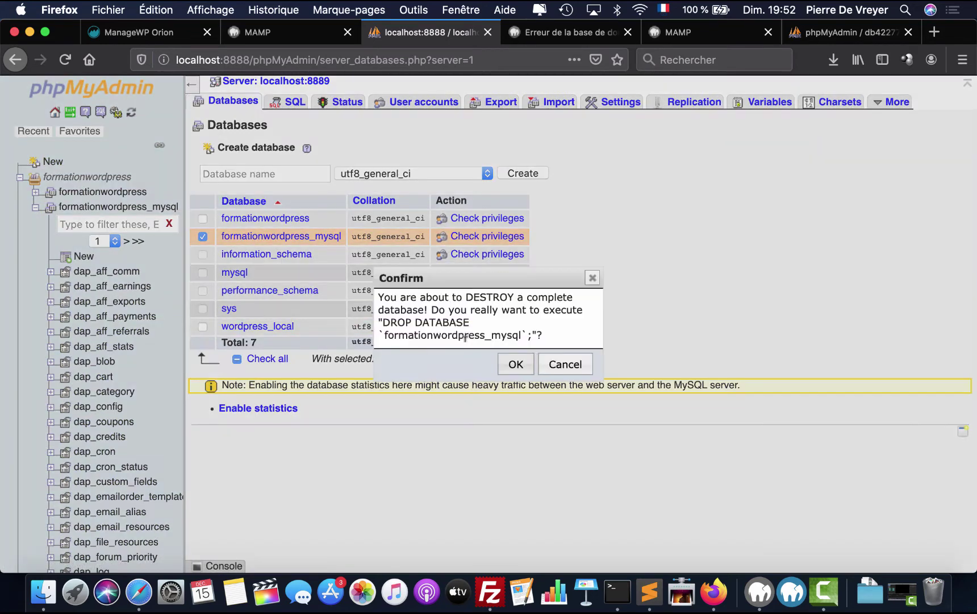
click(515, 364)
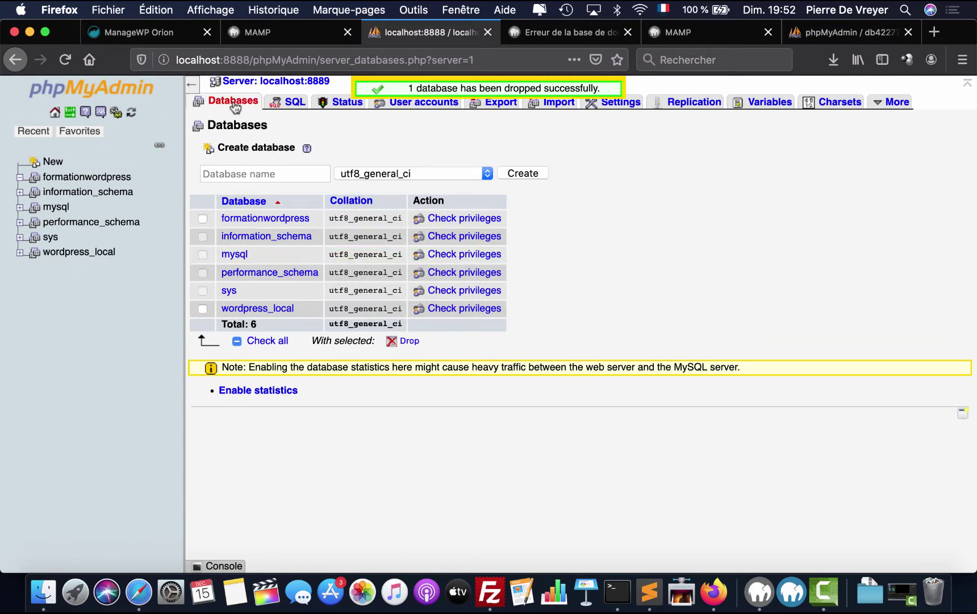
click(244, 173)
text(f)
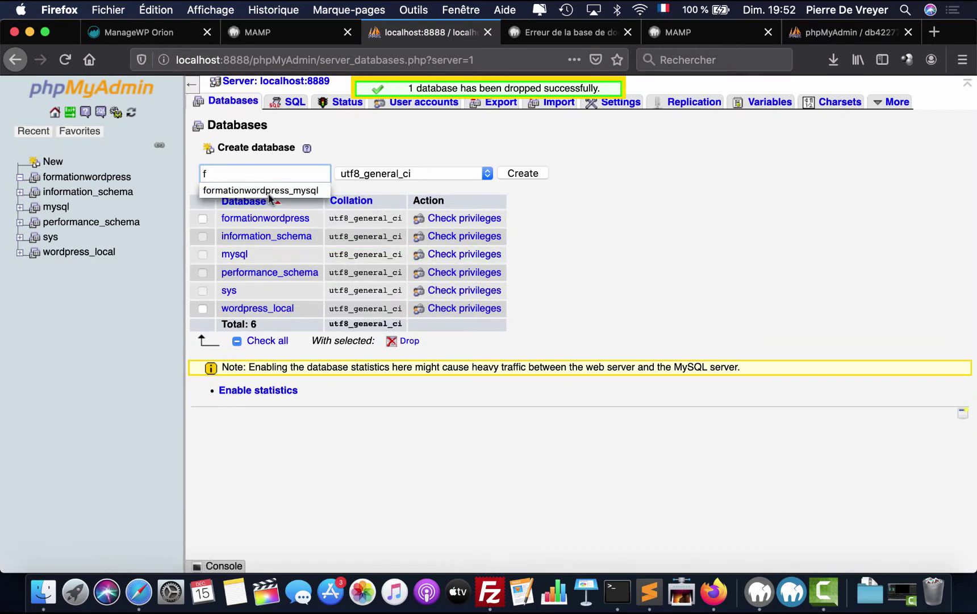
click(269, 192)
click(518, 174)
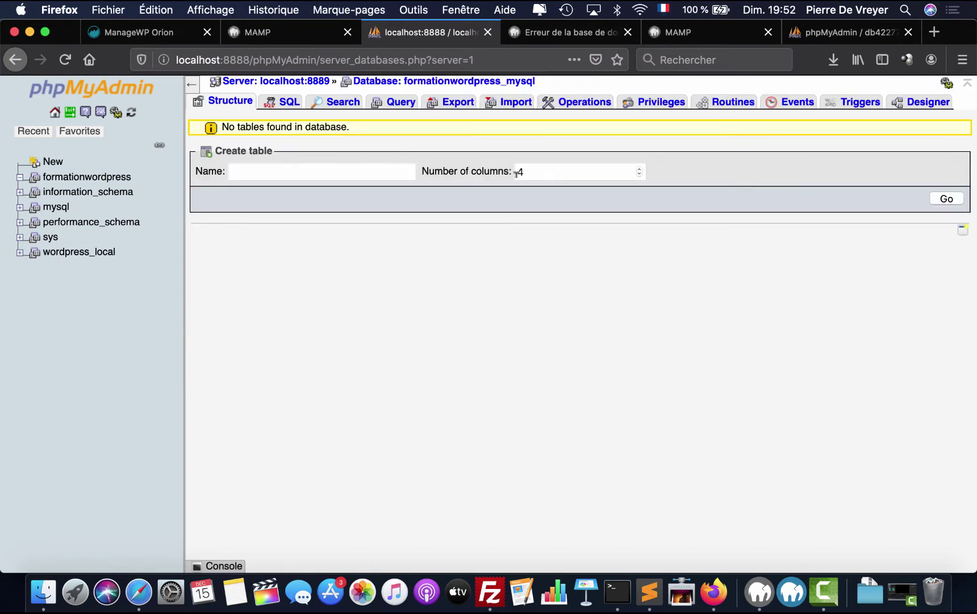
click(503, 106)
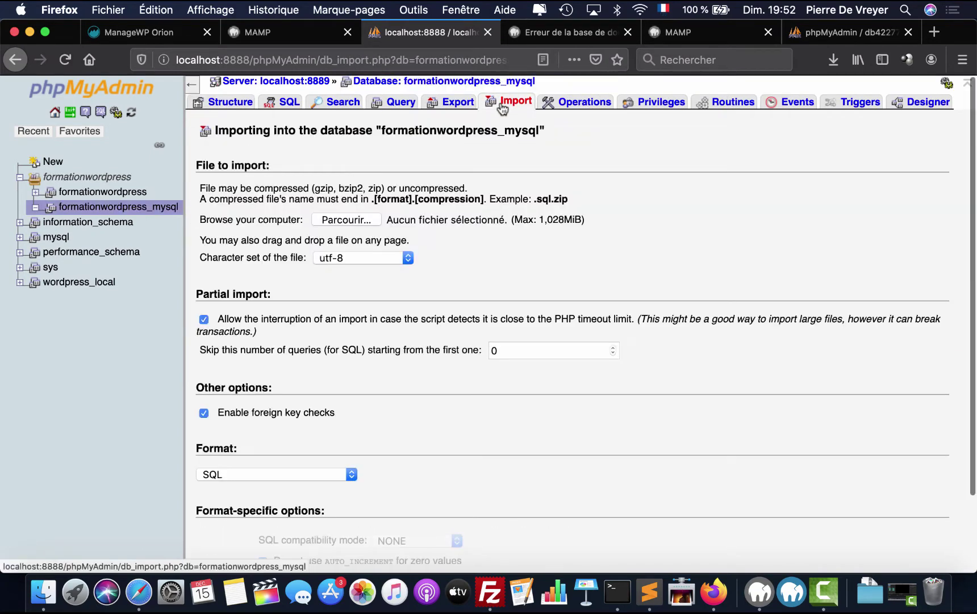
click(345, 219)
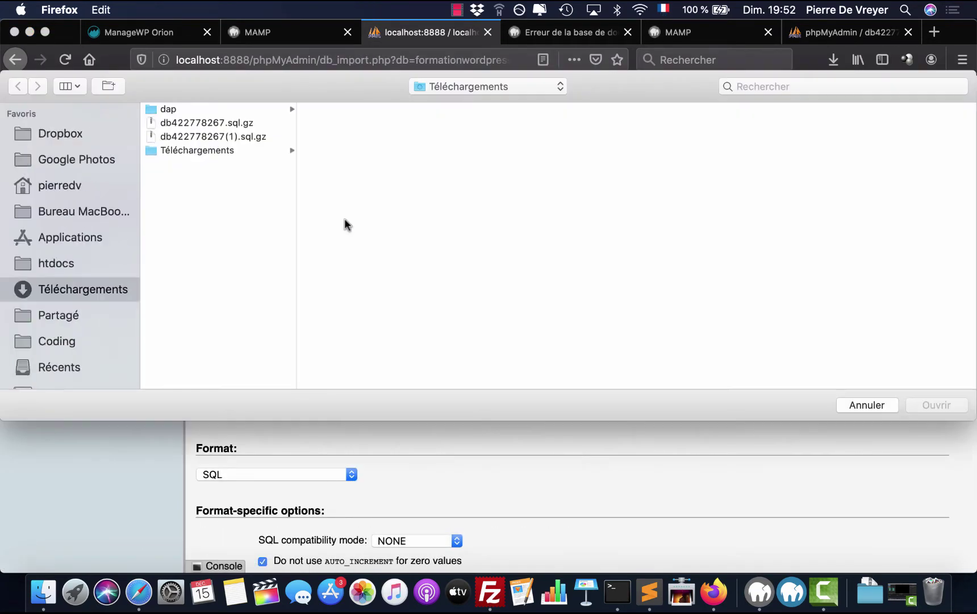
click(241, 137)
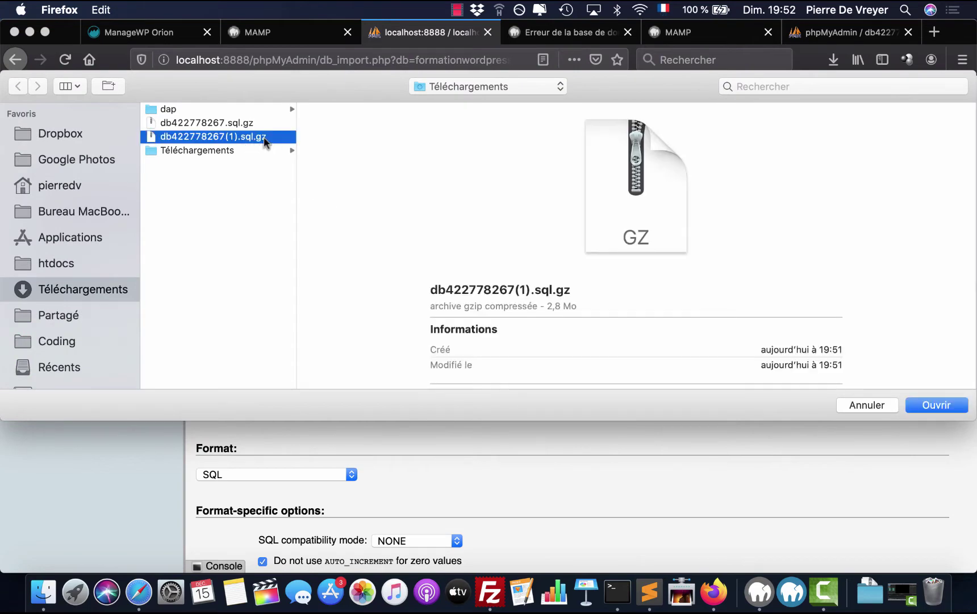
click(948, 406)
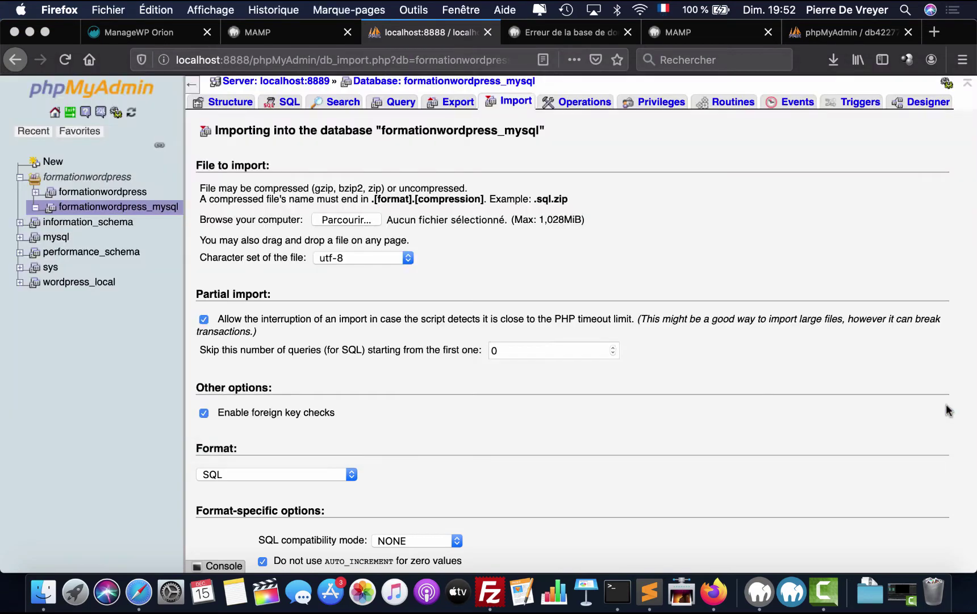
scroll(376, 315, down, 3)
click(214, 513)
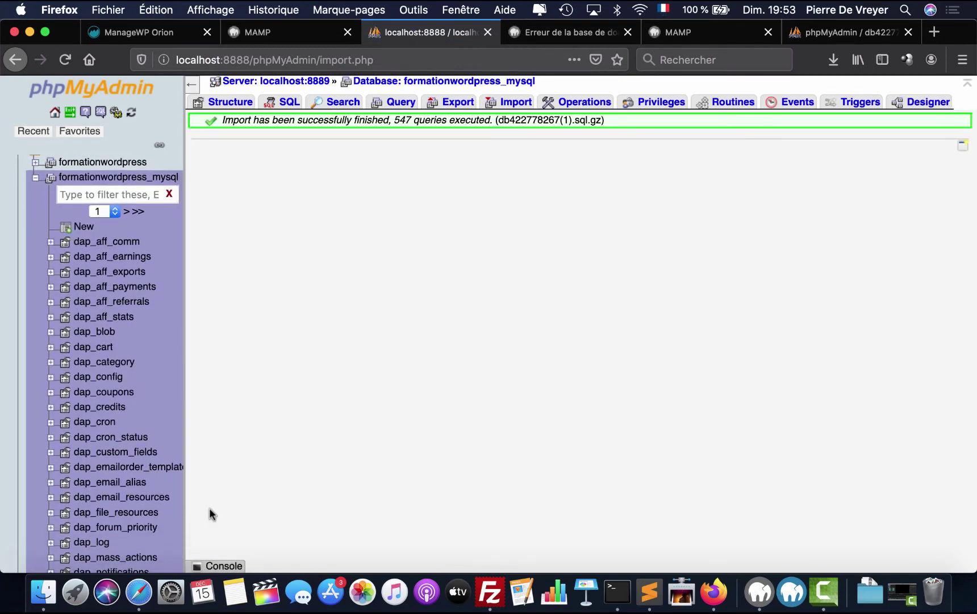
- Browse the imported tables and show the second page of formationwordpress_mysql's table list
scroll(107, 398, down, 10)
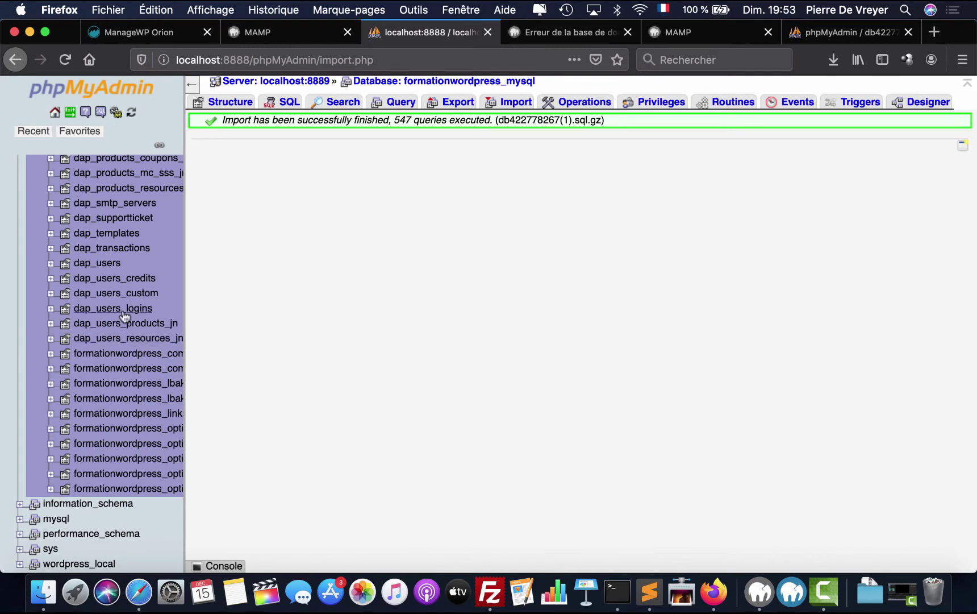
scroll(124, 316, up, 10)
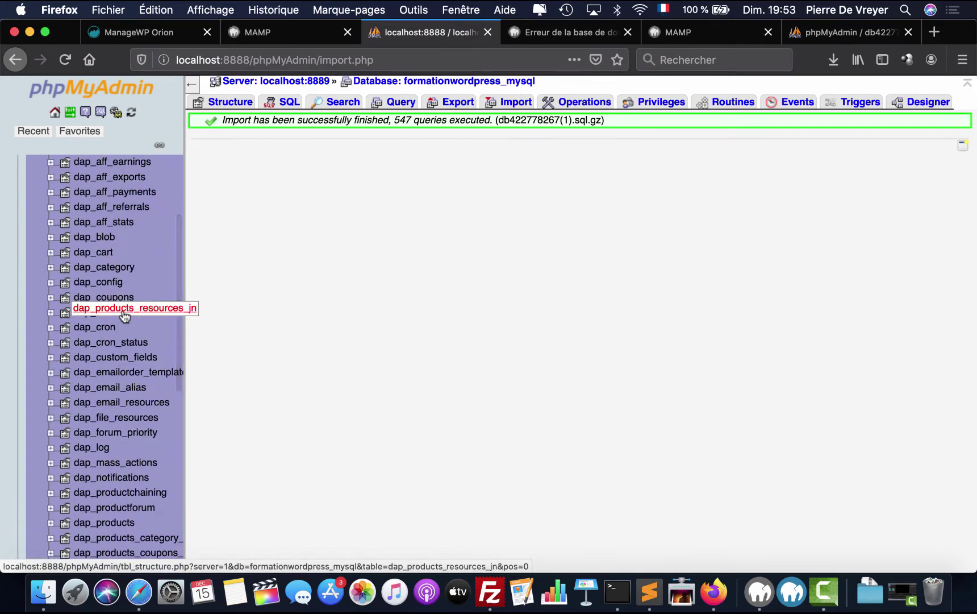
scroll(123, 233, up, 3)
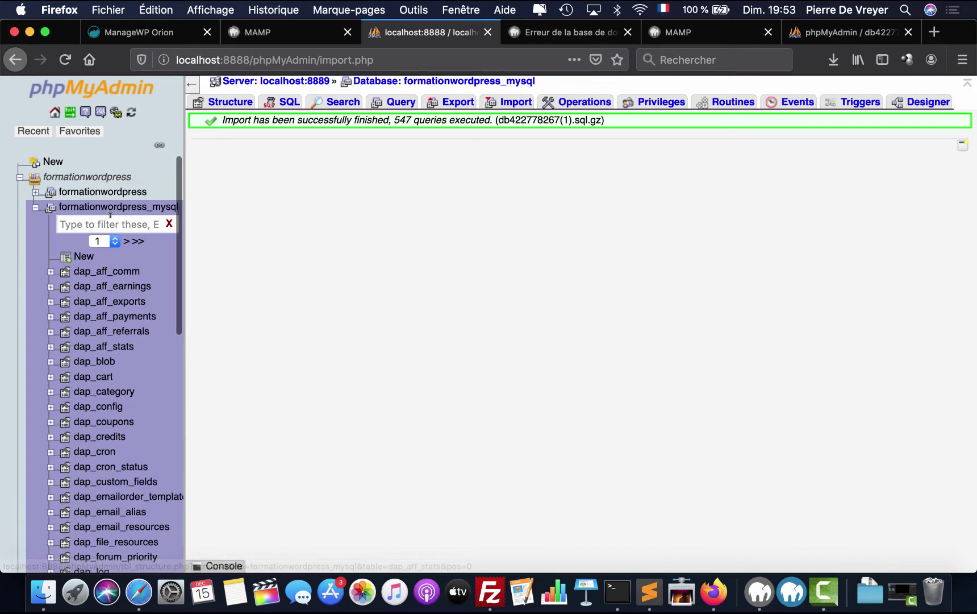
click(126, 242)
scroll(130, 348, down, 15)
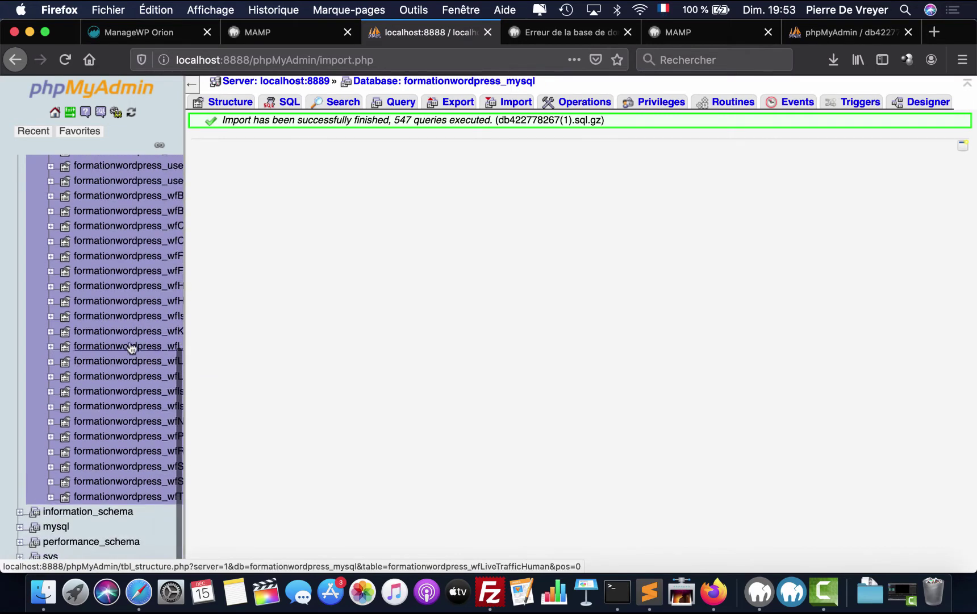
scroll(130, 349, up, 15)
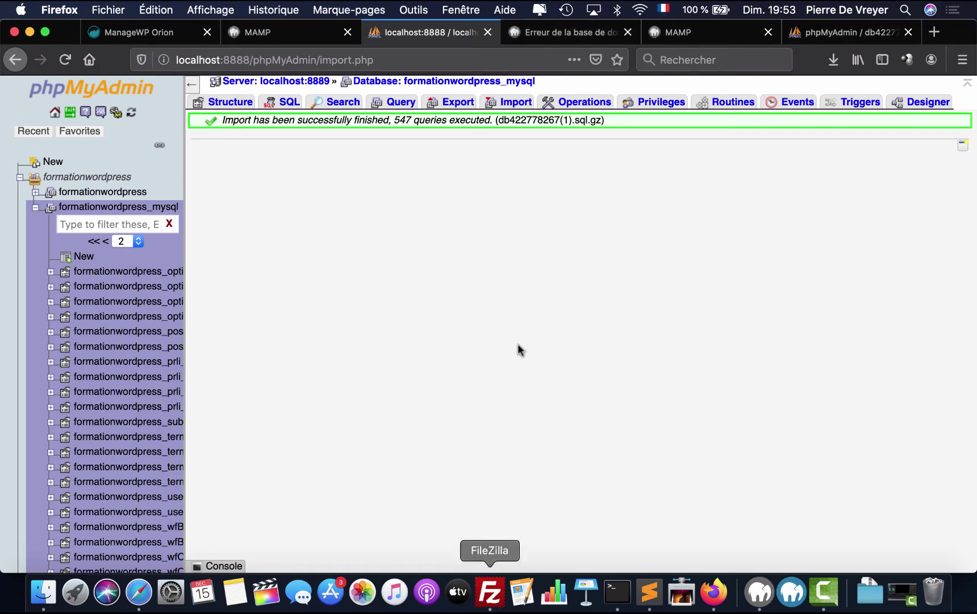
- Reload the local formationwordpress_ftp site in the 'Erreur de la base de données' tab
click(572, 35)
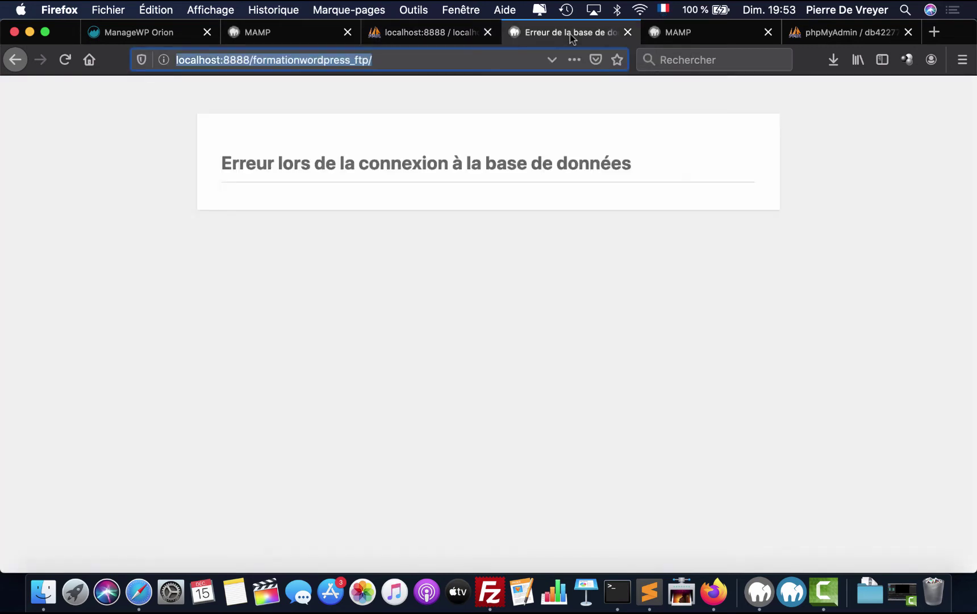
click(414, 59)
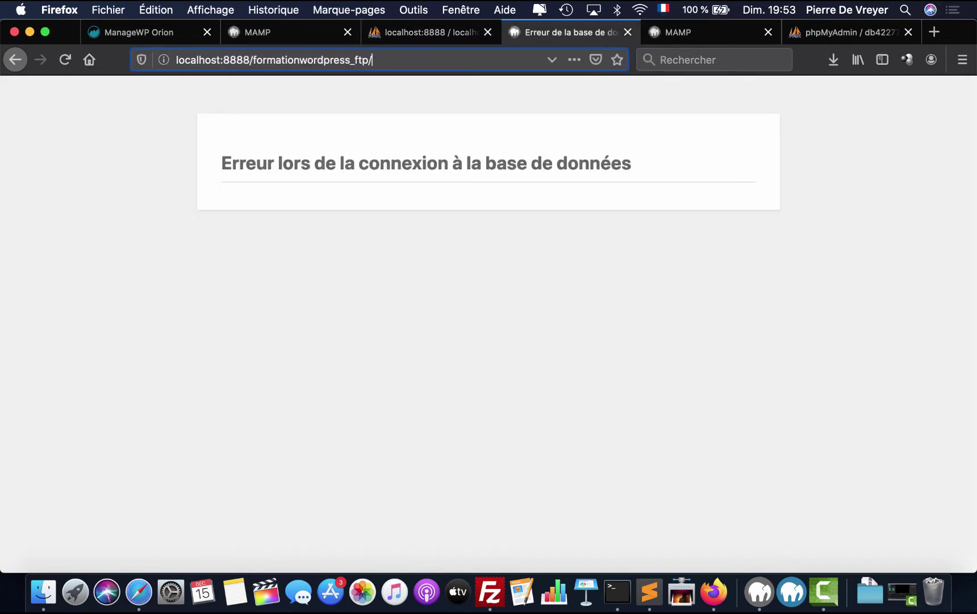
key(Return)
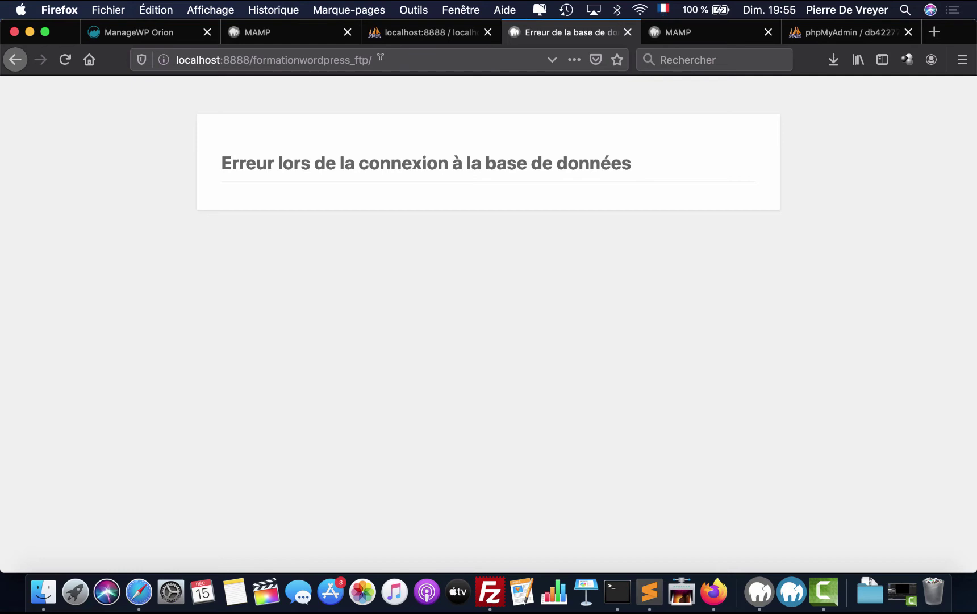
- Check the downloaded dap folder in Finder, glancing at FileZilla and the browser
click(43, 591)
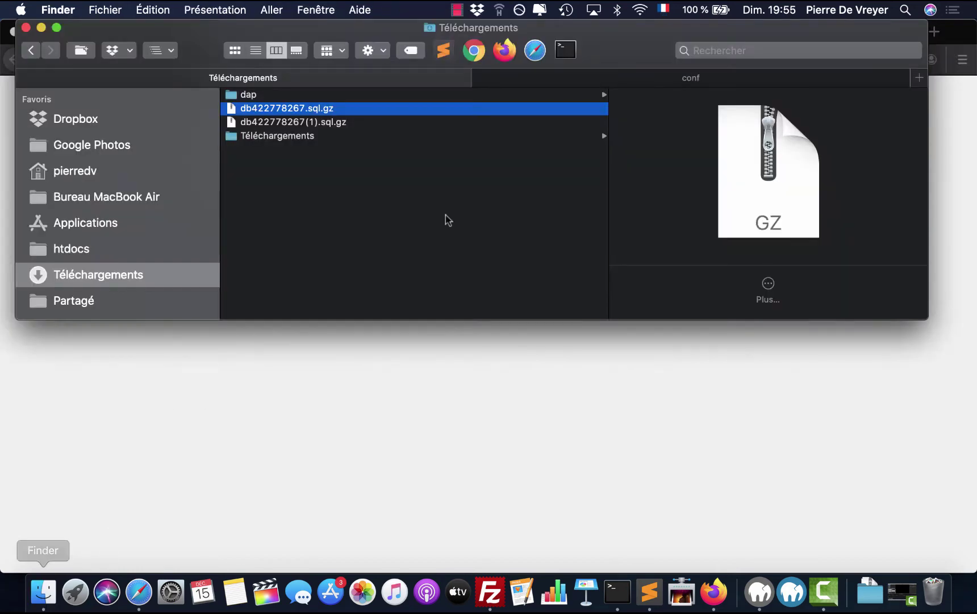
click(486, 95)
scroll(617, 205, down, 10)
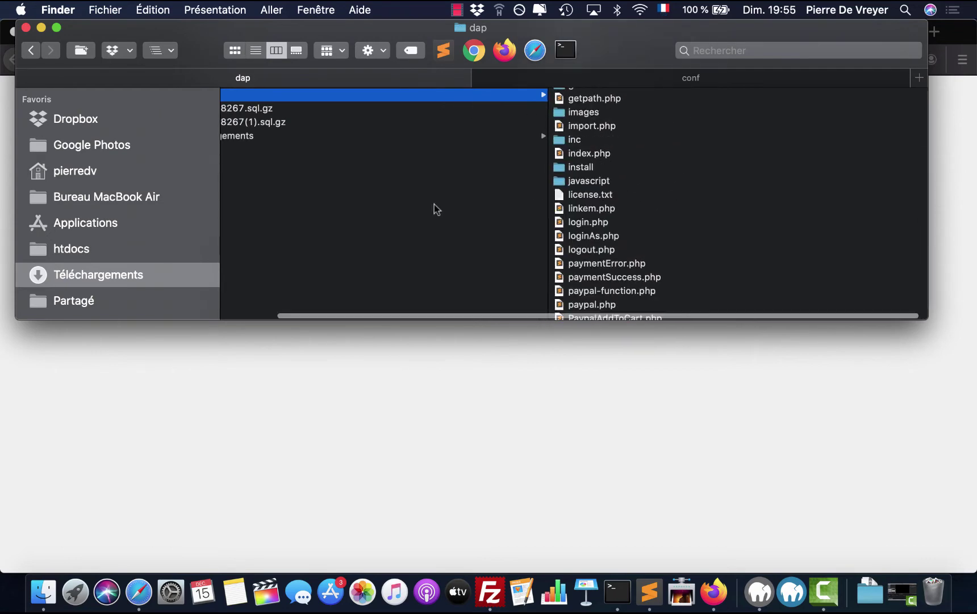
scroll(434, 205, left, 3)
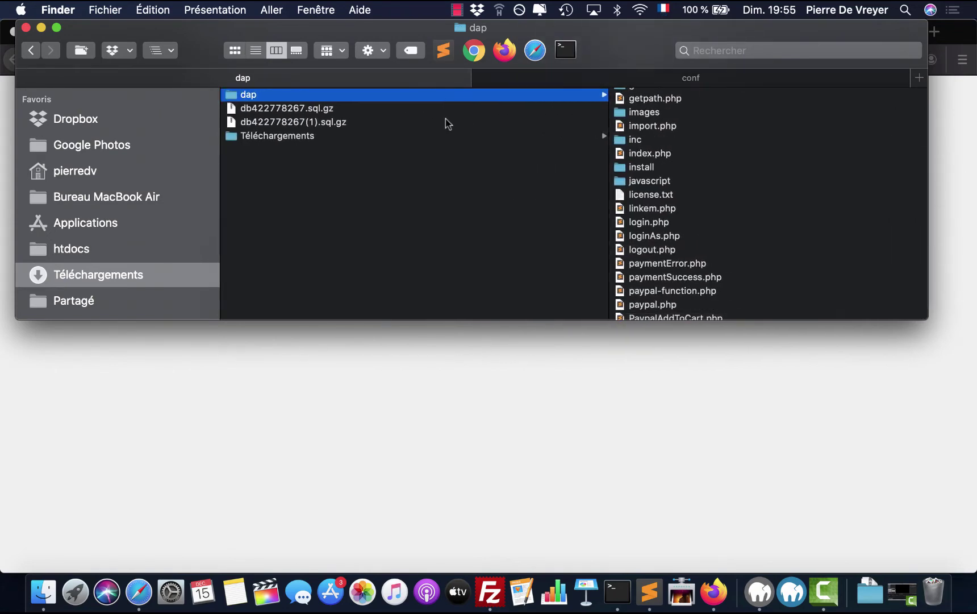
click(495, 604)
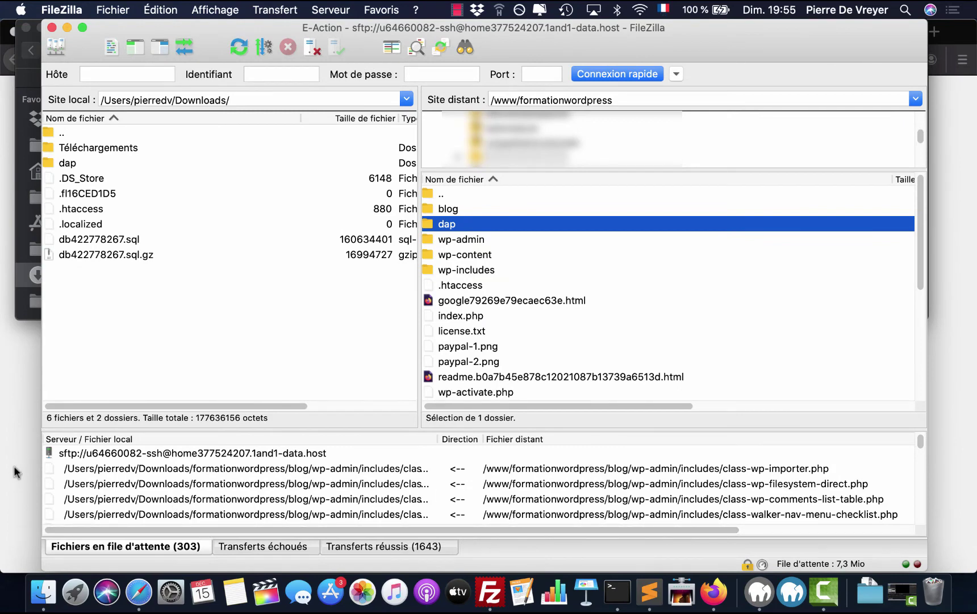
key(super+Tab)
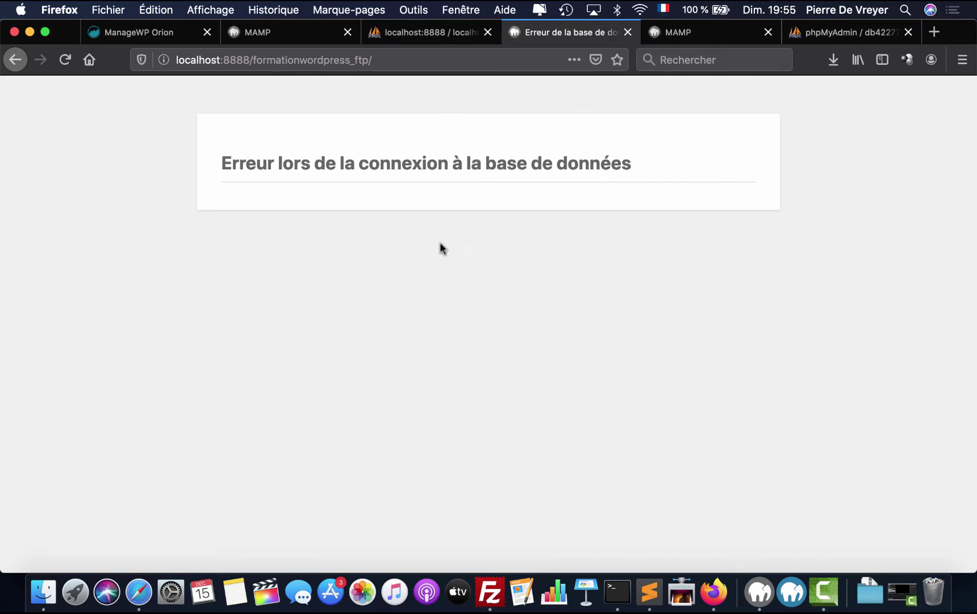
click(50, 590)
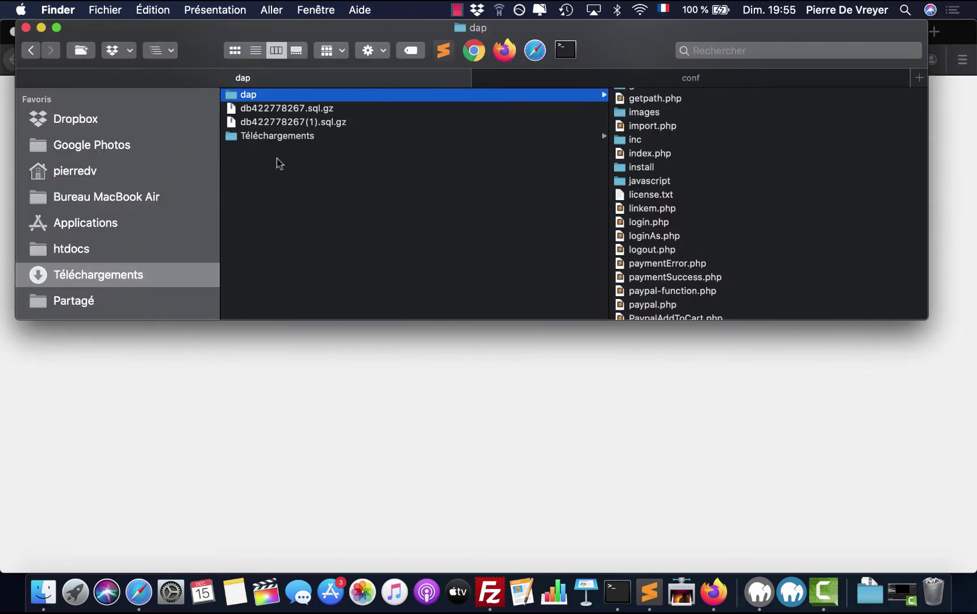
- Open htdocs/formationwordpress_ftp/wp-config.php in Sublime Text
click(648, 79)
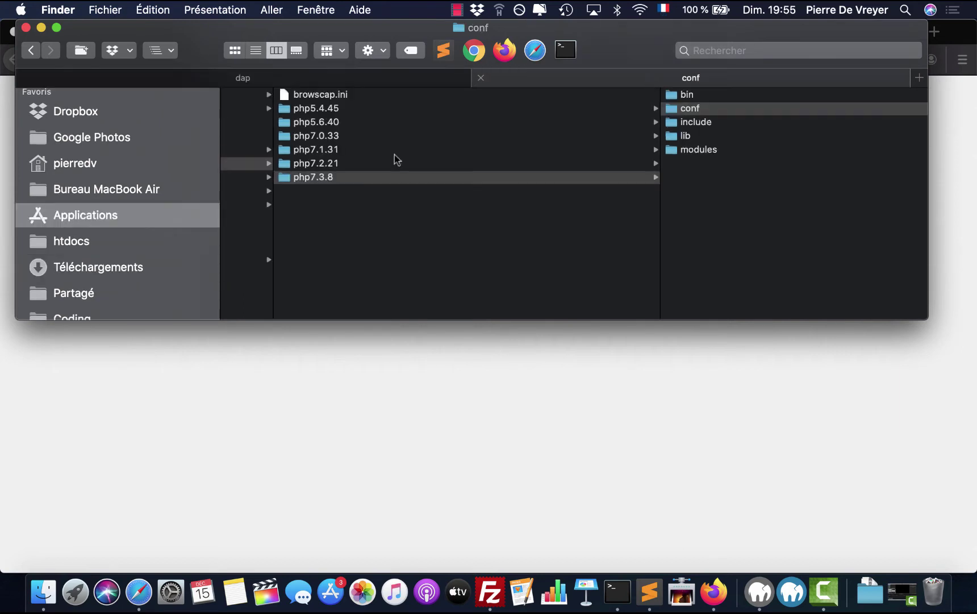
click(88, 233)
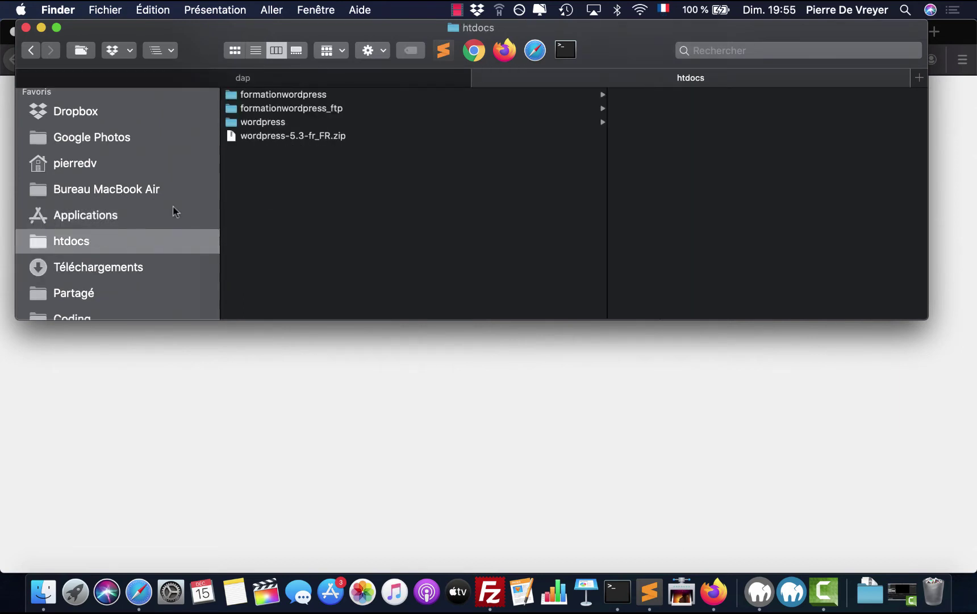
click(296, 108)
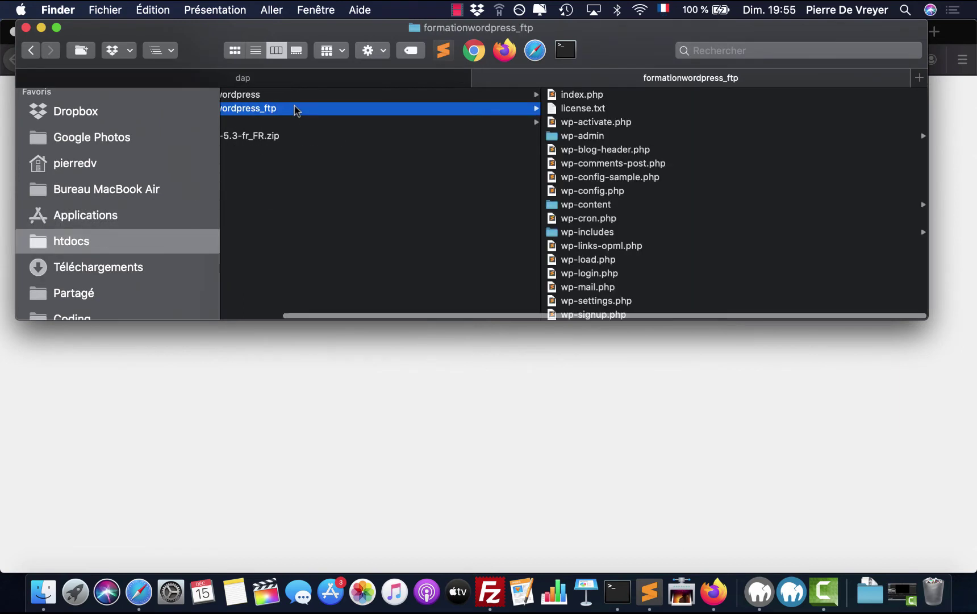
scroll(409, 117, left, 2)
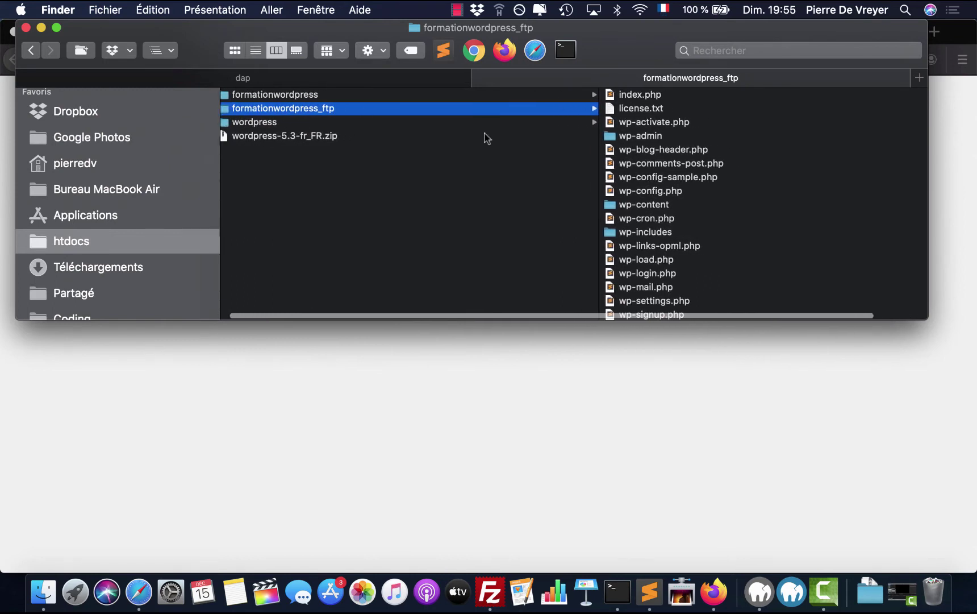
scroll(667, 237, down, 1)
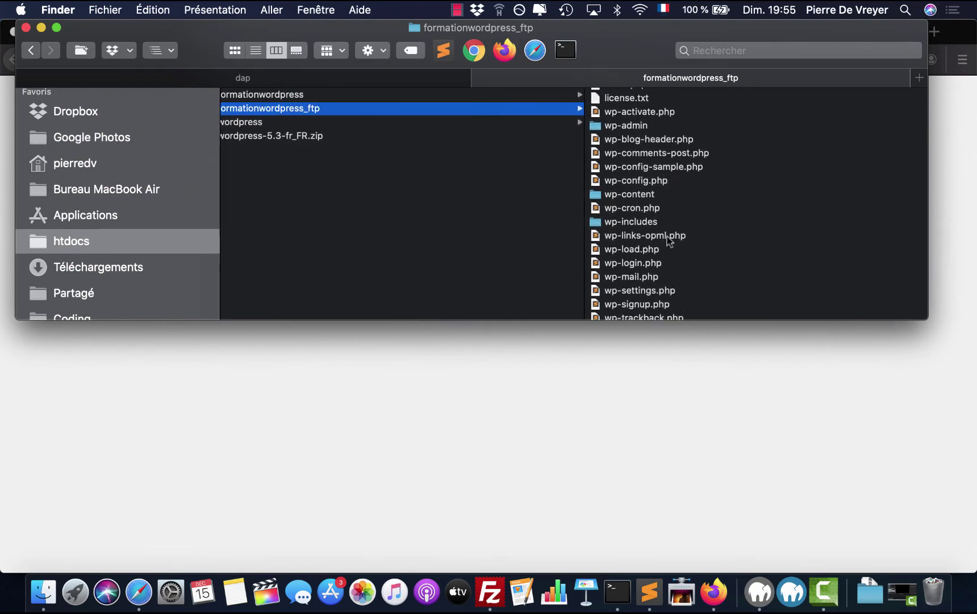
click(650, 179)
double_click(518, 179)
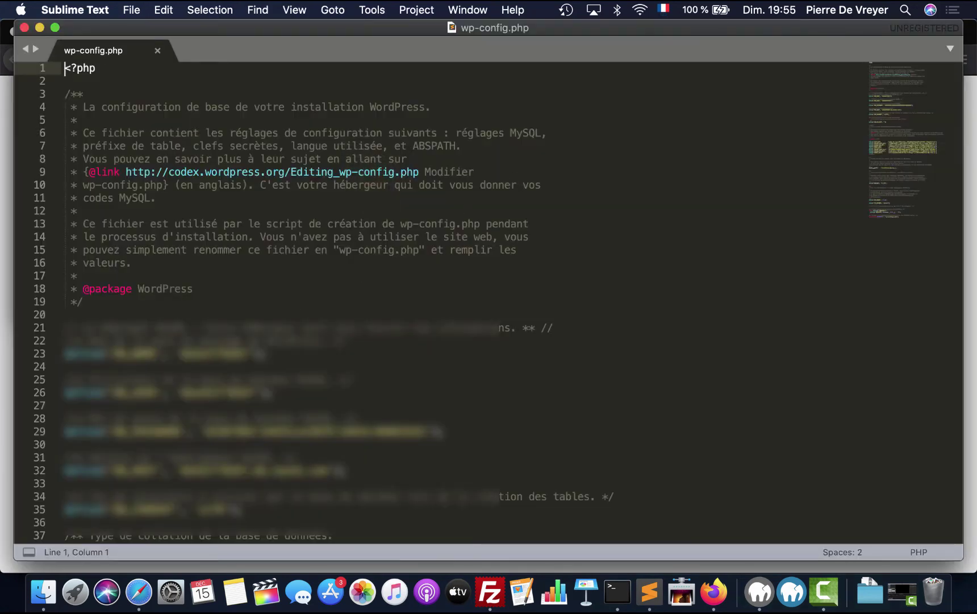
- Clear the old DB_NAME, DB_USER, DB_PASSWORD and DB_HOST values in wp-config.php
double_click(216, 353)
key(BackSpace)
double_click(222, 392)
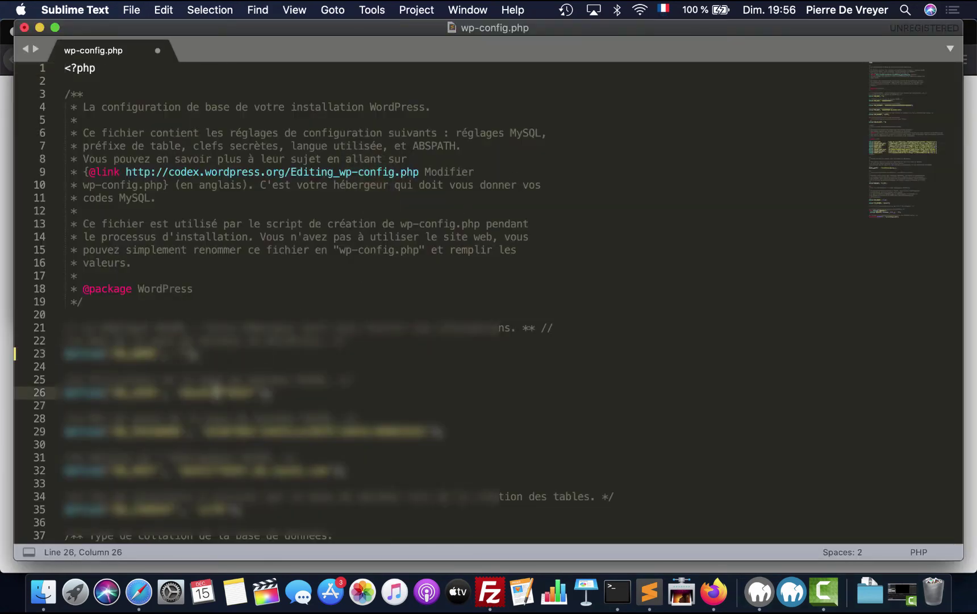
key(BackSpace)
double_click(220, 419)
click(182, 432)
double_click(227, 431)
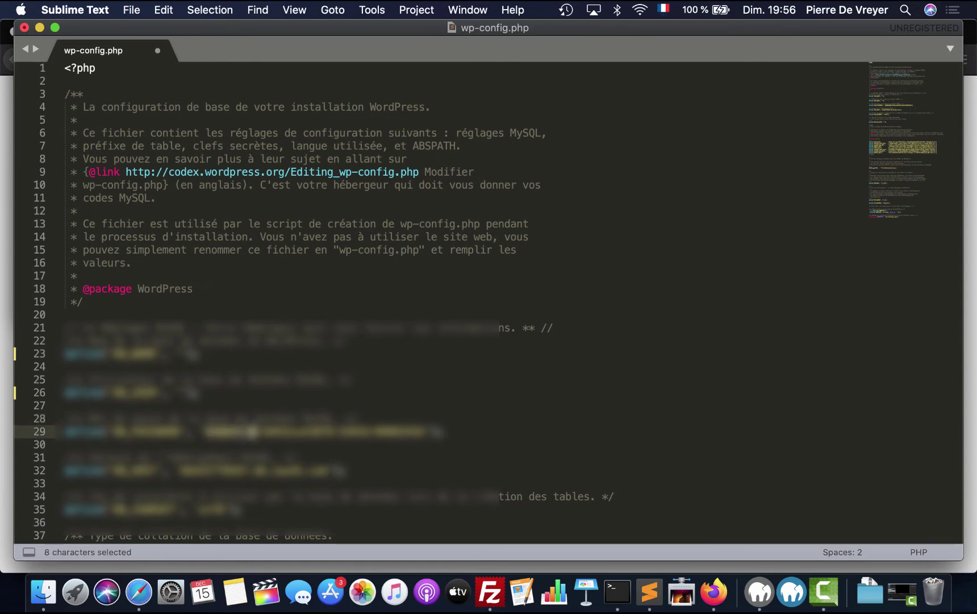
key(BackSpace)
drag(210, 431, 384, 431)
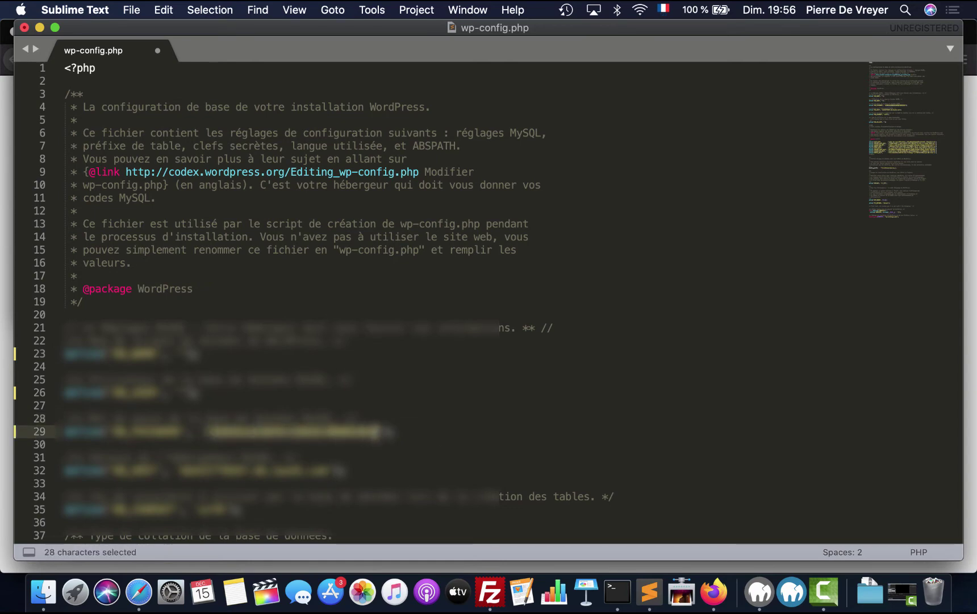
key(BackSpace)
drag(188, 471, 326, 471)
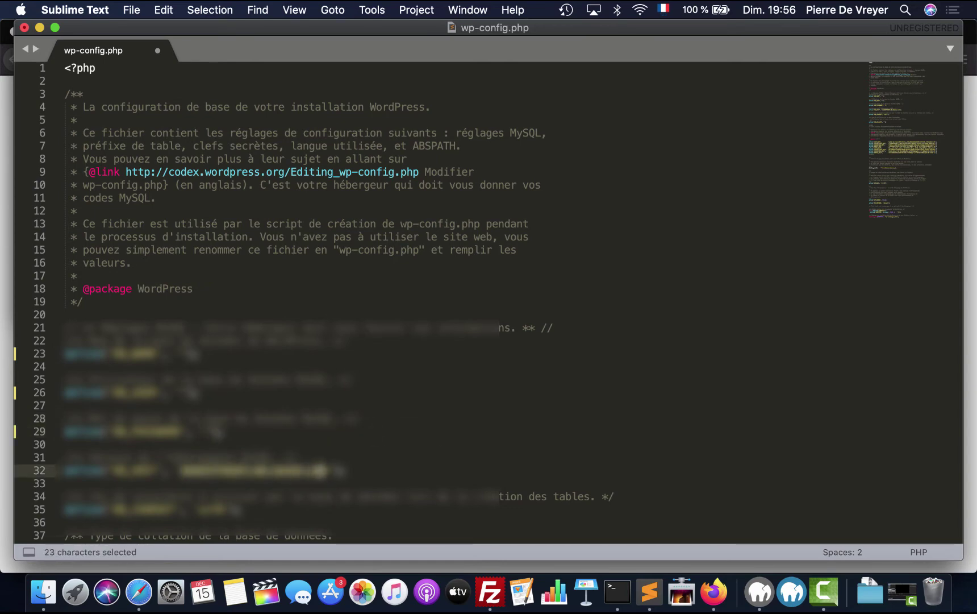
key(BackSpace)
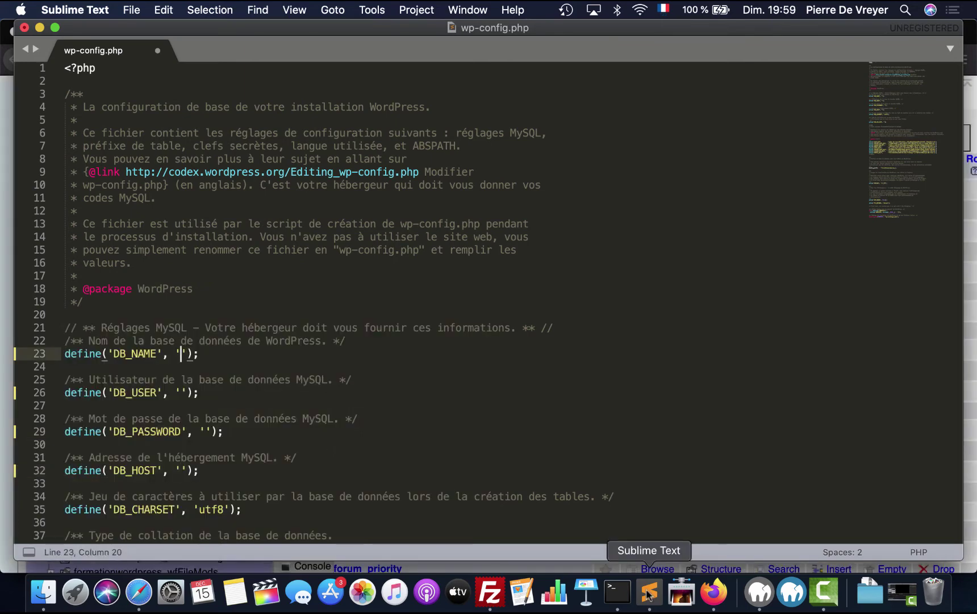
- Set DB_NAME to formationwordpress_mysql and DB_USER to root
text(formation)
text(wordpress)
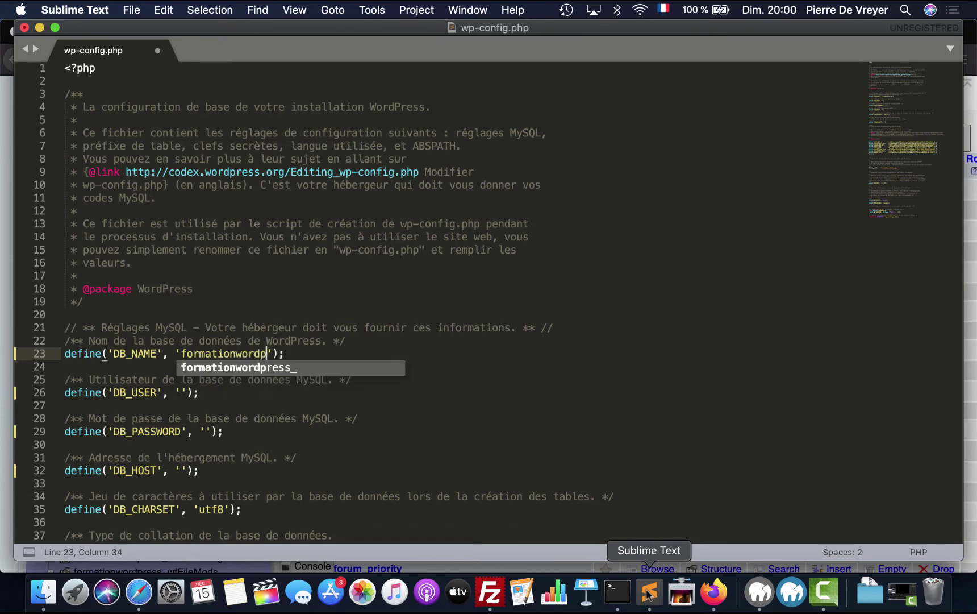
text(_mysql)
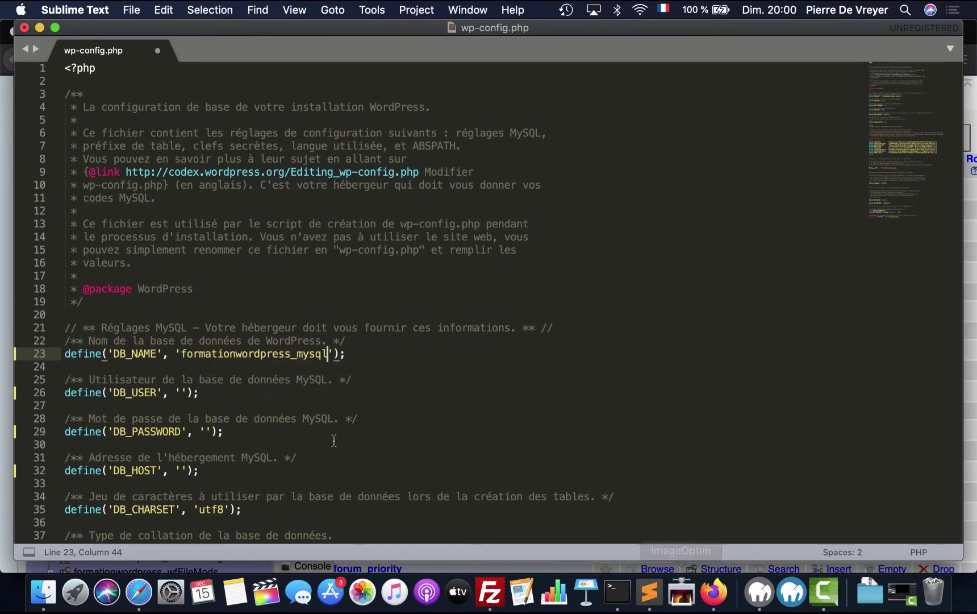
click(182, 393)
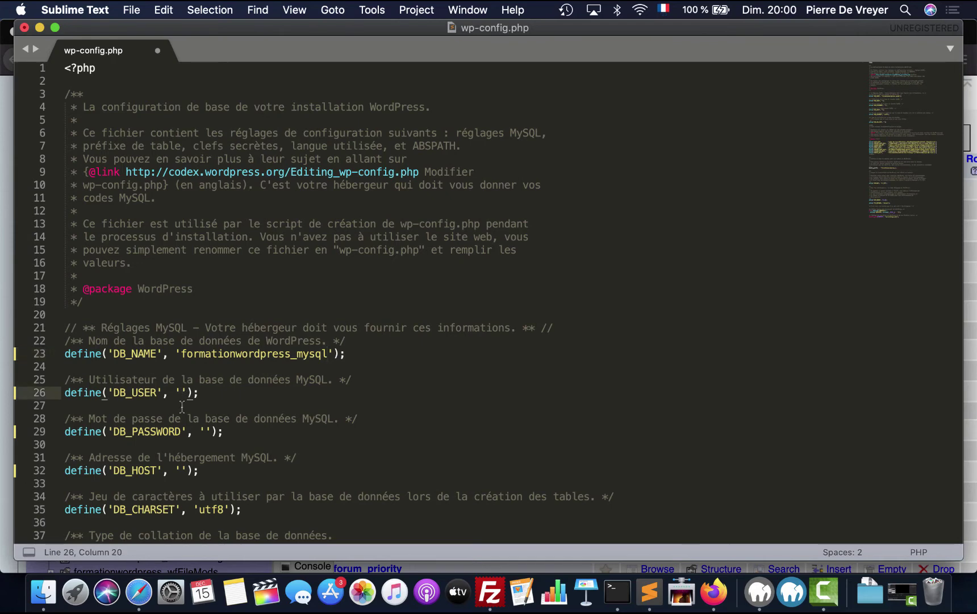
text(root)
key(Up)
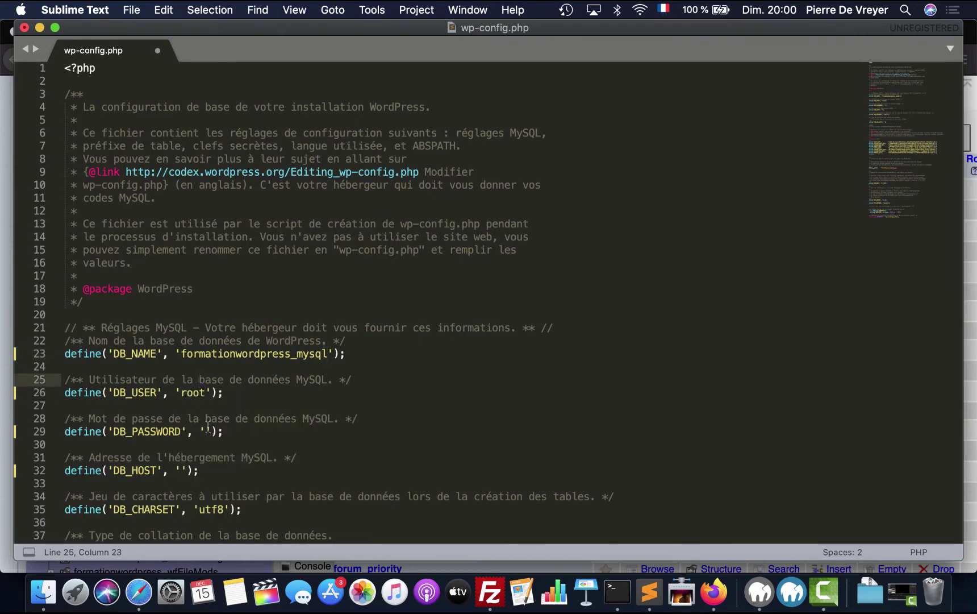
- Fill in the MAMP database password, set DB_HOST to localhost, and save wp-config.php
click(208, 430)
text(root)
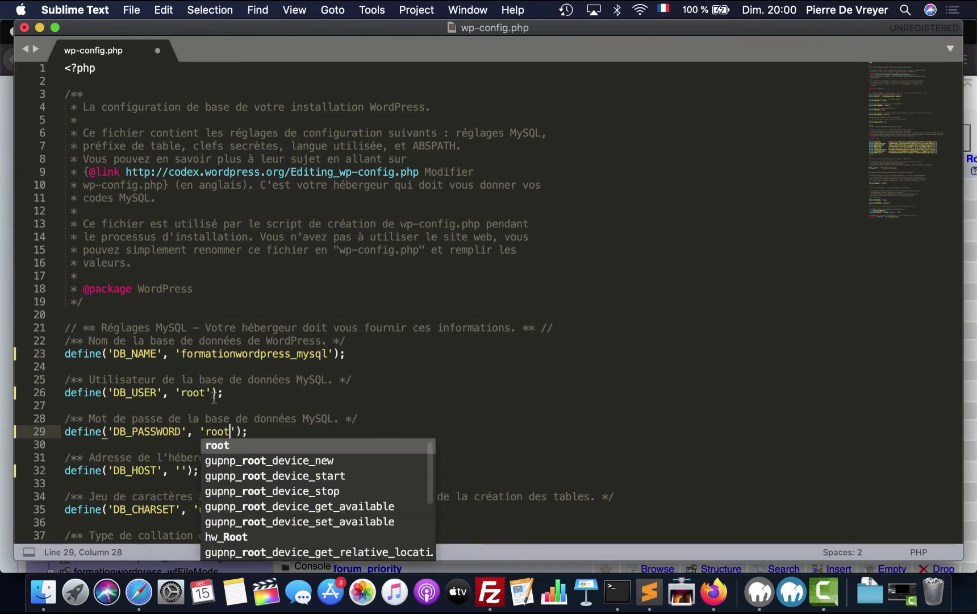
click(214, 397)
click(181, 470)
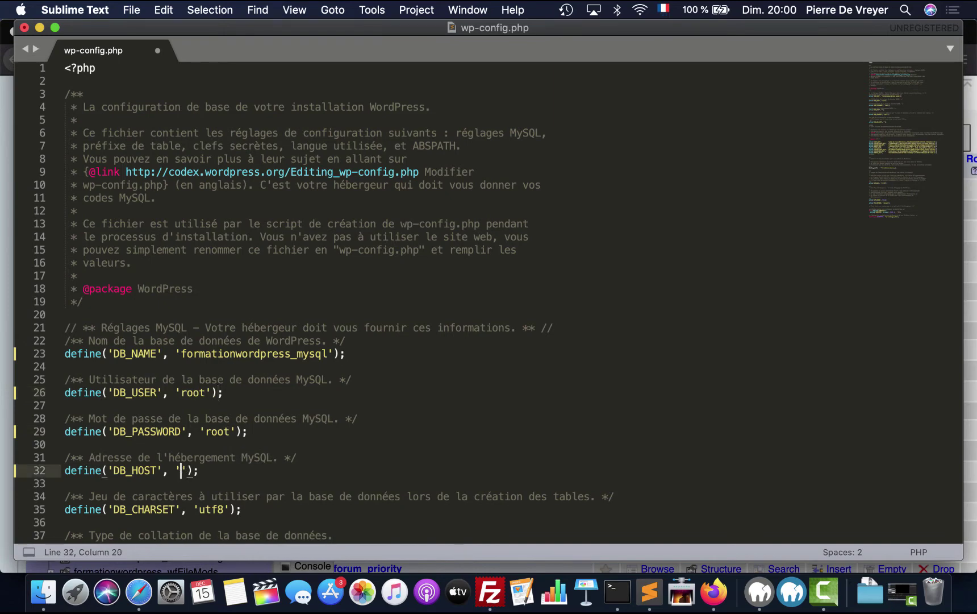
text(lo)
text(calhost)
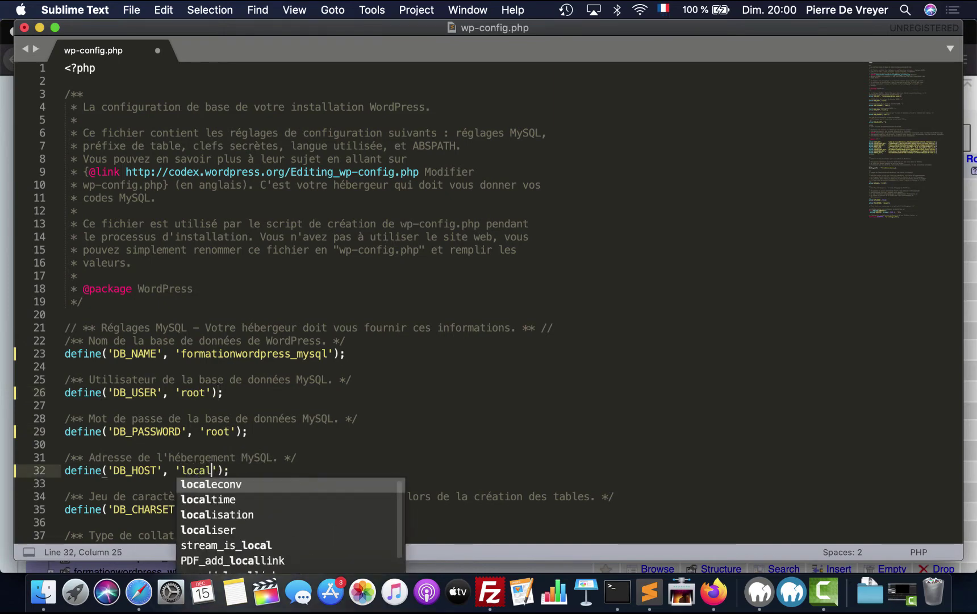
click(278, 379)
key(super+s)
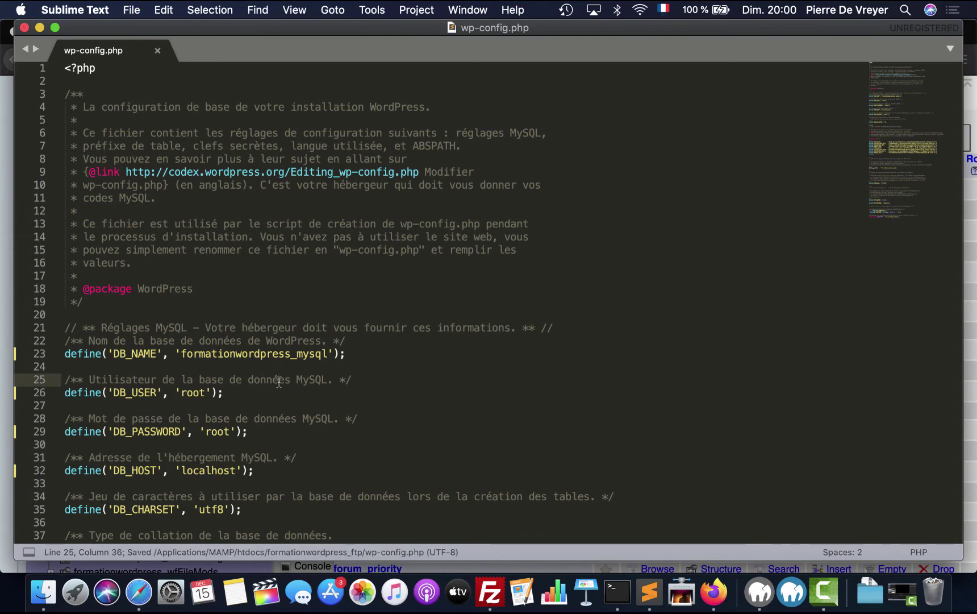
- Back in Firefox, reload the local formationwordpress_ftp site at localhost:8888
click(723, 594)
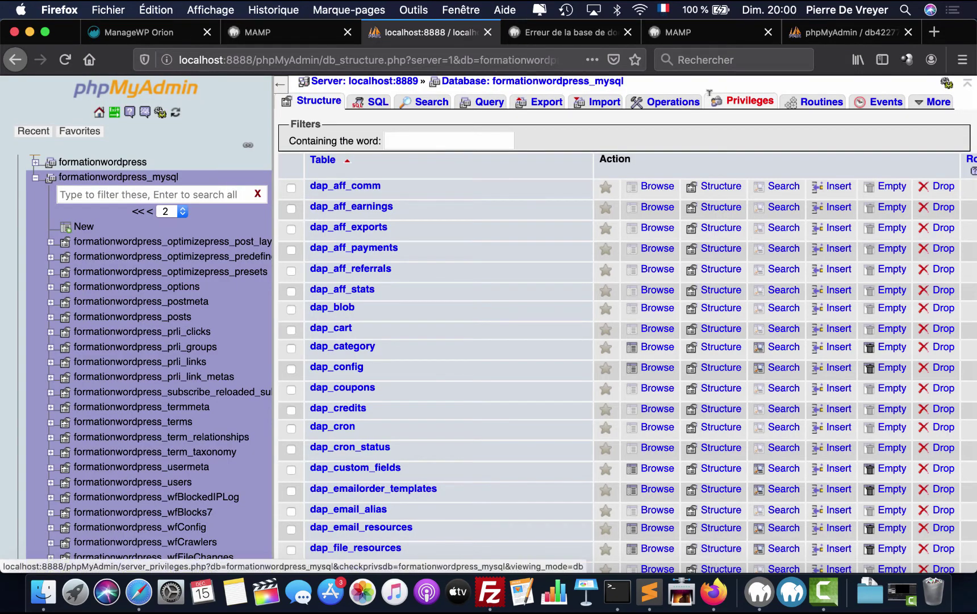
click(559, 32)
click(228, 60)
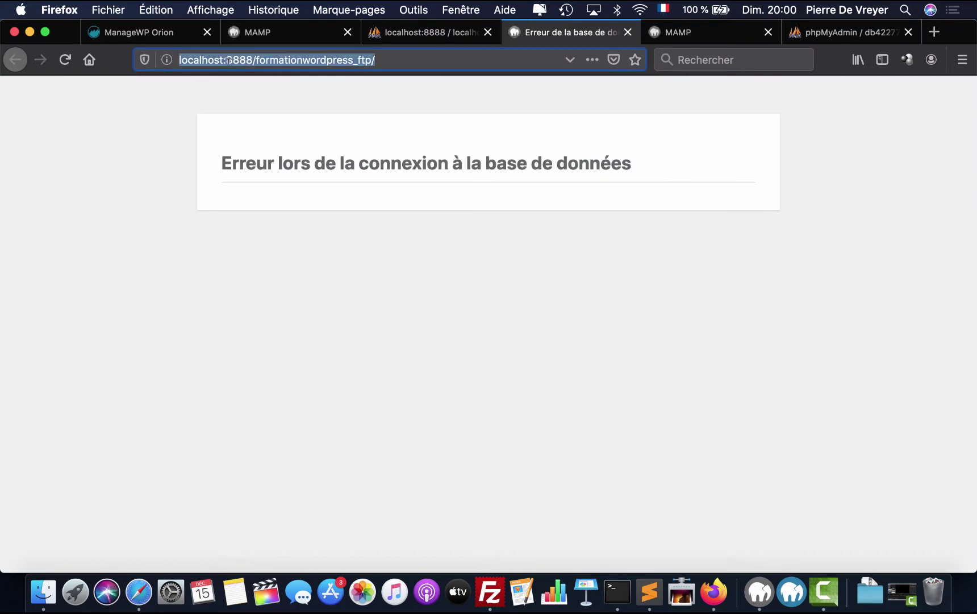
key(Return)
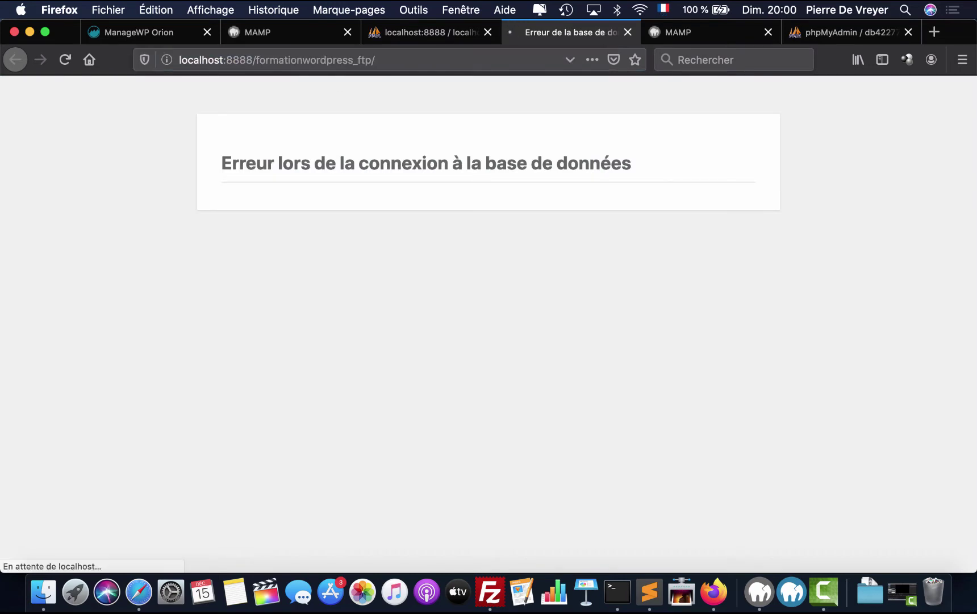
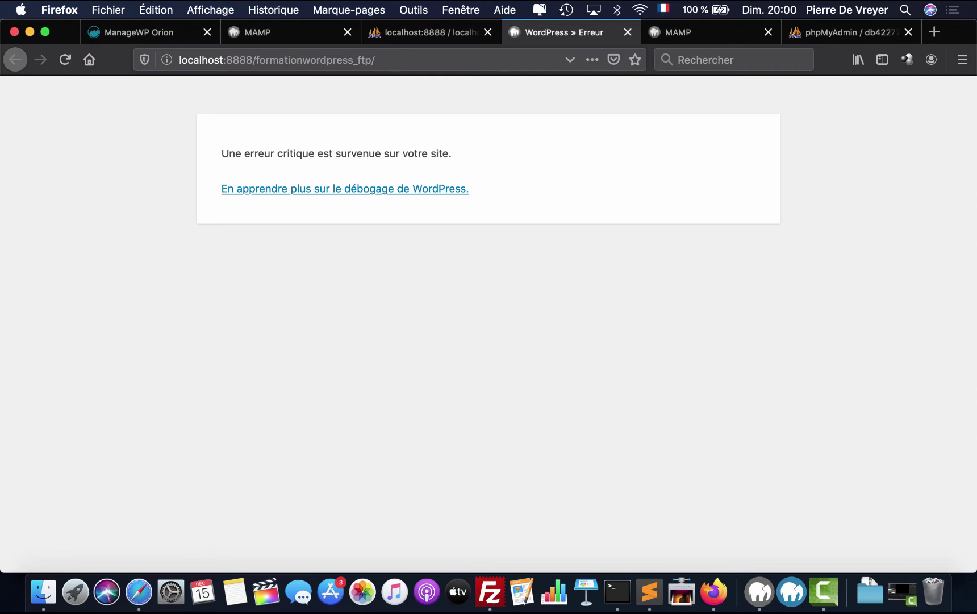
- Browse the rows of the formationwordpress_options table in local phpMyAdmin
click(435, 34)
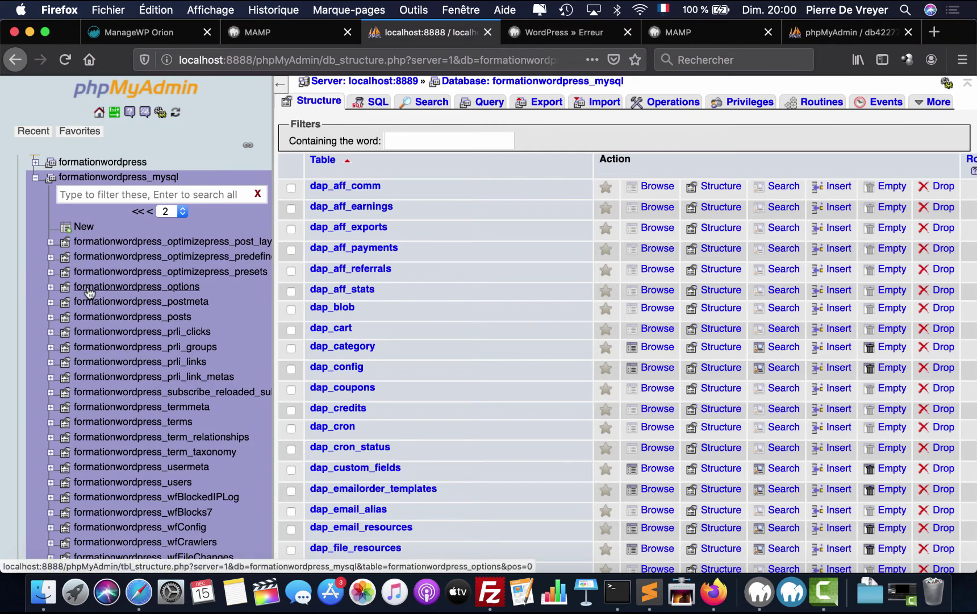
click(172, 291)
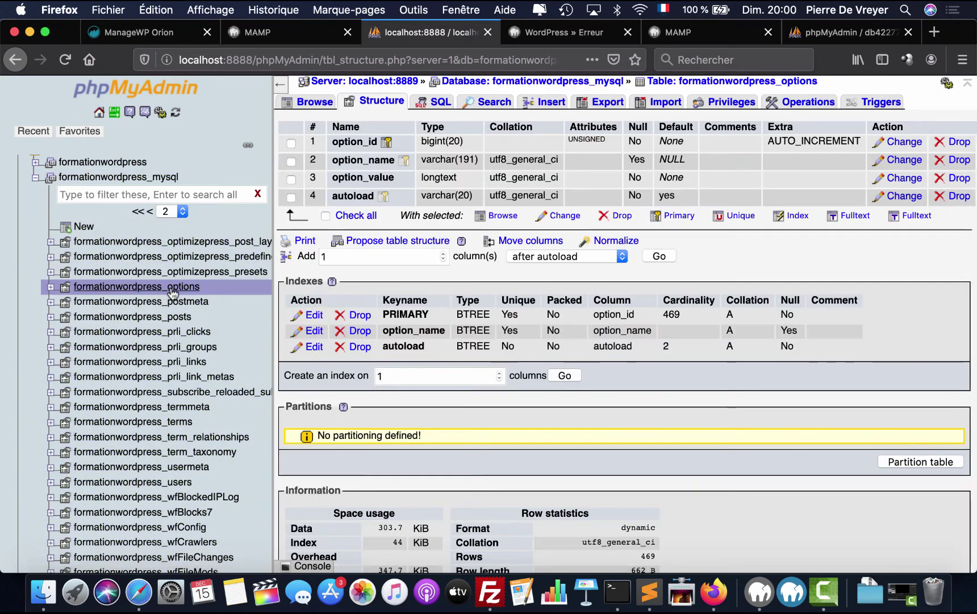
click(322, 108)
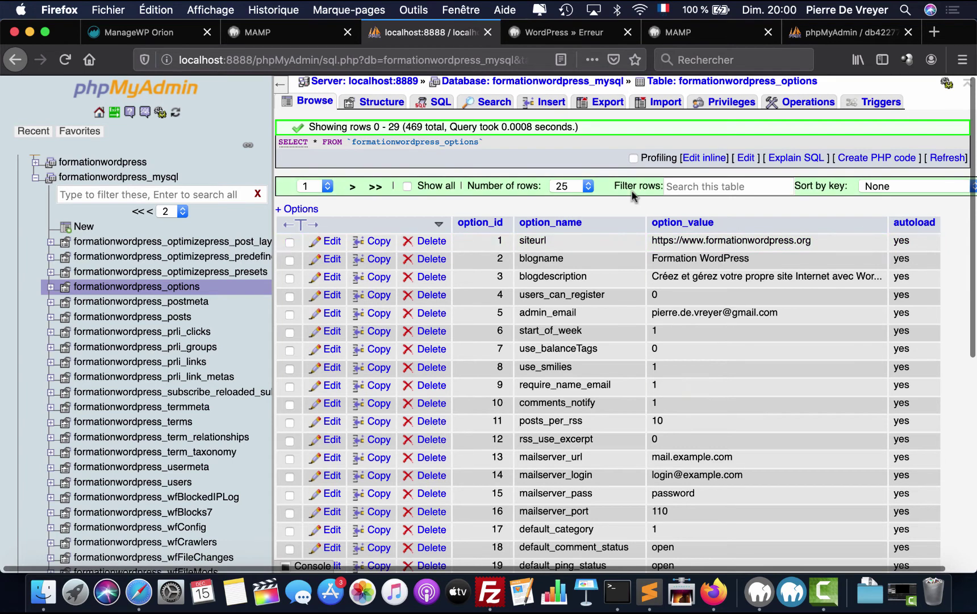
- Copy the local site address from the error page and open the siteurl row for editing
click(563, 31)
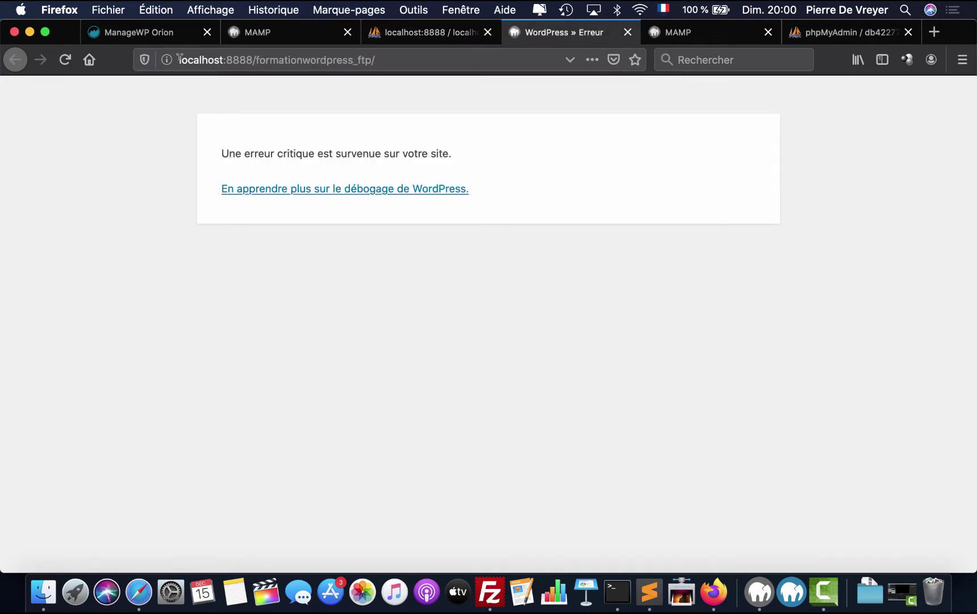
drag(180, 57, 376, 57)
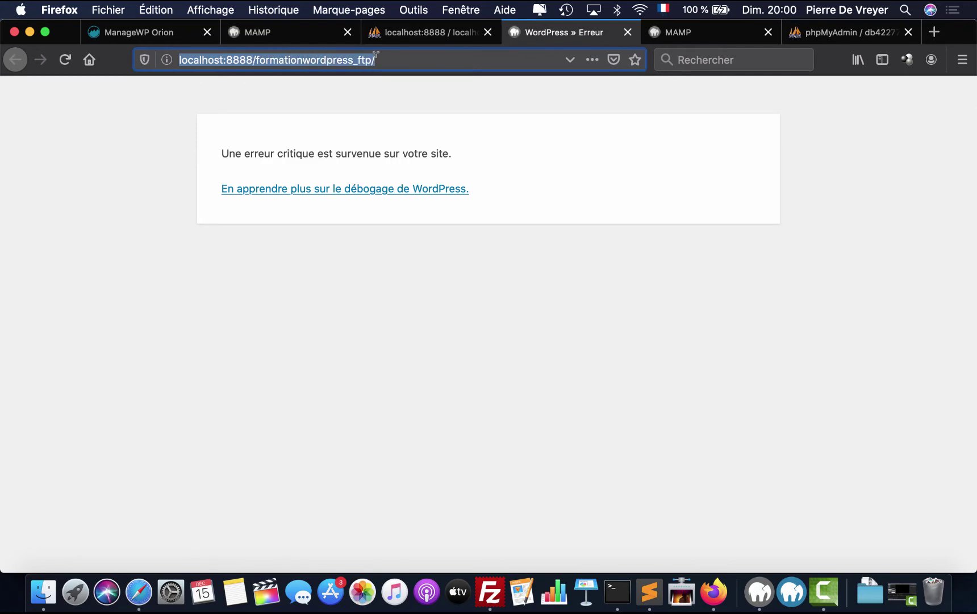
key(super+c)
click(415, 33)
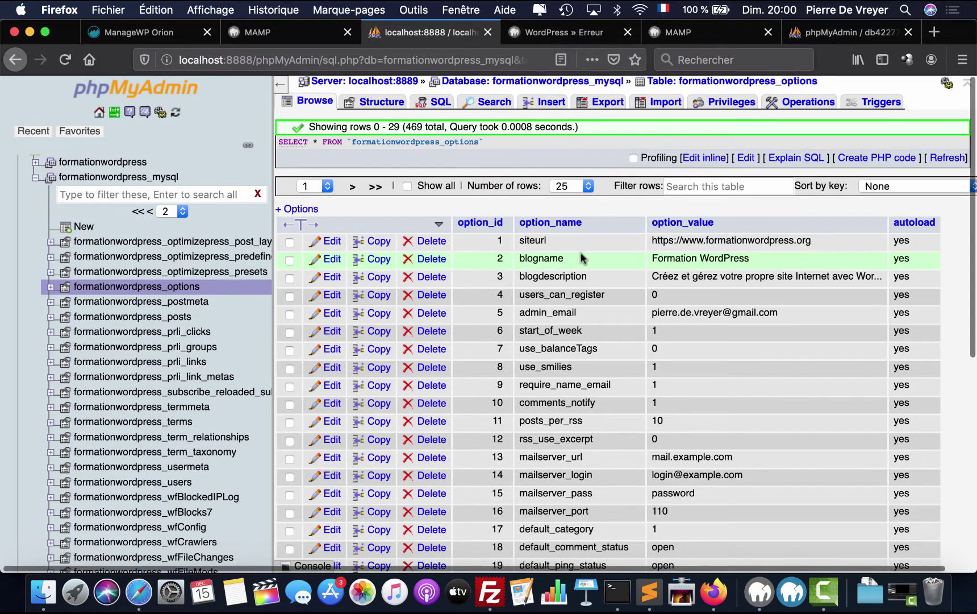
click(327, 242)
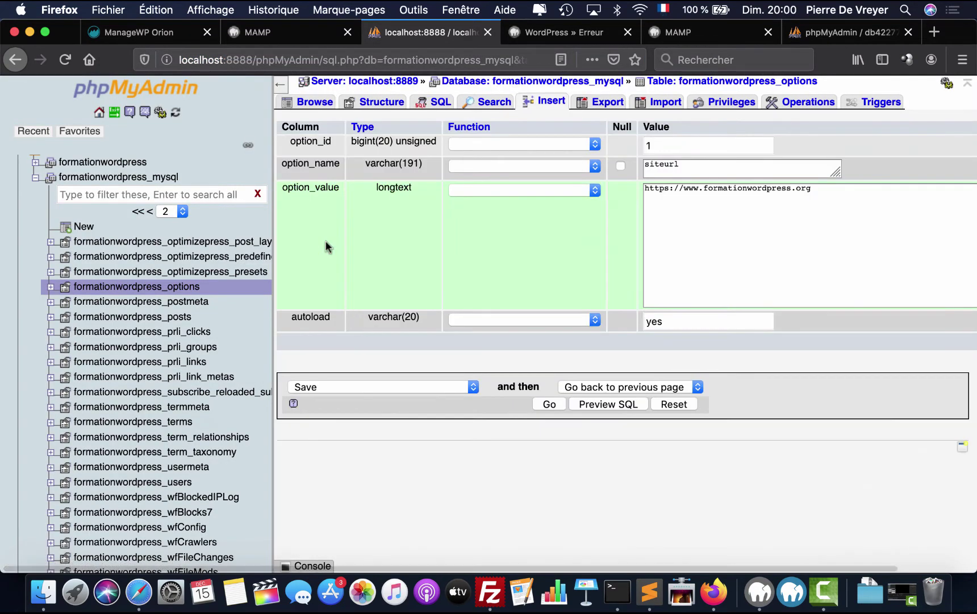
click(673, 189)
key(super+a)
key(super+v)
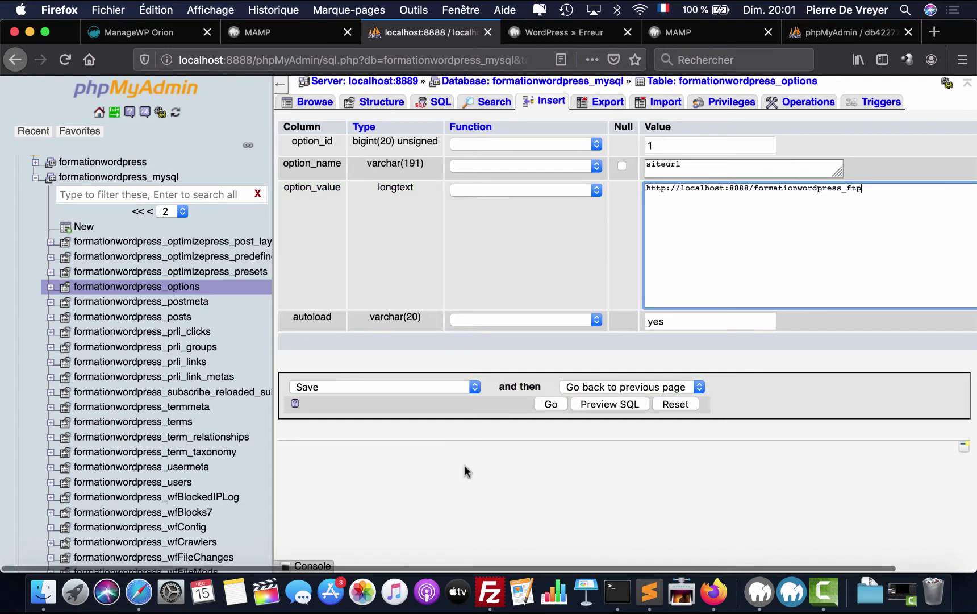
scroll(464, 465, right, 3)
click(944, 341)
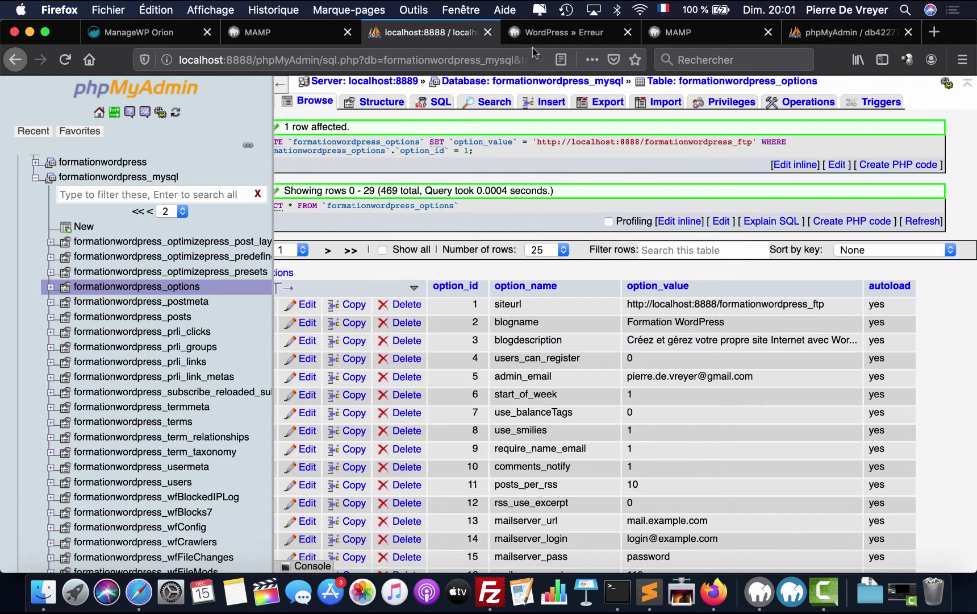
- Reload the local site to test the change; it still shows a critical error
click(537, 32)
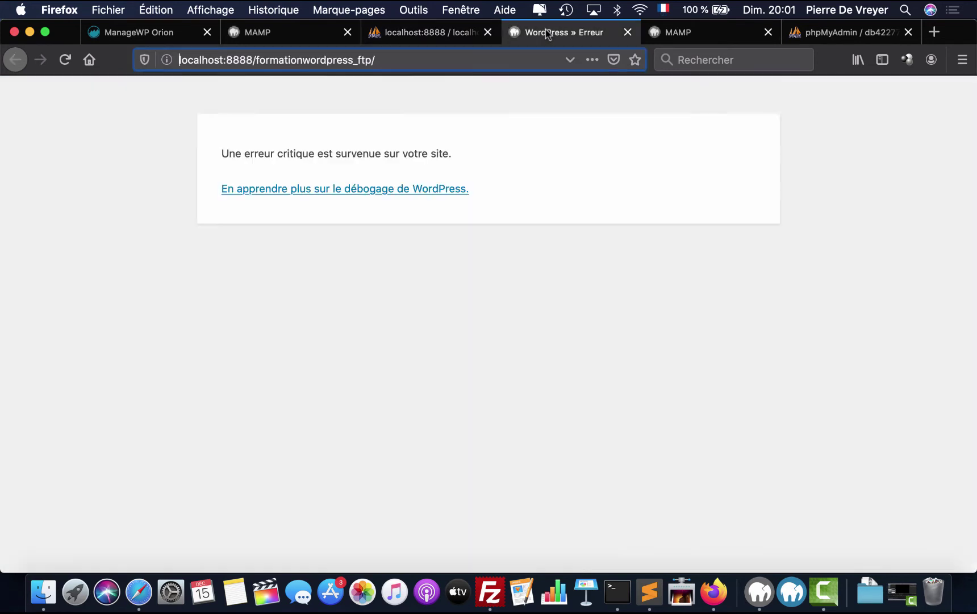
click(65, 60)
drag(227, 150, 476, 159)
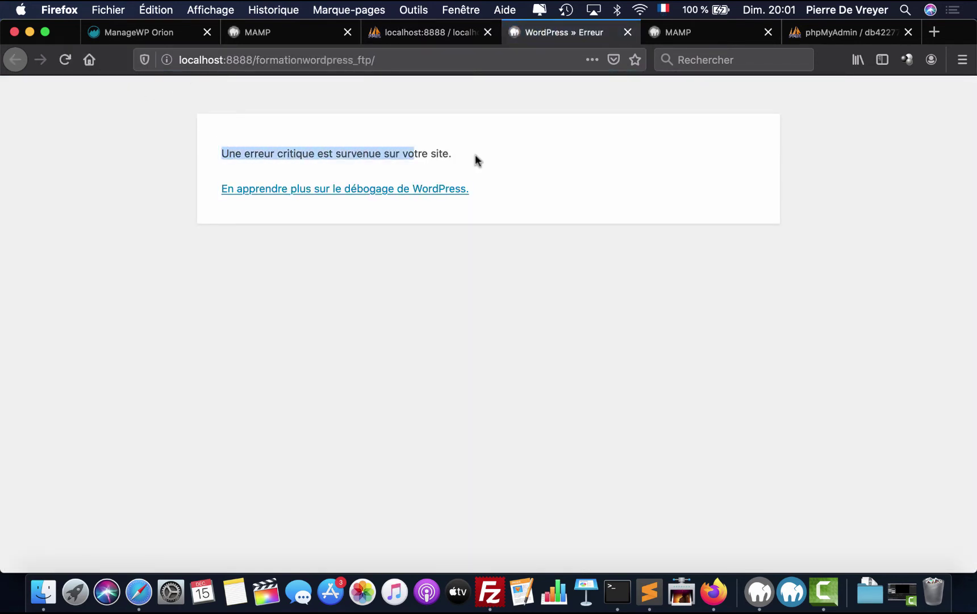
click(408, 163)
click(437, 35)
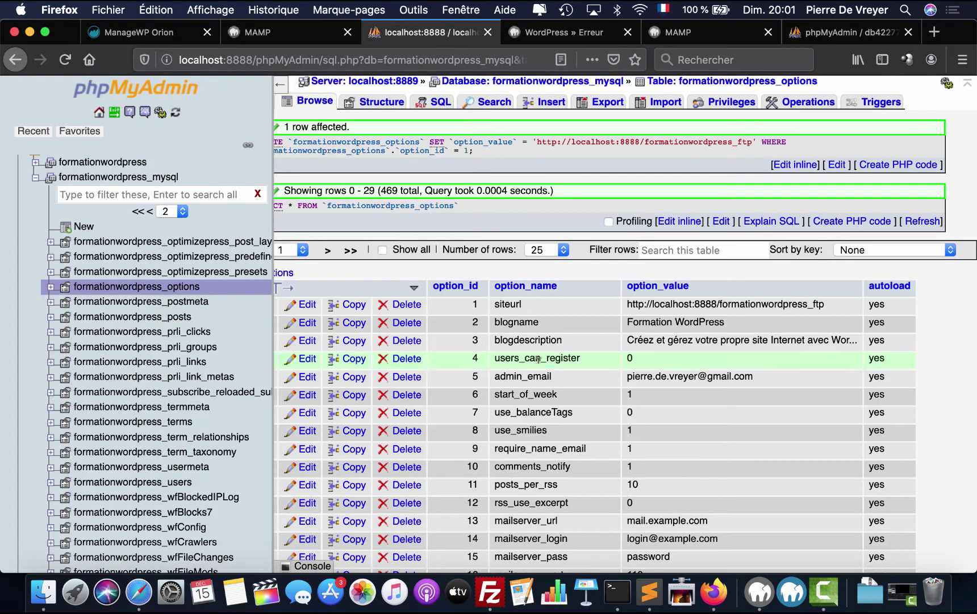
- Clear Firefox's entire browsing history, cookies and cache
click(593, 40)
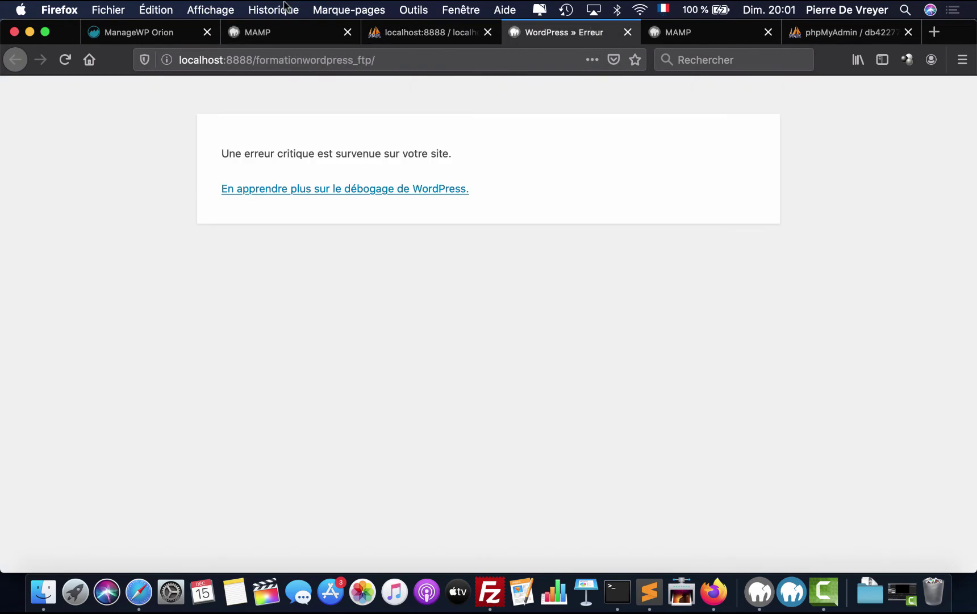
click(284, 9)
click(293, 43)
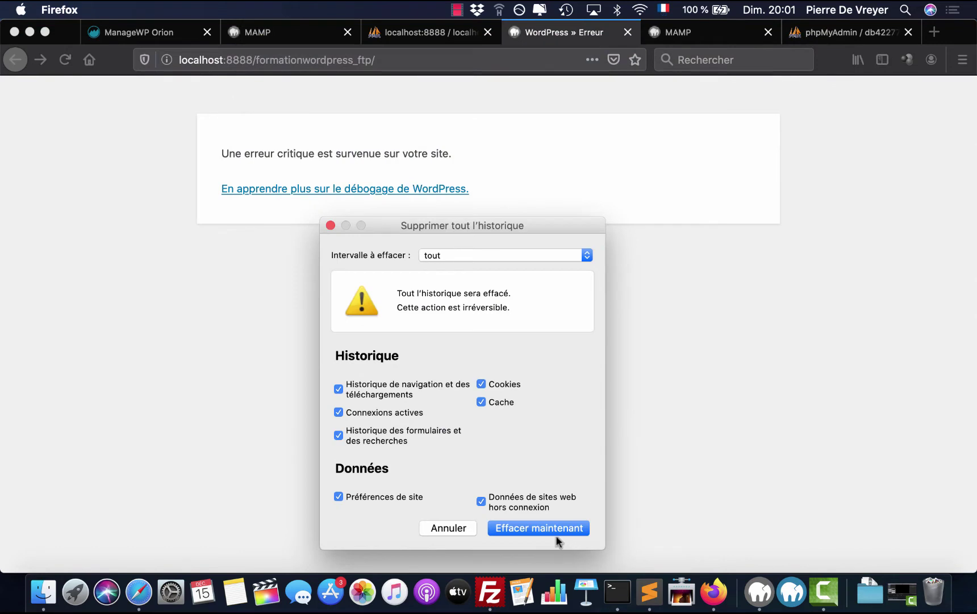
click(548, 530)
- Reload the local site address, which still reports a critical error
click(62, 62)
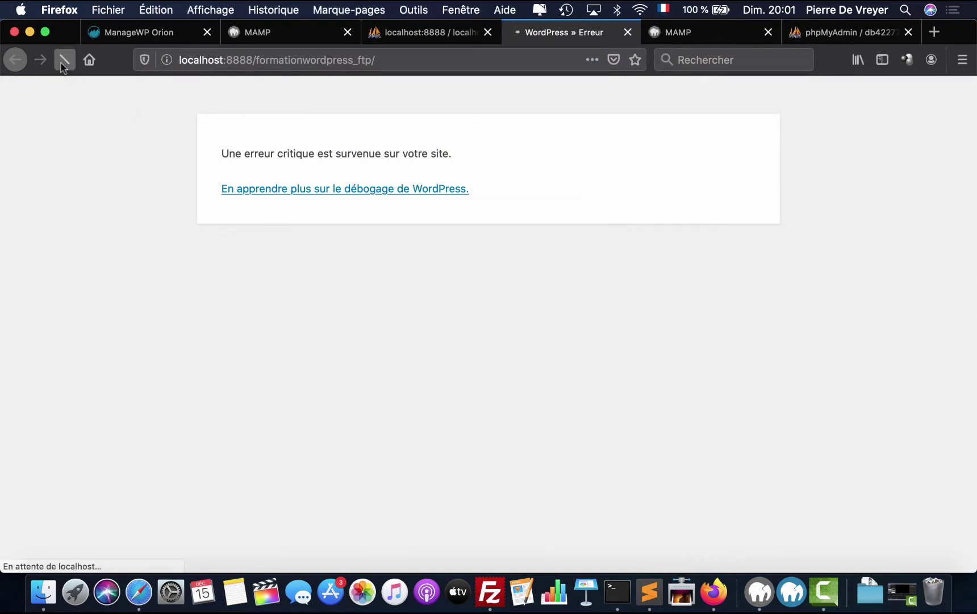
click(397, 59)
key(Right)
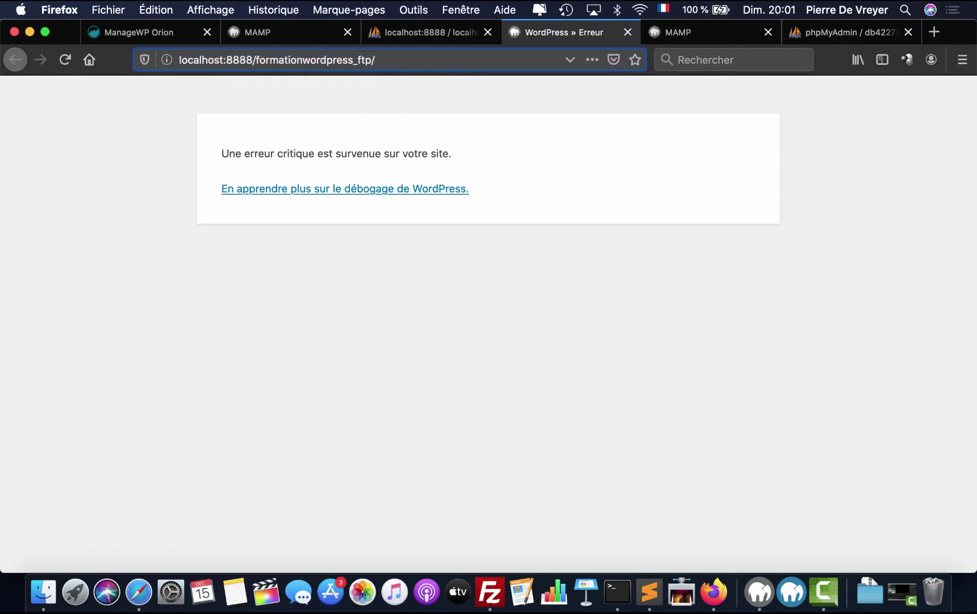
key(Return)
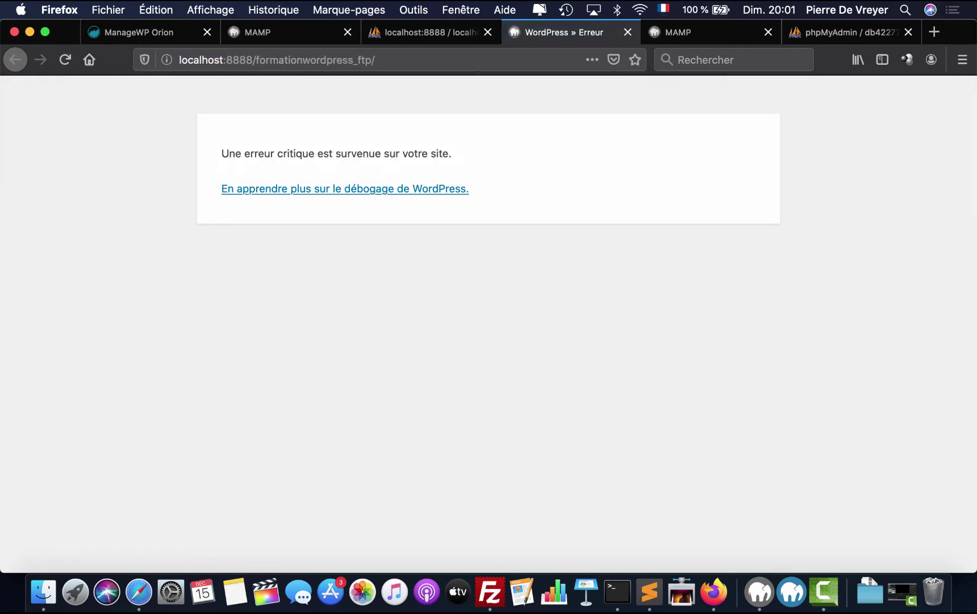
click(428, 35)
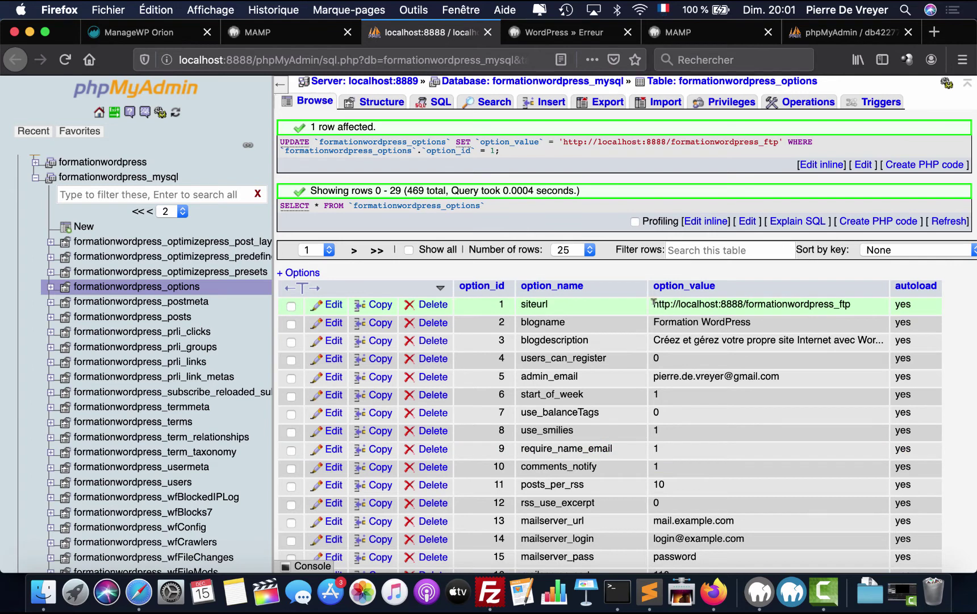
- Select the new siteurl value and open the SQL editor for formationwordpress_mysql
drag(653, 303, 859, 310)
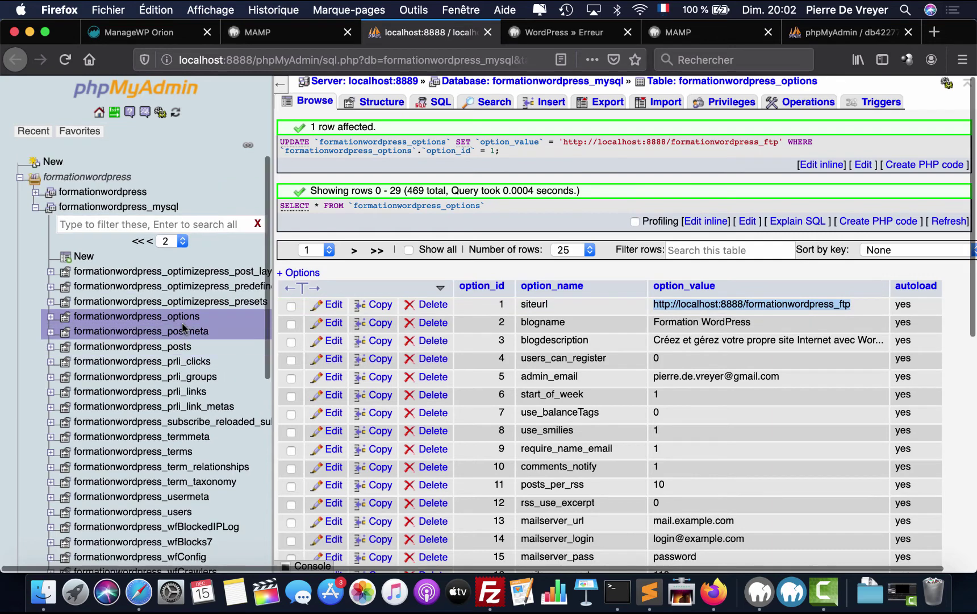
click(127, 210)
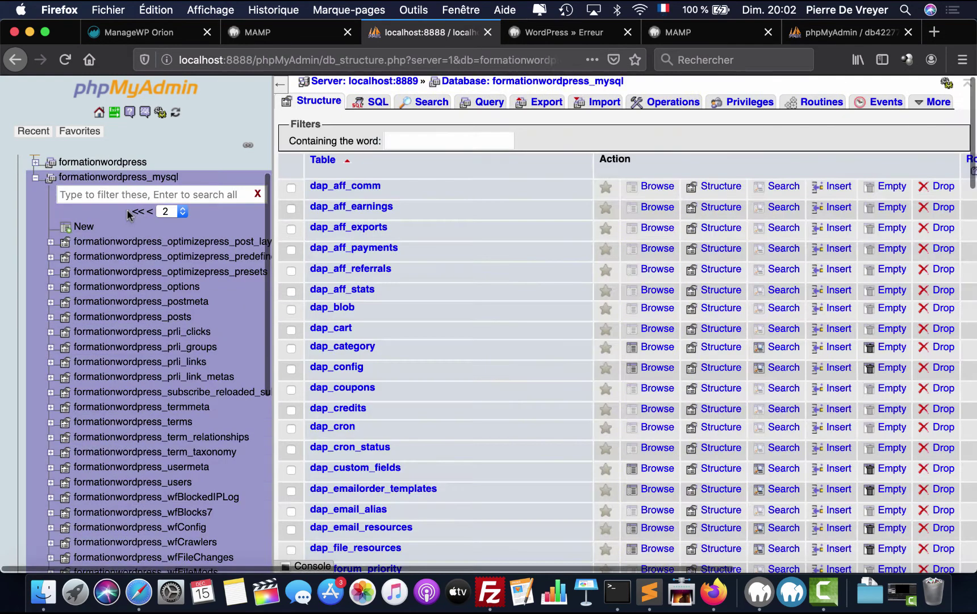
click(375, 102)
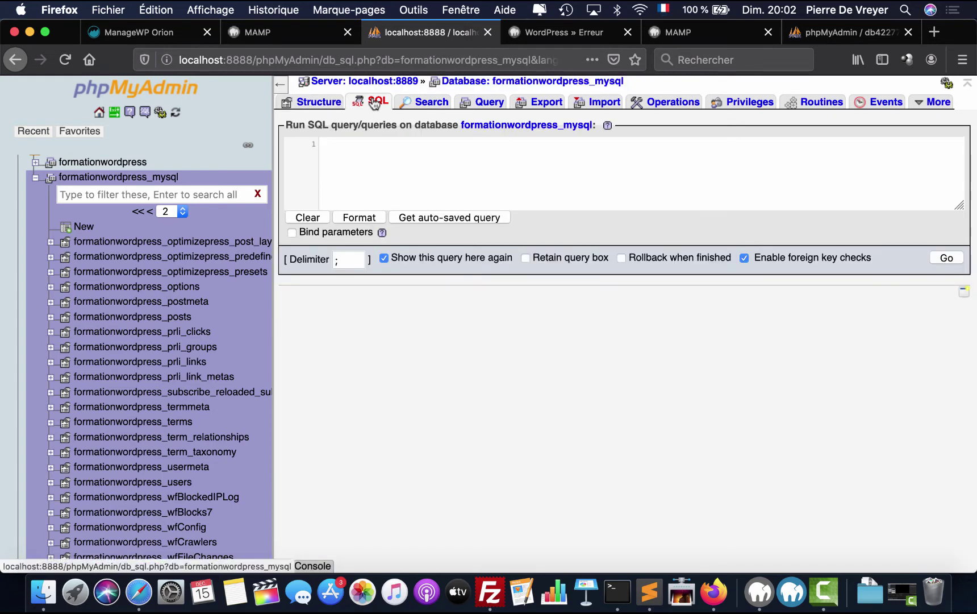
- Copy the first URL-replacement UPDATE query from the Hostinger guide, closing the IONOS tab
click(934, 33)
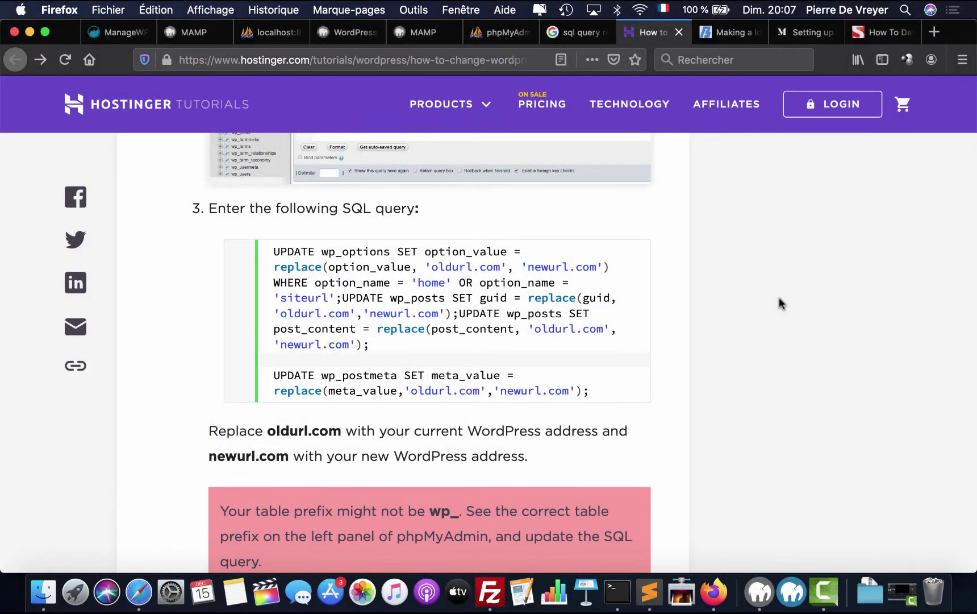
triple_click(458, 289)
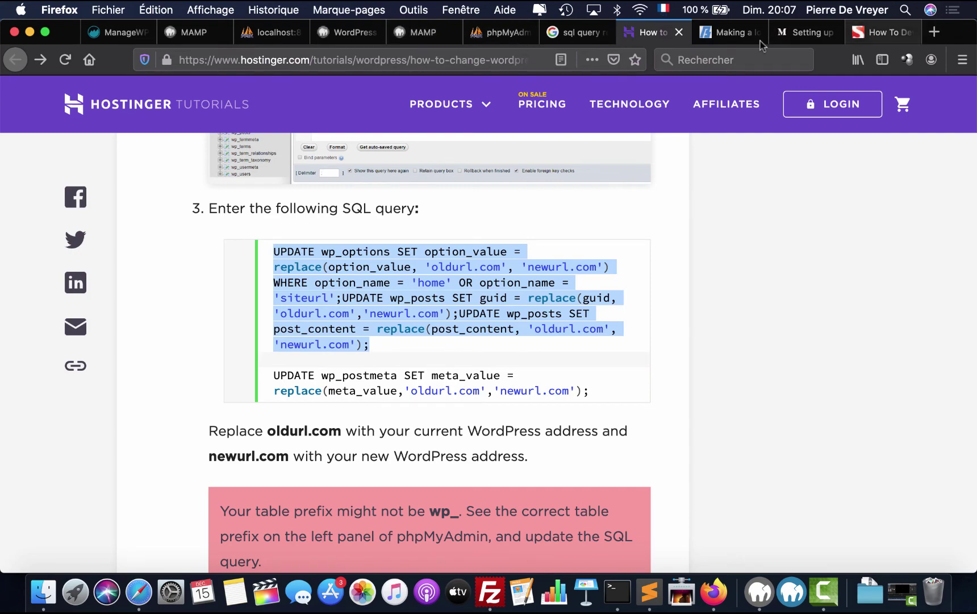
click(500, 32)
scroll(531, 284, up, 5)
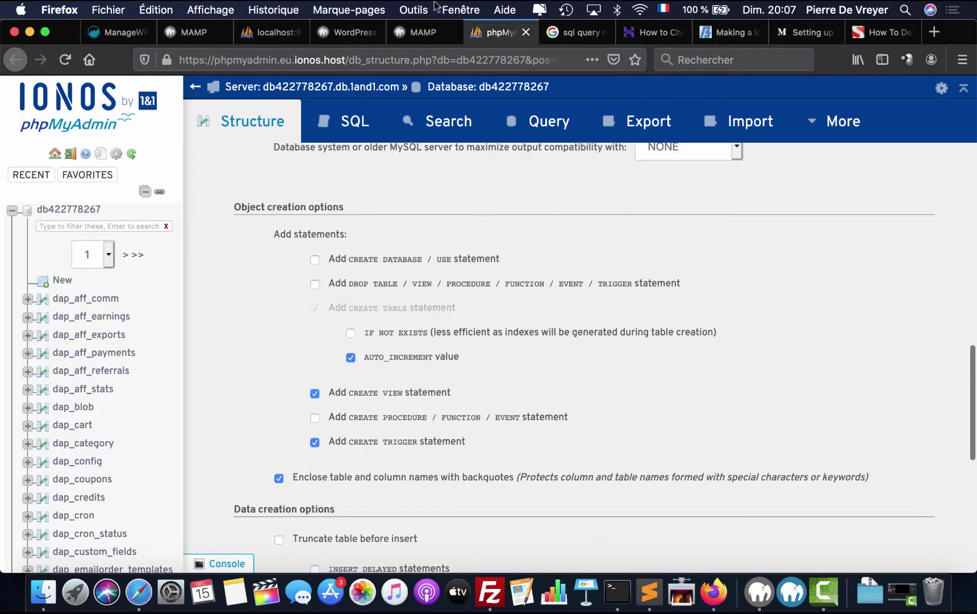
click(526, 32)
click(277, 35)
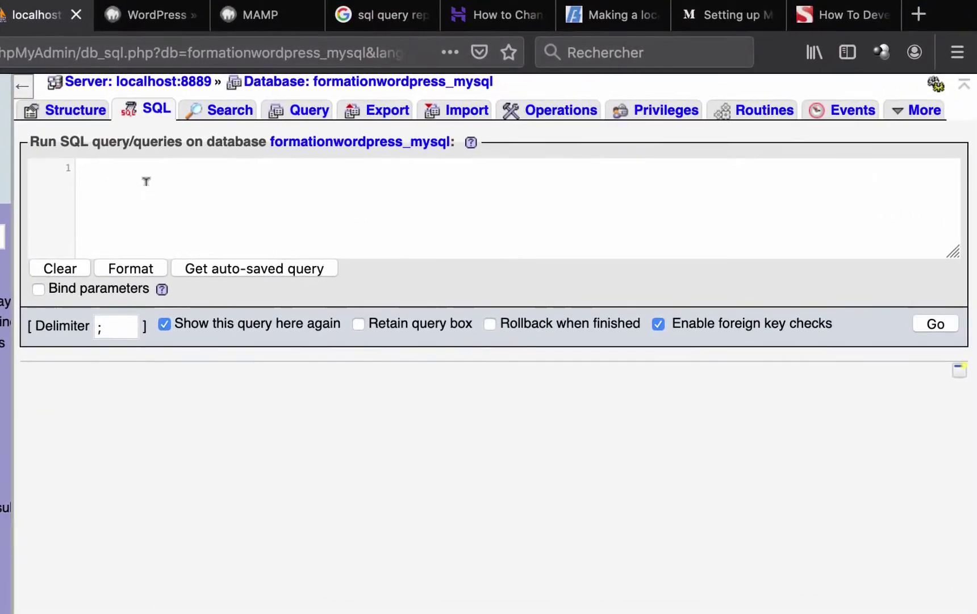
- Paste the URL-update query and change its wp table prefix to formationwordpress
click(146, 181)
key(super+v)
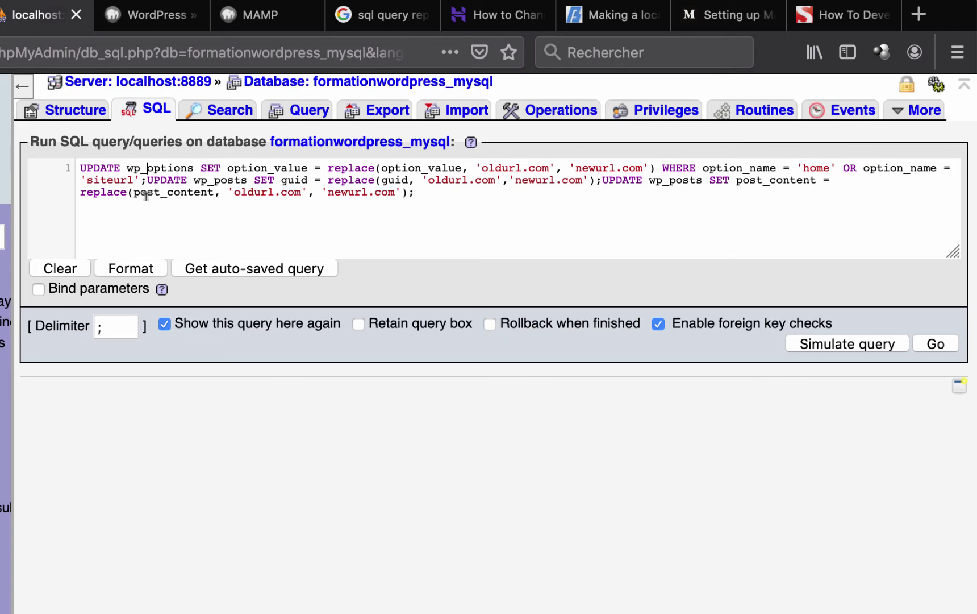
key(BackSpace)
key(BackSpace)
text(formationwordpress)
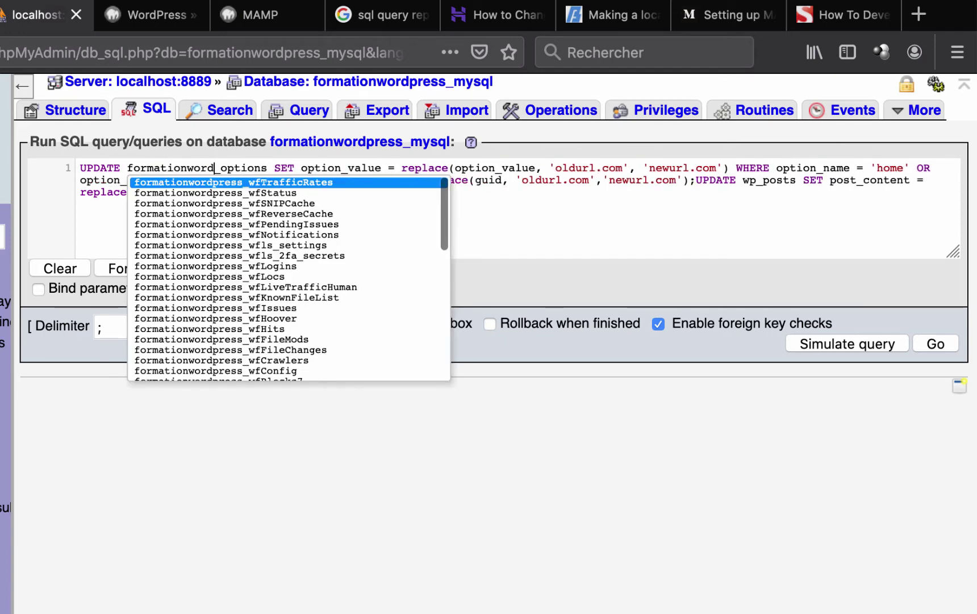
click(577, 191)
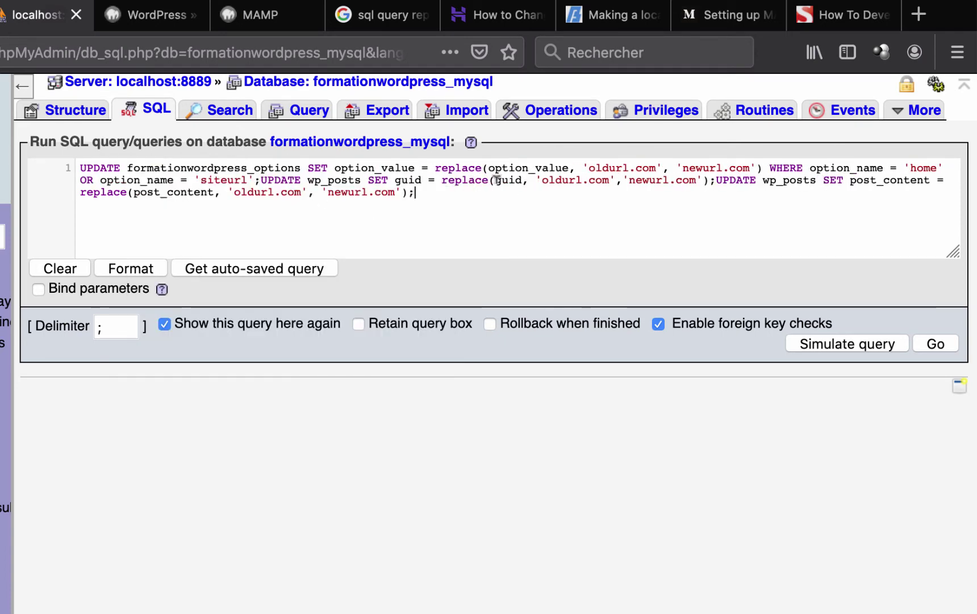
drag(589, 167, 628, 165)
text(https:)
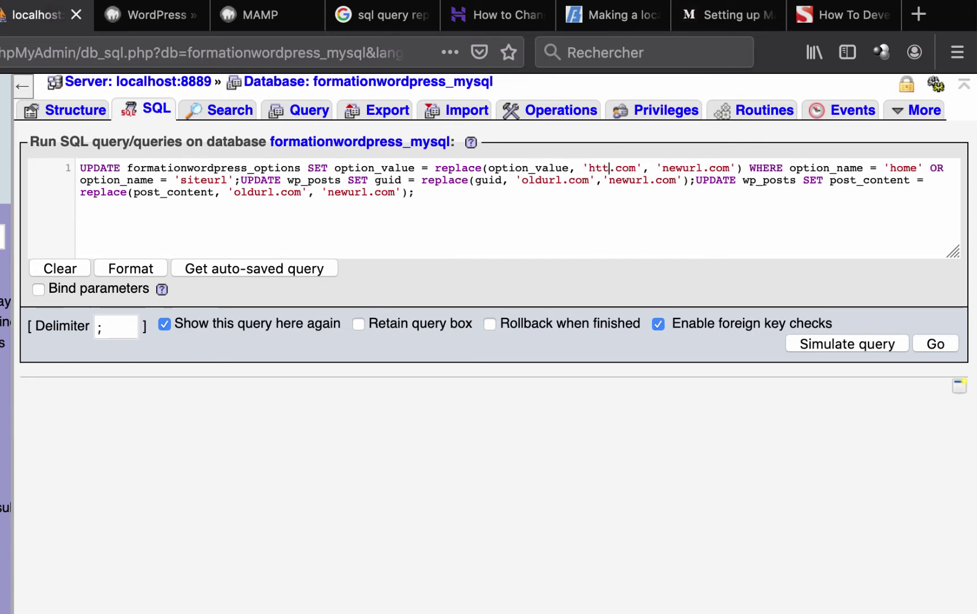
text(//www.formation)
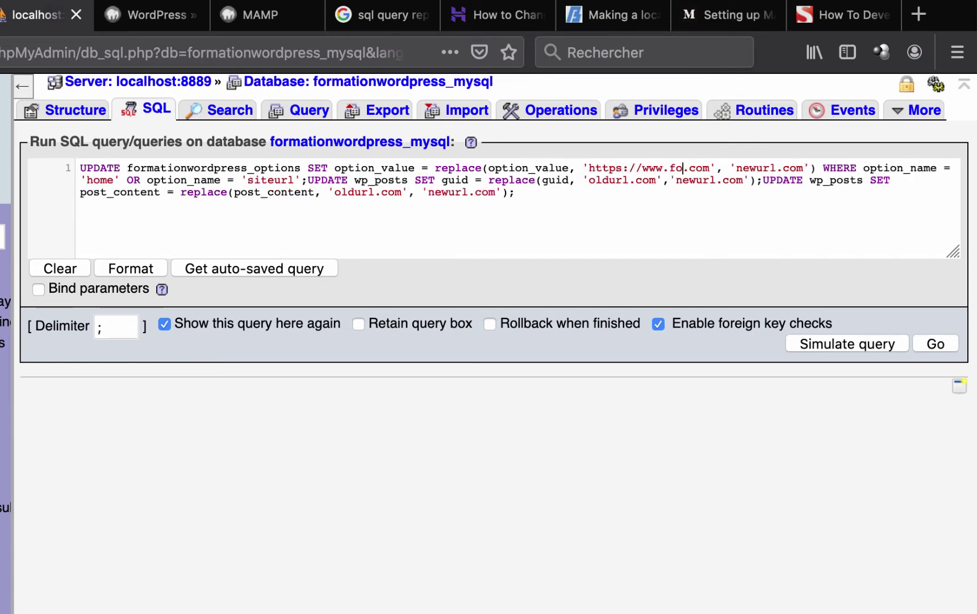
text(wordpress.)
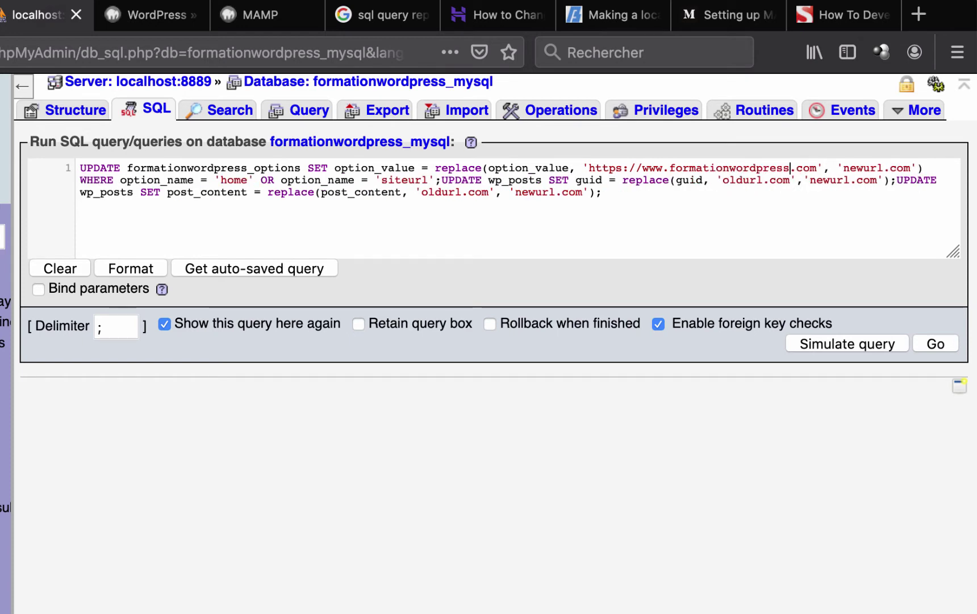
text(org)
key(Right)
key(BackSpace)
key(BackSpace)
key(BackSpace)
key(BackSpace)
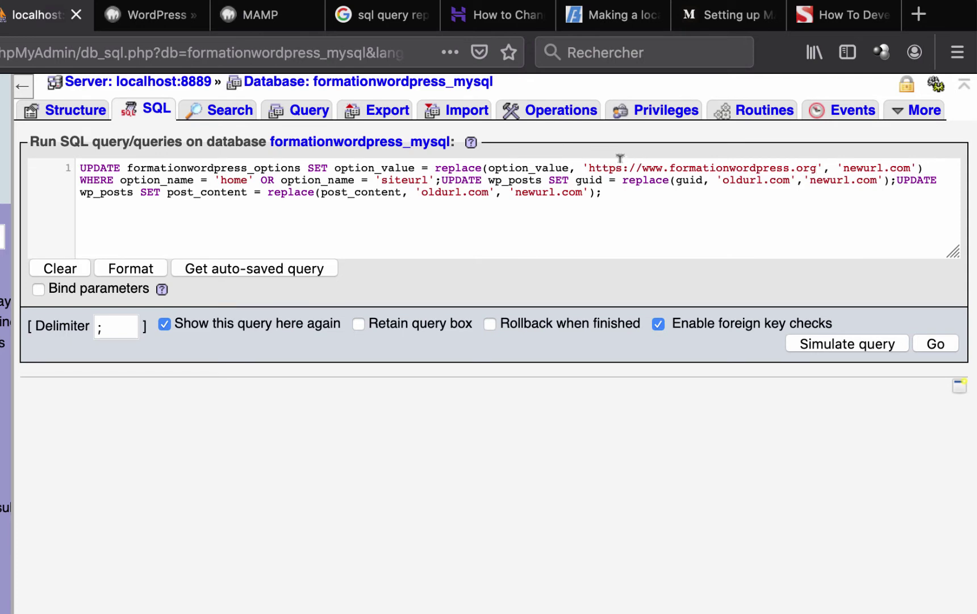
drag(589, 166, 819, 163)
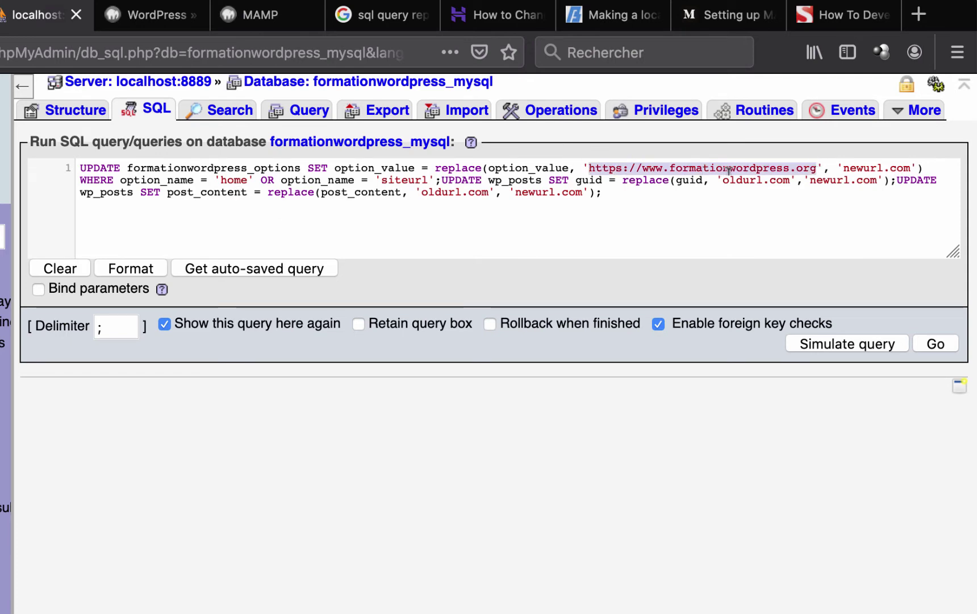
key(ctrl+c)
drag(724, 181, 790, 180)
key(ctrl+v)
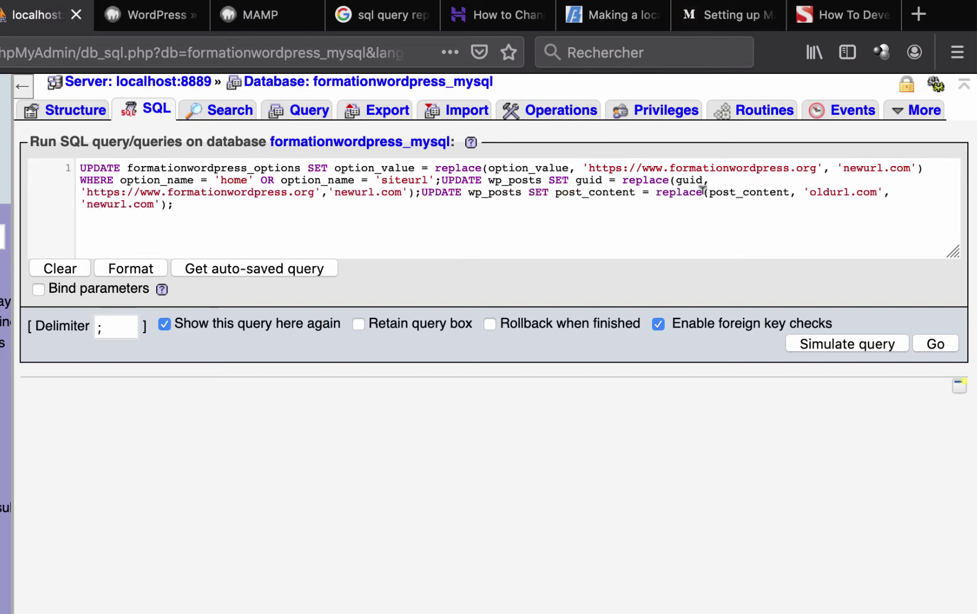
drag(810, 188, 879, 189)
key(ctrl+v)
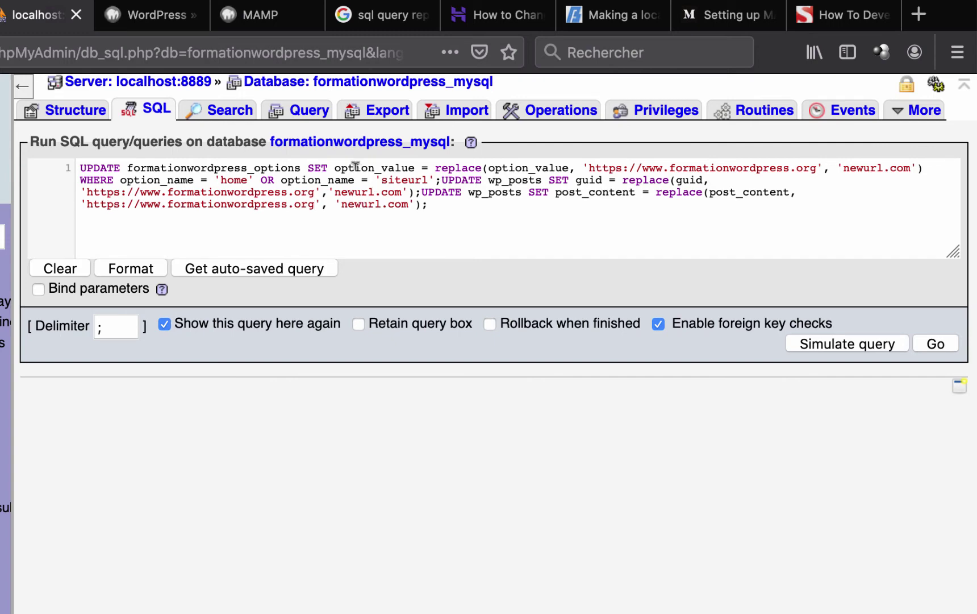
- Rename wp_posts to formationwordpress_posts in the guid and post_content updates
click(503, 181)
key(BackSpace)
key(BackSpace)
text(formationwordpres)
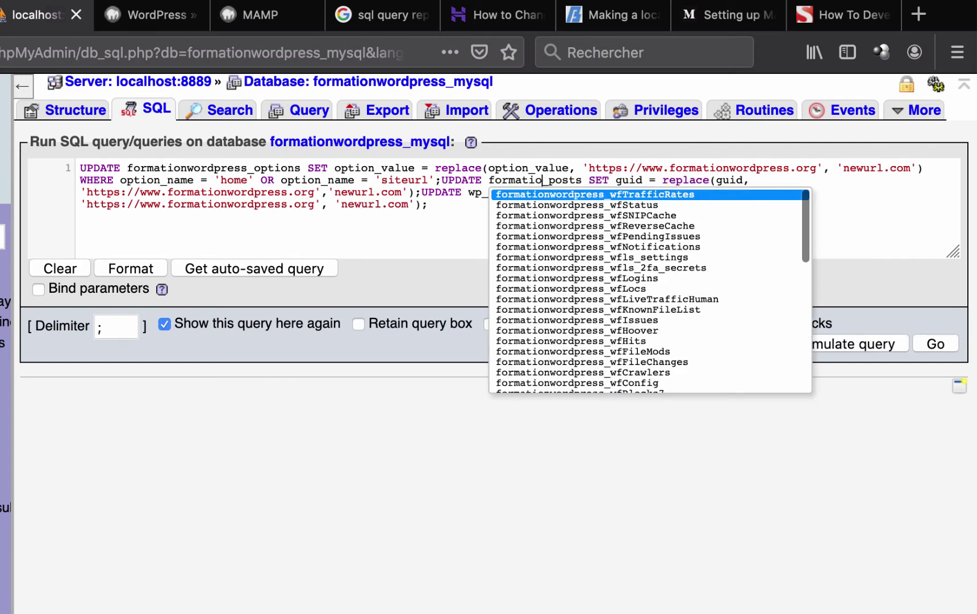
text(s)
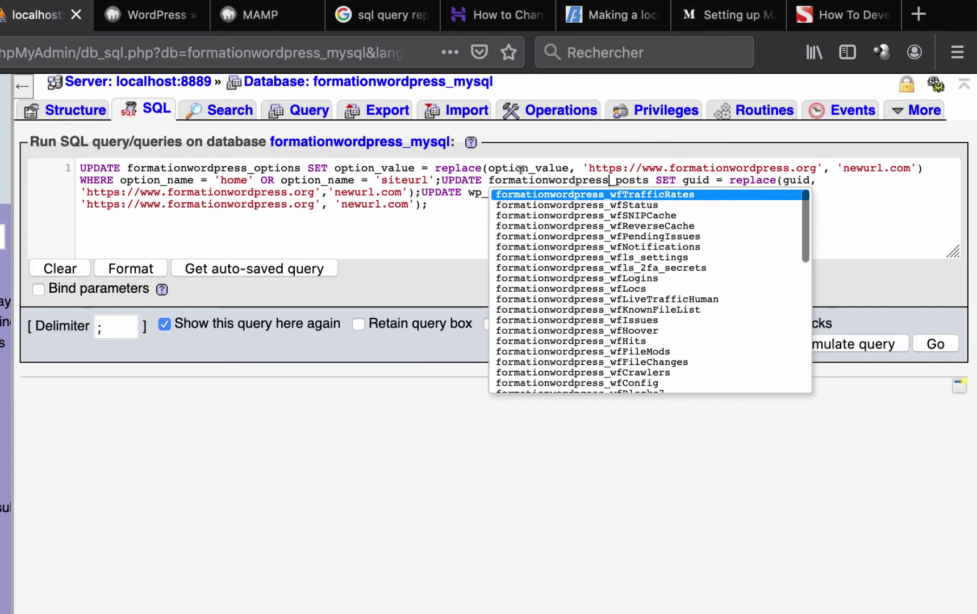
click(447, 180)
key(BackSpace)
key(BackSpace)
text(formationwo)
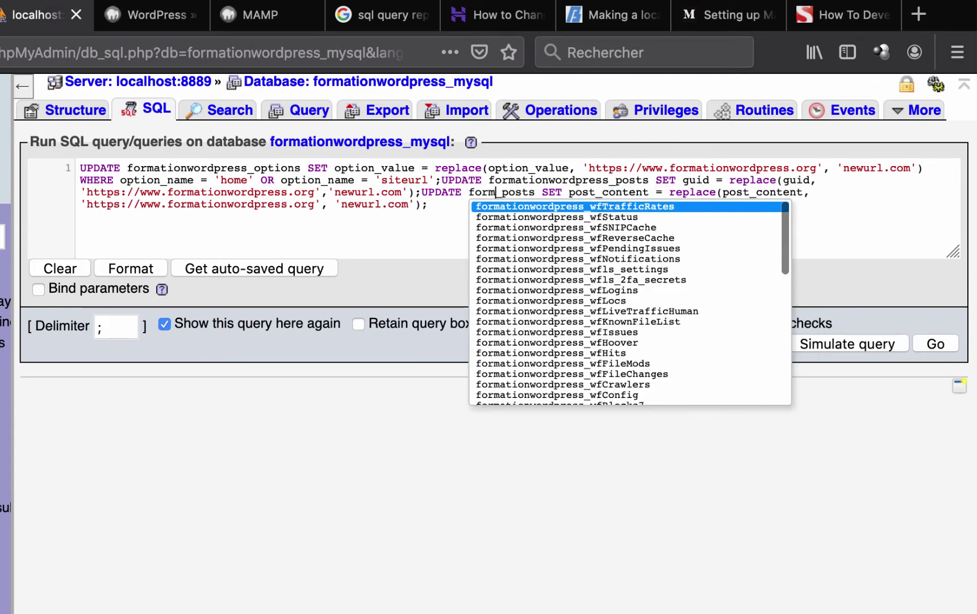
text(rdpress)
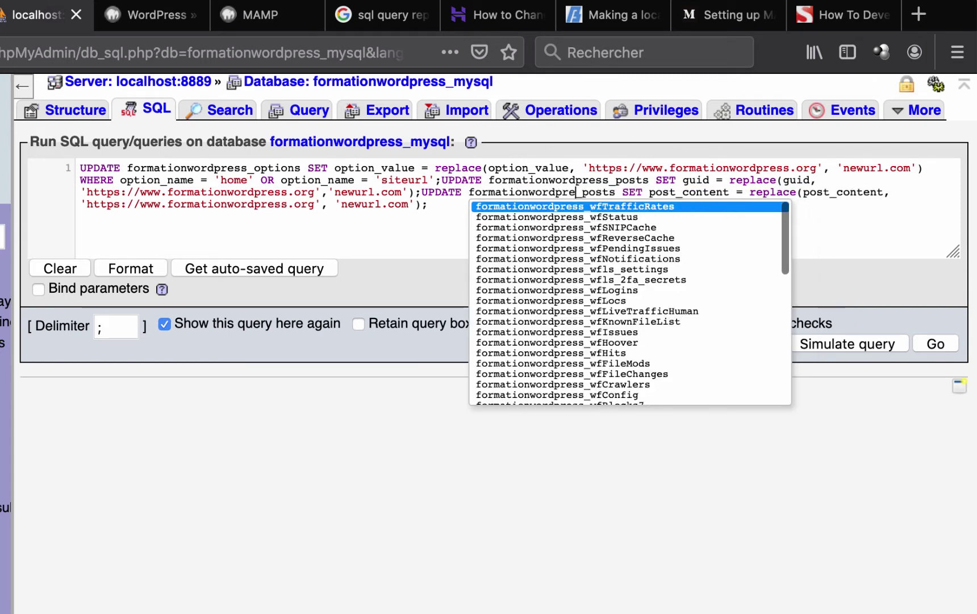
click(549, 180)
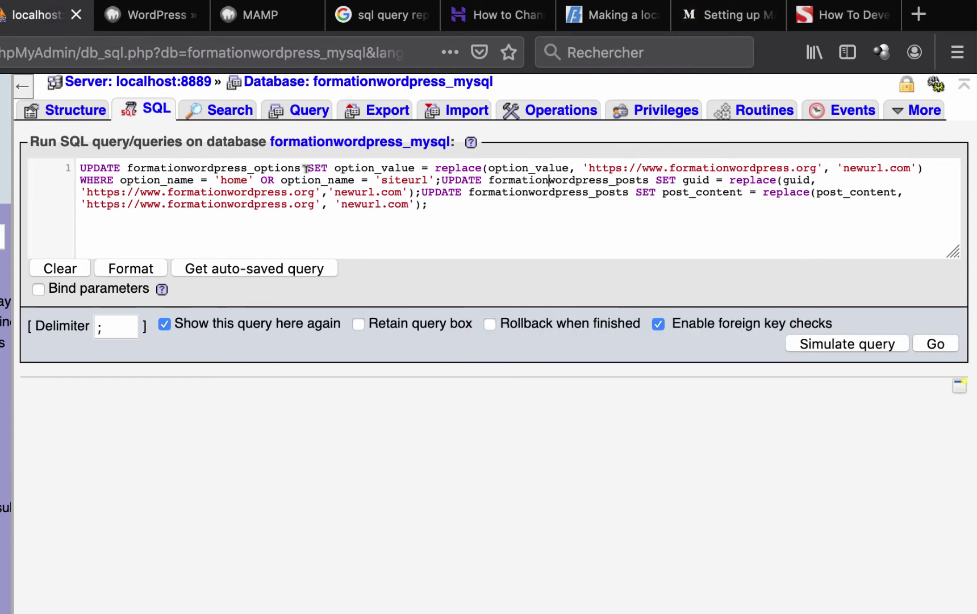
click(173, 19)
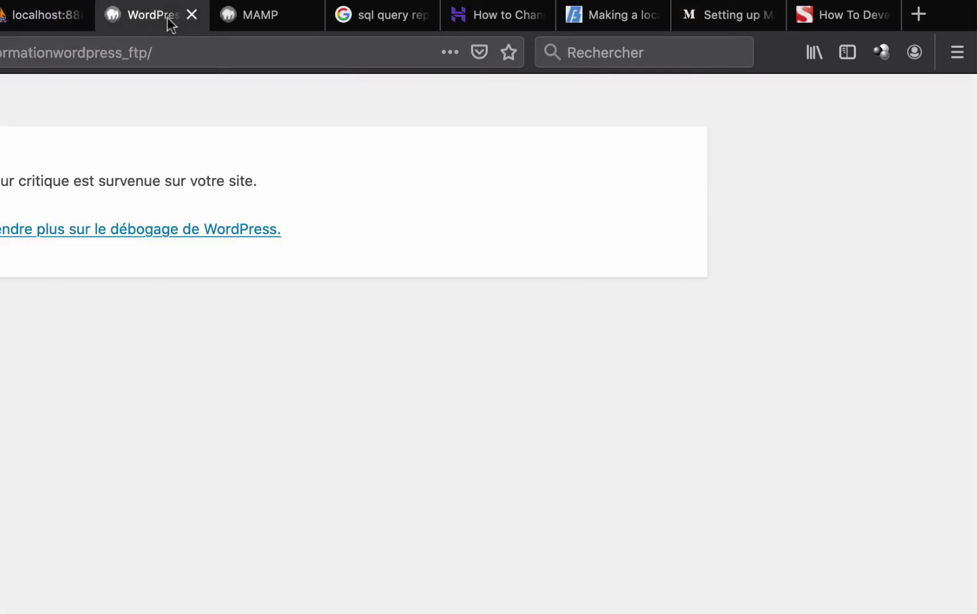
double_click(149, 50)
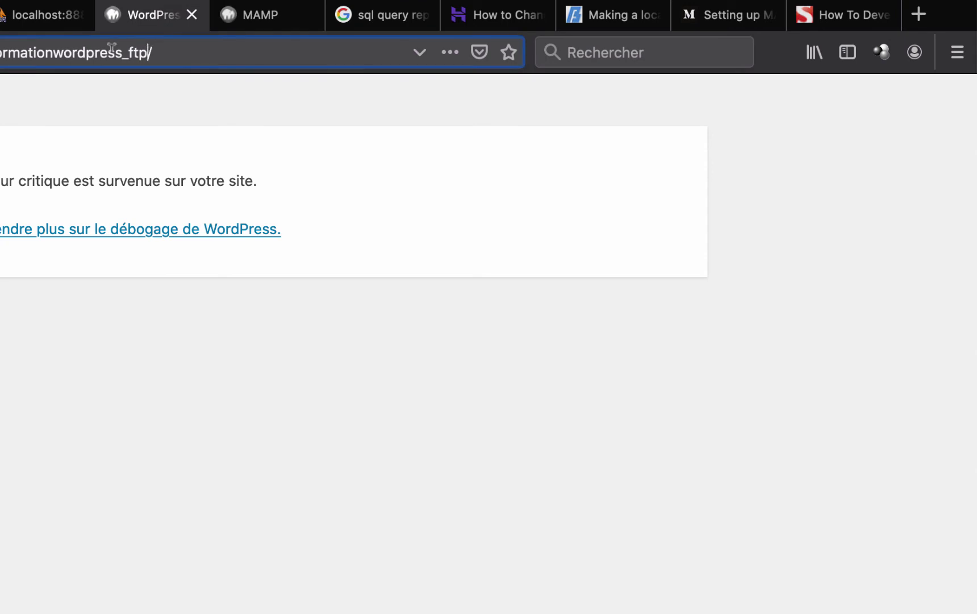
click(17, 17)
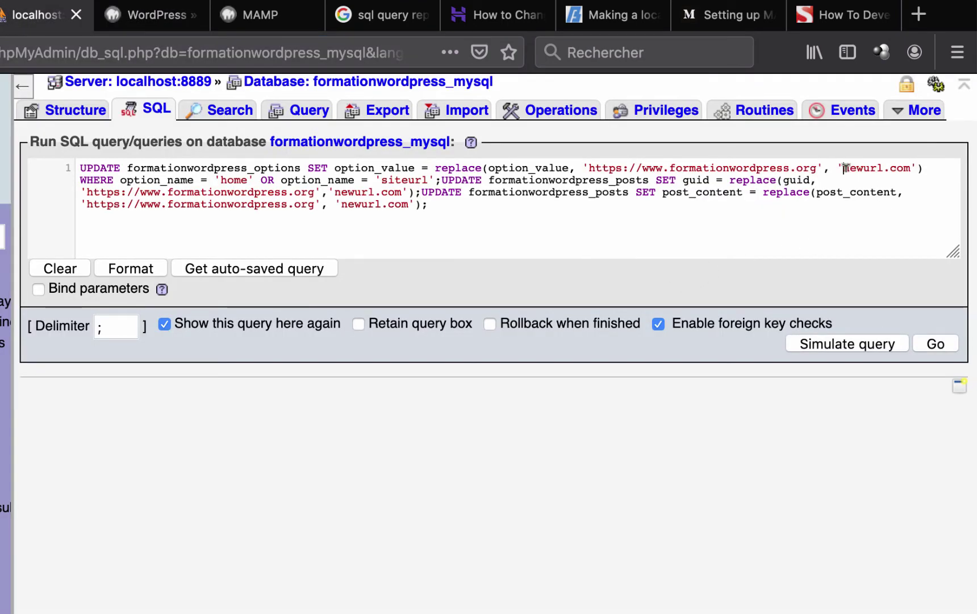
drag(843, 168, 909, 165)
key(super+v)
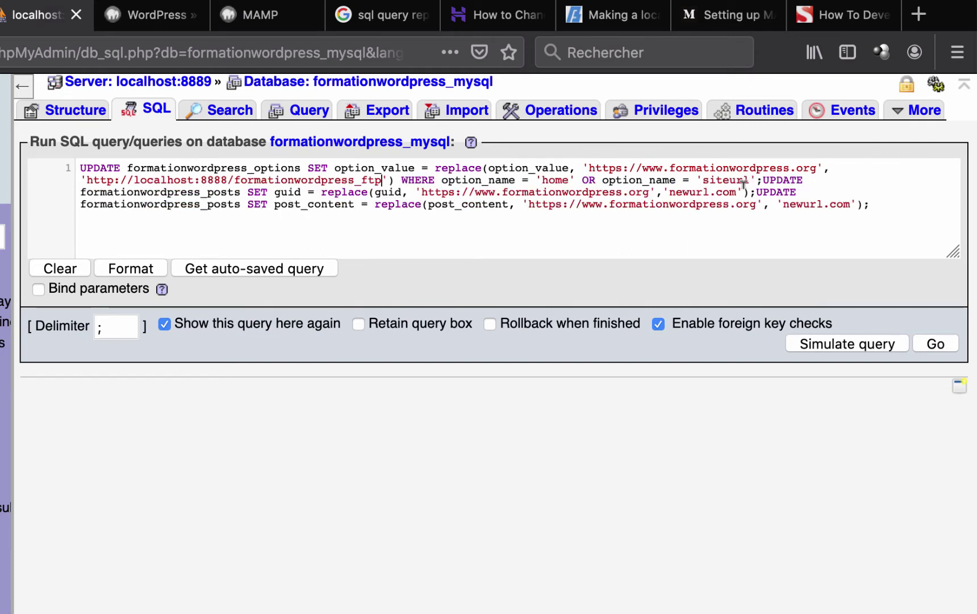
drag(667, 192, 736, 191)
key(super+v)
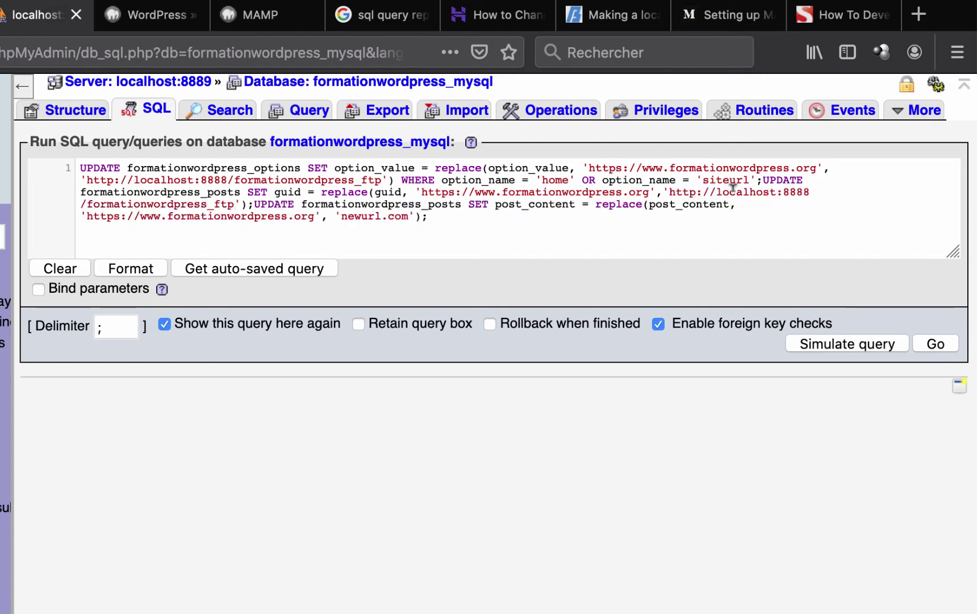
drag(339, 210, 407, 208)
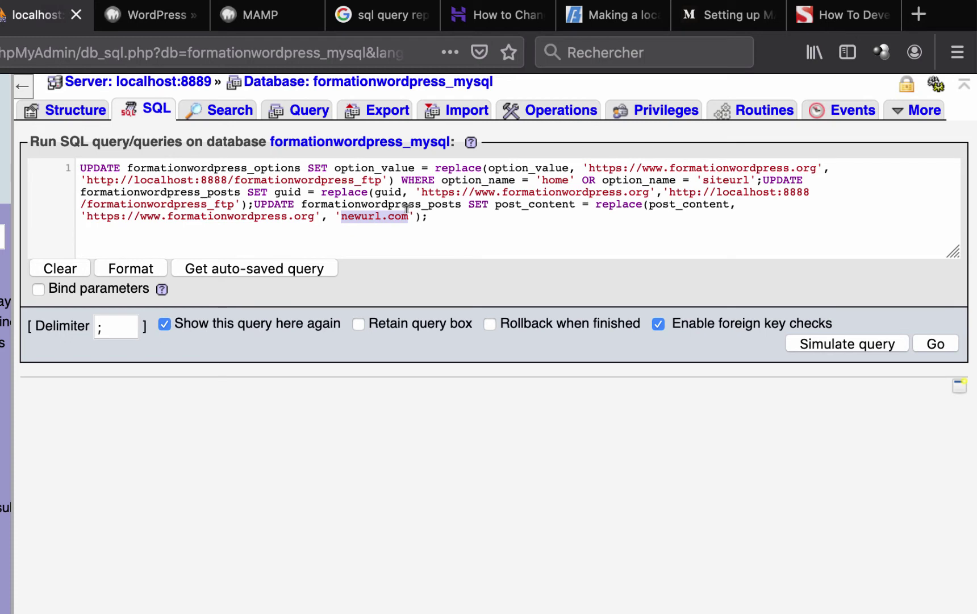
key(super+v)
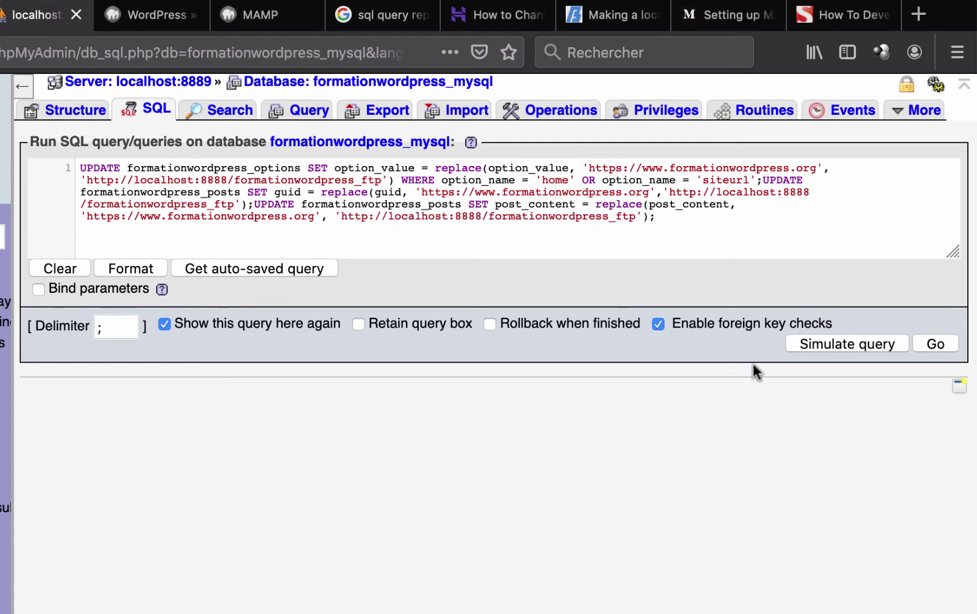
- Simulate, then run the three updates (1, 292 and 159 rows) and reload the site
click(836, 345)
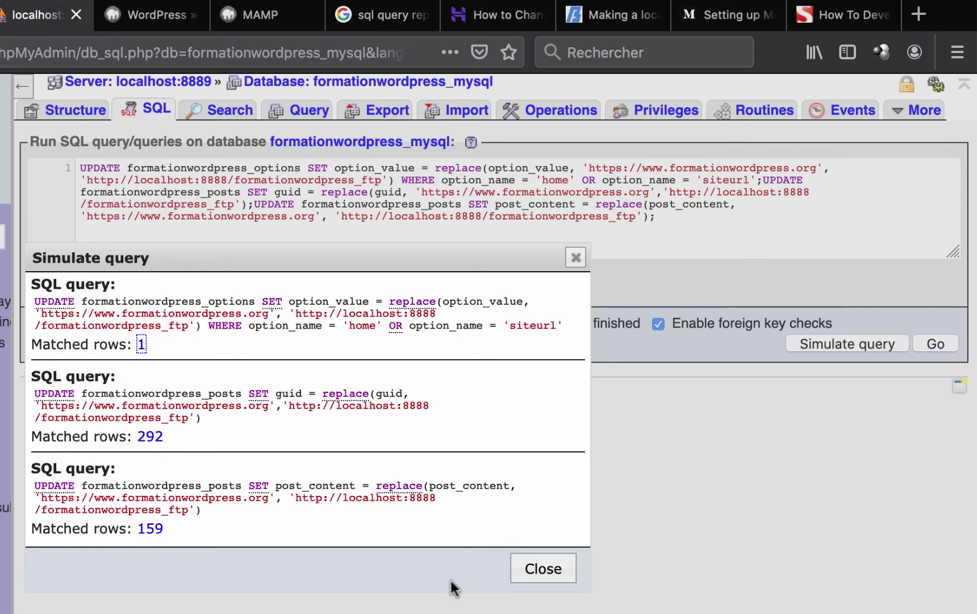
click(529, 575)
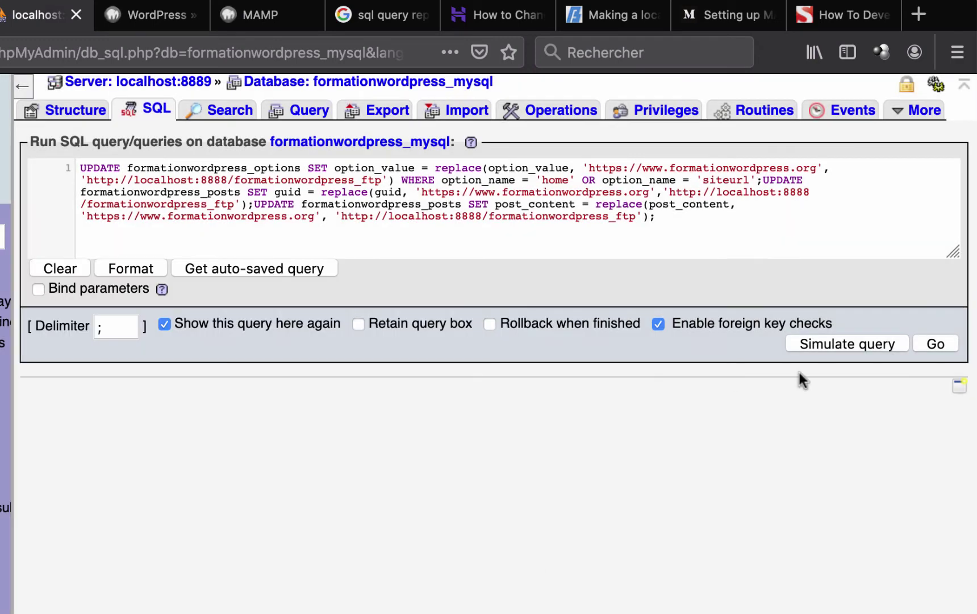
click(935, 344)
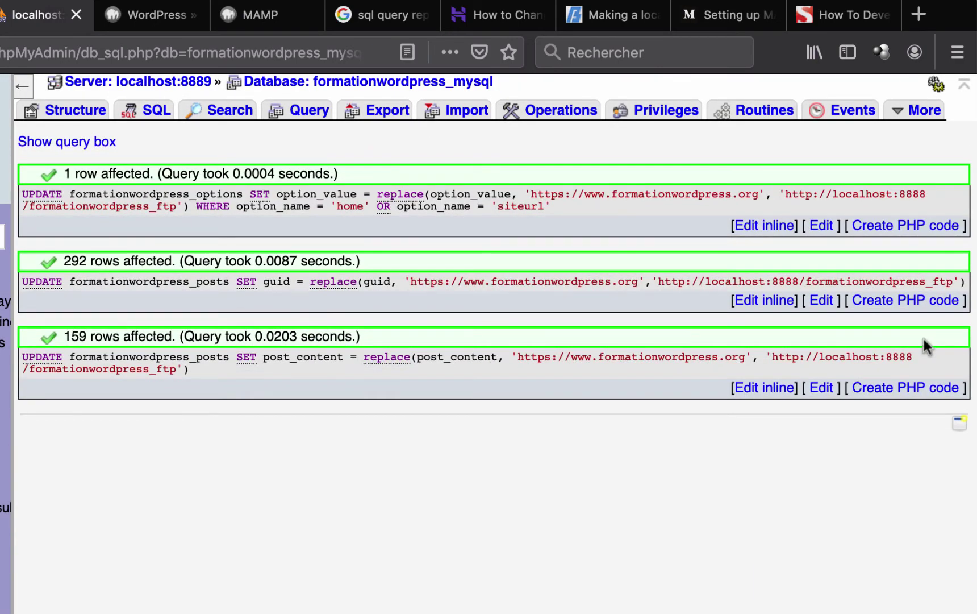
click(146, 18)
click(61, 64)
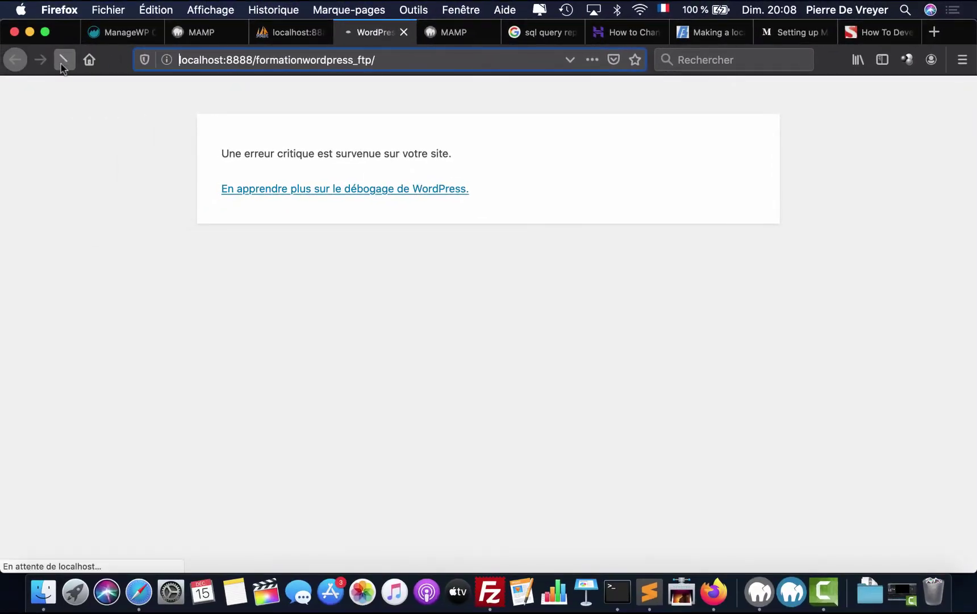
- Start a new SQL query and copy the wp_postmeta meta_value UPDATE from the Hostinger tutorial
click(281, 34)
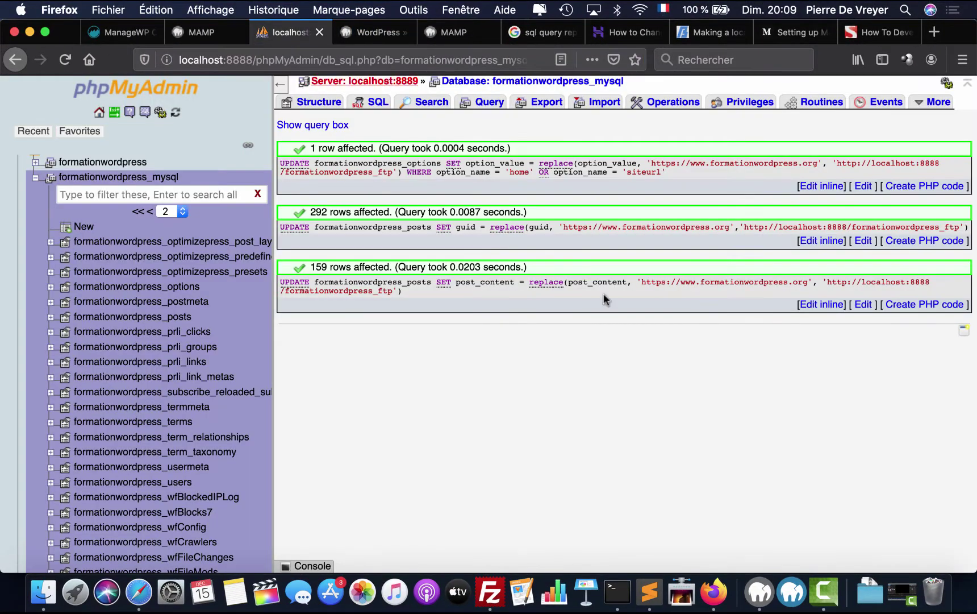
click(375, 103)
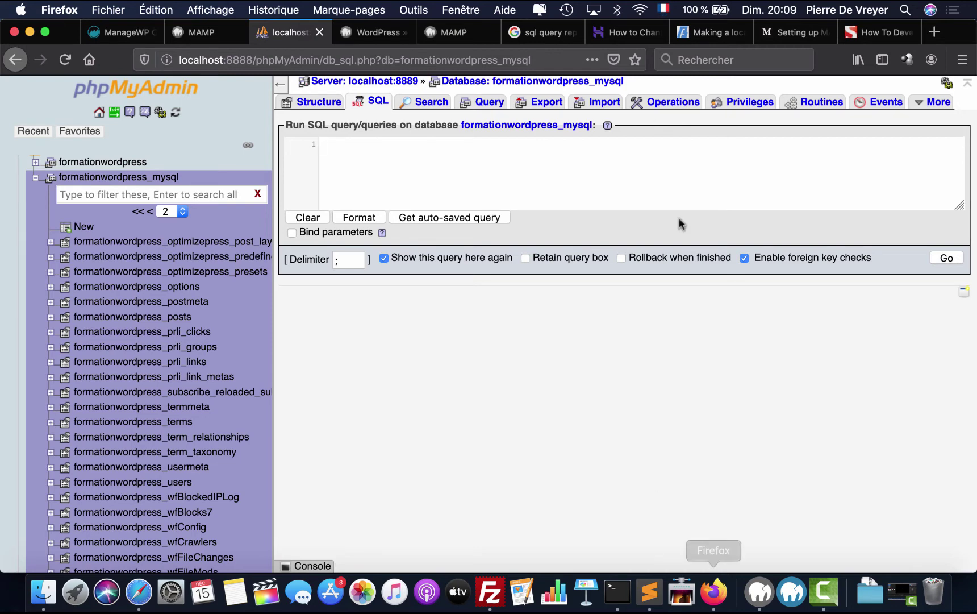
click(872, 33)
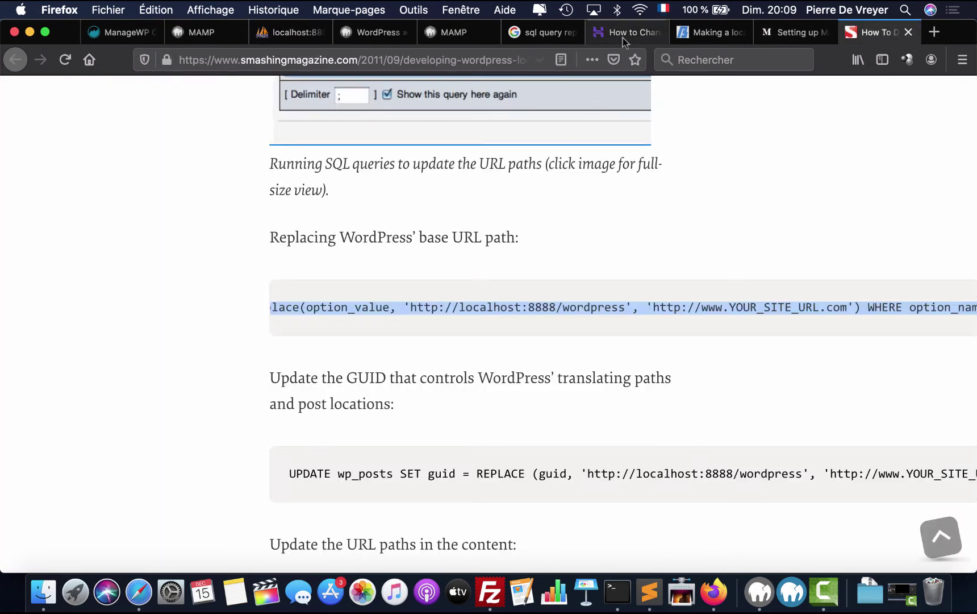
click(622, 34)
triple_click(414, 372)
key(super+c)
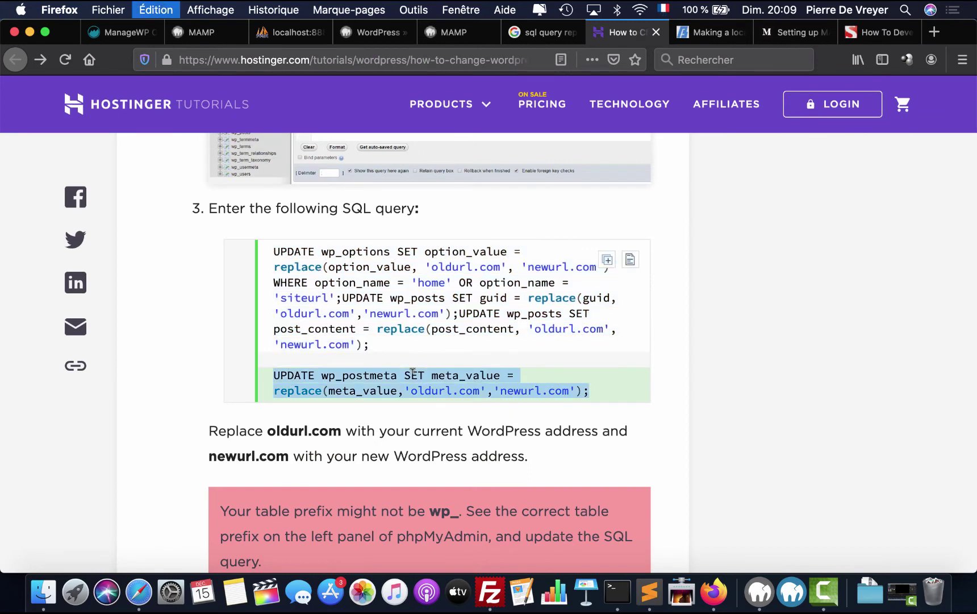
- Paste the wp_postmeta UPDATE query into the empty SQL editor
click(367, 35)
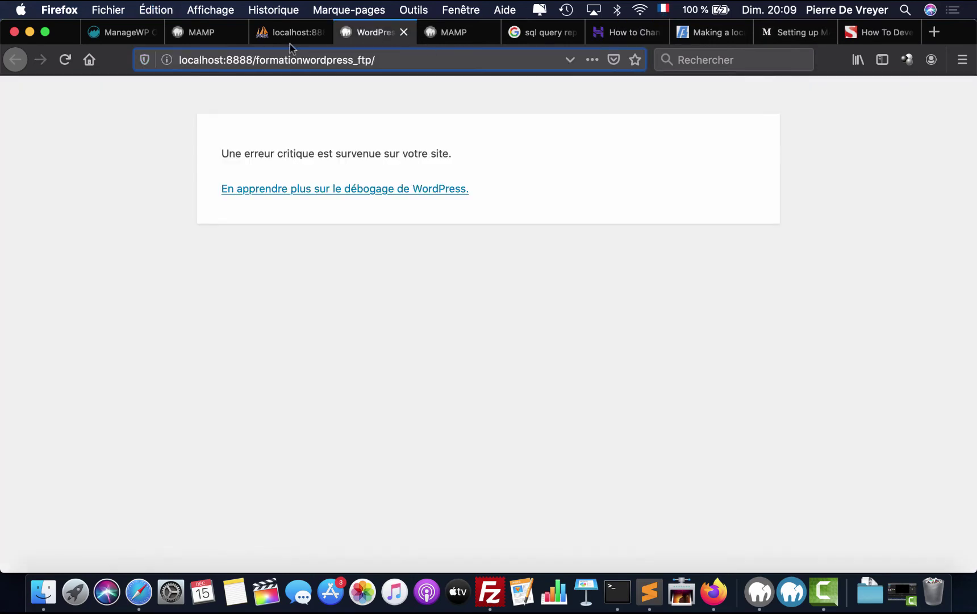
click(290, 40)
click(352, 182)
key(super+v)
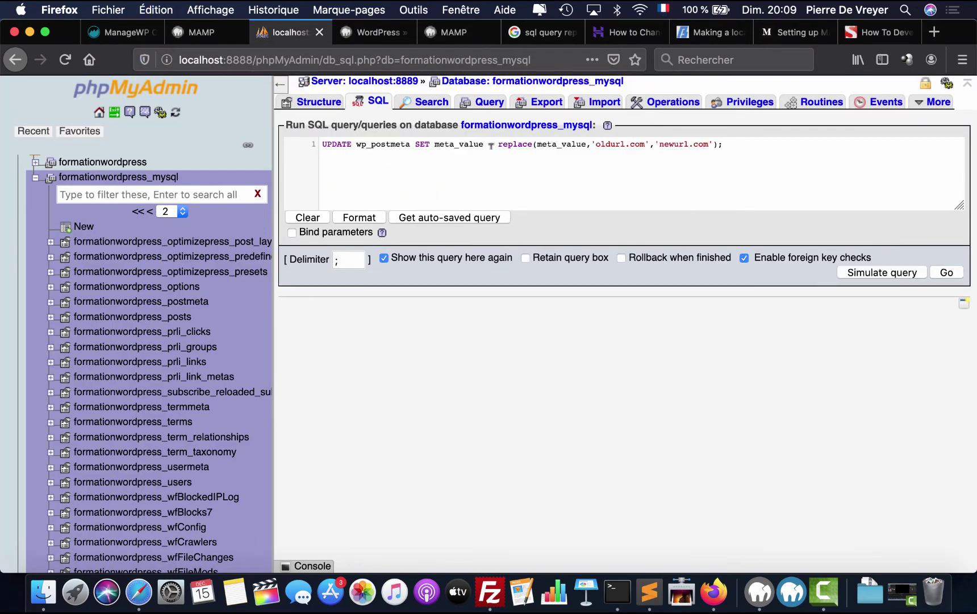
- Change the query's table name to formationwordpress_postmeta
click(367, 144)
key(BackSpace)
key(BackSpace)
text(formationwordpress)
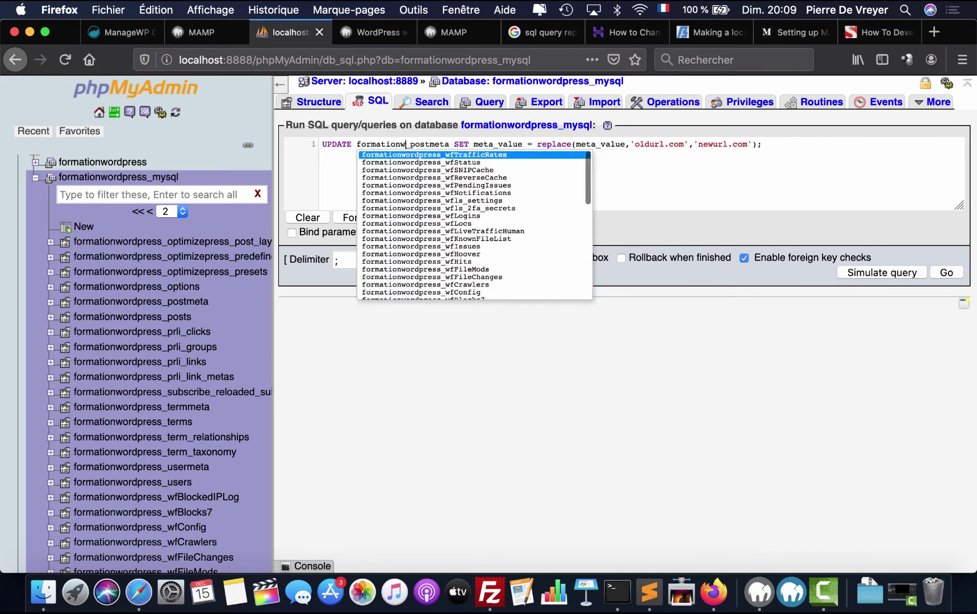
click(619, 162)
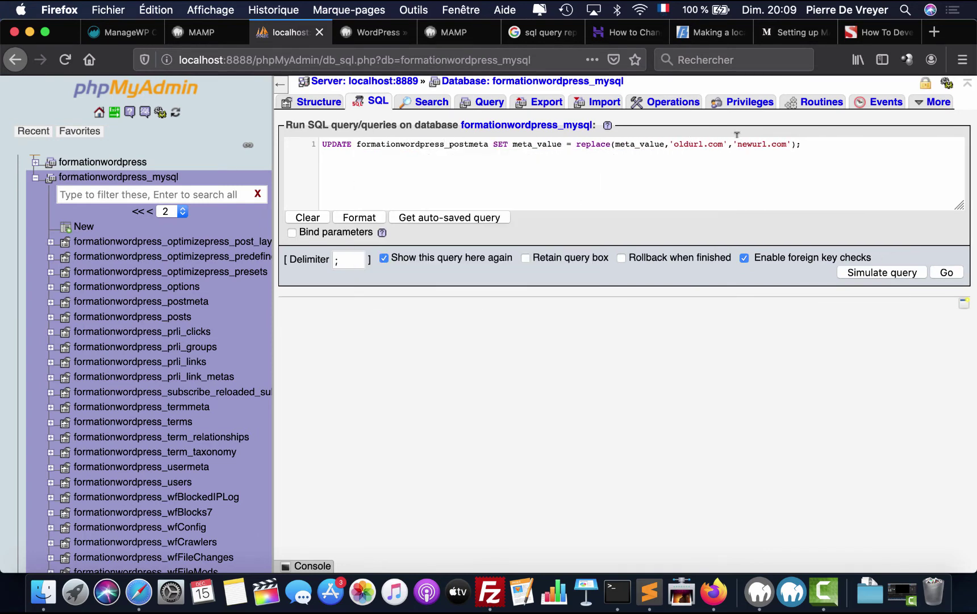
drag(738, 144, 787, 144)
click(372, 32)
drag(373, 59, 177, 58)
key(super+c)
click(290, 32)
key(super+v)
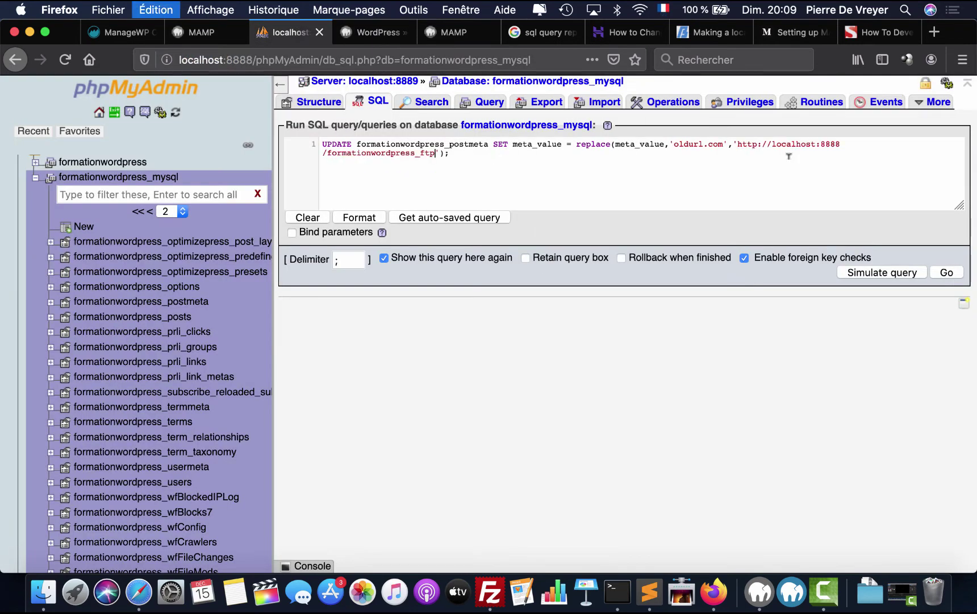
drag(674, 144, 723, 144)
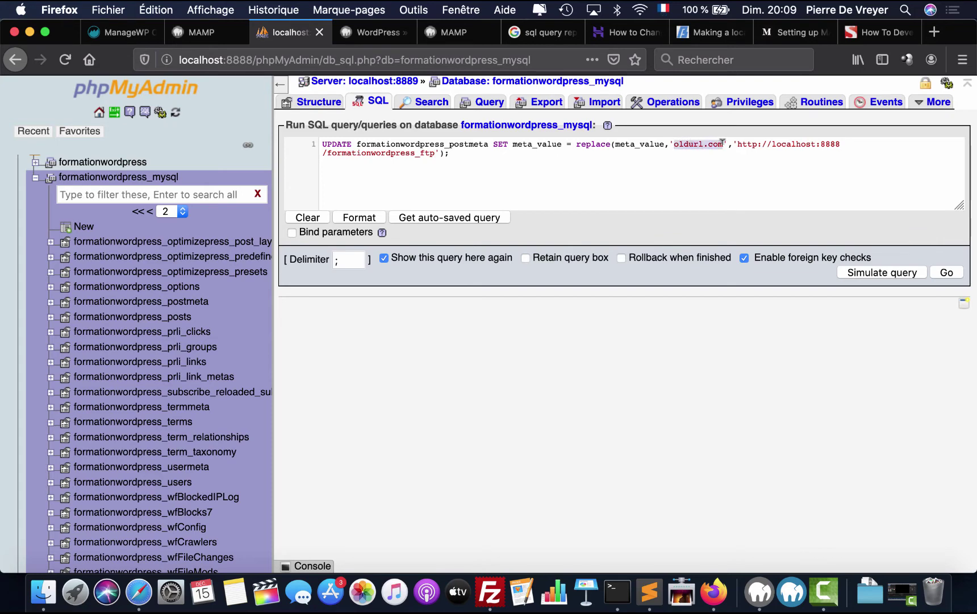
text(https://www)
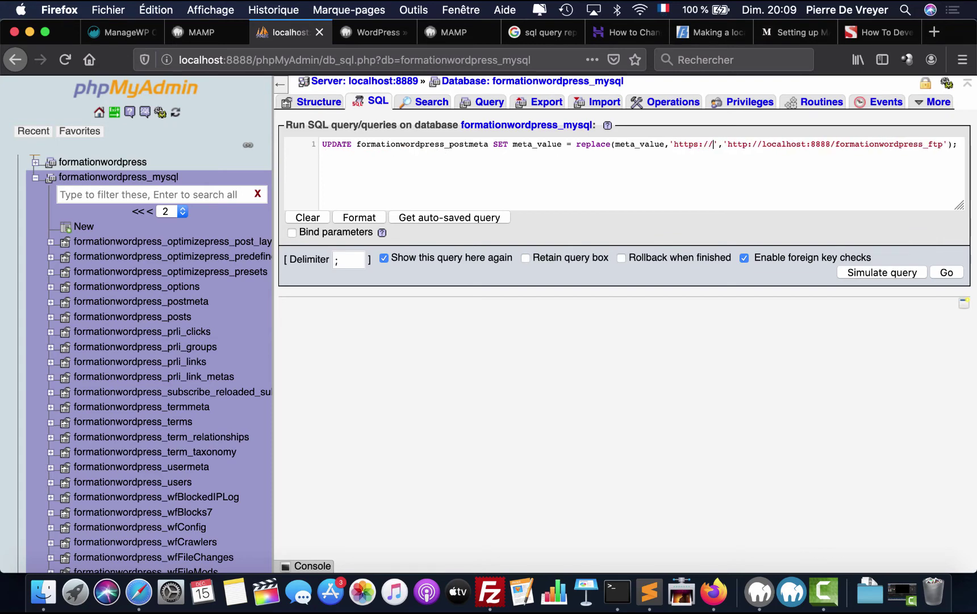
text(.formationwordpress.o)
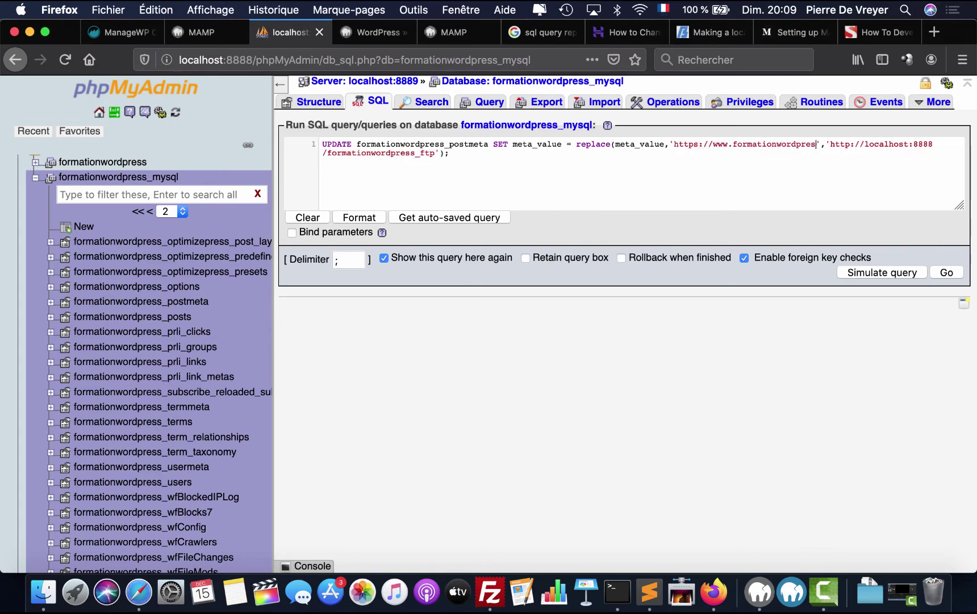
text(rg)
- Simulate, then run the postmeta replace (353 rows); the site still shows a critical error
click(864, 274)
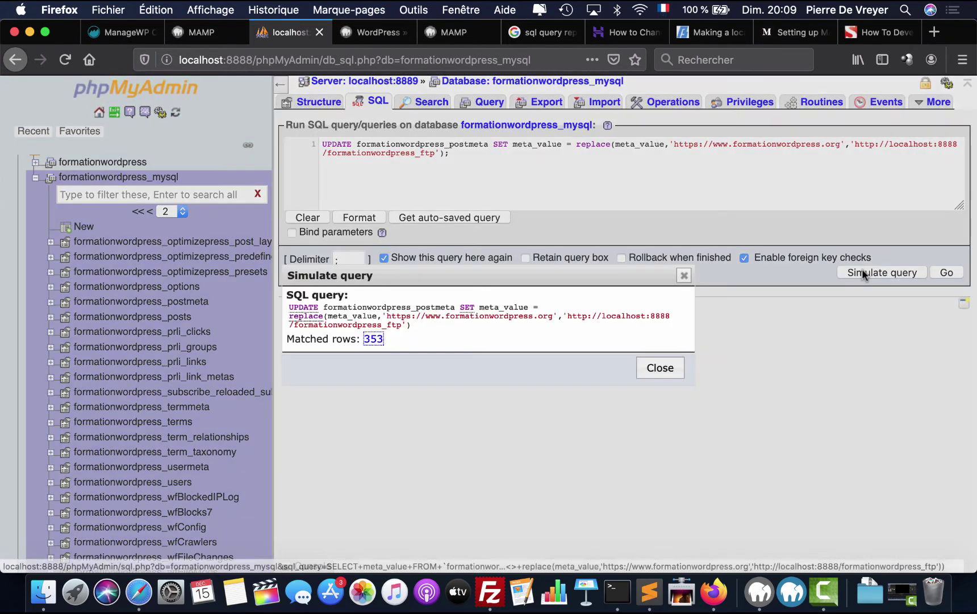
click(663, 366)
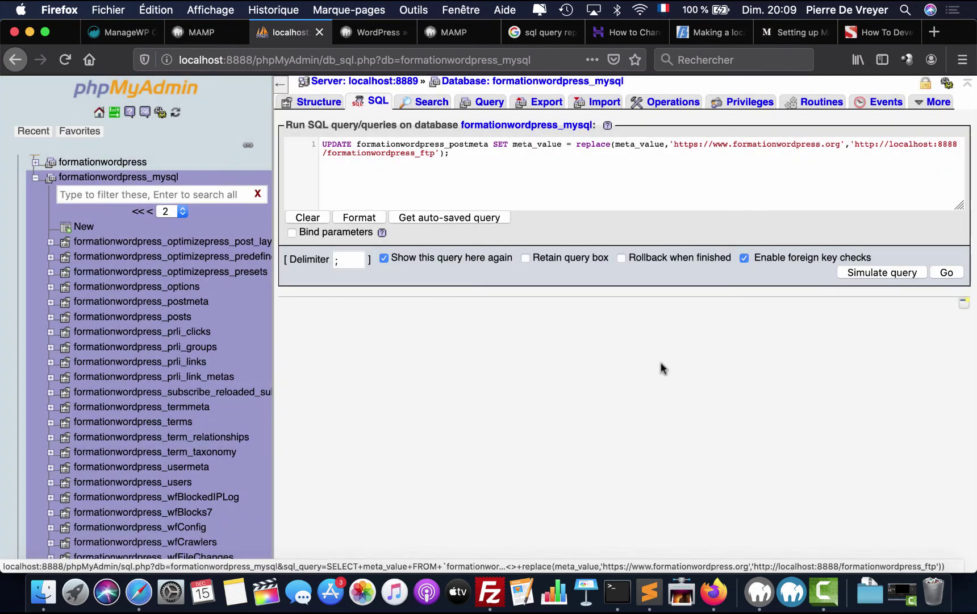
click(944, 273)
click(398, 28)
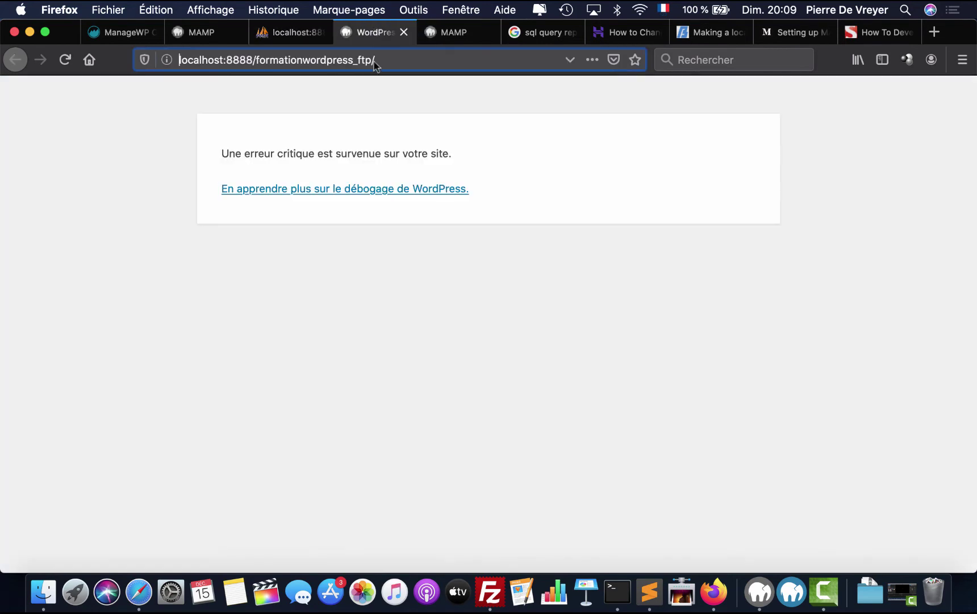
click(432, 190)
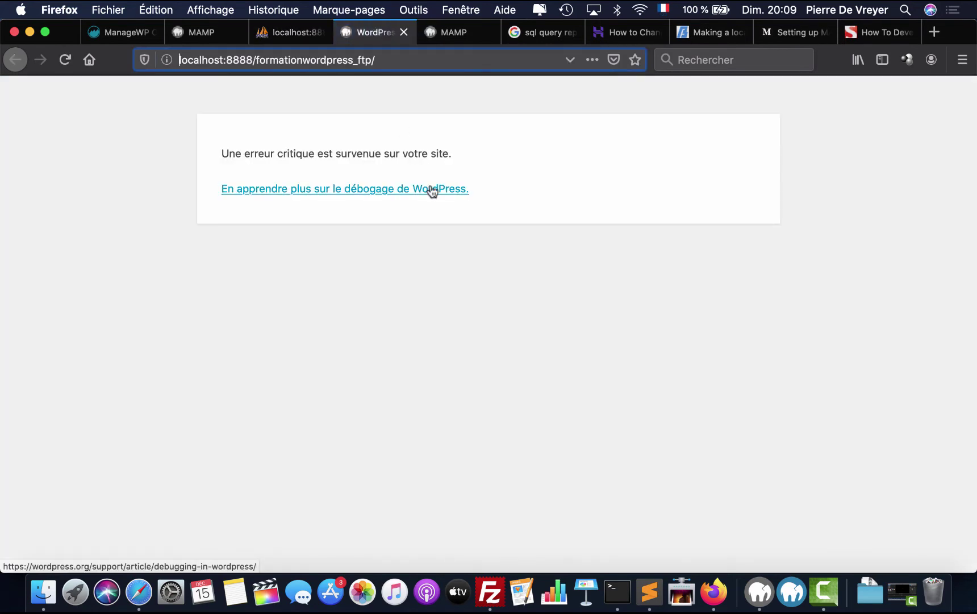
click(300, 33)
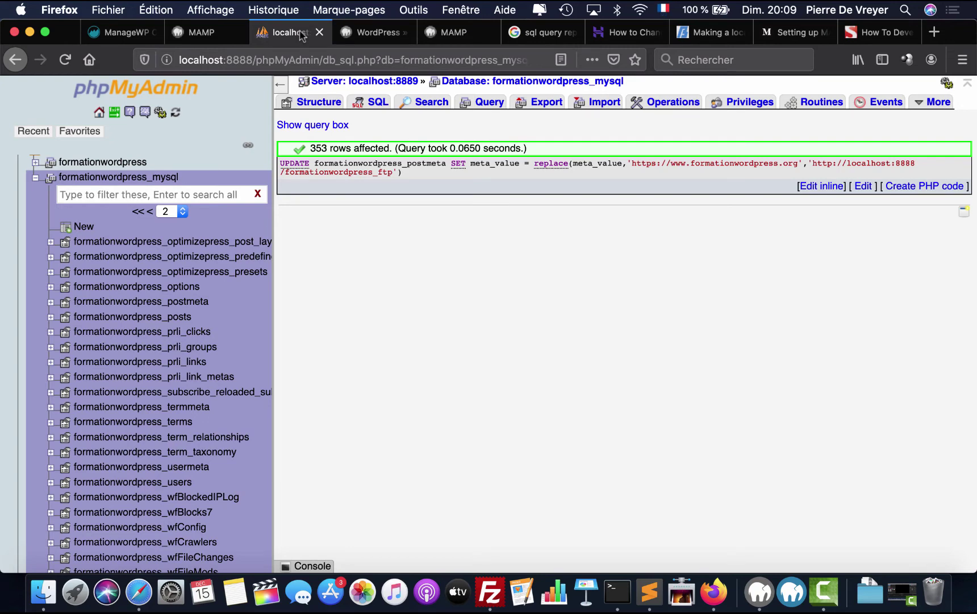
click(375, 33)
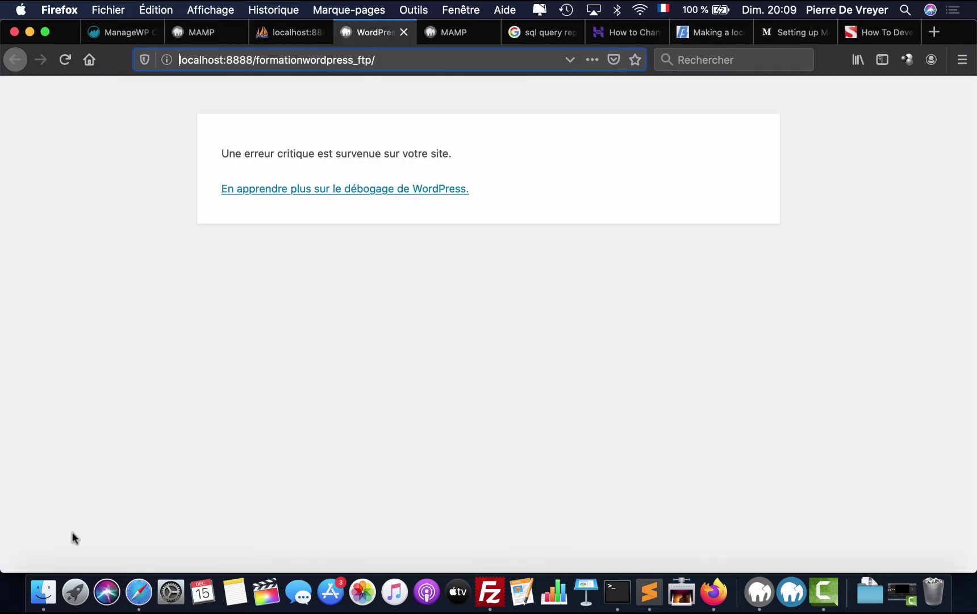
- Move the dap folder from Téléchargements into the formationwordpress_ftp folder in Finder
click(43, 591)
click(458, 10)
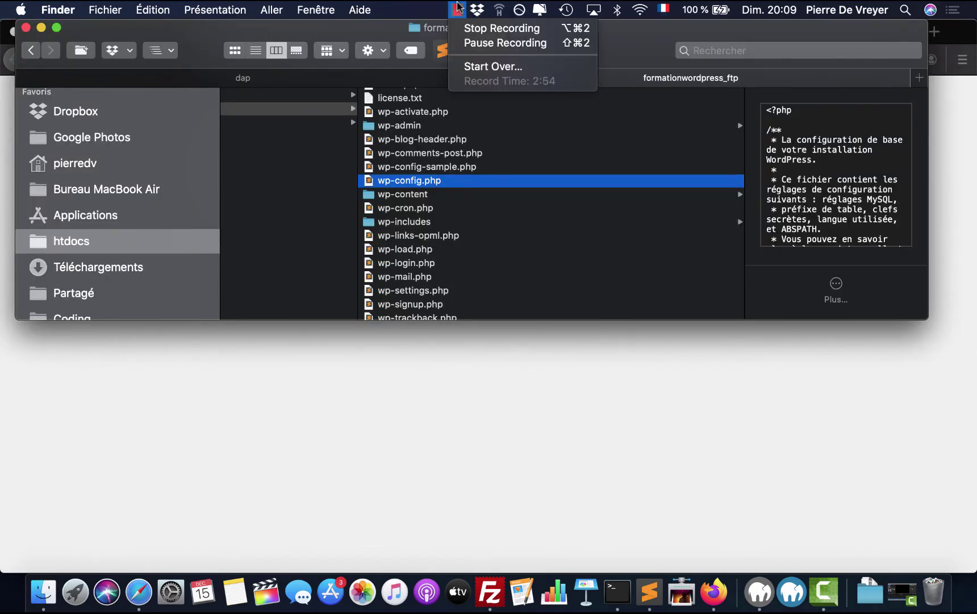
click(491, 41)
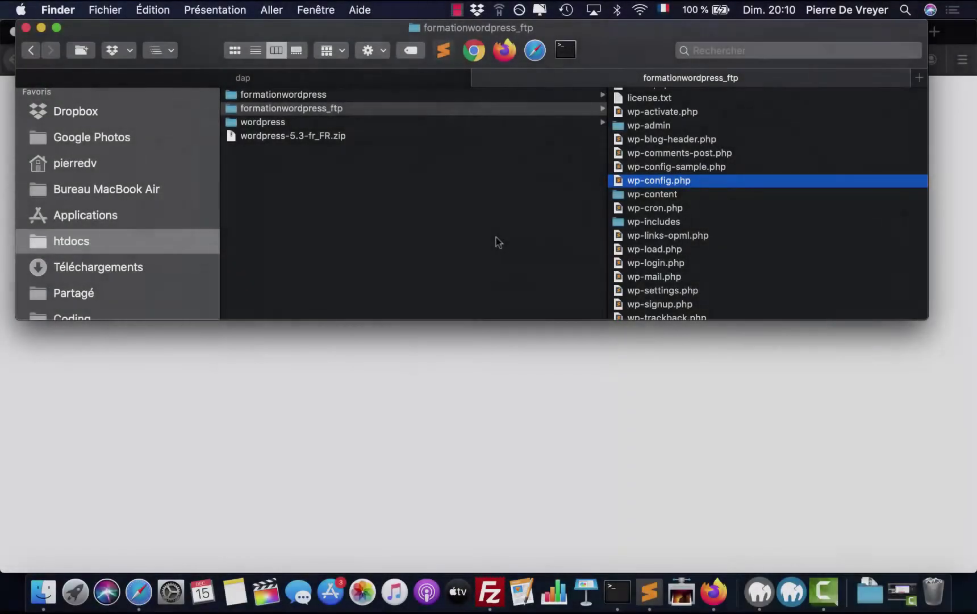
scroll(709, 187, up, 3)
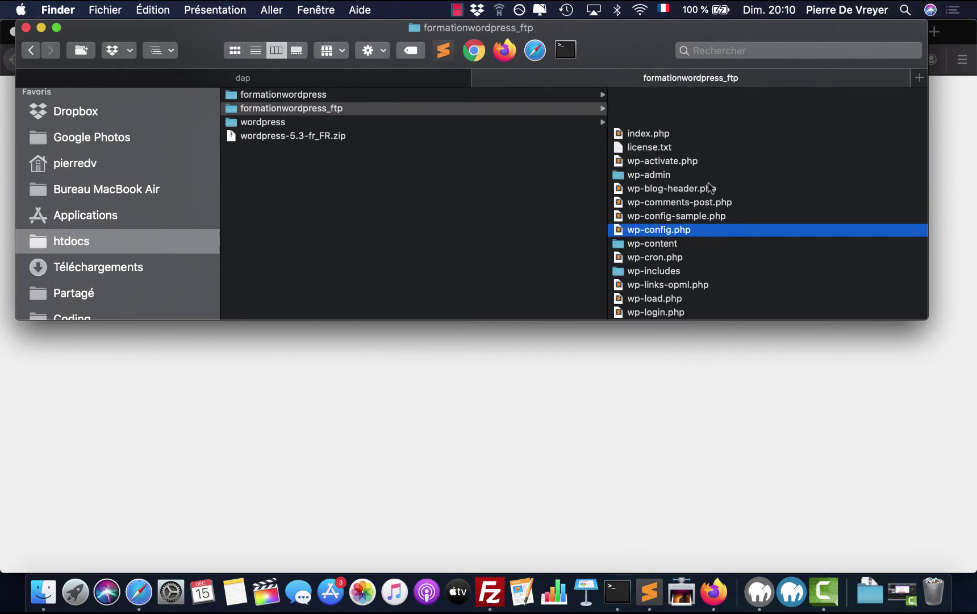
click(270, 79)
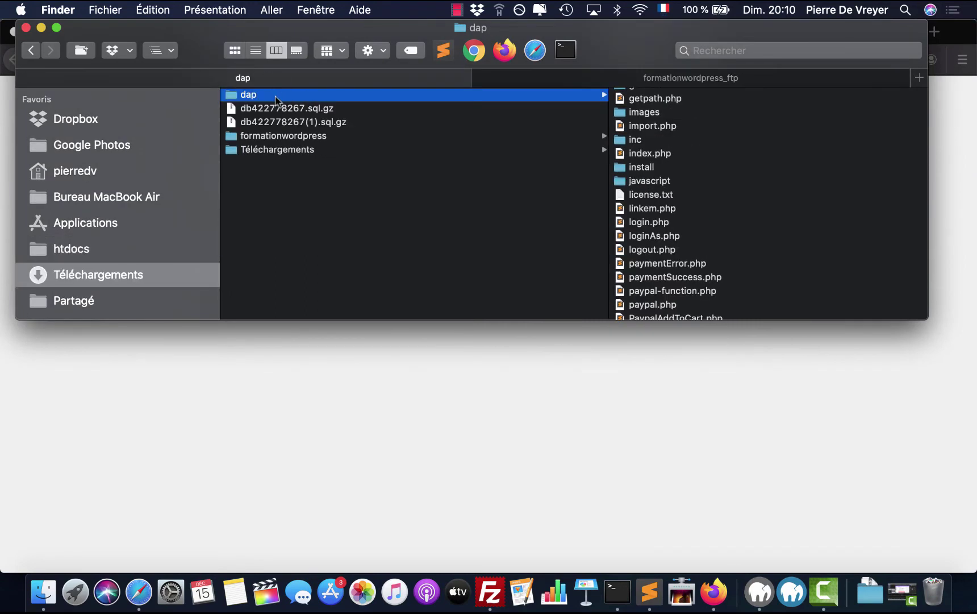
drag(284, 100, 552, 81)
click(556, 82)
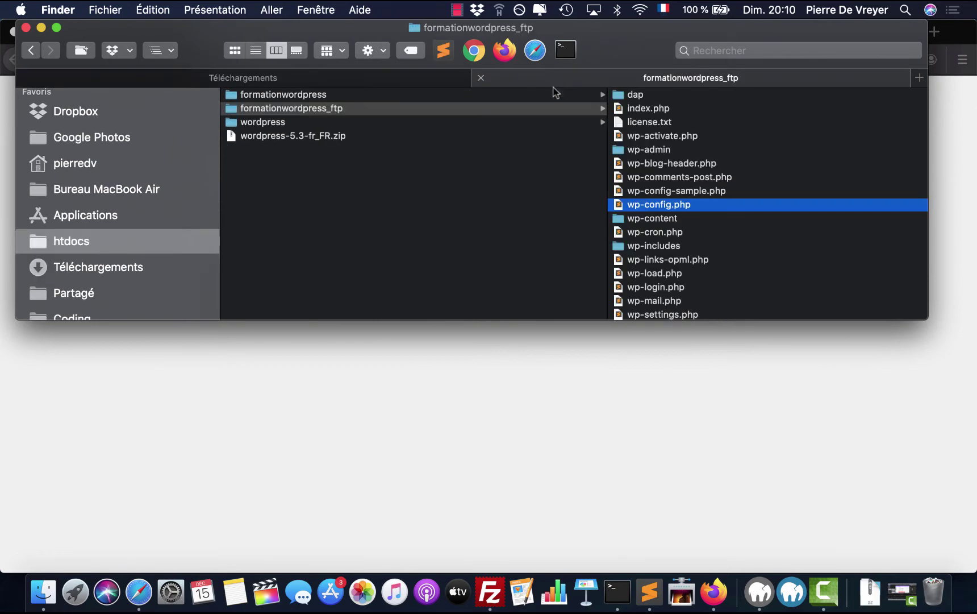
- Load the local site's wp-login.php page, which still shows the critical error
click(458, 432)
drag(374, 59, 427, 60)
key(BackSpace)
key(Return)
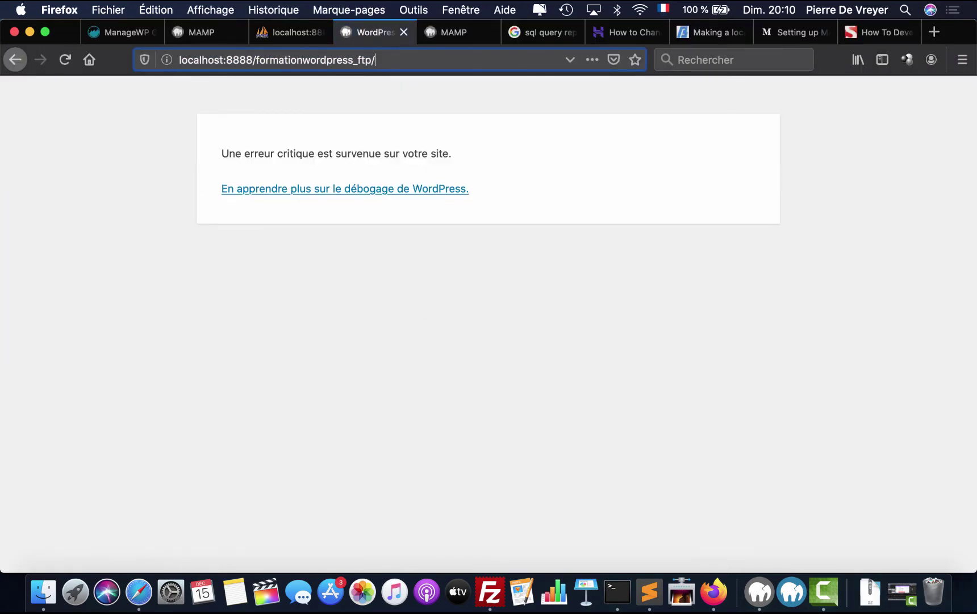
text(wp-login.php)
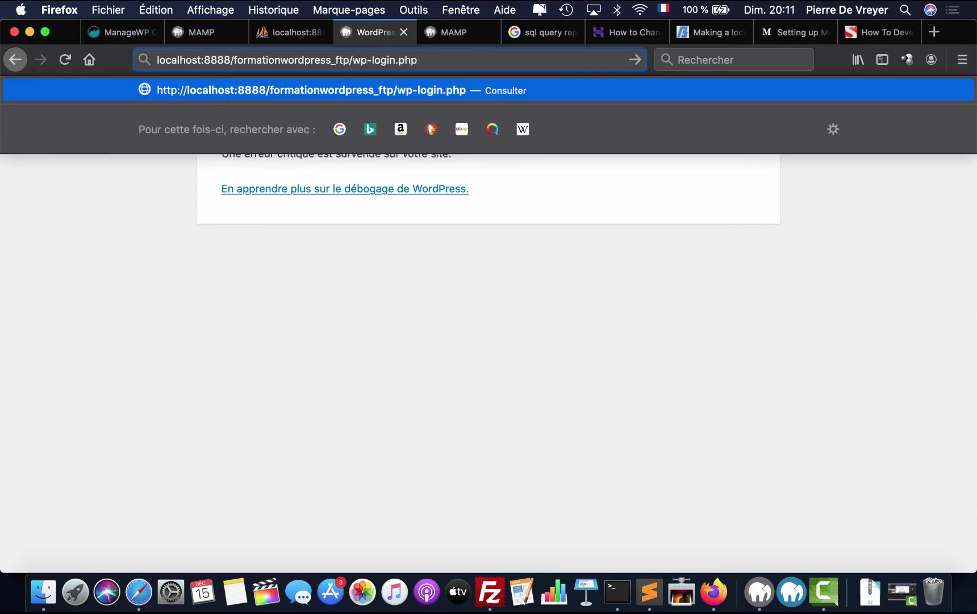
key(Return)
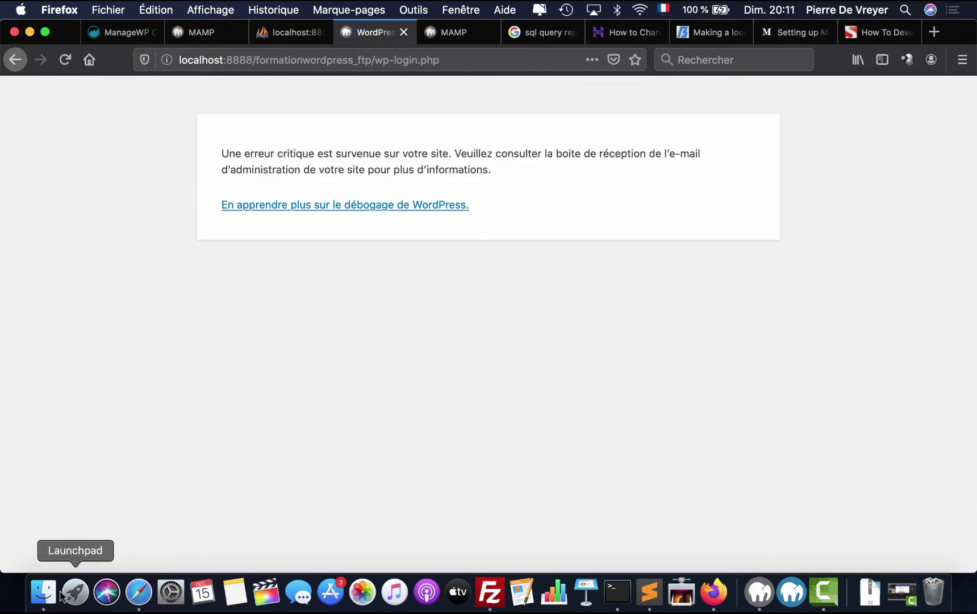
- Bring the formationwordpress_ftp Finder window back to the front
click(43, 591)
click(456, 10)
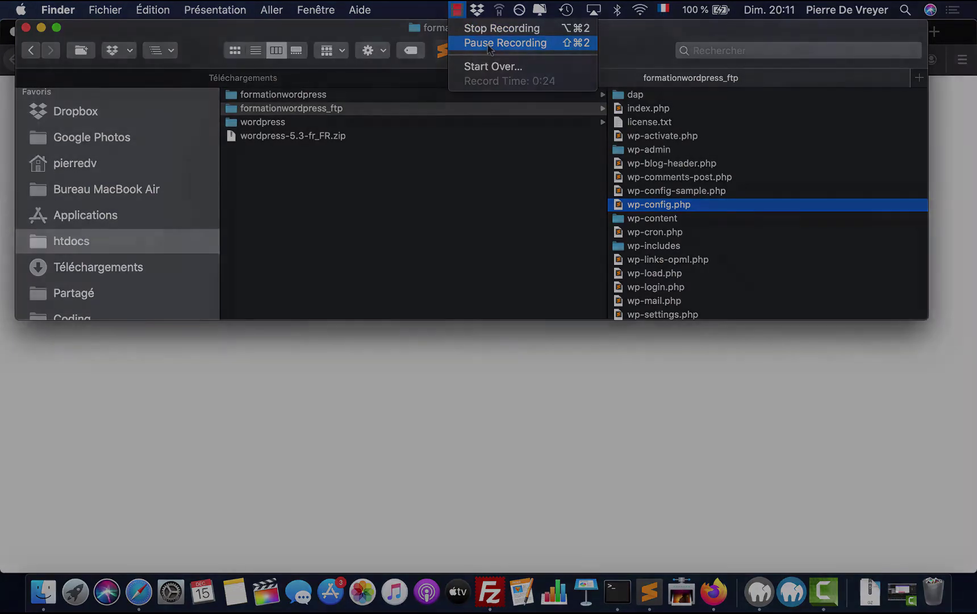
click(488, 44)
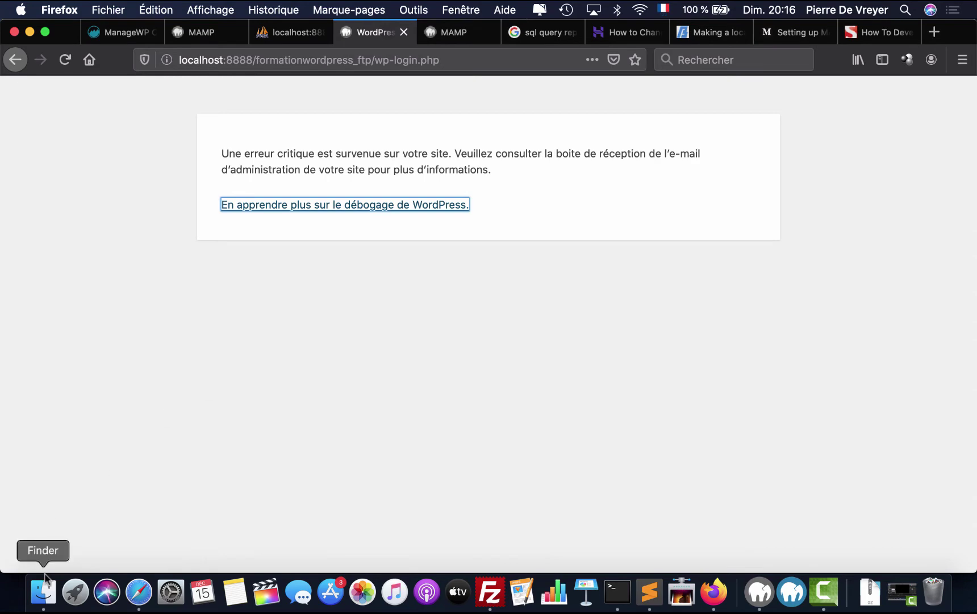
click(43, 592)
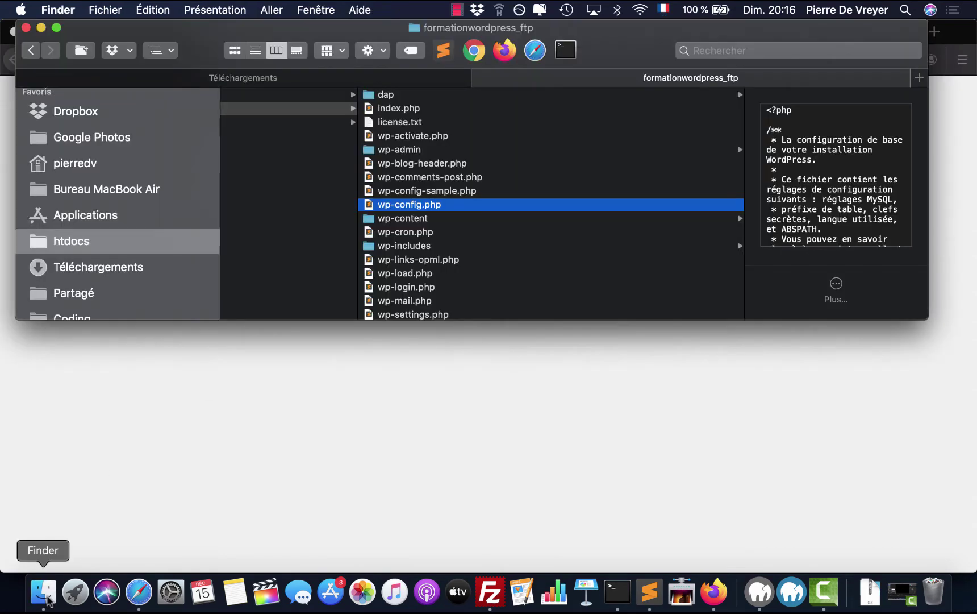
- Rename the https-redirection plugin folder in wp-content/plugins to https-redirection-OFF and retest the site
click(436, 219)
click(579, 137)
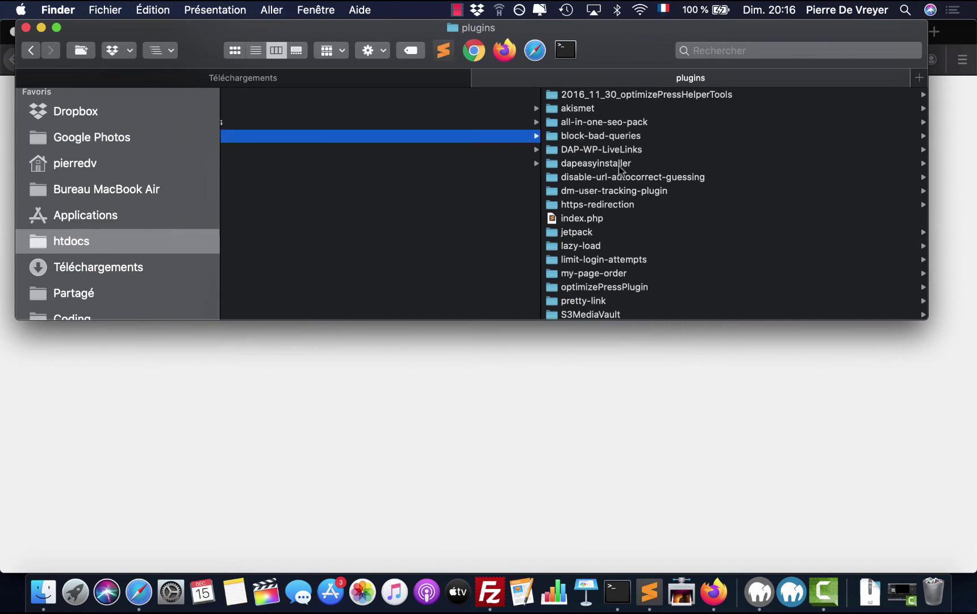
click(611, 203)
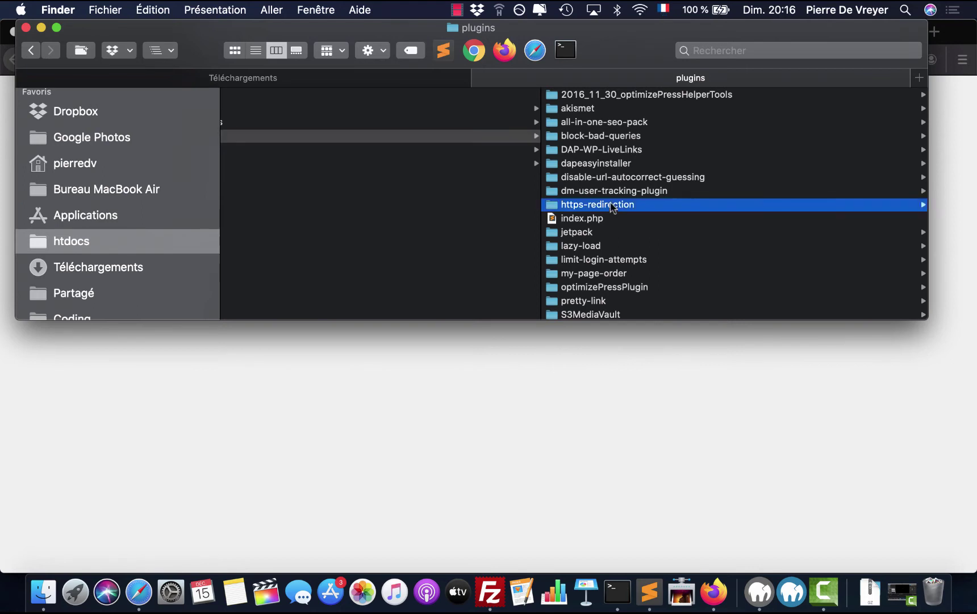
key(Return)
text(-OFF)
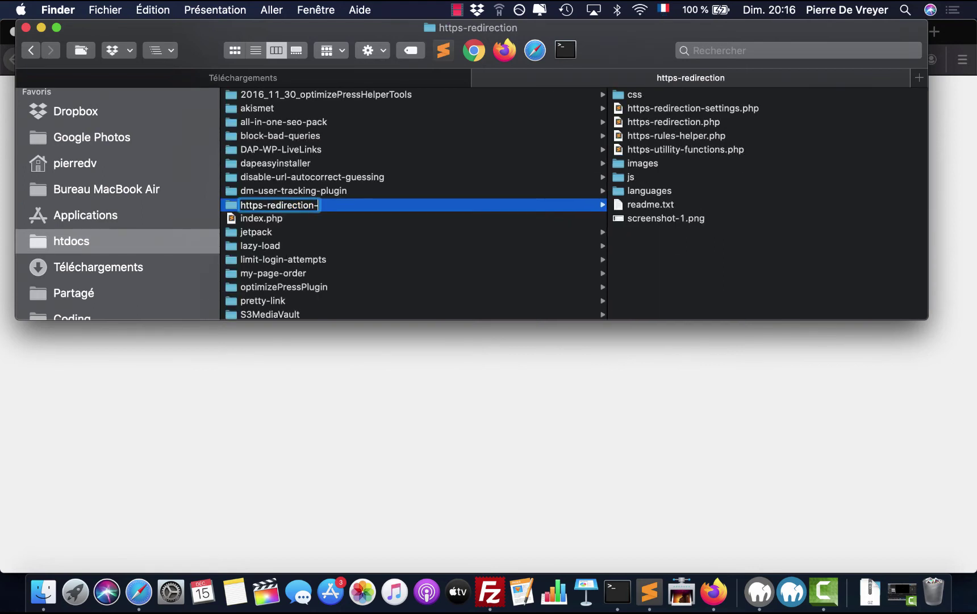
key(Return)
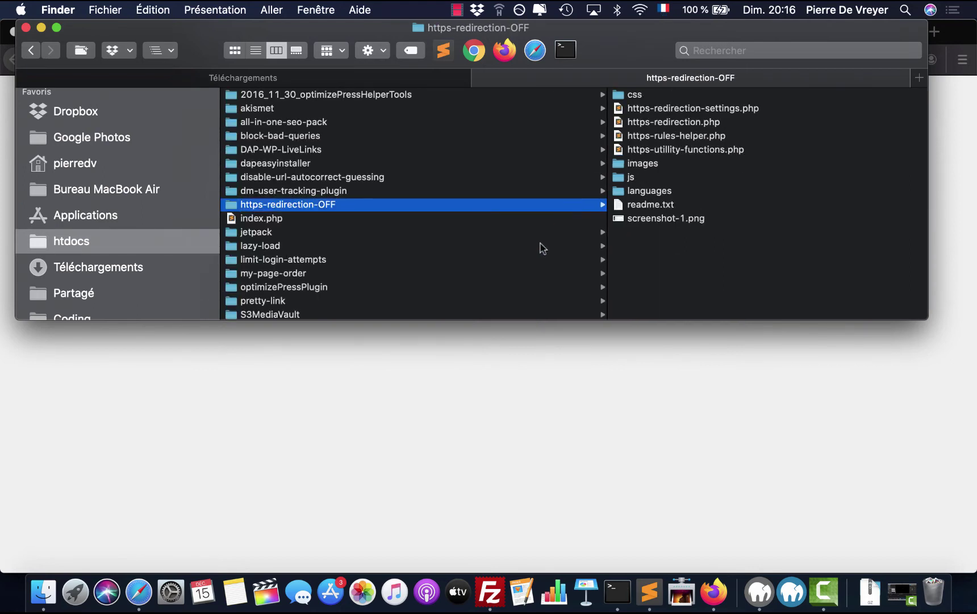
scroll(424, 275, down, 5)
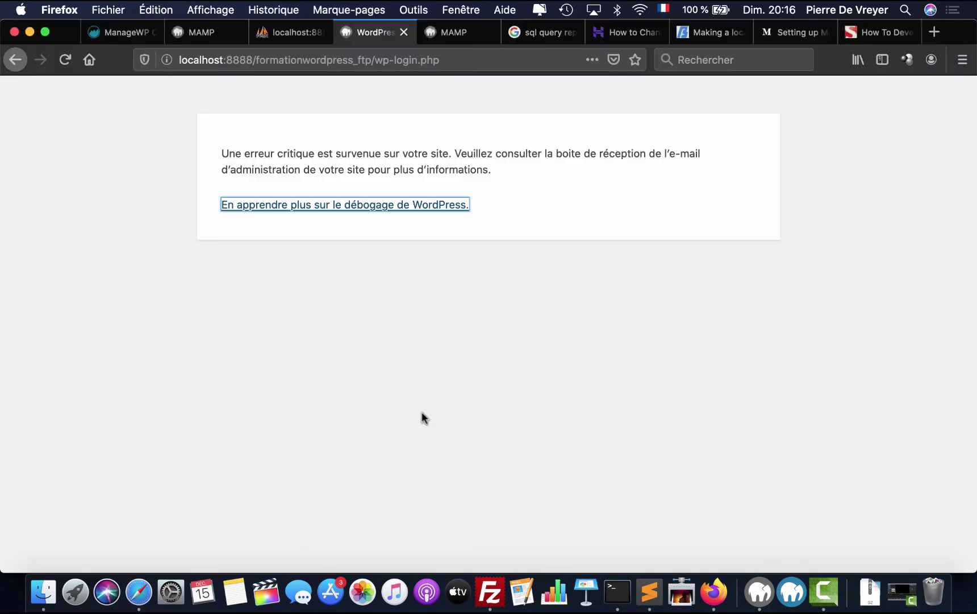
click(422, 413)
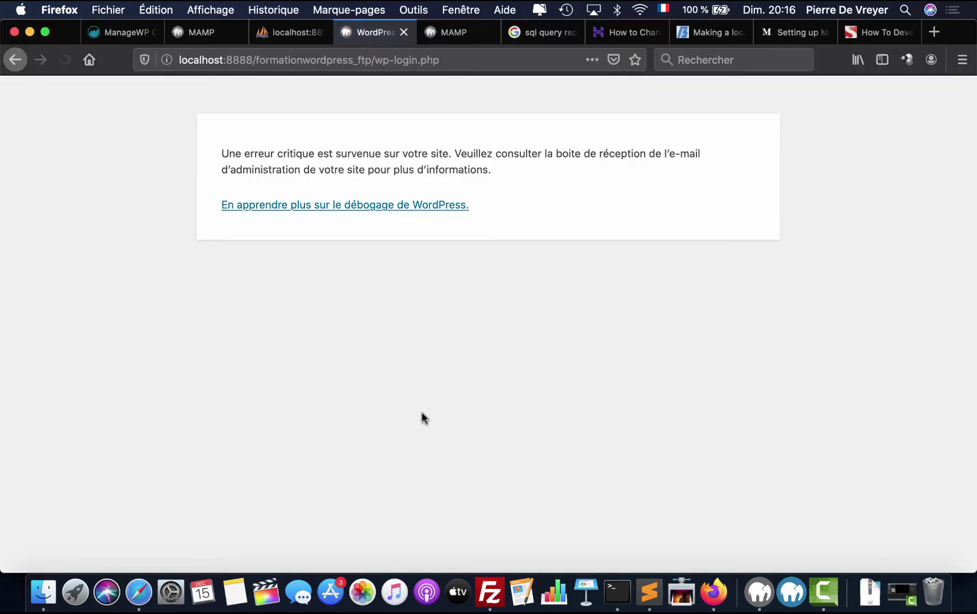
- Rename ssl-insecure-content-fixer to ssl-insecure-content-fixer-OFF and reload the login page
click(43, 592)
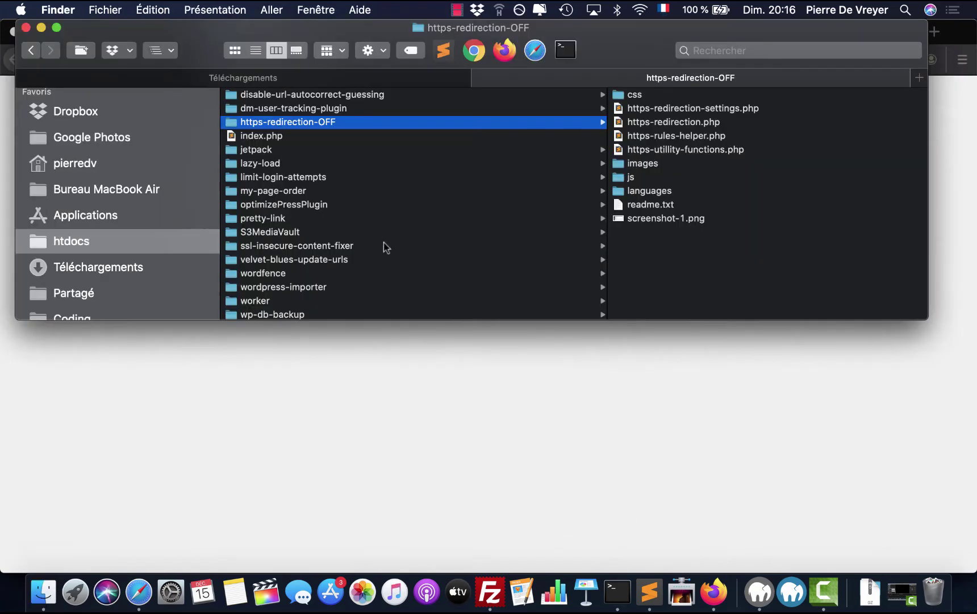
scroll(384, 243, left, 5)
scroll(384, 242, left, 10)
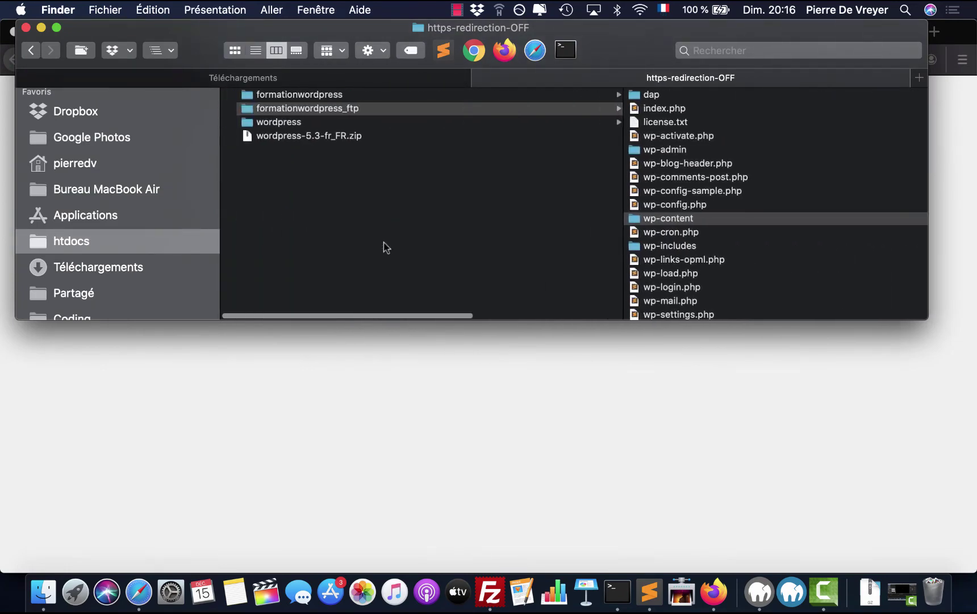
scroll(384, 242, right, 10)
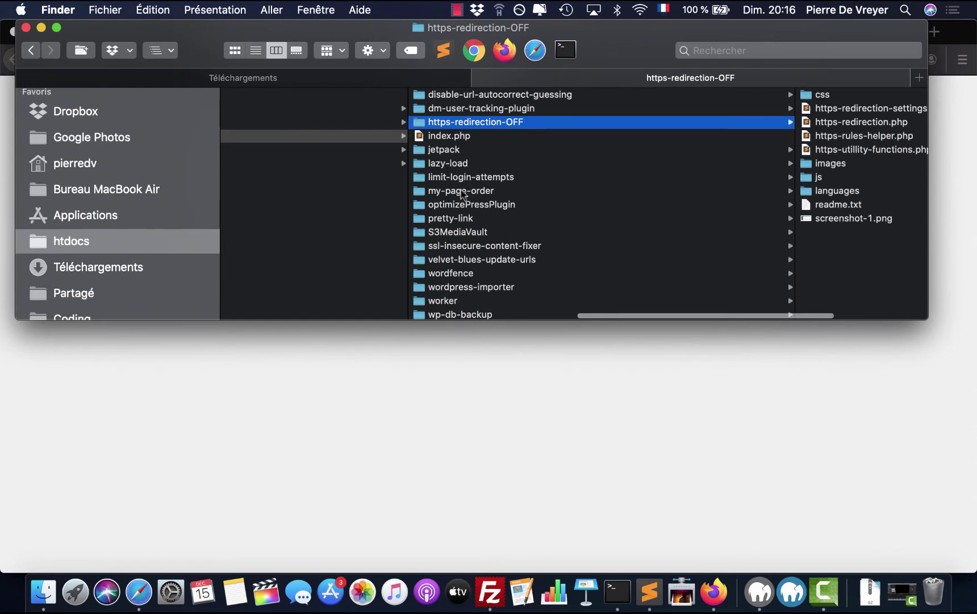
scroll(469, 261, down, 2)
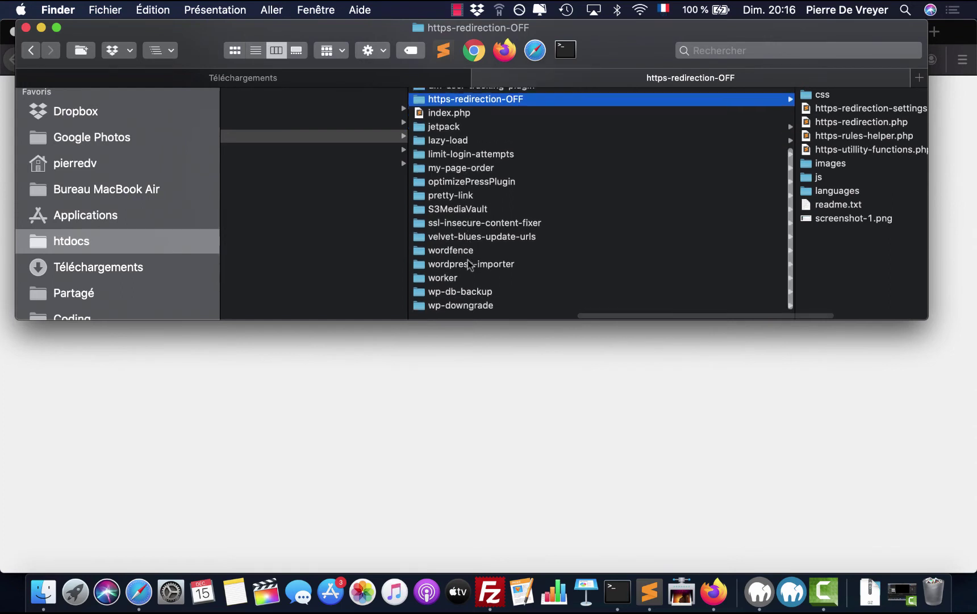
scroll(470, 264, up, 1)
click(499, 237)
scroll(481, 236, left, 5)
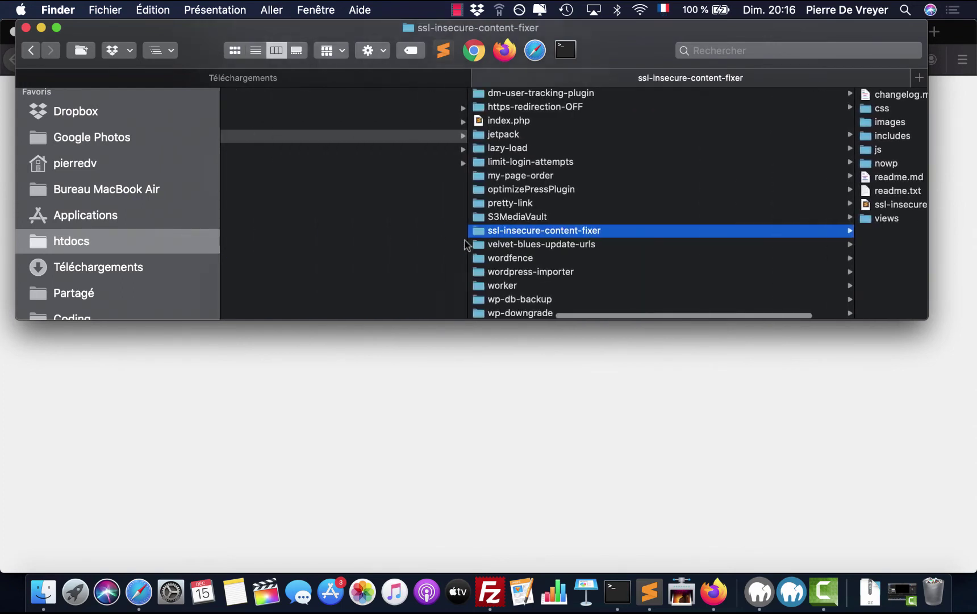
key(Return)
key(Right)
text(-OFF)
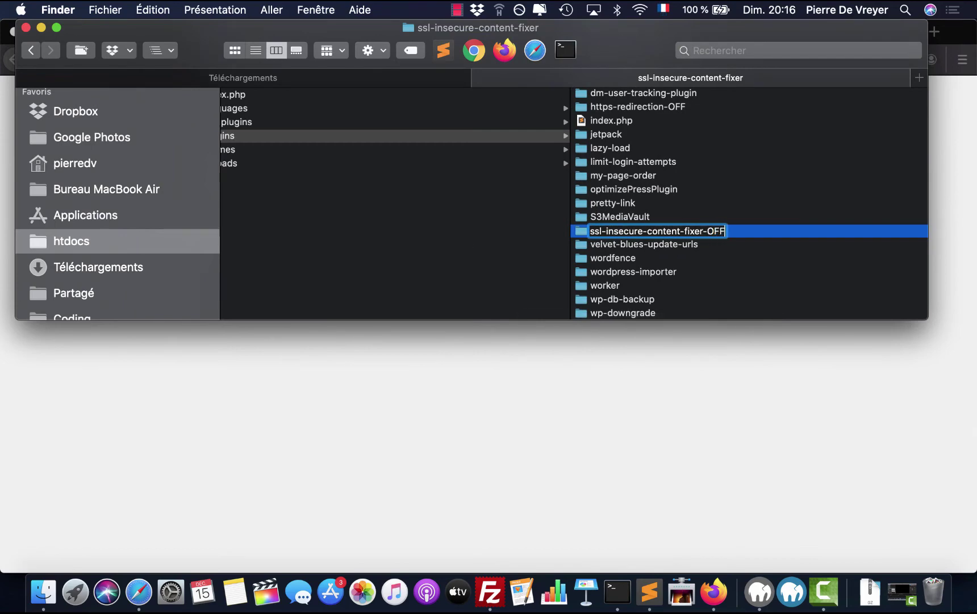
click(648, 296)
key(super+Tab)
key(super+r)
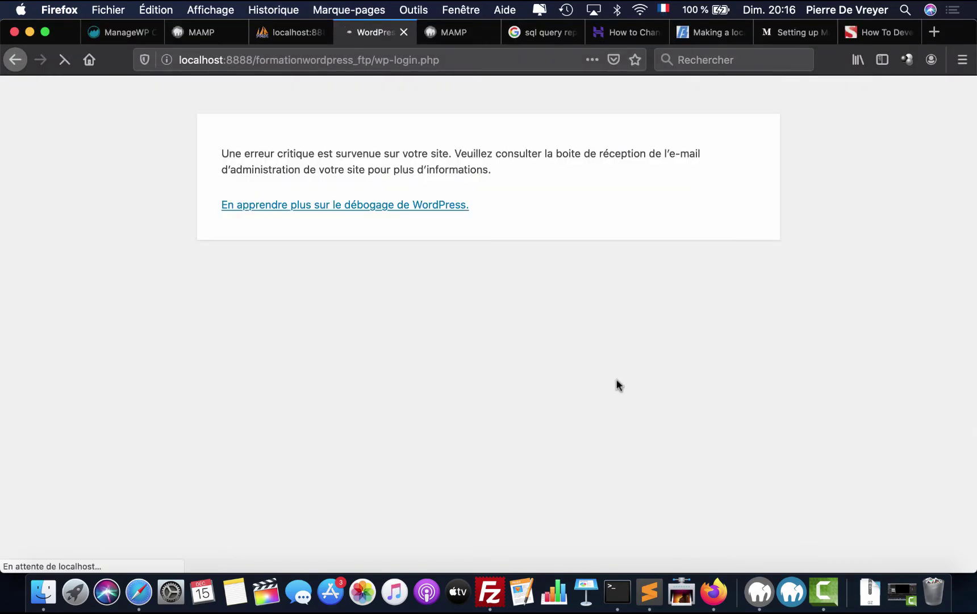
- Rename velvet-blues-update-urls to velvet-blues-update-urls-OFF and reload the login page
click(44, 592)
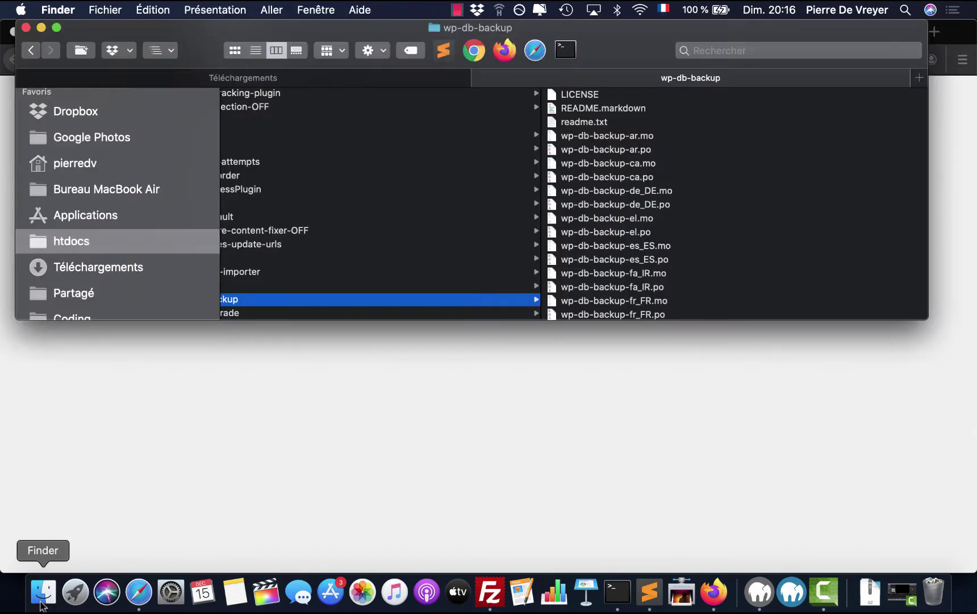
scroll(539, 302, left, 5)
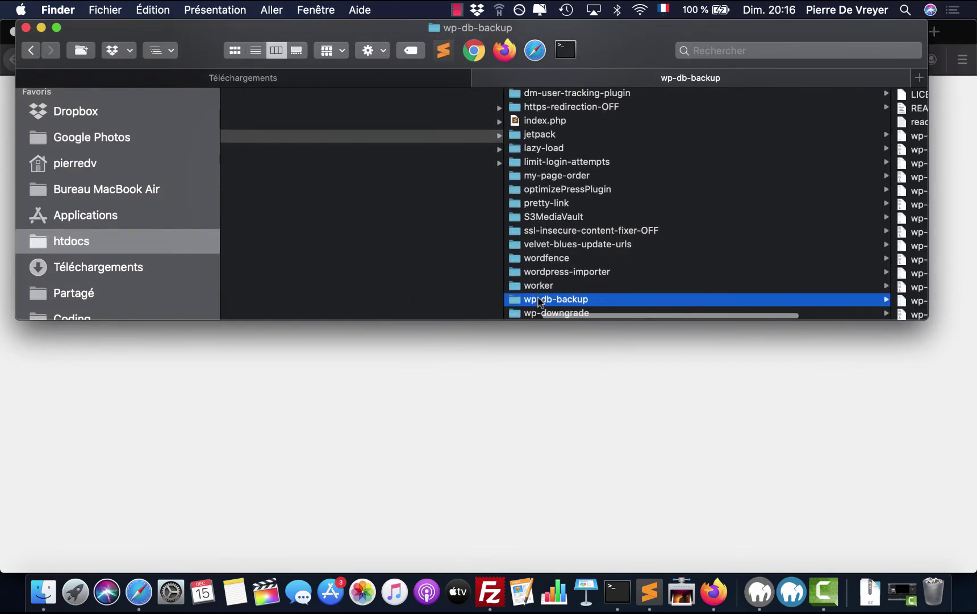
click(583, 243)
key(Return)
key(Right)
text(-OFF)
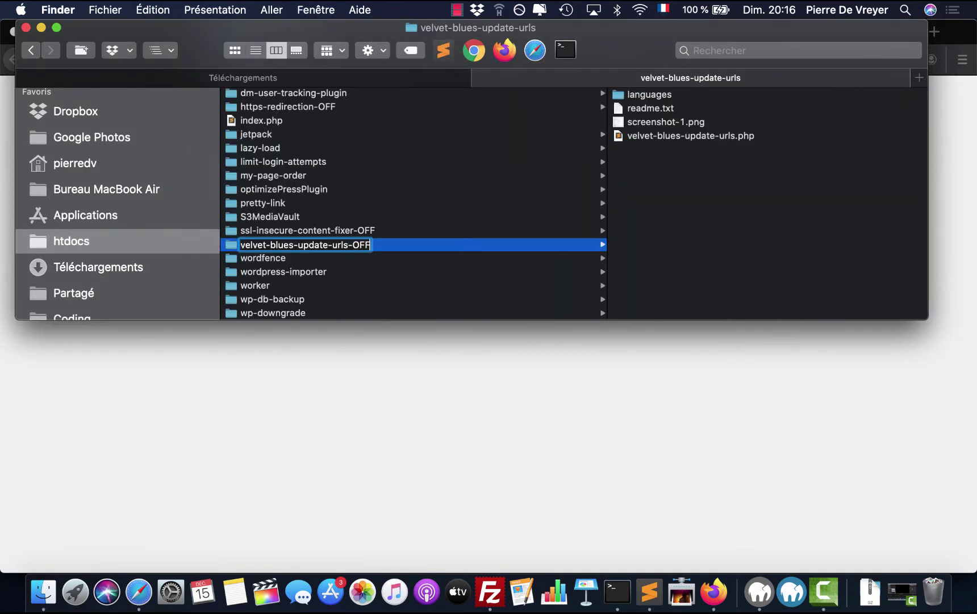
key(Return)
click(627, 412)
key(super+r)
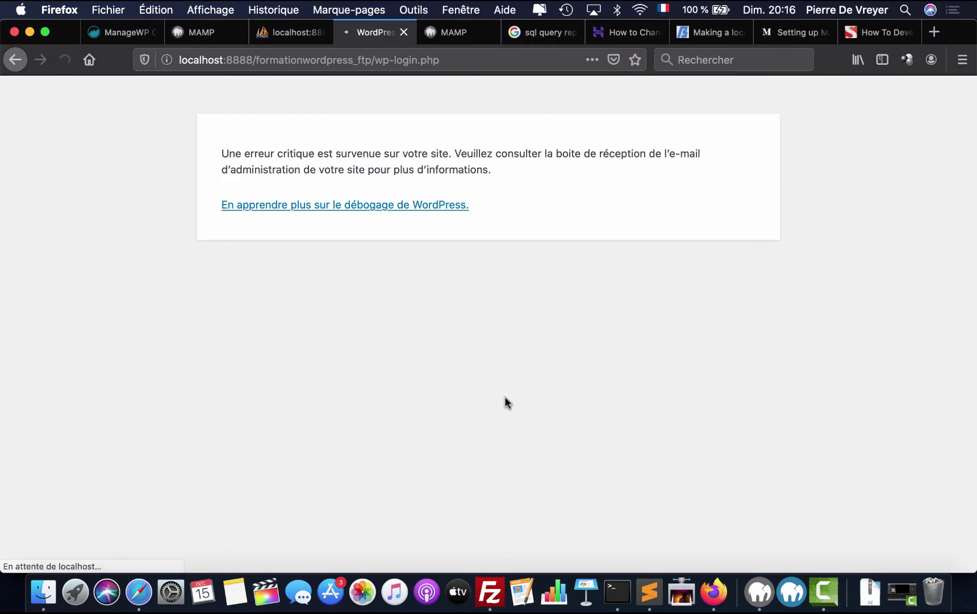
- Undo the single-plugin renames, rename the plugins folder to plugins-OFF, and reload wp-login.php
click(43, 591)
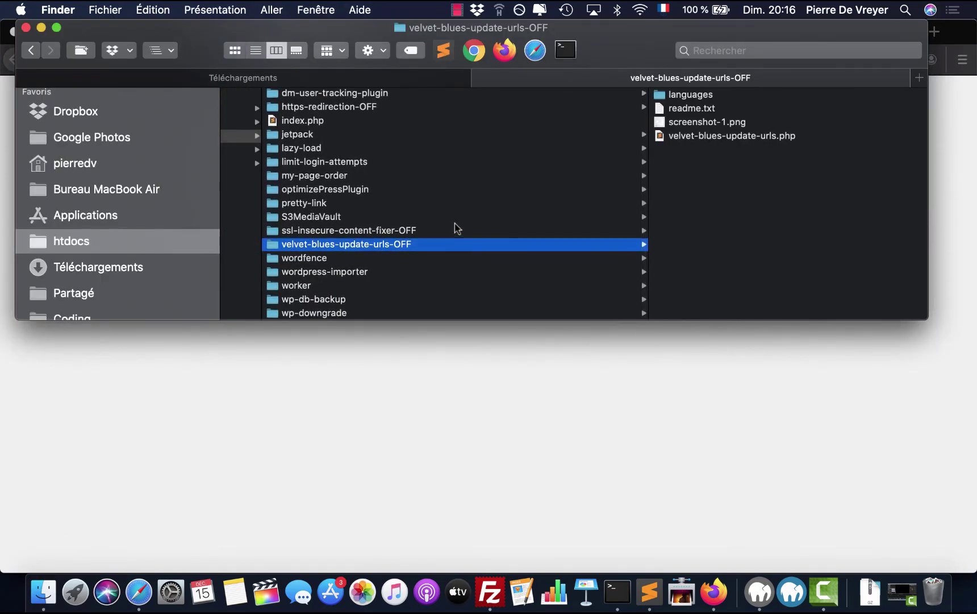
key(super+z)
key(super+z)
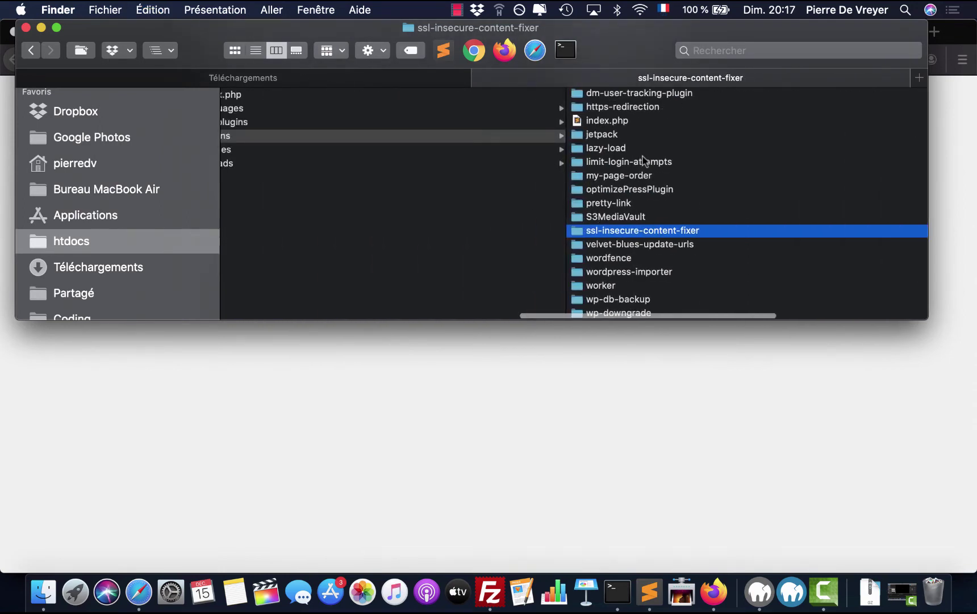
click(479, 140)
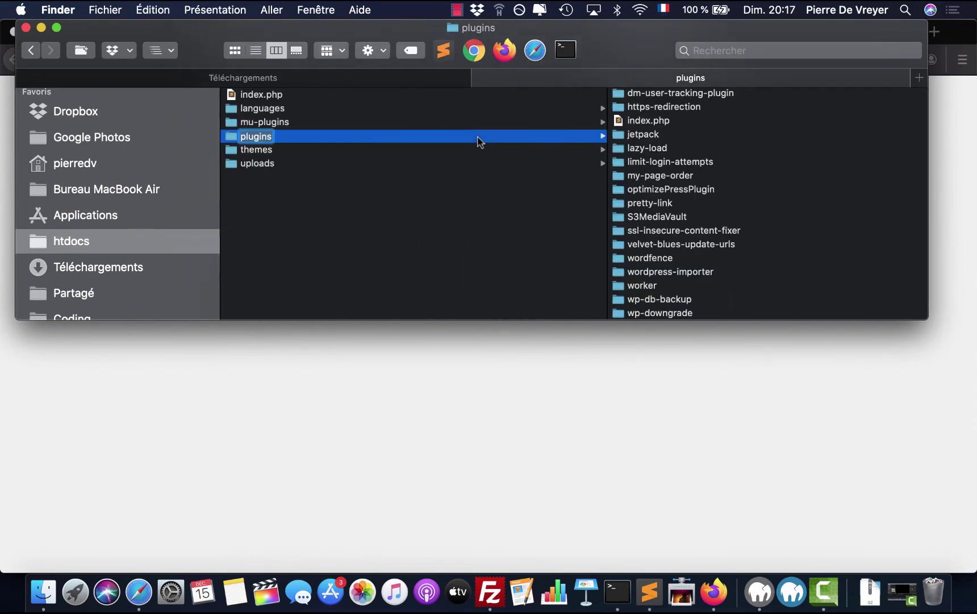
key(Right)
text(-OFF)
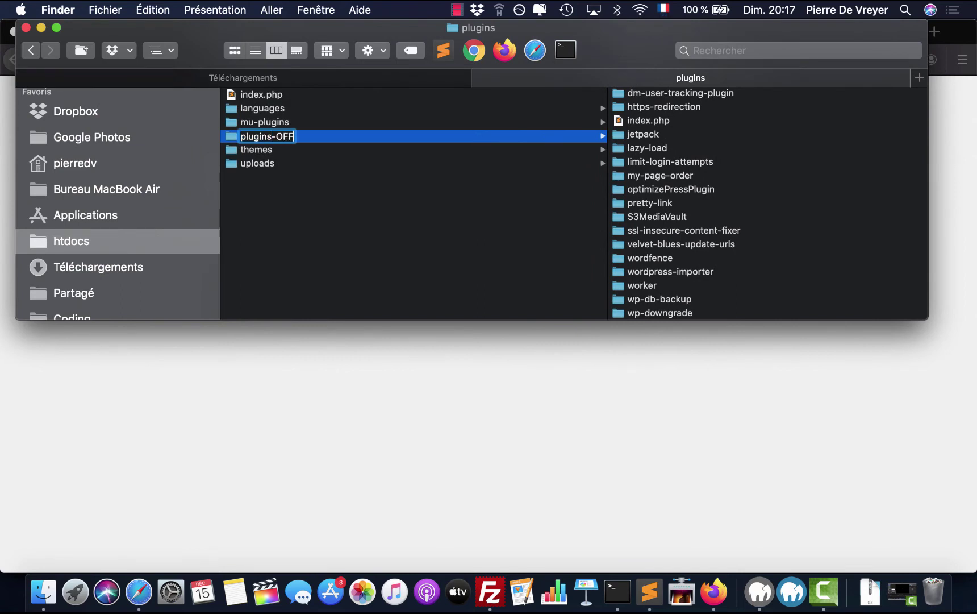
key(Return)
click(493, 384)
key(super+r)
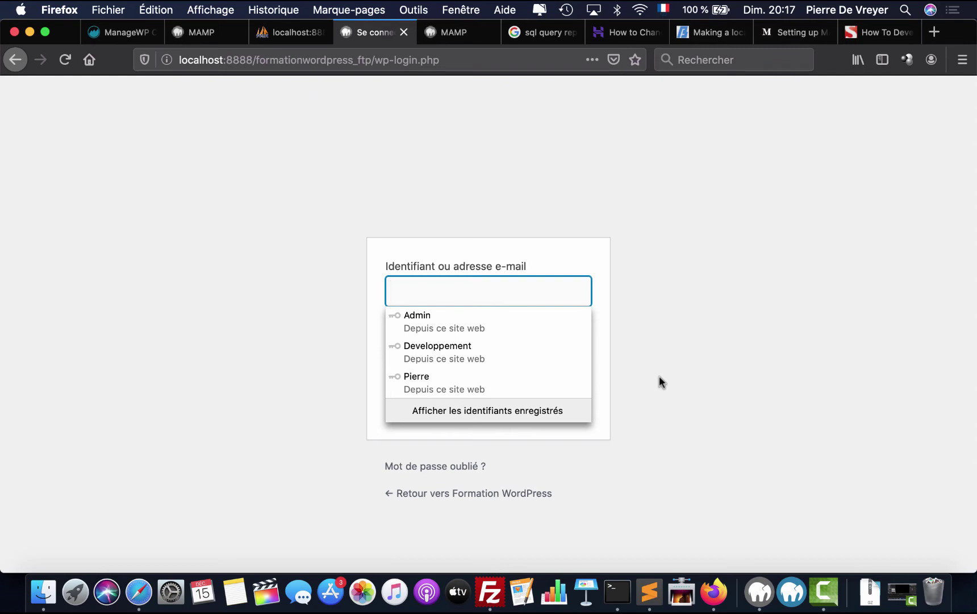
- Pick the saved login suggestion, clear the autofilled password, and return to the username field
click(559, 381)
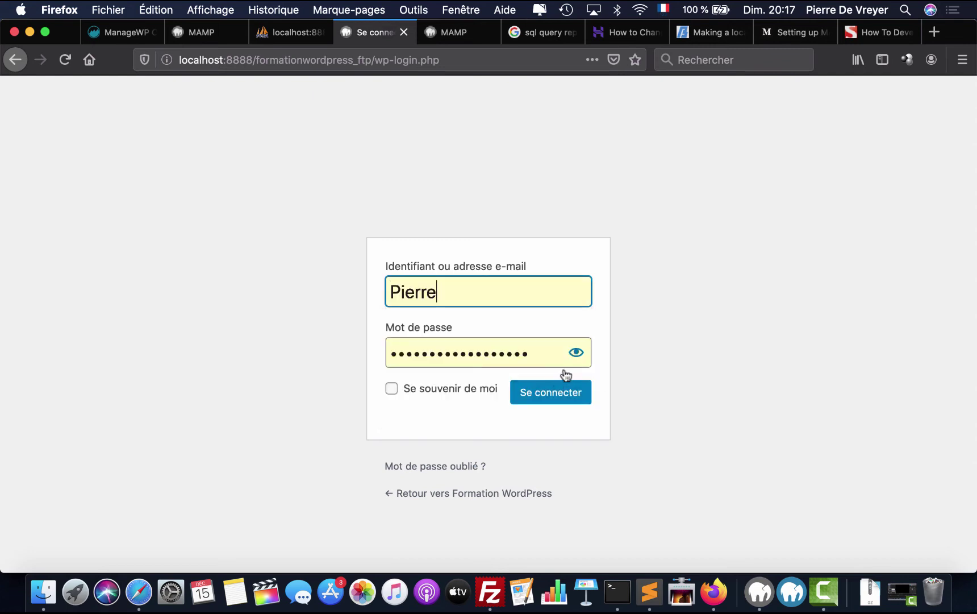
click(521, 353)
triple_click(414, 334)
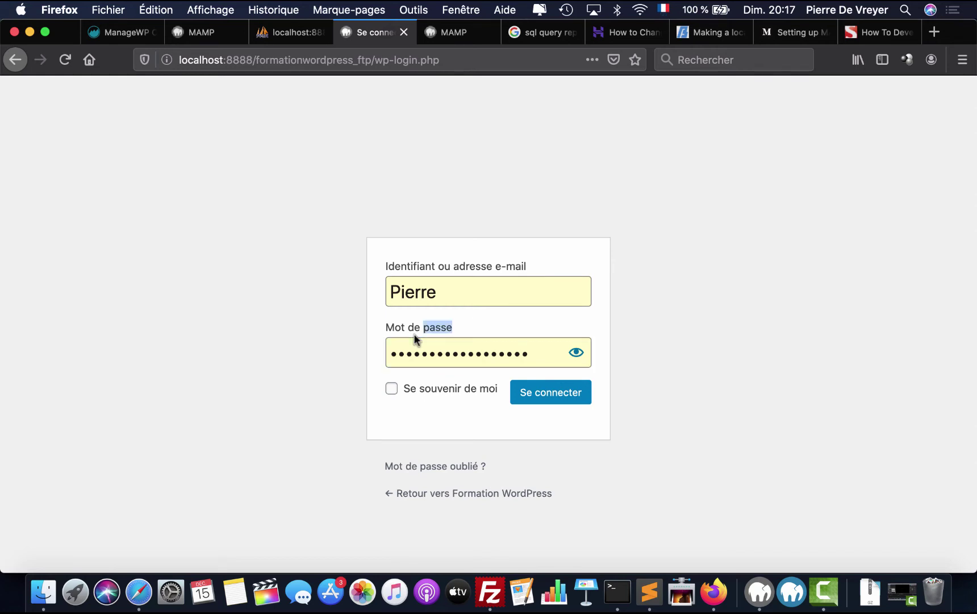
click(408, 357)
double_click(521, 352)
key(BackSpace)
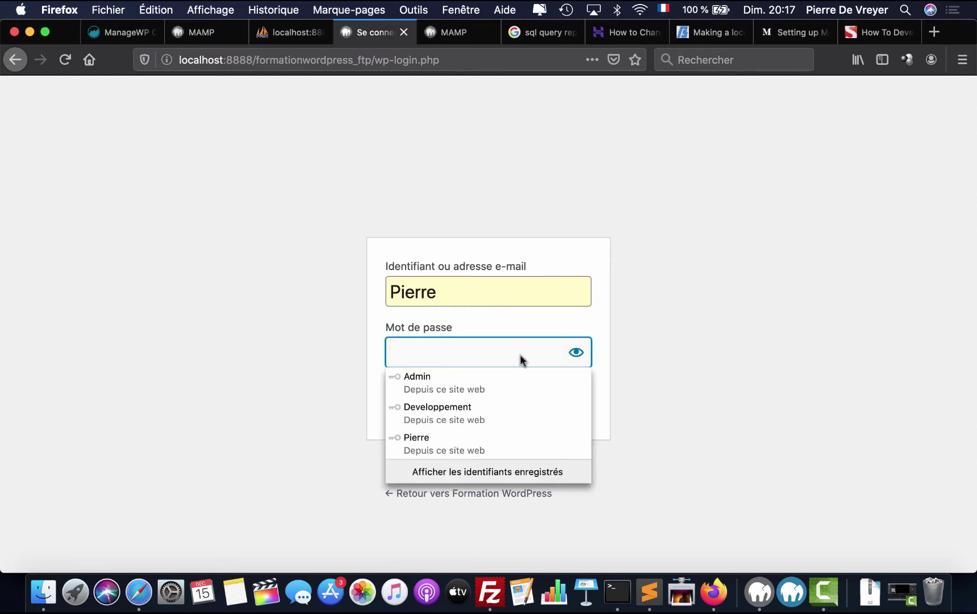
key(Escape)
click(564, 293)
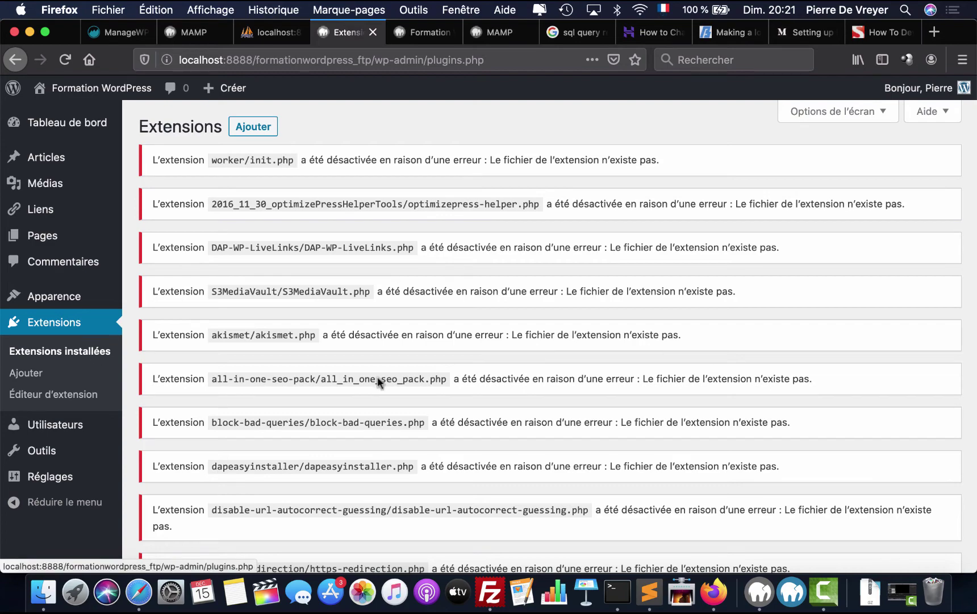
- Rename formationwordpress_ftp/wp-content/plugins-OFF back to plugins and reload the Extensions page
scroll(569, 325, down, 15)
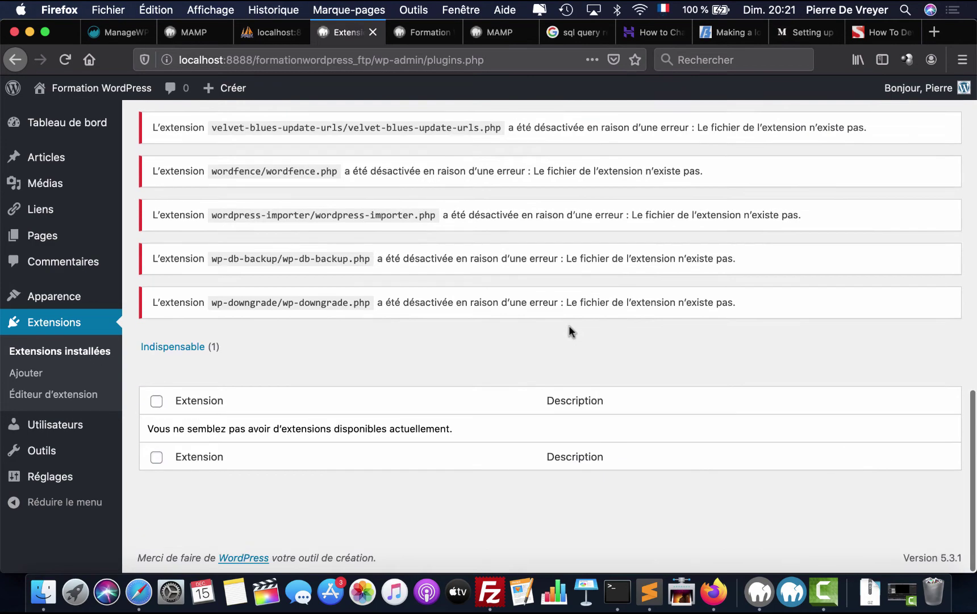
scroll(569, 325, up, 15)
click(43, 591)
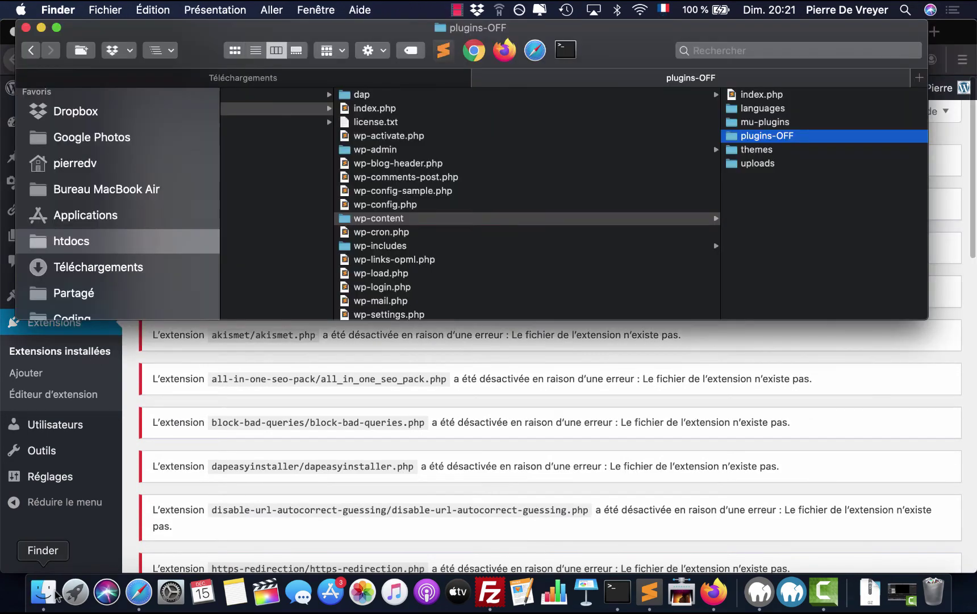
scroll(420, 225, left, 3)
click(398, 110)
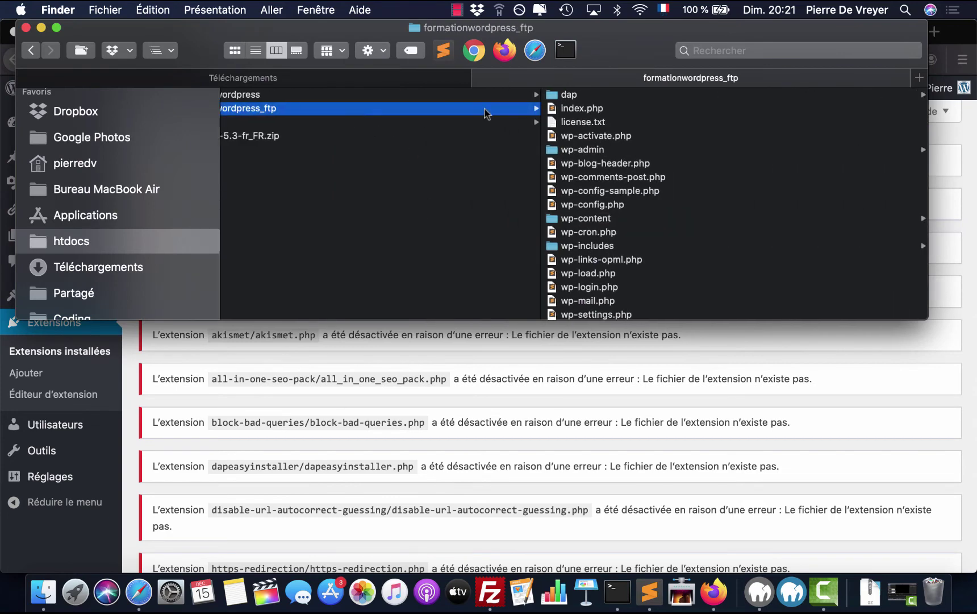
click(585, 218)
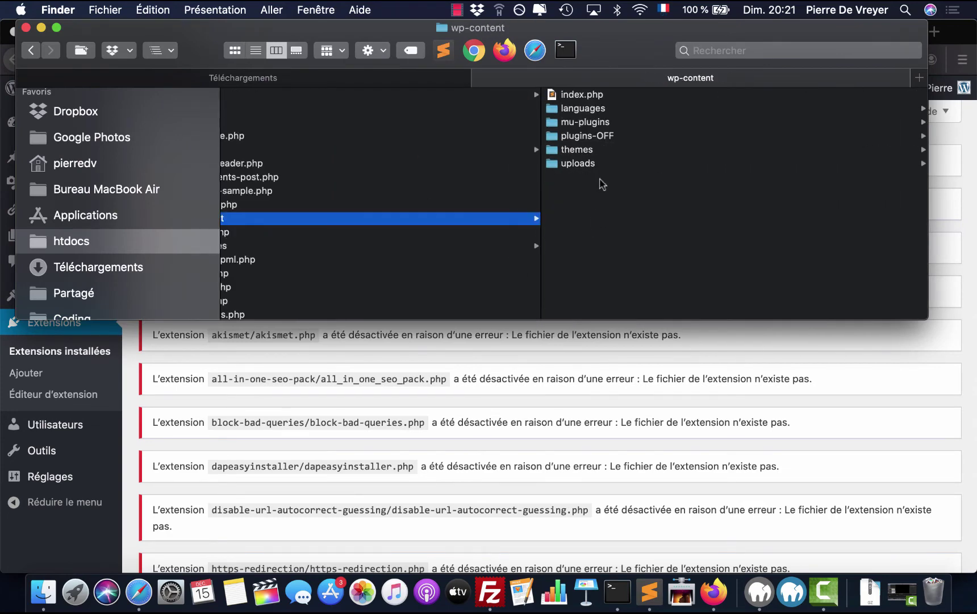
click(602, 137)
key(BackSpace)
key(BackSpace)
key(BackSpace)
key(BackSpace)
key(Return)
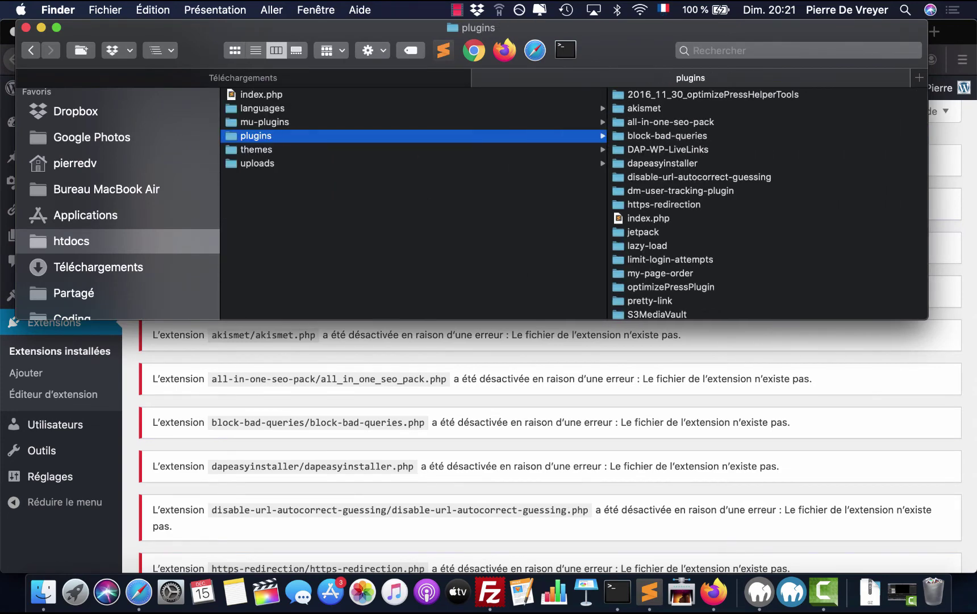
click(576, 444)
key(super+r)
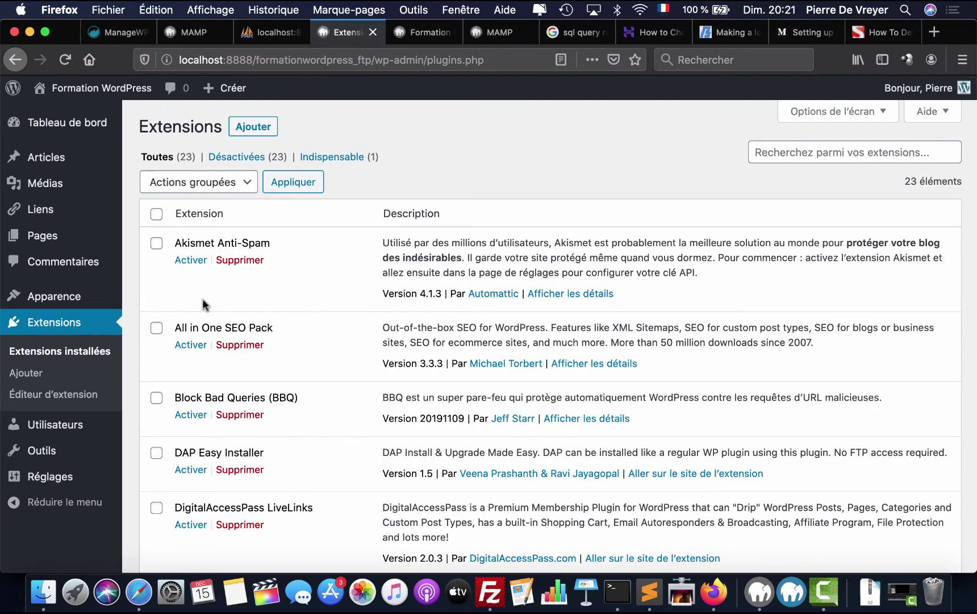
- Activate the Akismet Anti-Spam plugin and refresh its account status
click(193, 261)
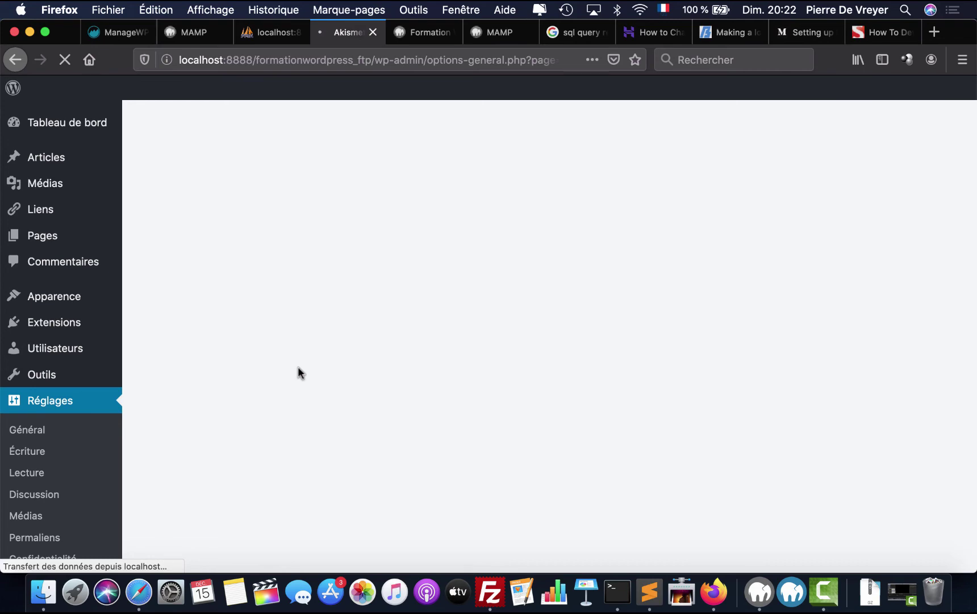
scroll(297, 372, down, 3)
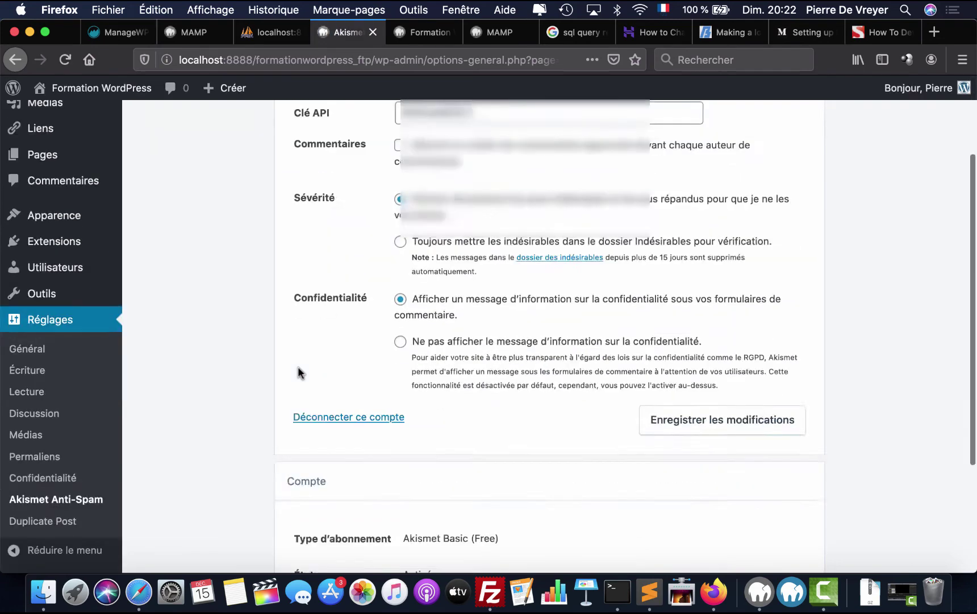
scroll(298, 372, down, 5)
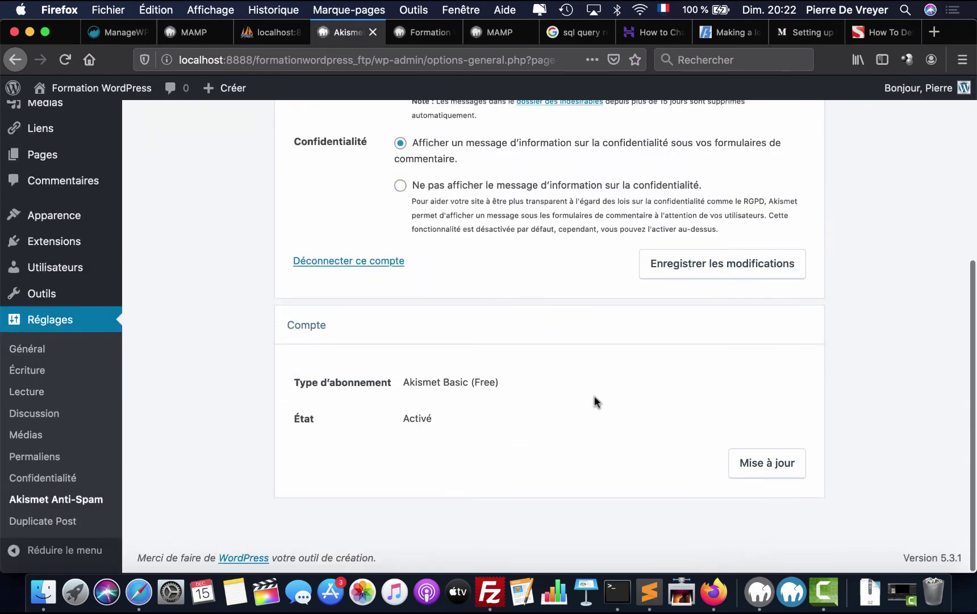
click(756, 465)
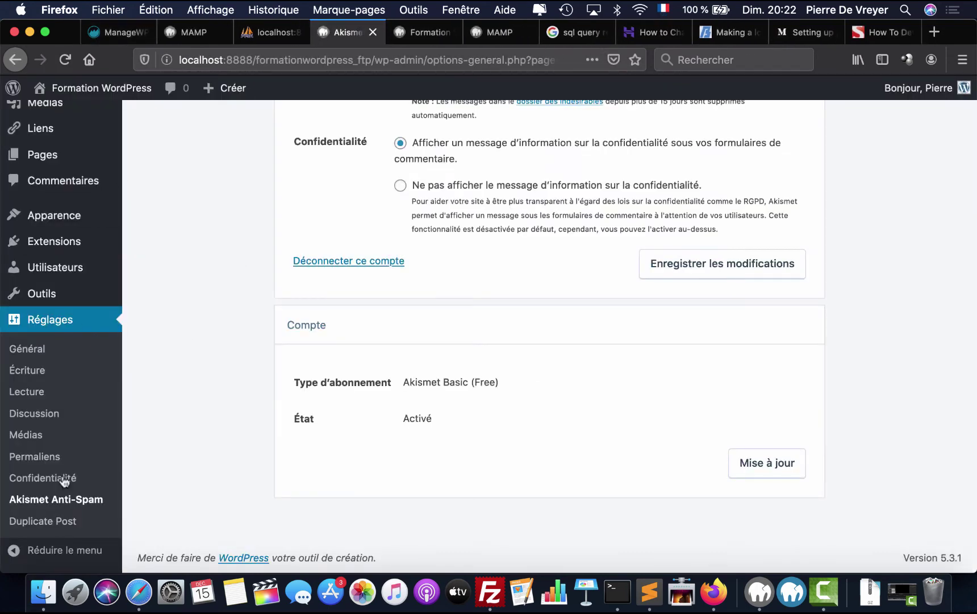
- Go to Extensions > Extensions installées to list the installed plugins
mouse_move(102, 273)
mouse_move(108, 244)
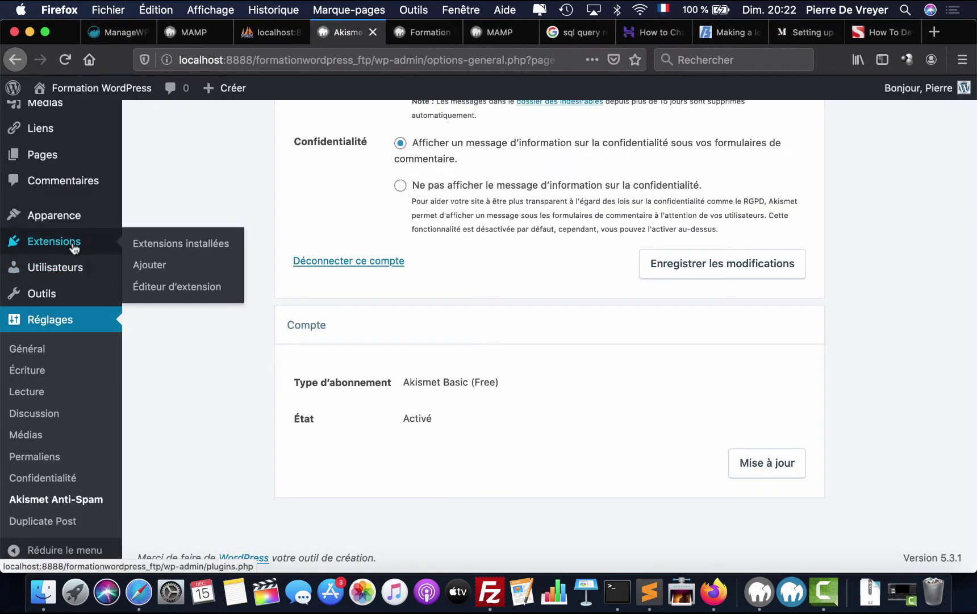
click(165, 245)
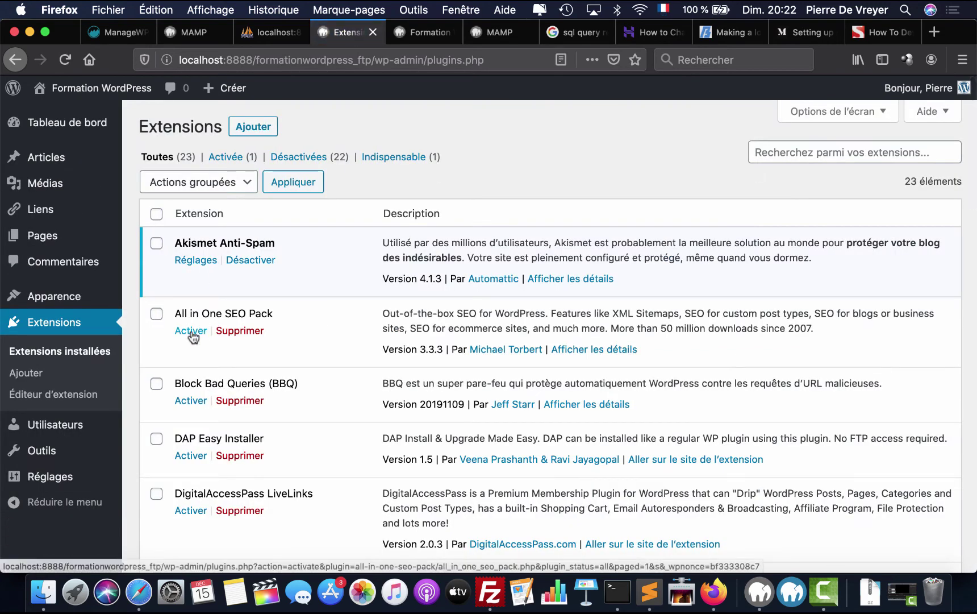
- Activate All in One SEO Pack, Block Bad Queries, DAP Easy Installer and DigitalAccessPass LiveLinks
click(191, 332)
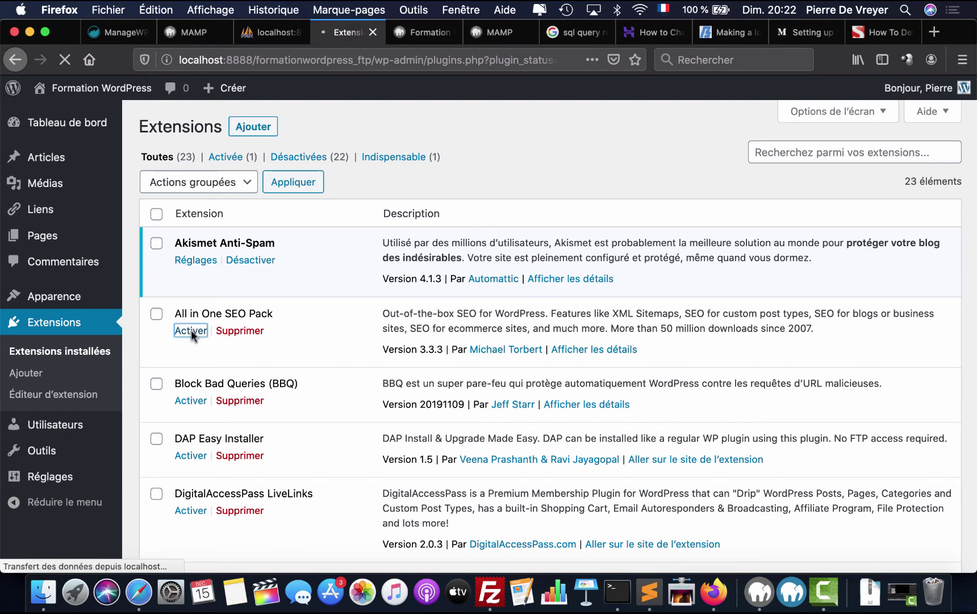
scroll(191, 331, down, 4)
click(202, 294)
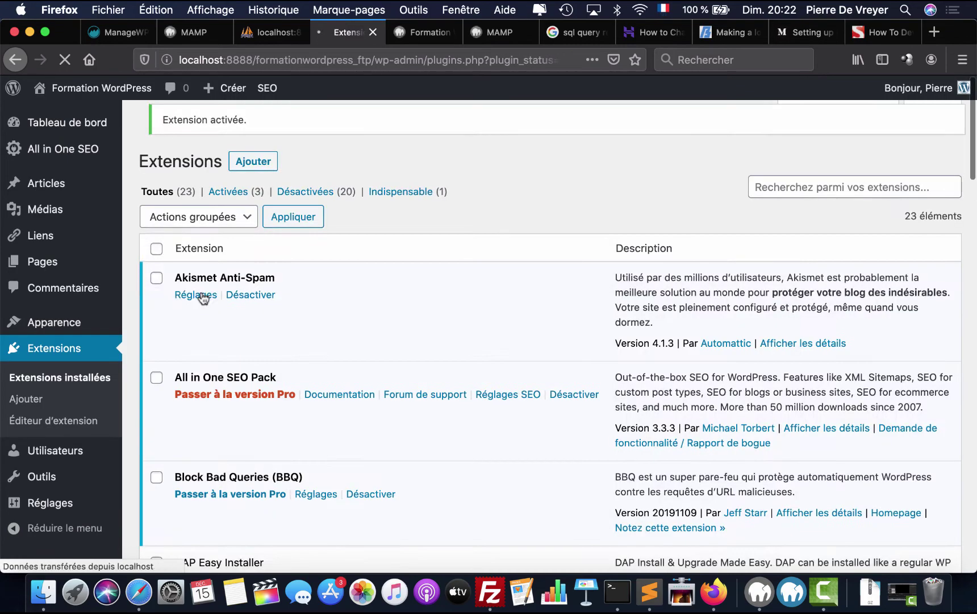
scroll(200, 287, down, 5)
click(193, 271)
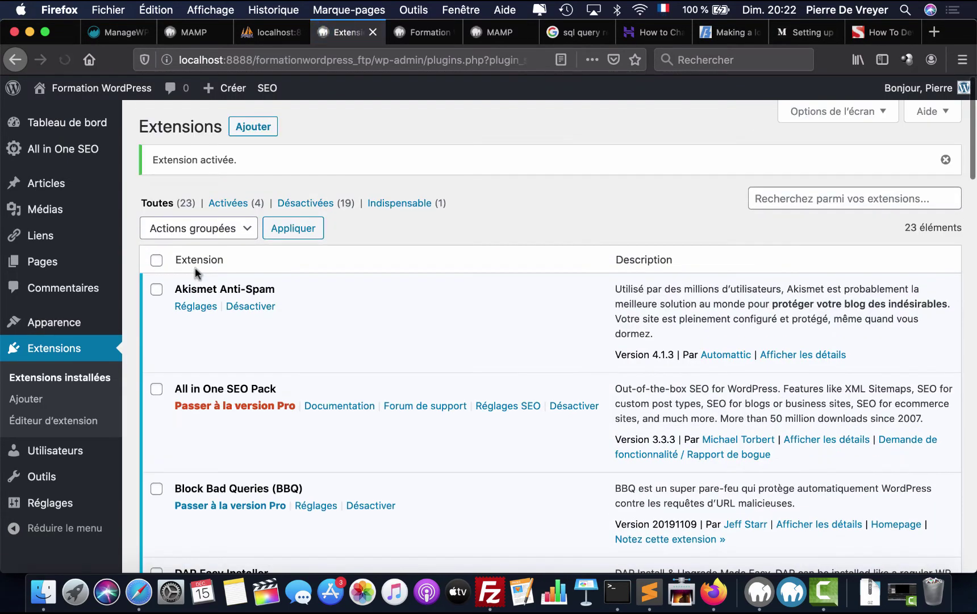
scroll(195, 271, down, 5)
click(193, 347)
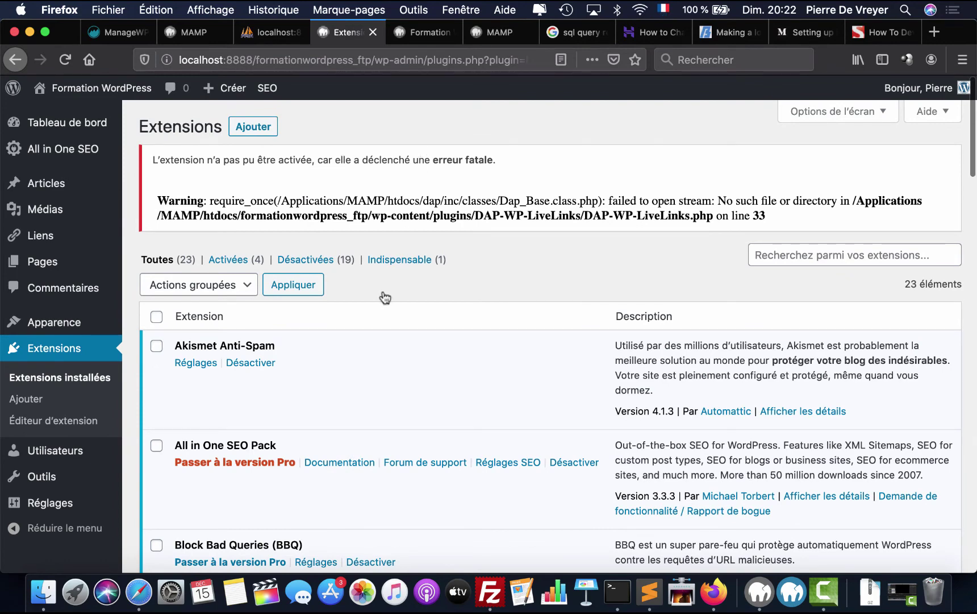
- Activate Disable URL Autocorrect Guessing, DM User Tracking, Jetpack, Lazy Load and Limit Login Attempts
scroll(382, 271, down, 3)
scroll(381, 270, down, 6)
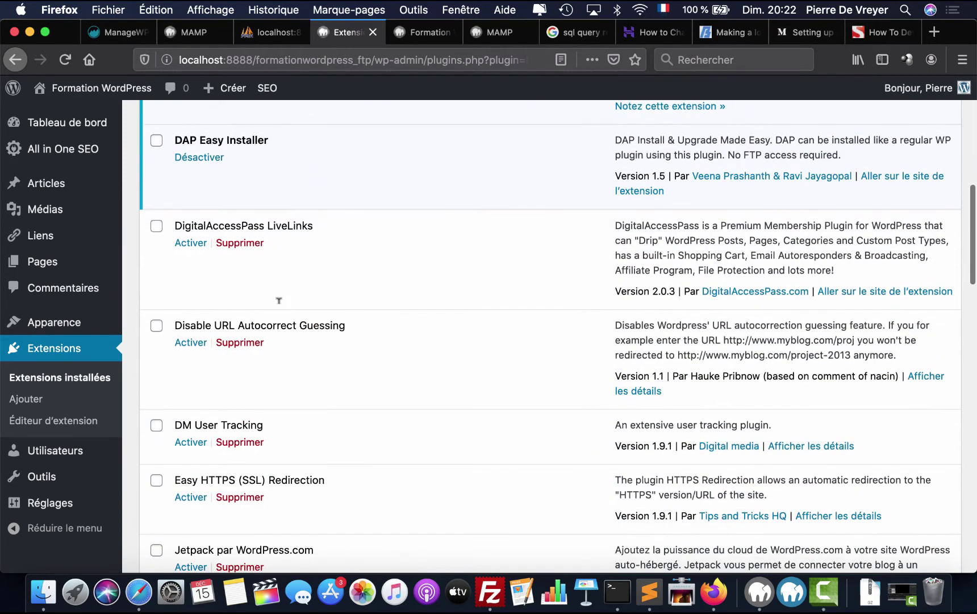
click(189, 343)
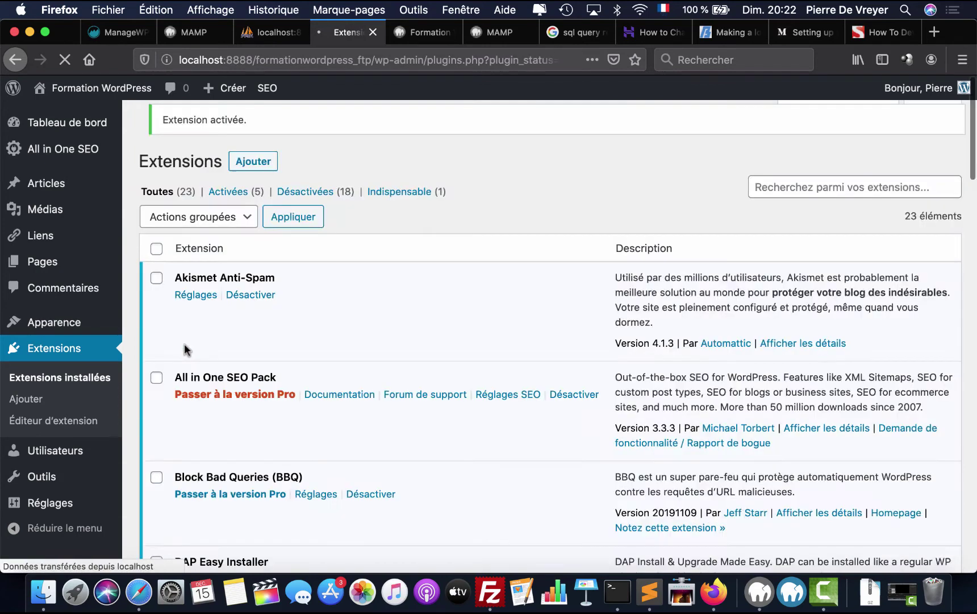
scroll(185, 347, down, 15)
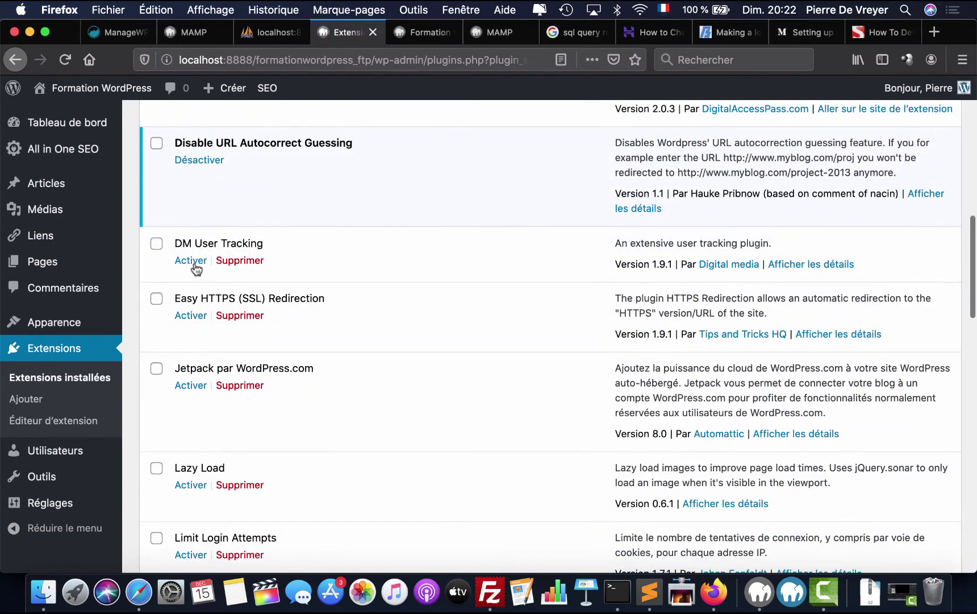
click(191, 260)
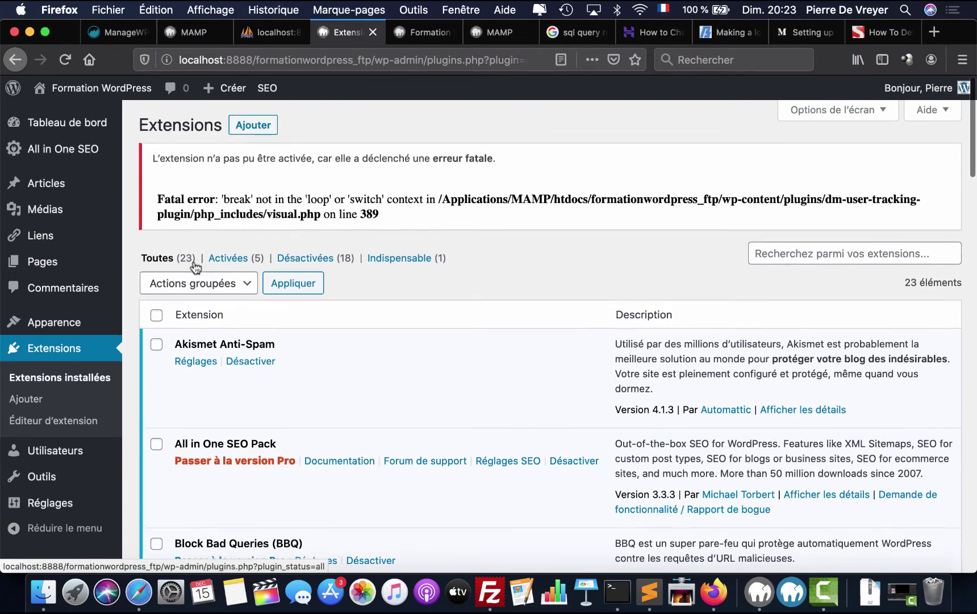
scroll(195, 267, down, 10)
scroll(196, 267, down, 2)
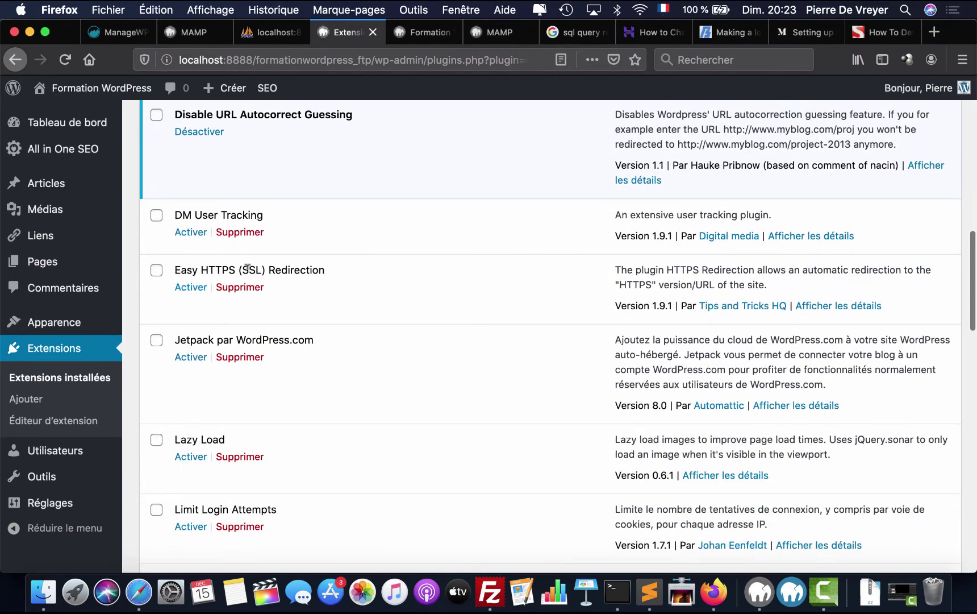
scroll(248, 267, down, 1)
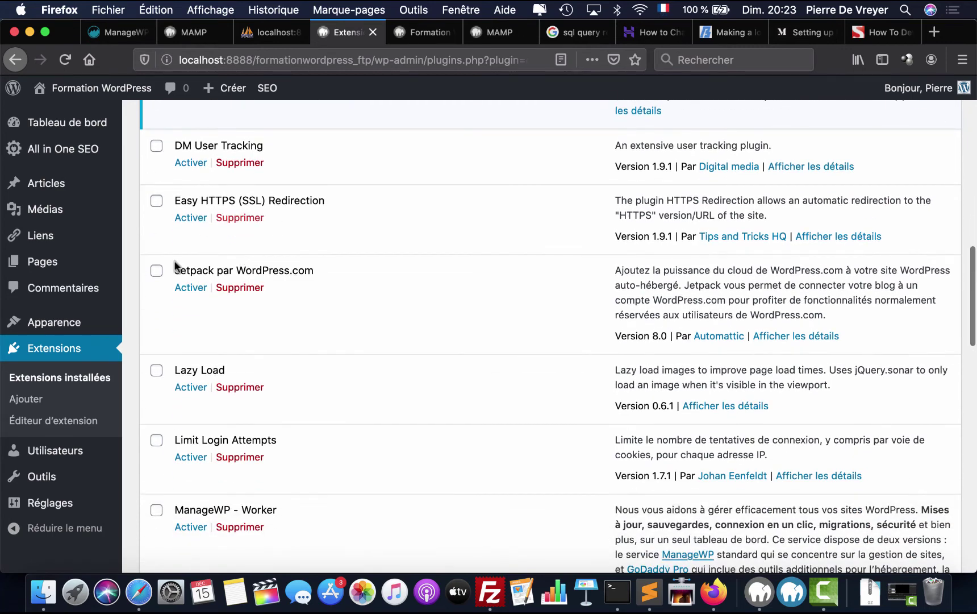
click(181, 288)
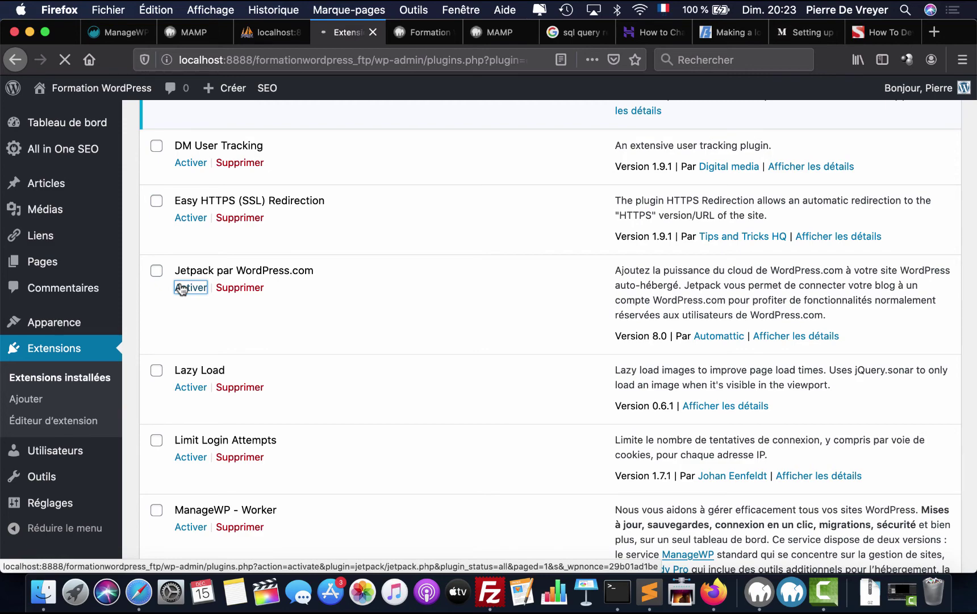
scroll(181, 284, down, 8)
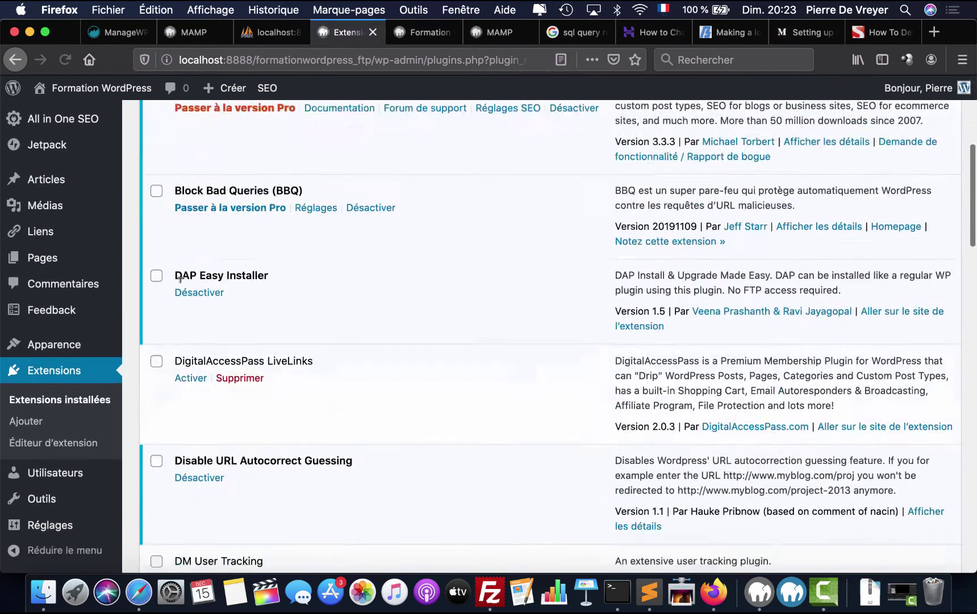
scroll(181, 279, down, 6)
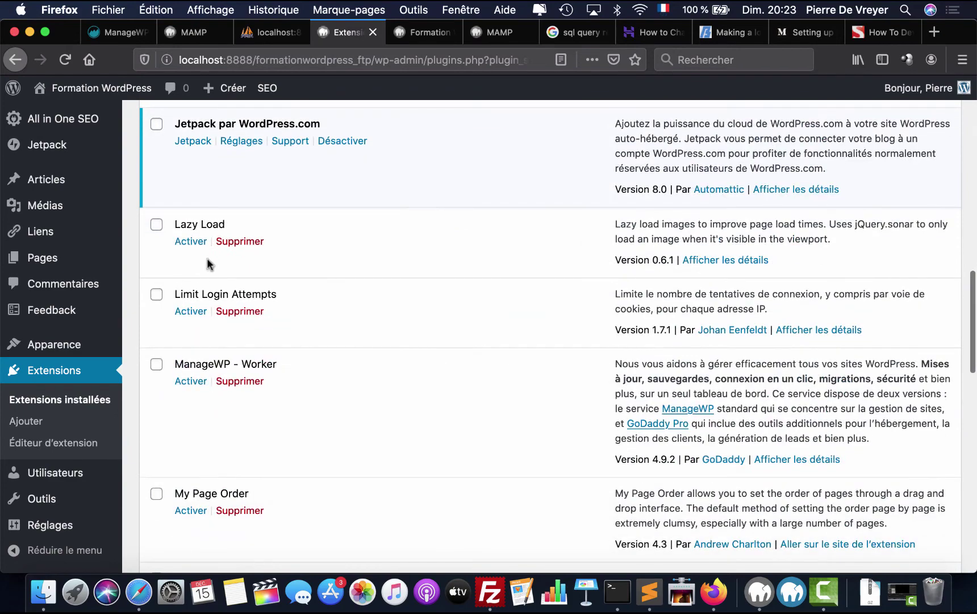
click(193, 244)
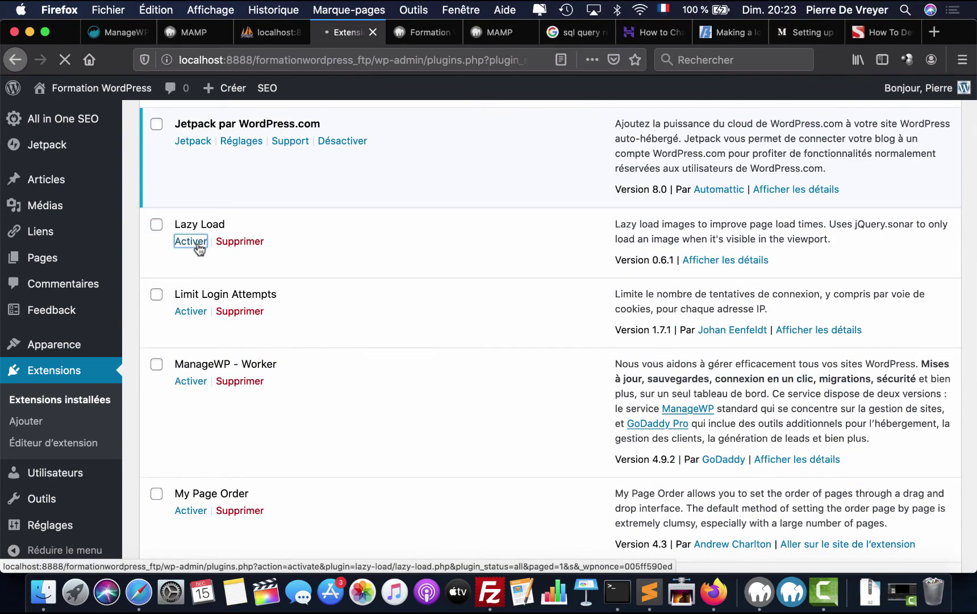
scroll(198, 242, down, 12)
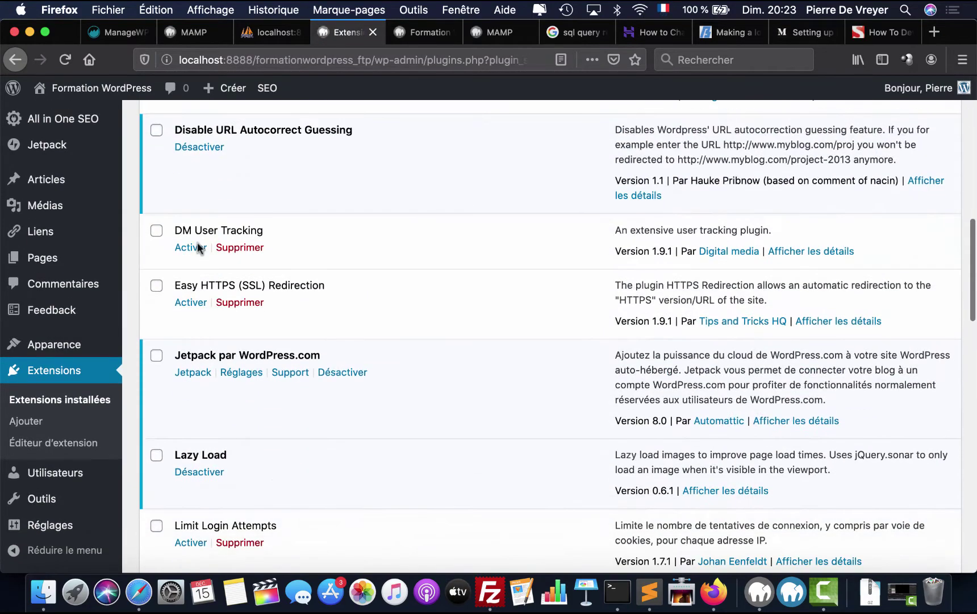
scroll(197, 242, down, 5)
click(189, 238)
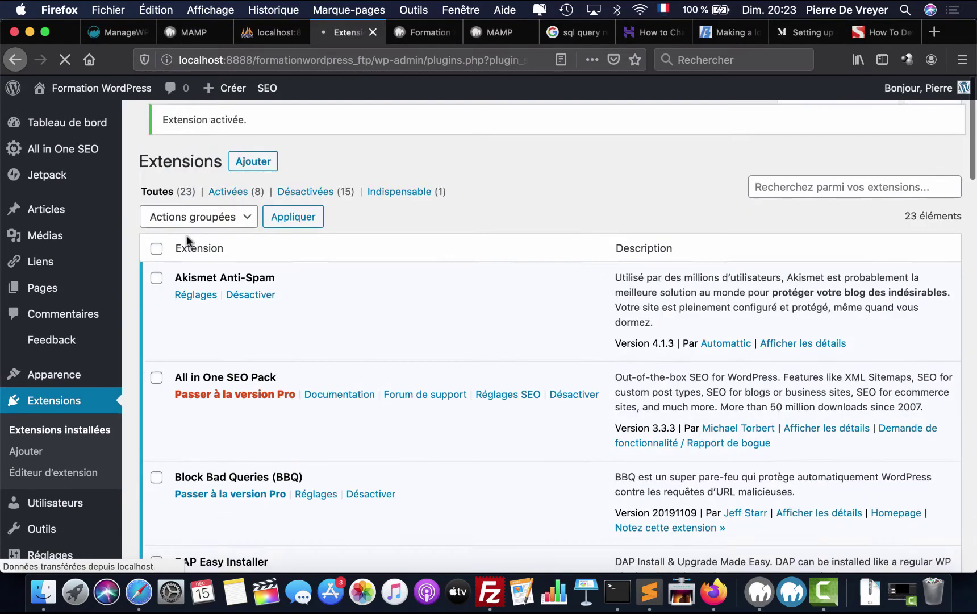
- Activate ManageWP Worker, My Page Order, OptimizePress, OptimizePress Helper, Pretty Links and S3 Media Vault
scroll(187, 236, down, 12)
scroll(187, 241, down, 3)
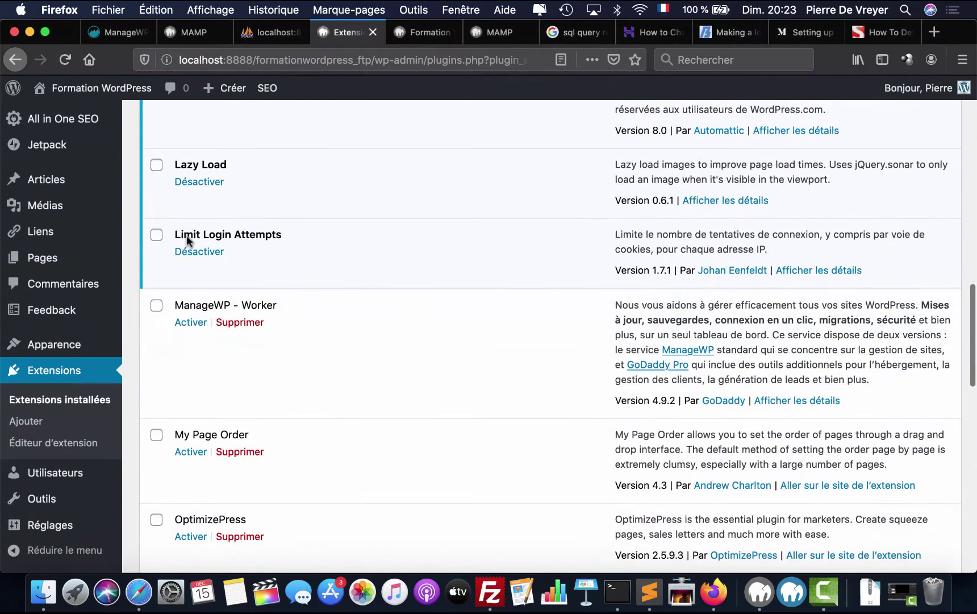
click(183, 322)
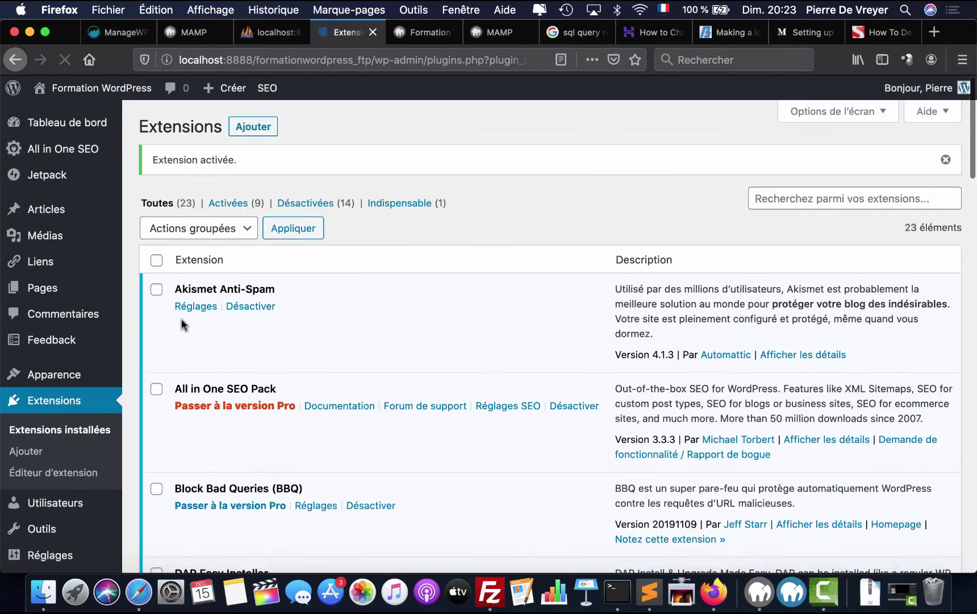
scroll(181, 321, down, 15)
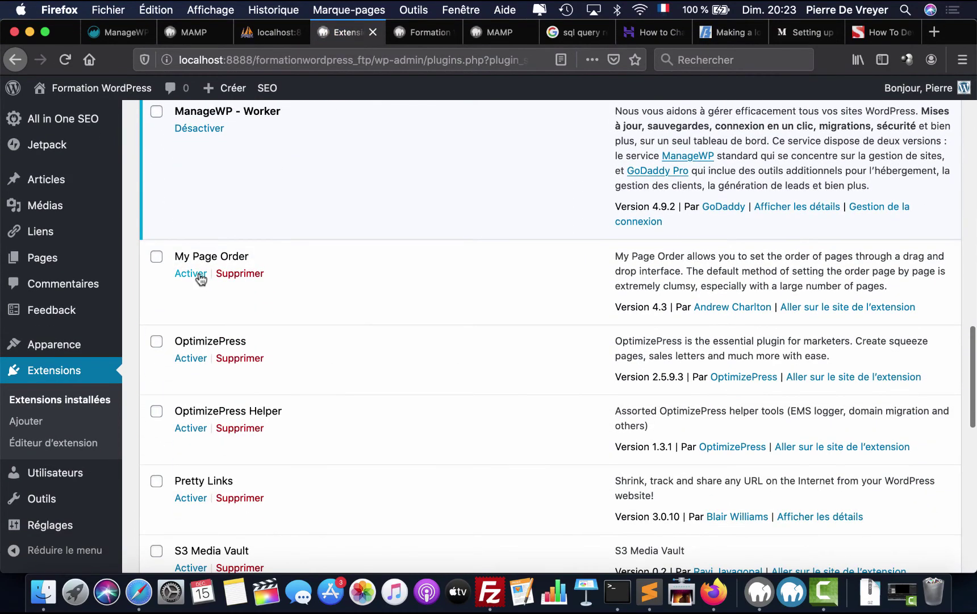
click(198, 274)
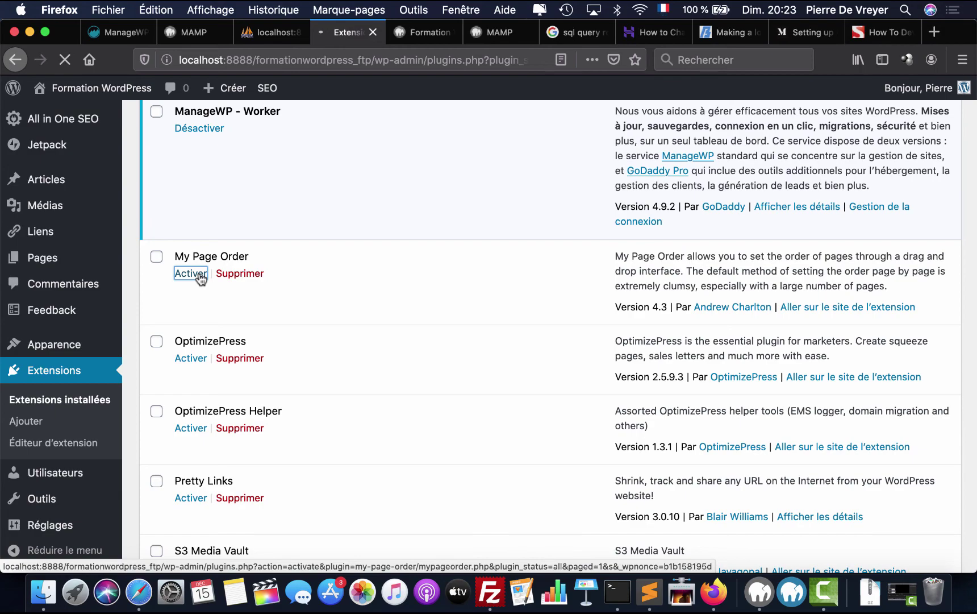
scroll(200, 277, down, 12)
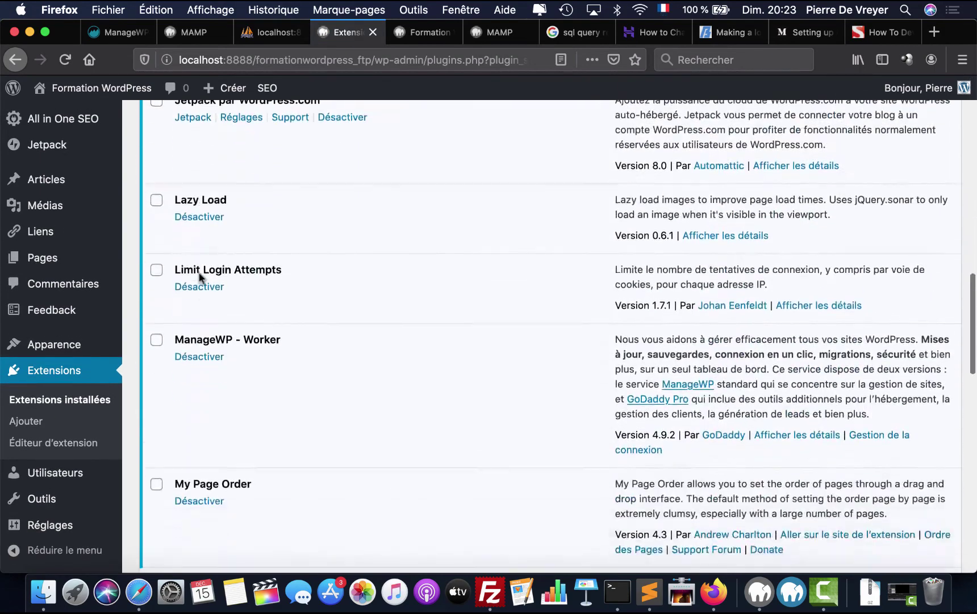
scroll(200, 277, down, 6)
click(198, 253)
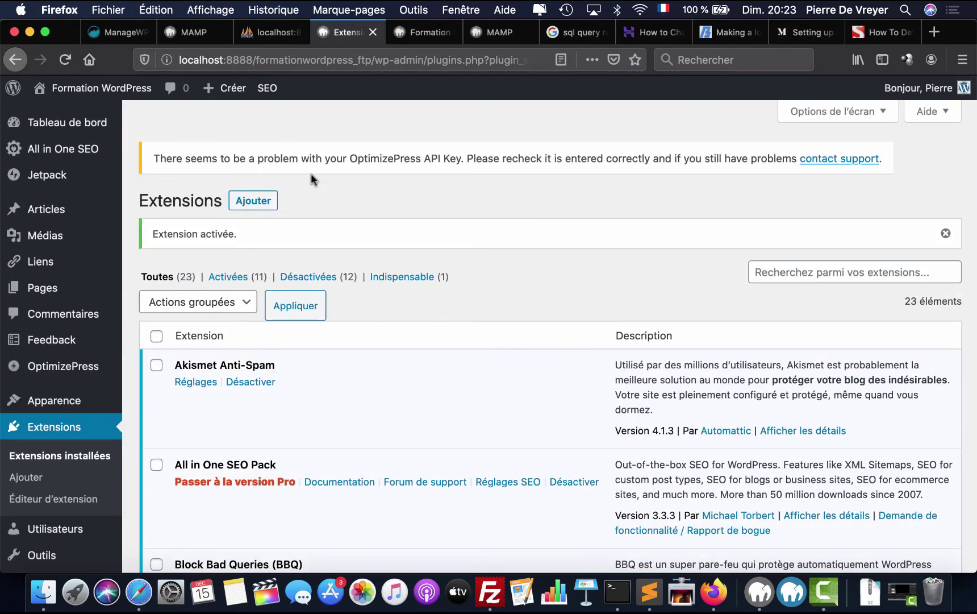
scroll(158, 237, down, 10)
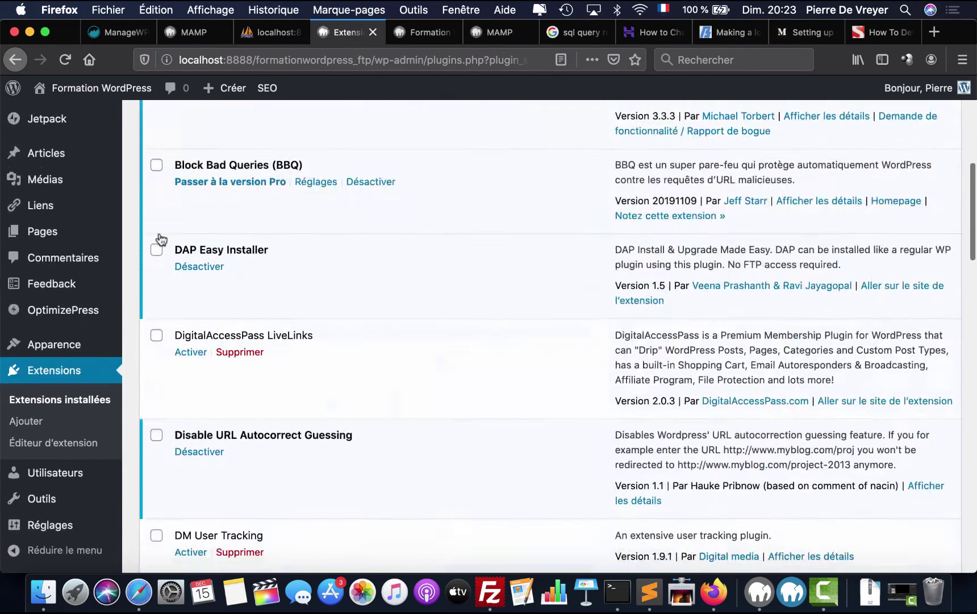
scroll(159, 239, down, 15)
scroll(160, 238, up, 8)
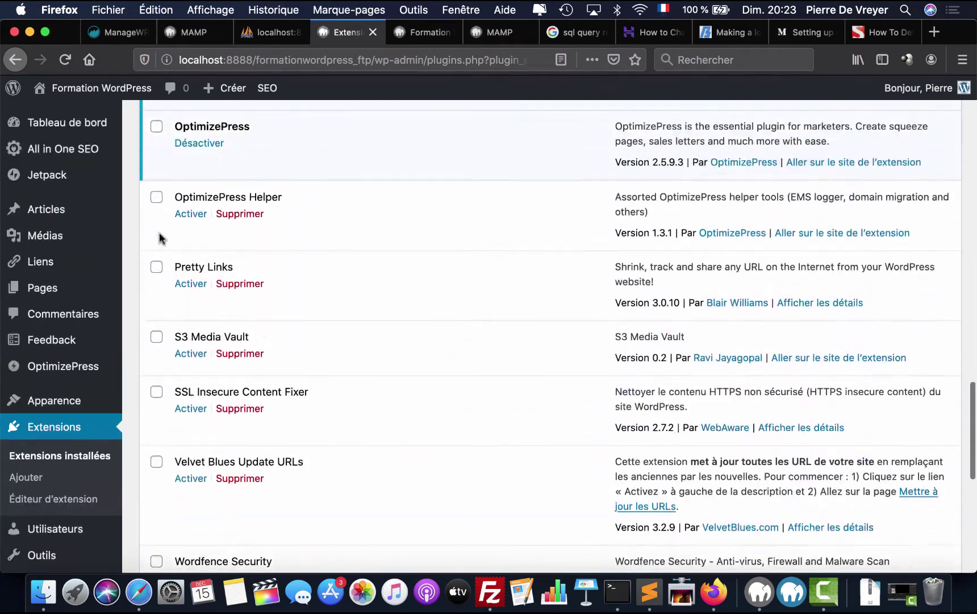
click(190, 276)
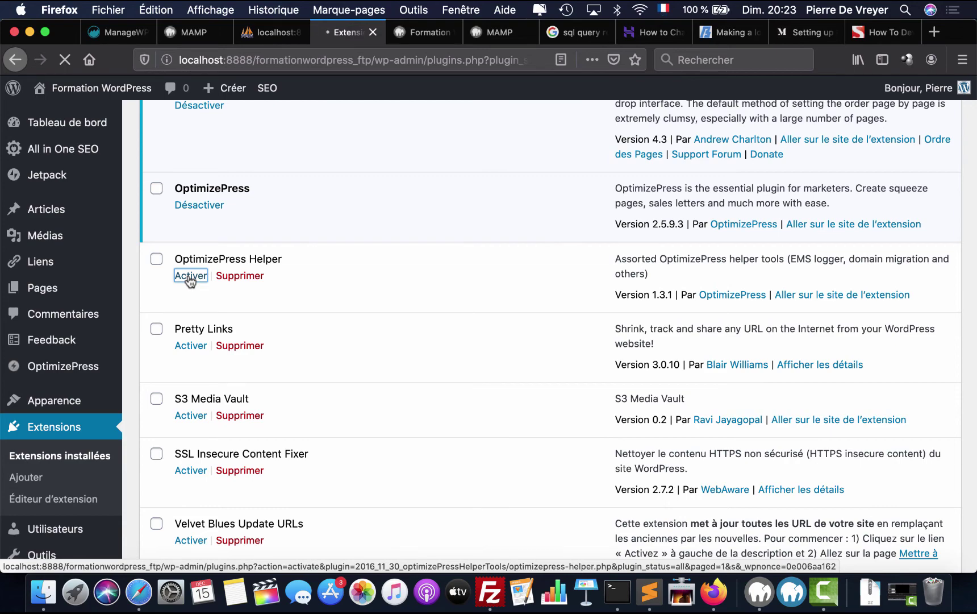
scroll(188, 274, down, 15)
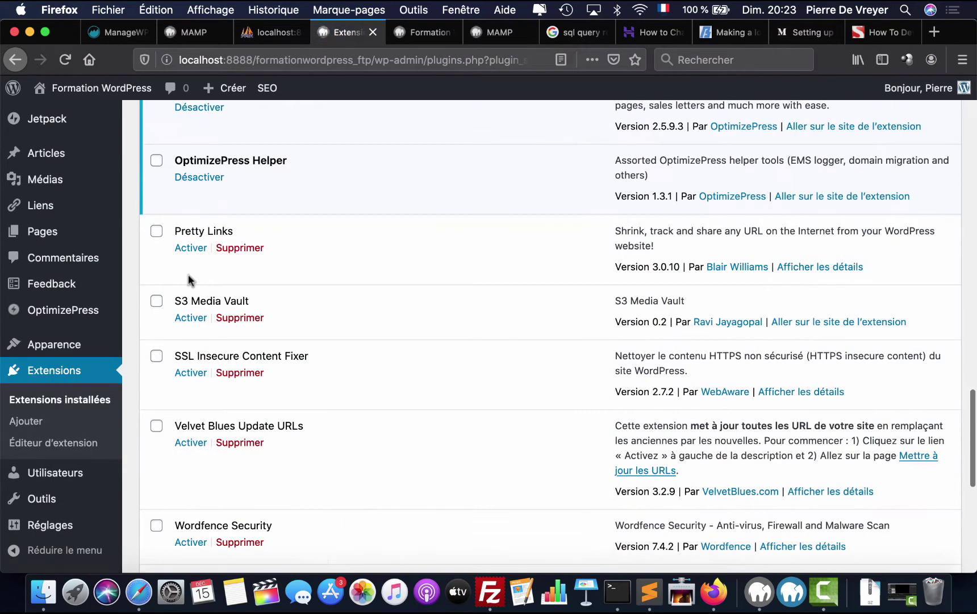
click(191, 248)
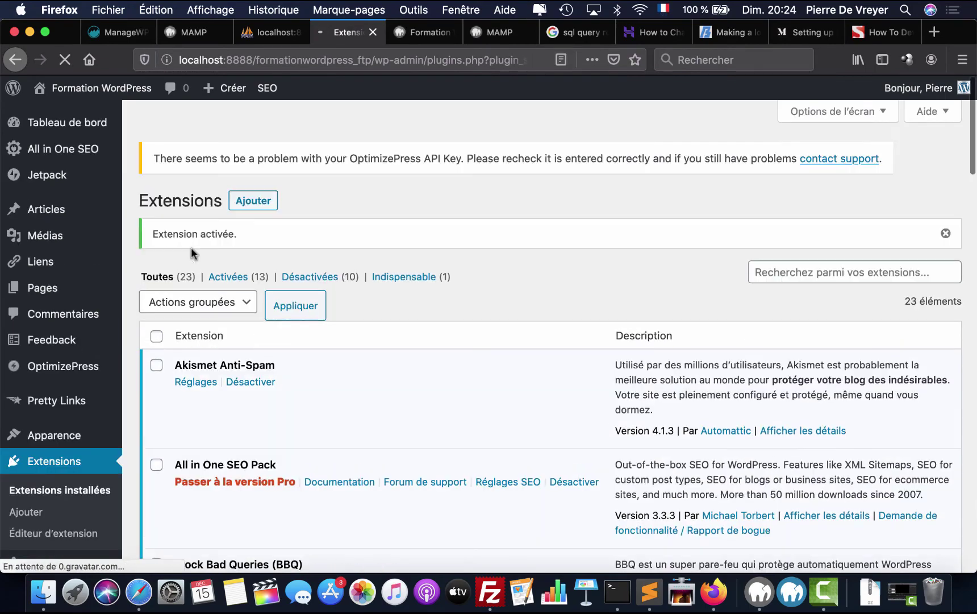
scroll(191, 249, down, 15)
scroll(191, 247, down, 10)
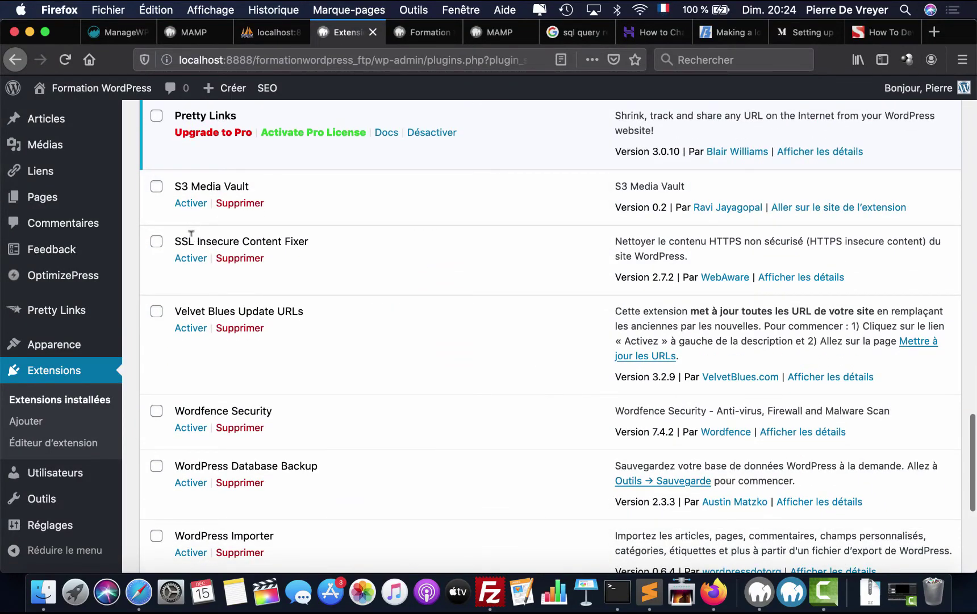
click(197, 207)
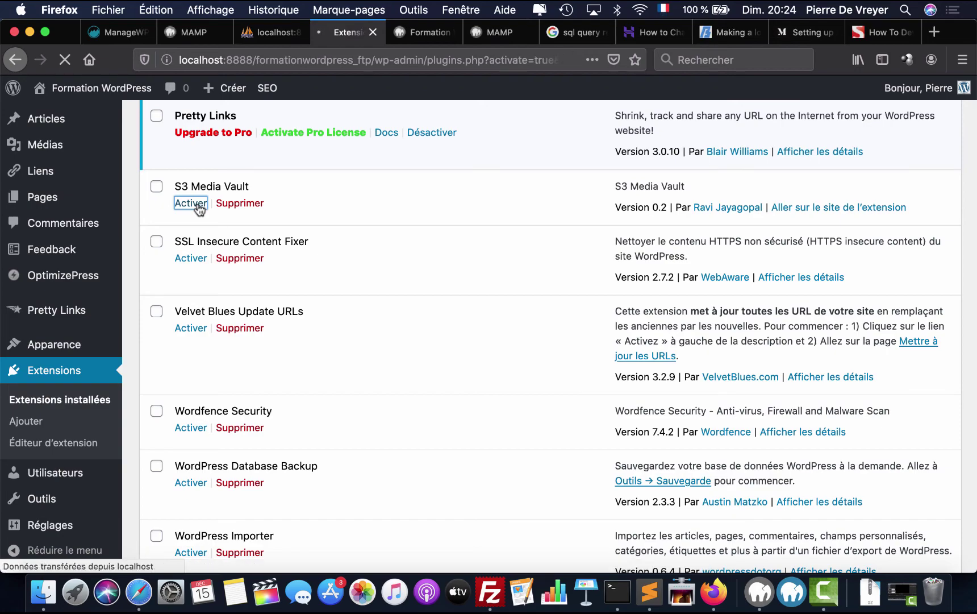
scroll(197, 203, down, 10)
scroll(198, 205, down, 15)
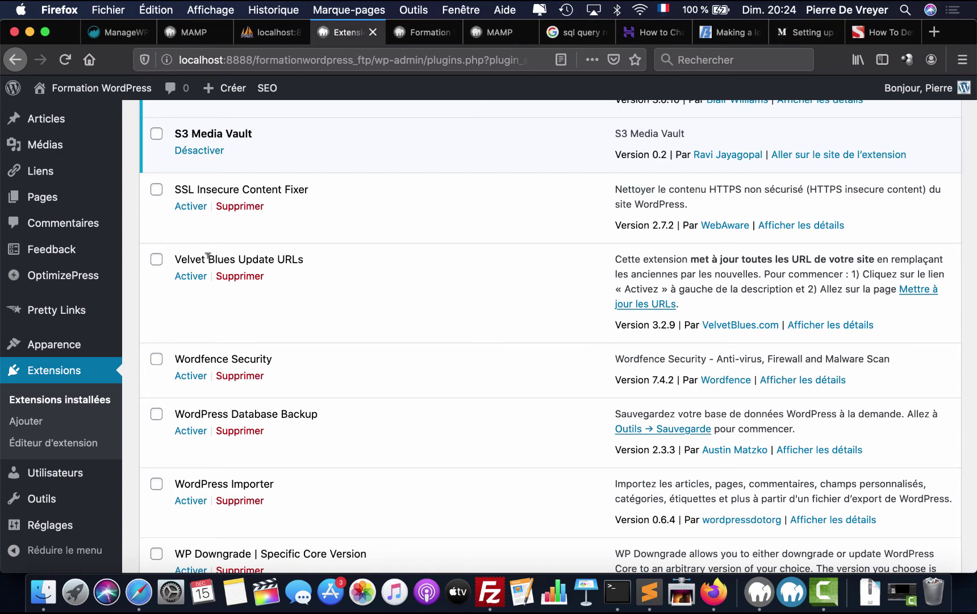
- Activate Wordfence Security, WordPress Database Backup and WP Downgrade in the plugin list
scroll(208, 257, down, 4)
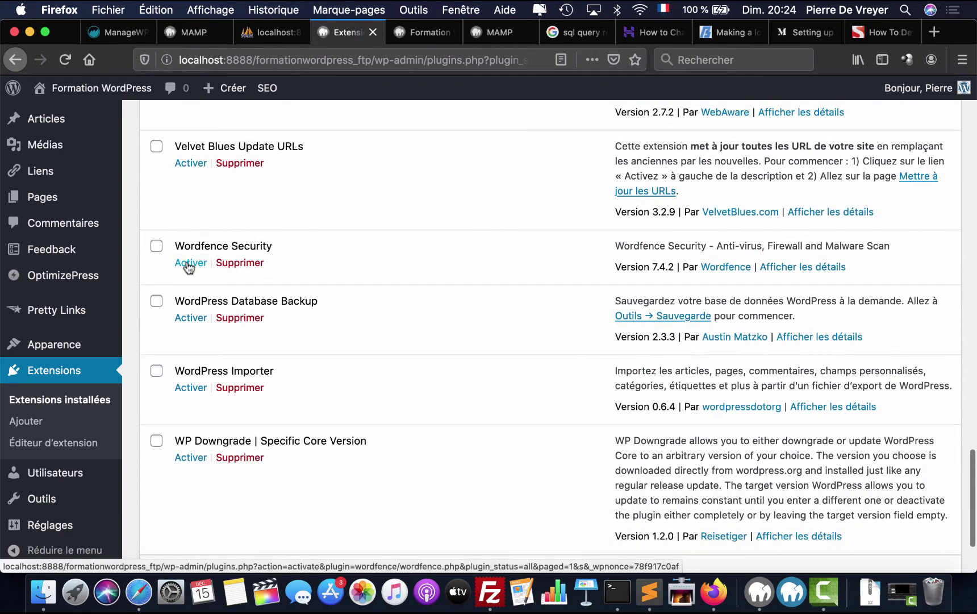
click(189, 263)
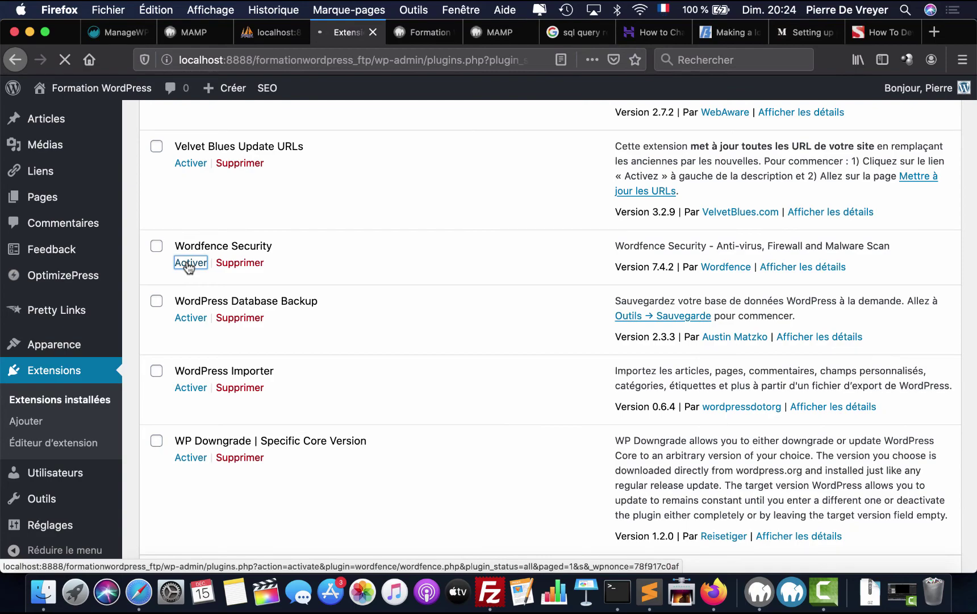
scroll(189, 266, down, 7)
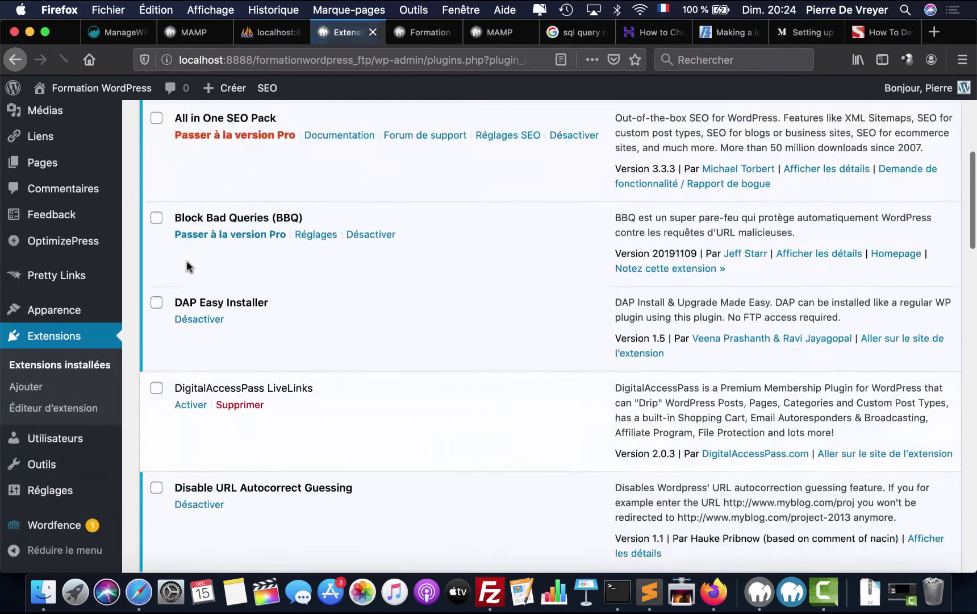
scroll(187, 265, down, 15)
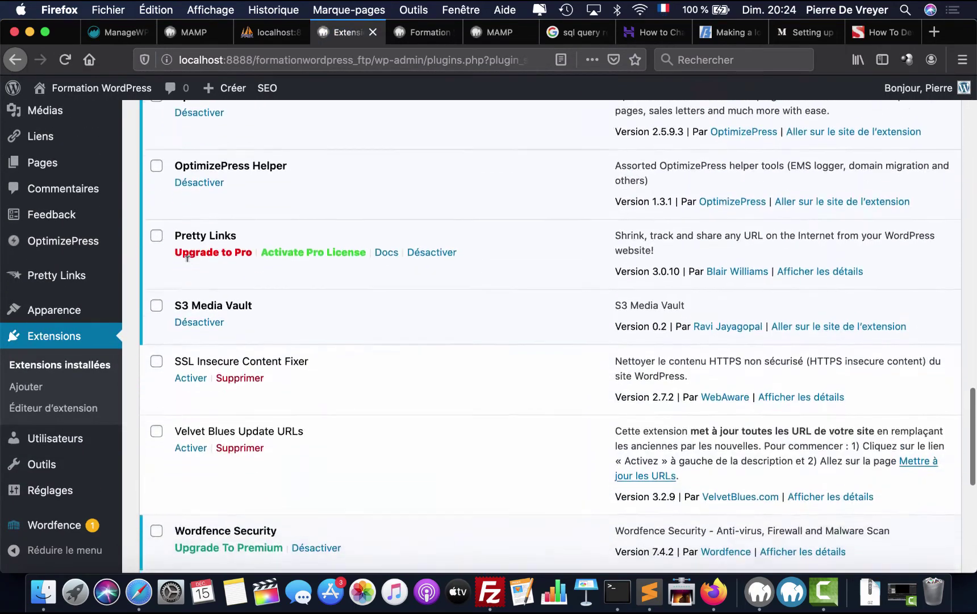
scroll(187, 258, down, 10)
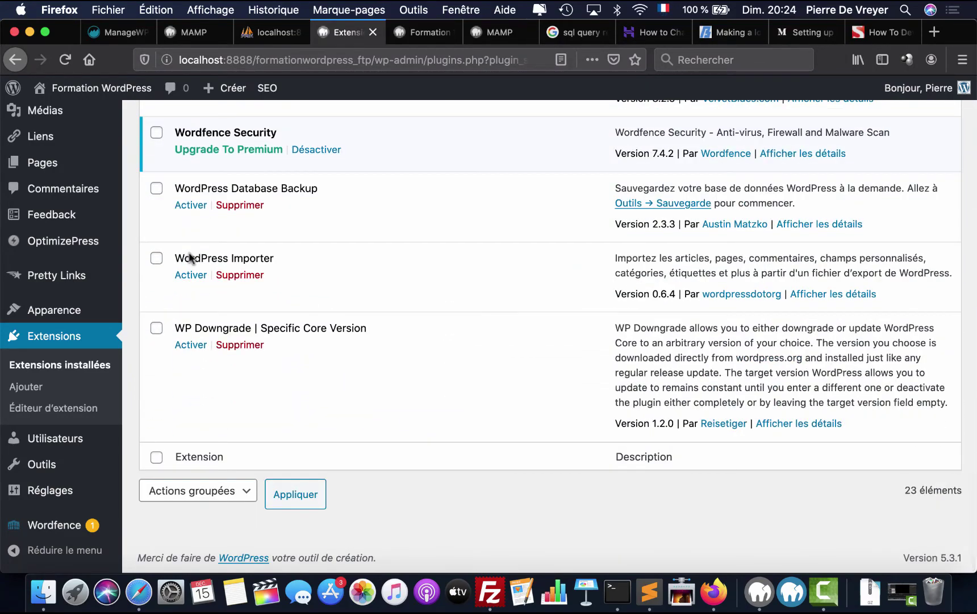
click(197, 212)
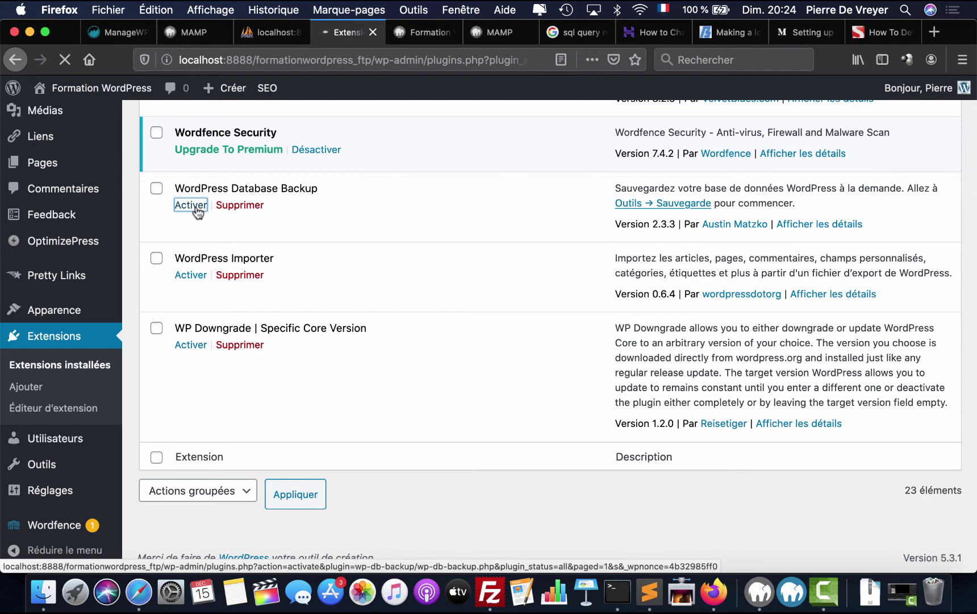
scroll(227, 227, up, 5)
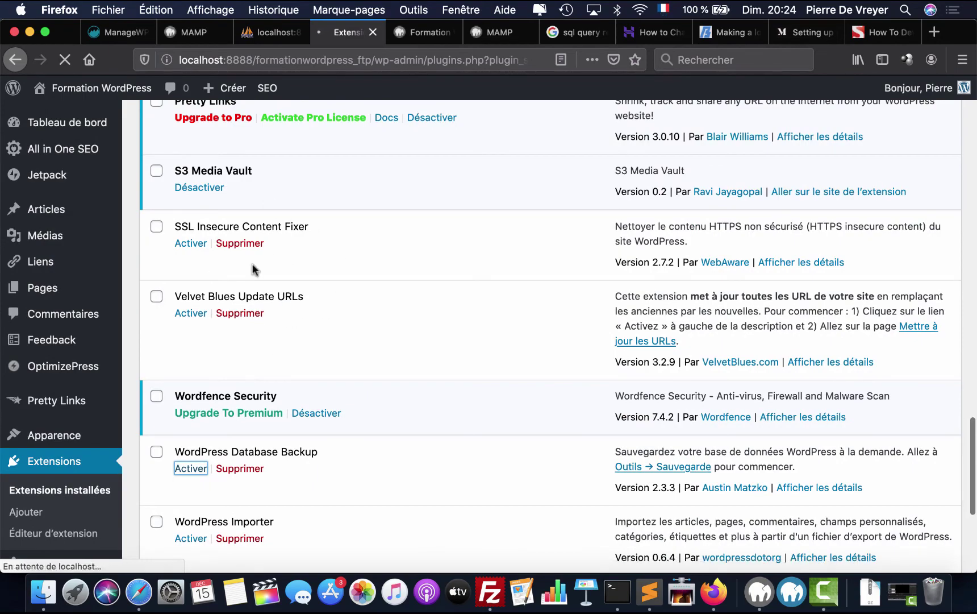
scroll(246, 299, up, 12)
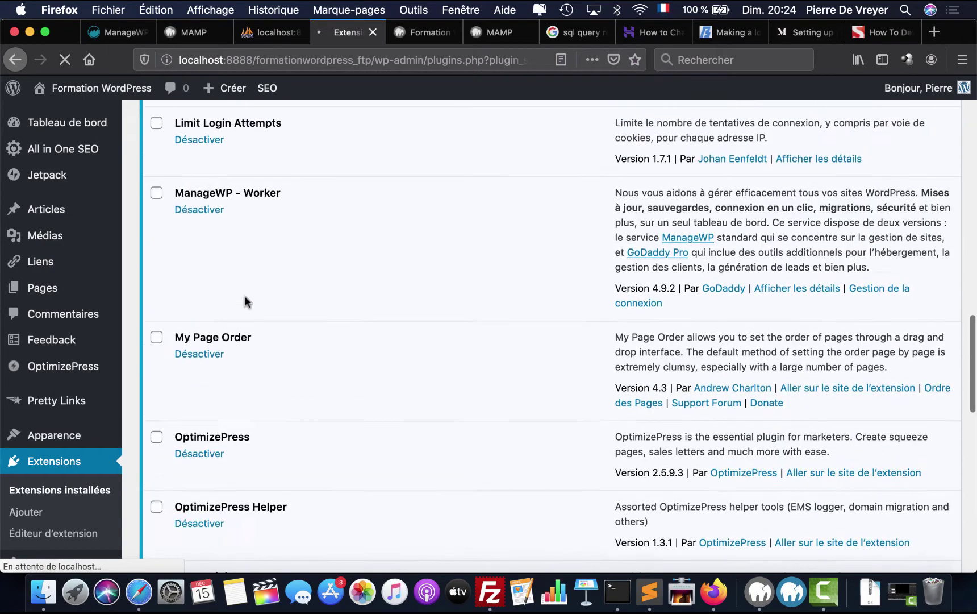
scroll(246, 301, down, 5)
scroll(245, 301, down, 15)
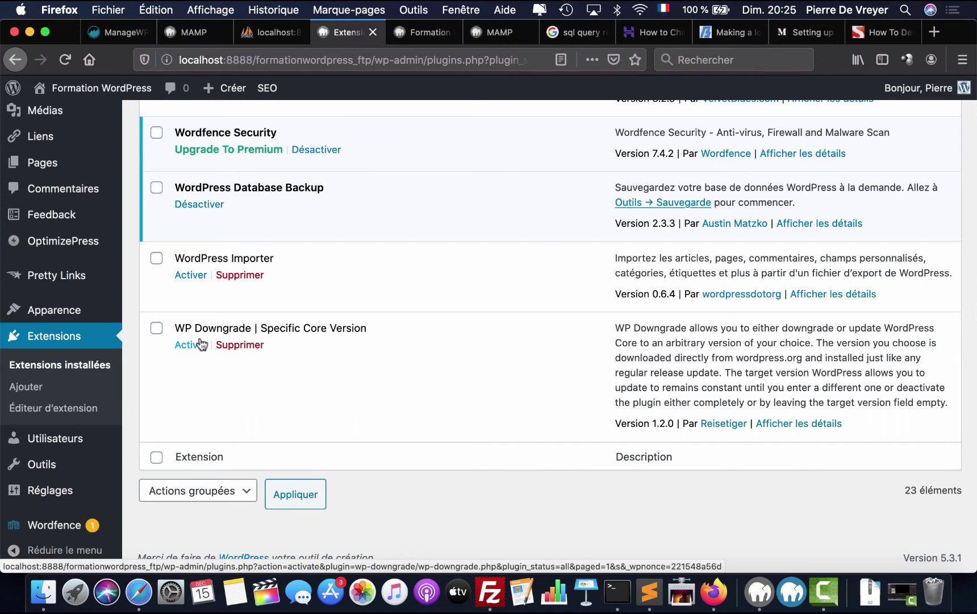
click(190, 345)
mouse_move(117, 100)
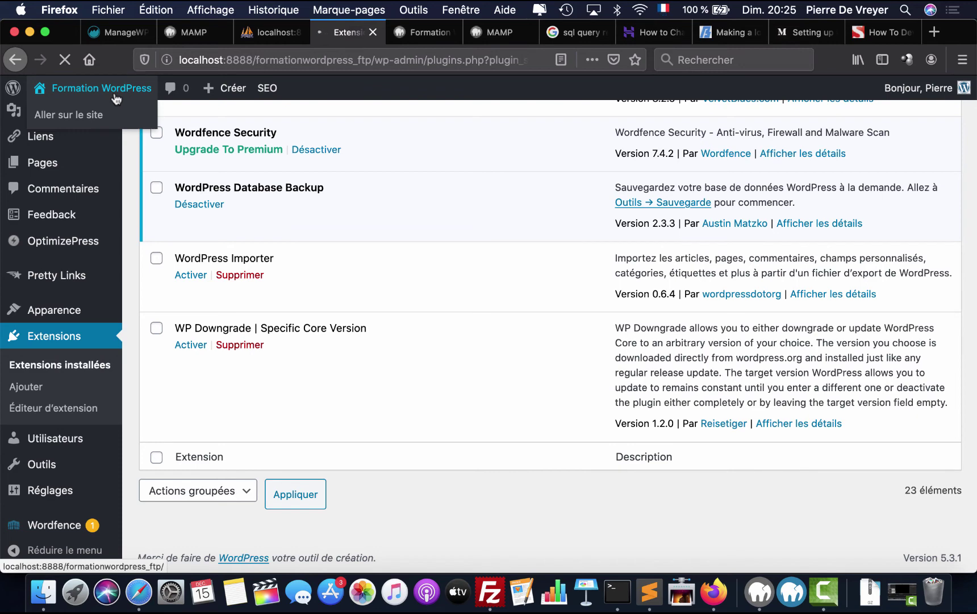
- Open the local site's public front page from the admin bar and look it over
click(85, 114)
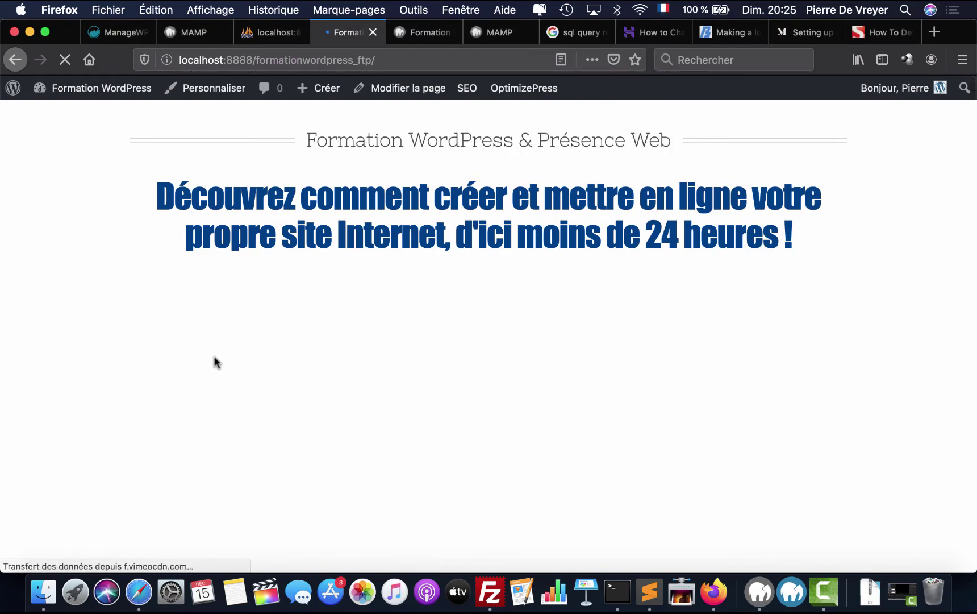
scroll(214, 356, down, 20)
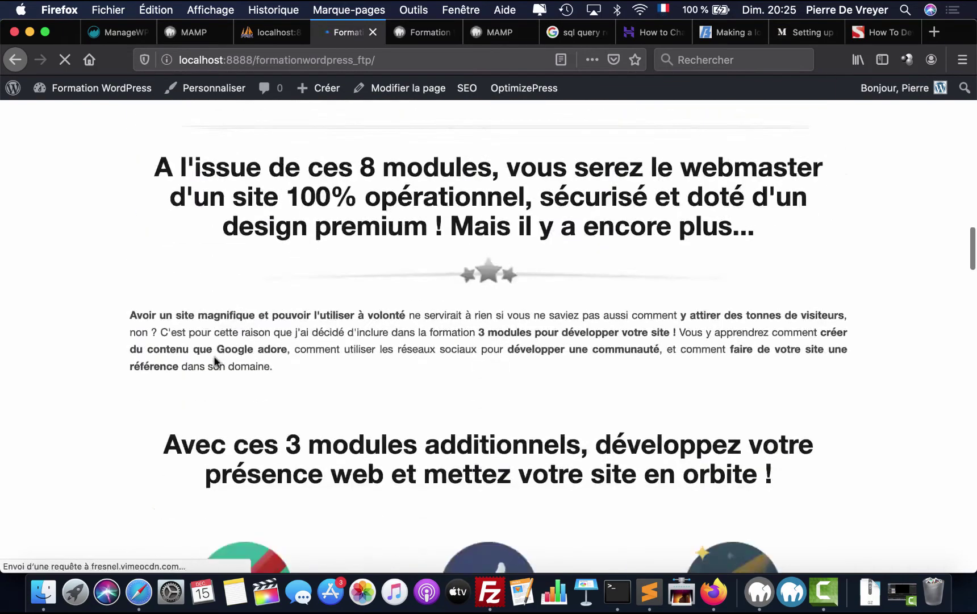
scroll(215, 360, down, 20)
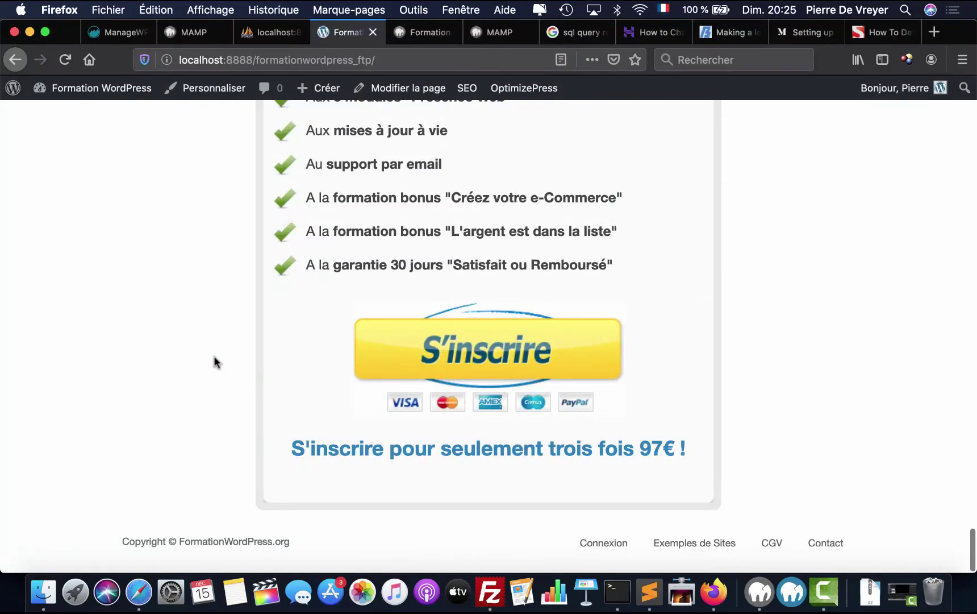
scroll(214, 361, up, 20)
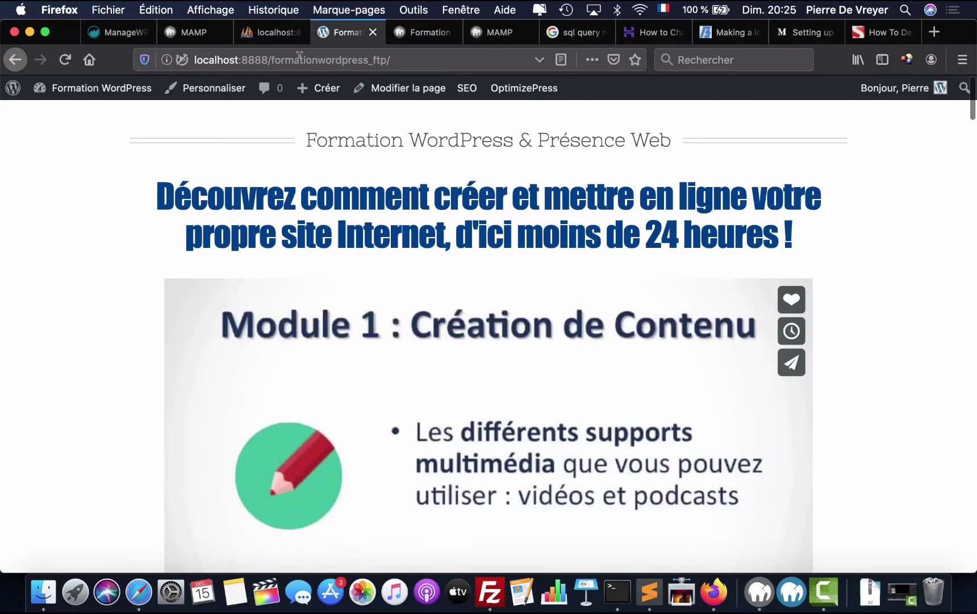
- Load the /membres address, then remove it and reload the home page
key(super+l)
key(Right)
text(membres)
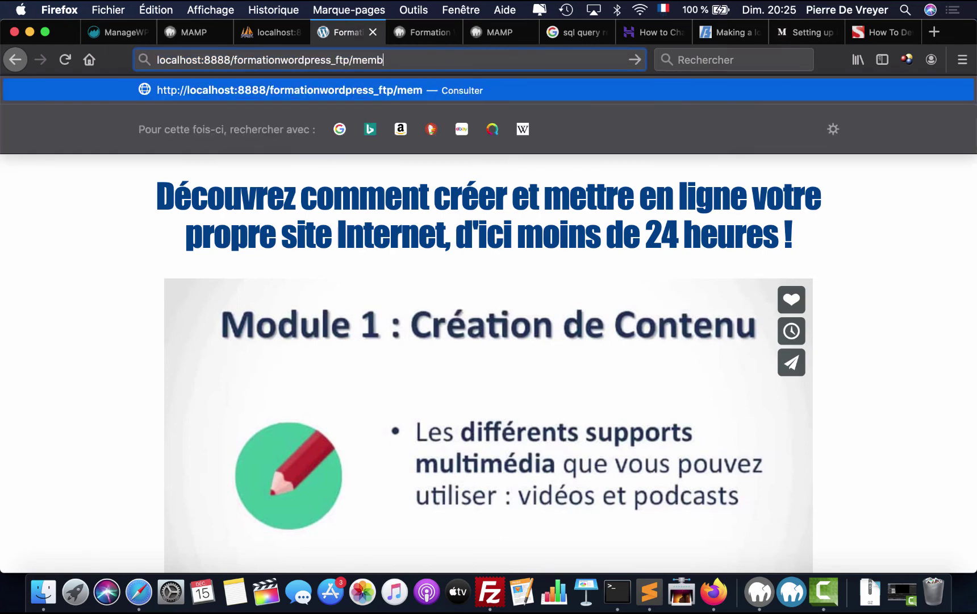
key(Return)
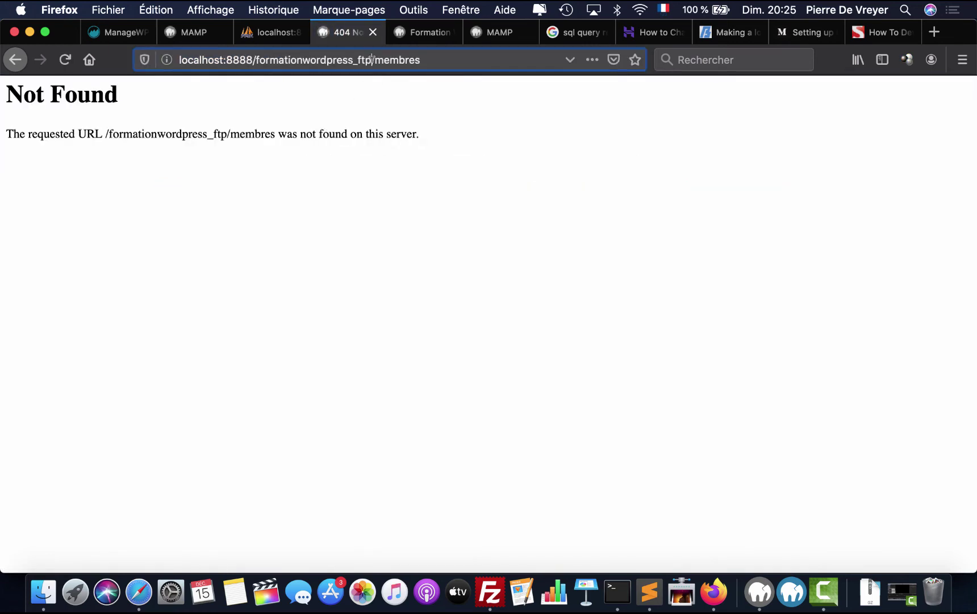
double_click(397, 60)
key(BackSpace)
key(BackSpace)
key(Return)
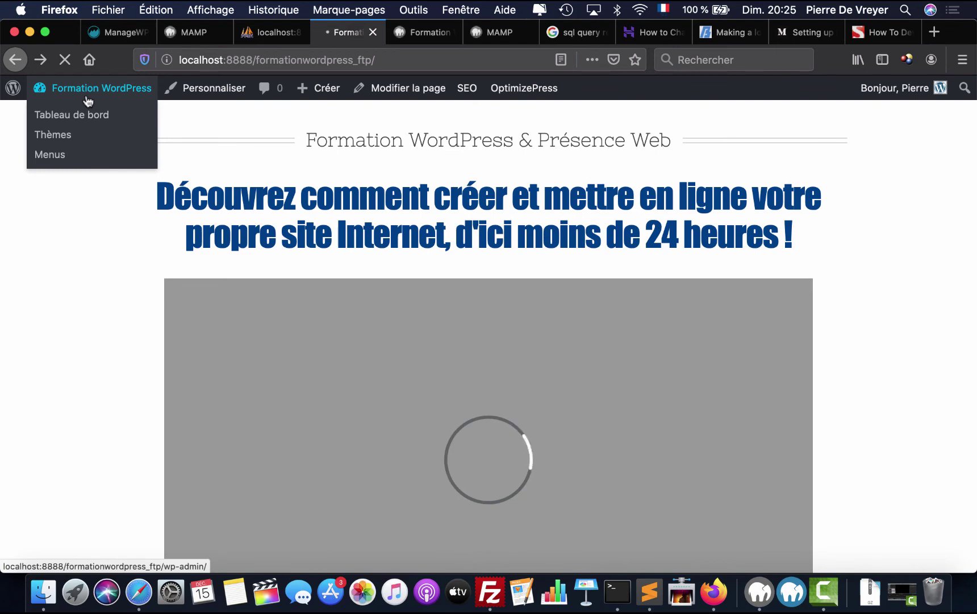
- Open the Tableau de bord, then open the Pages list in a new tab
click(88, 100)
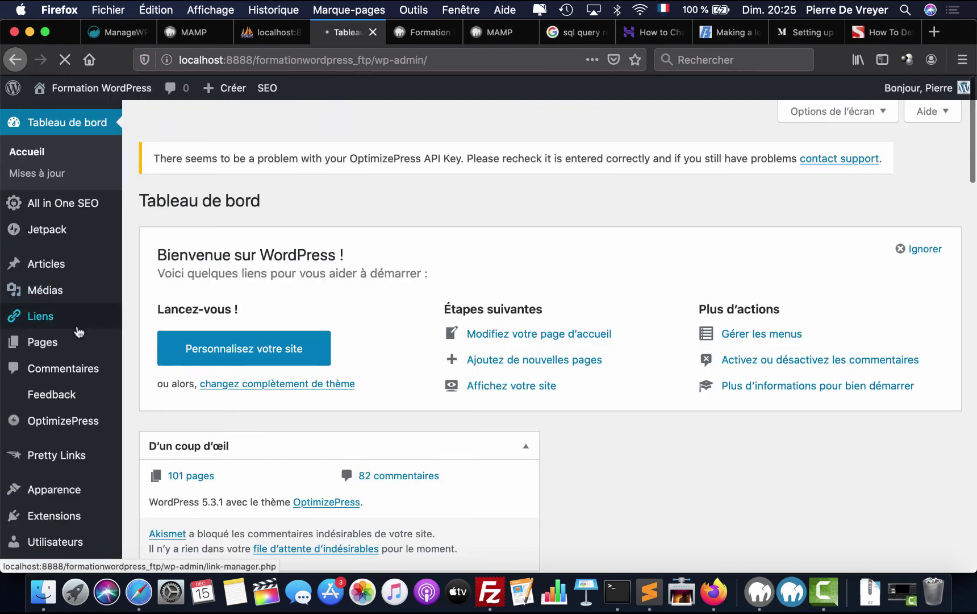
right_click(77, 334)
click(103, 340)
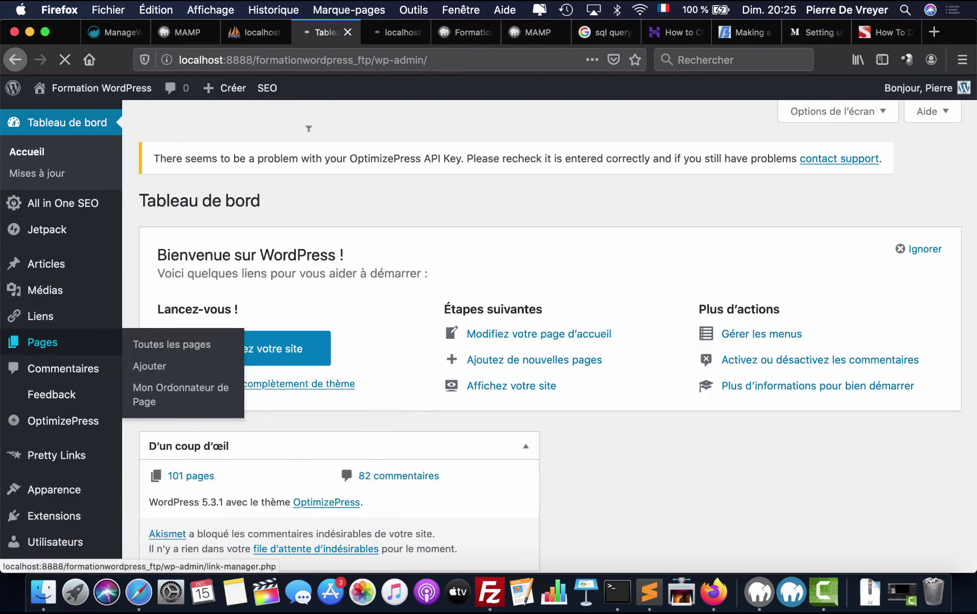
click(393, 35)
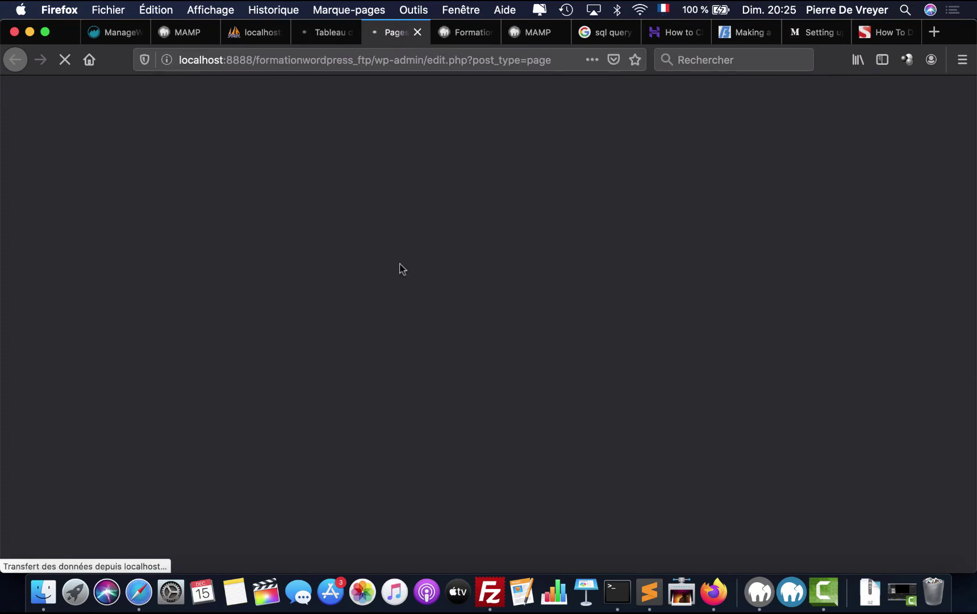
- View Outils de publication in a new tab, confirm it shows Not Found, close it, return to the dashboard
scroll(401, 263, down, 10)
scroll(400, 267, down, 15)
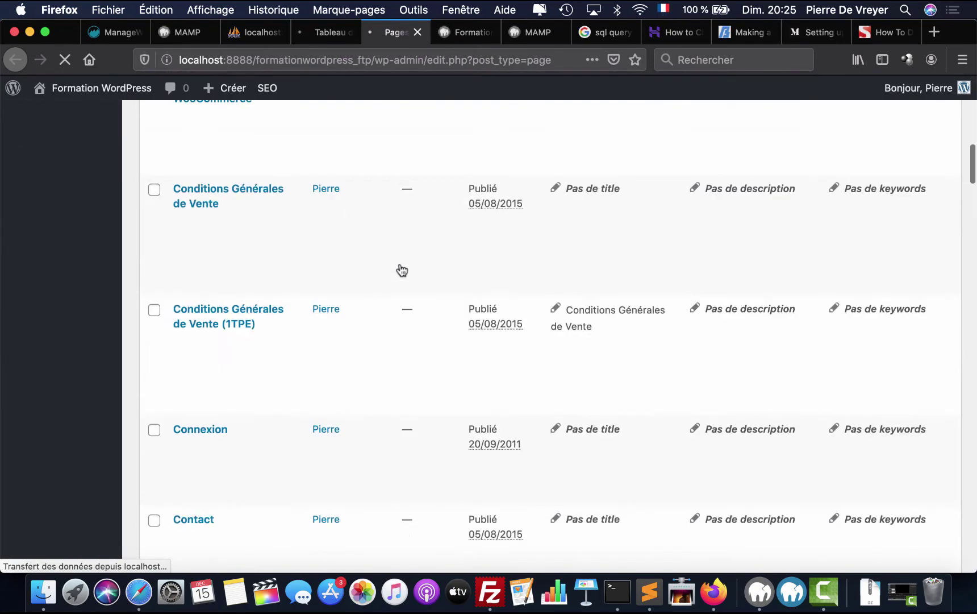
scroll(400, 267, down, 12)
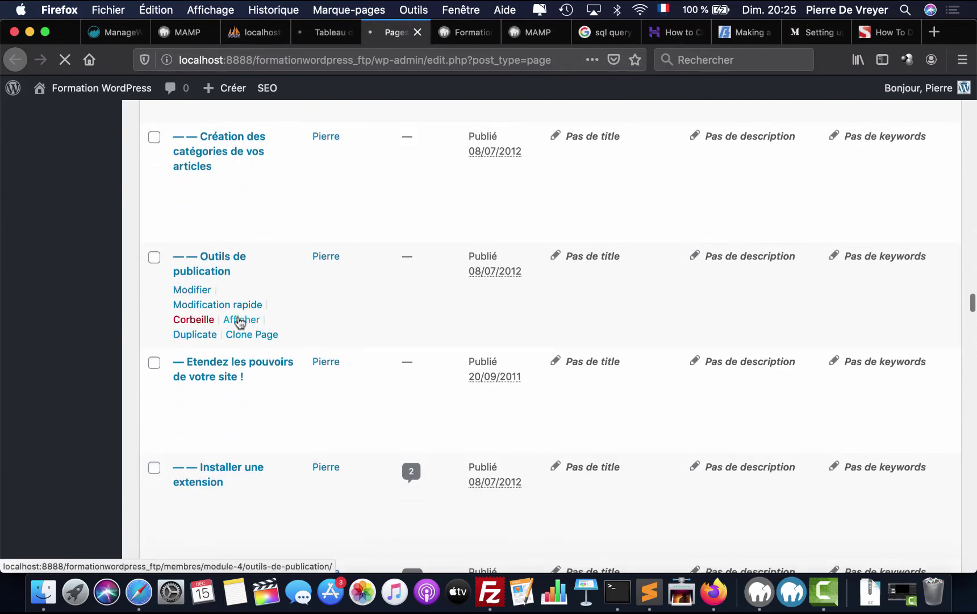
right_click(240, 320)
click(261, 376)
click(431, 36)
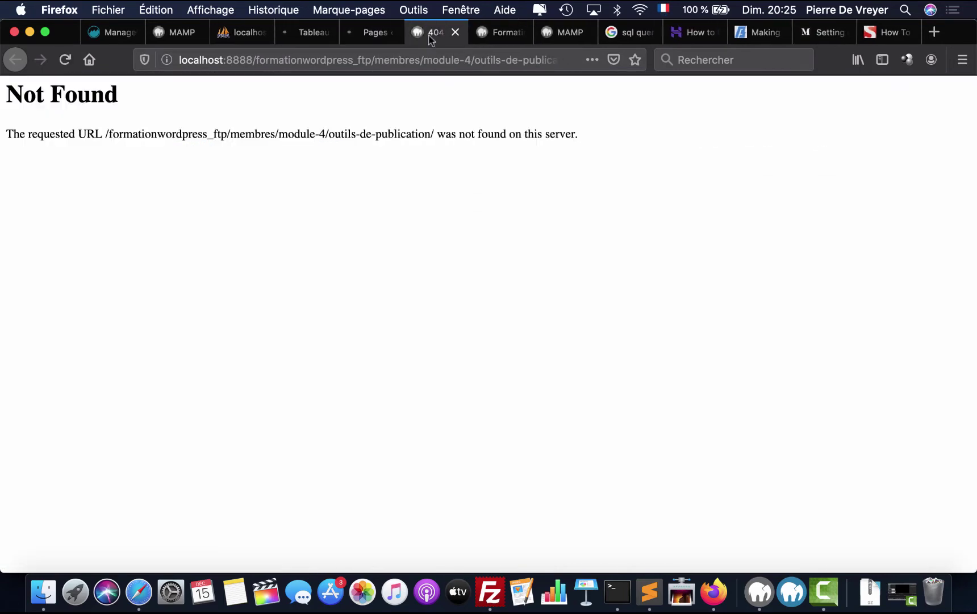
click(455, 32)
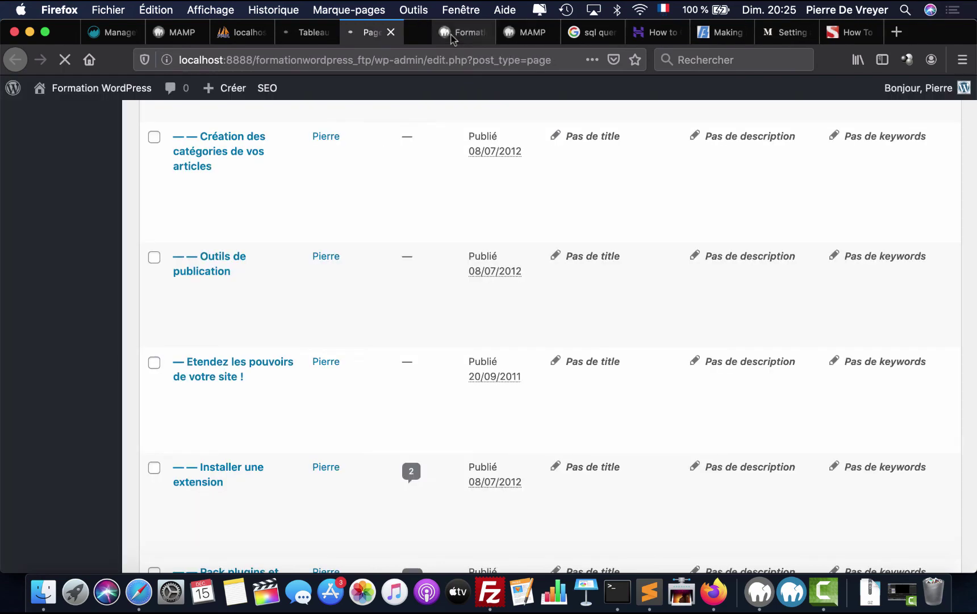
click(316, 39)
click(357, 34)
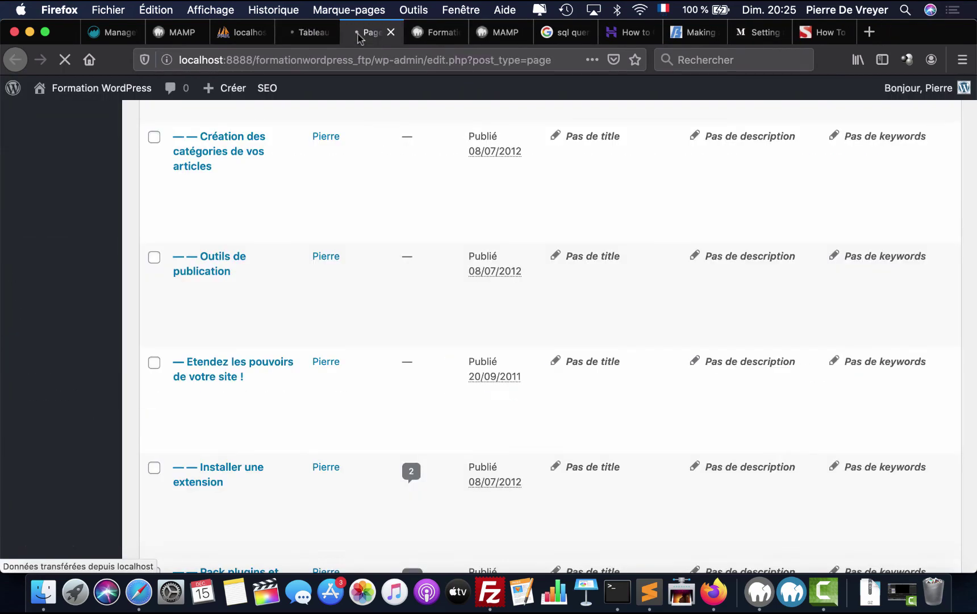
click(309, 36)
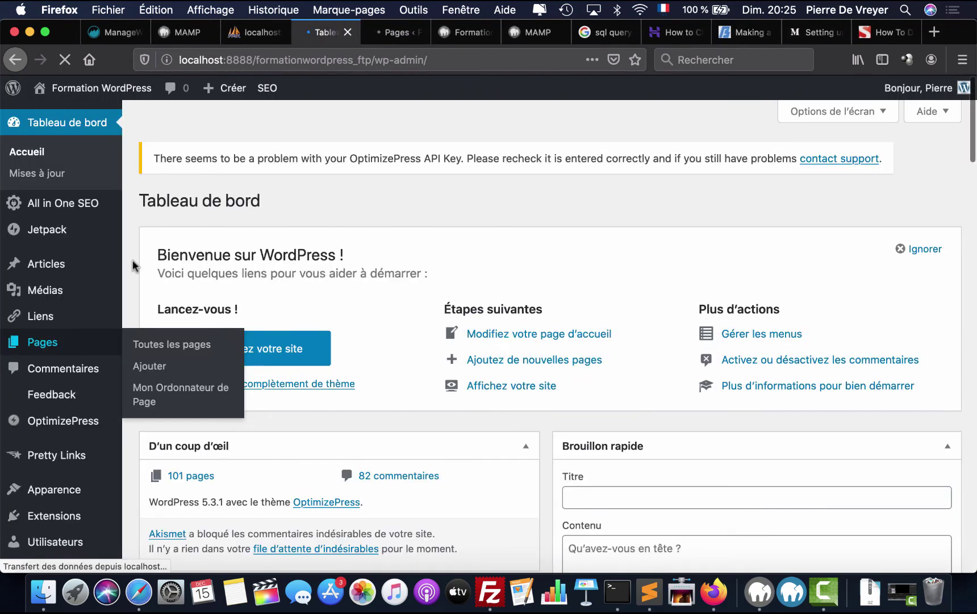
scroll(131, 270, down, 10)
scroll(131, 271, down, 4)
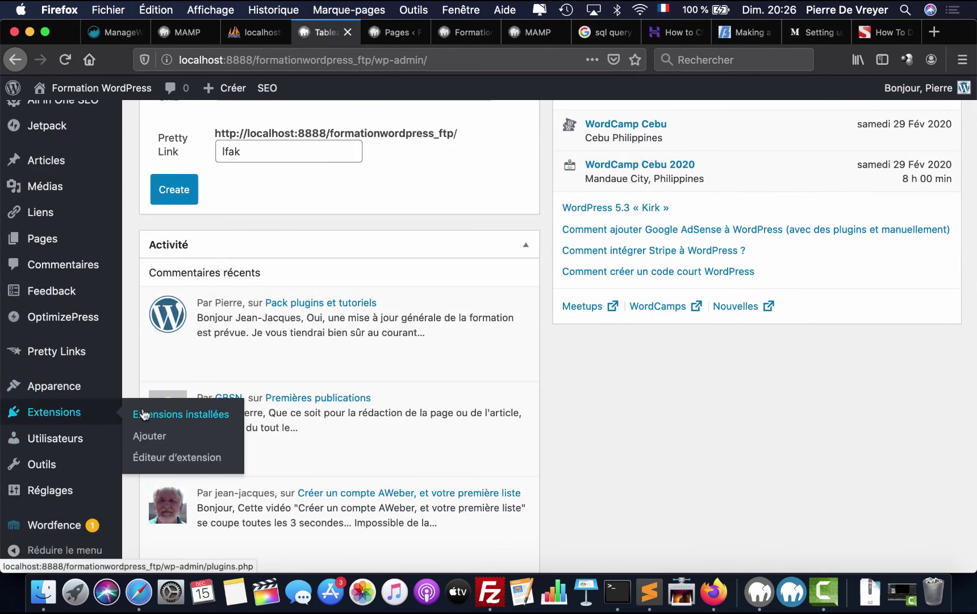
- Activate the Velvet Blues Update URLs plugin from Extensions installées
click(144, 414)
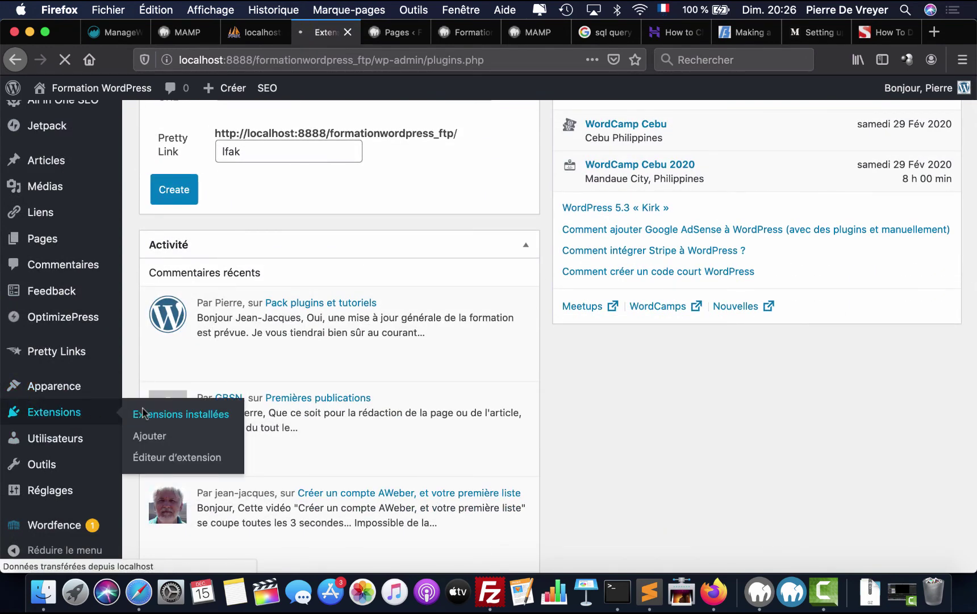
scroll(326, 381, down, 15)
scroll(327, 380, down, 4)
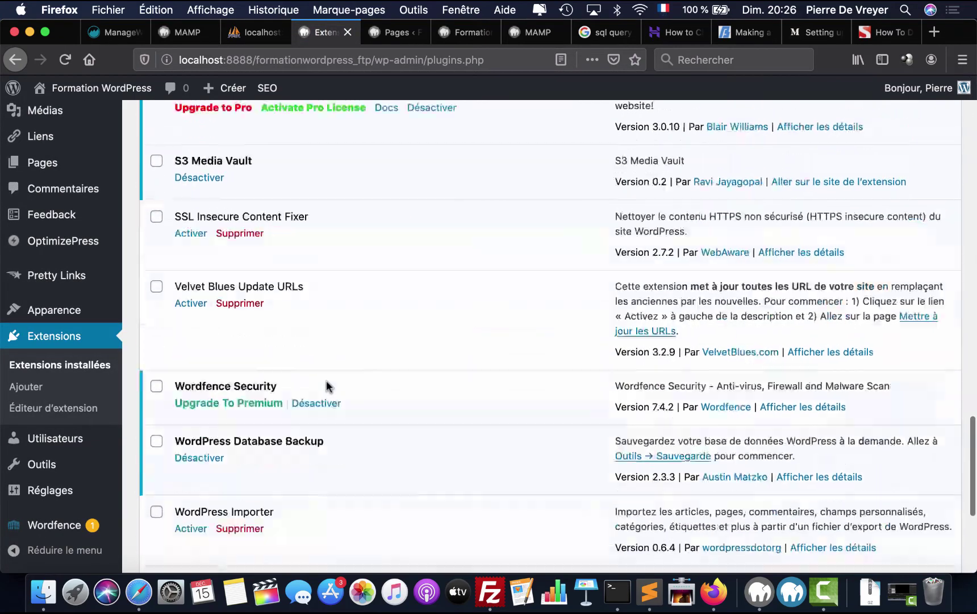
click(190, 285)
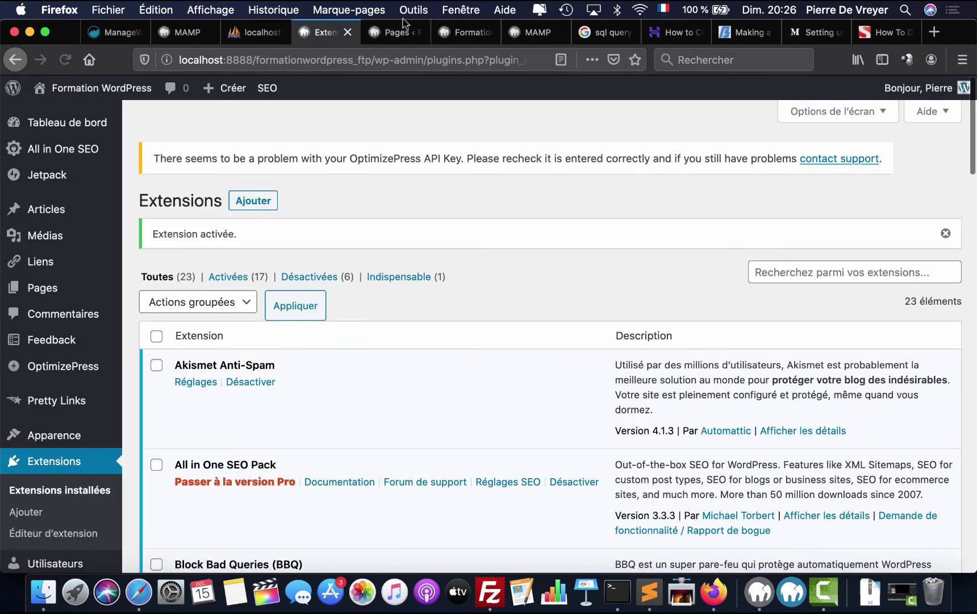
- View Outils de publication from the Pages list in a new tab, confirm Not Found, then close it
click(404, 34)
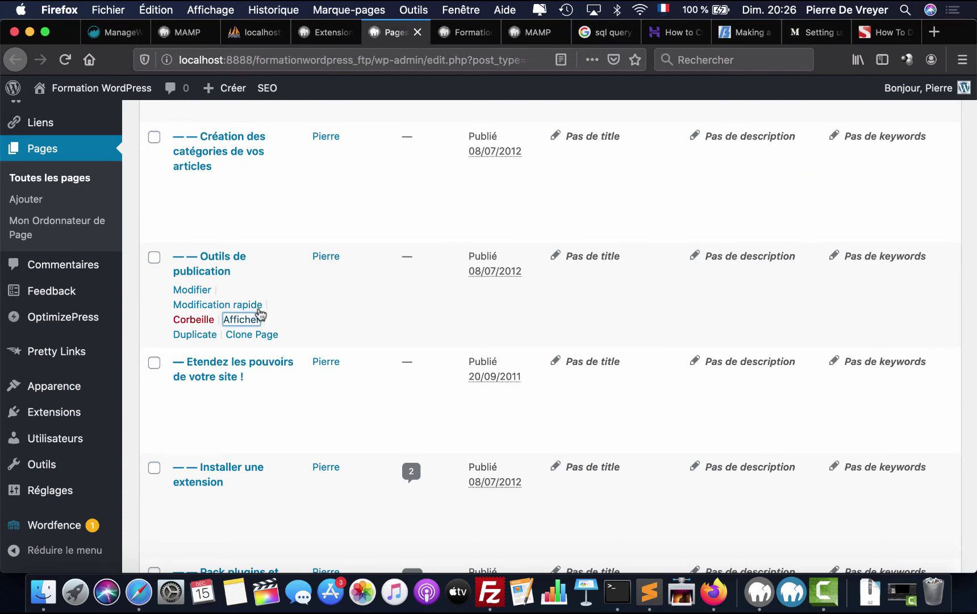
right_click(250, 325)
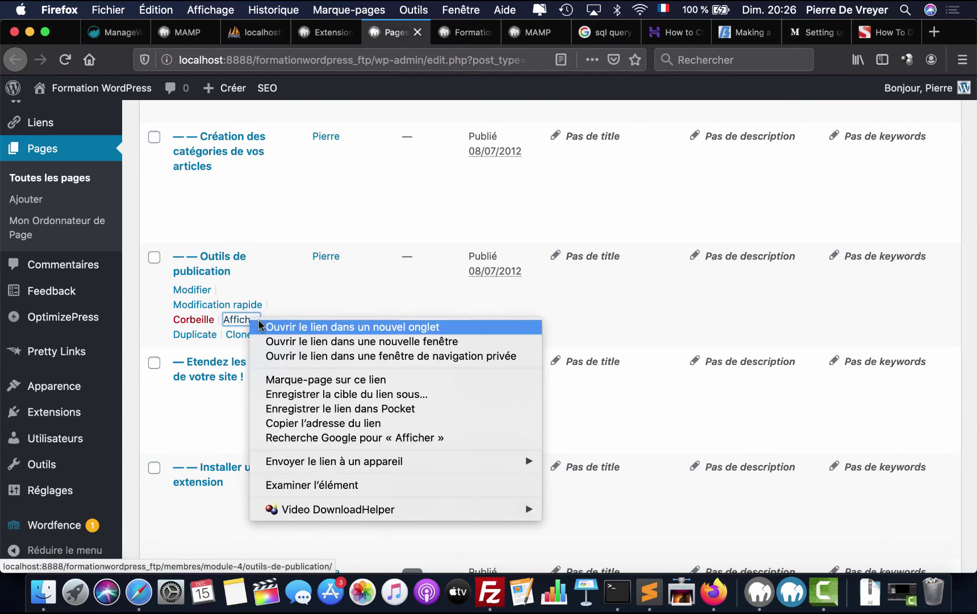
click(278, 325)
click(435, 33)
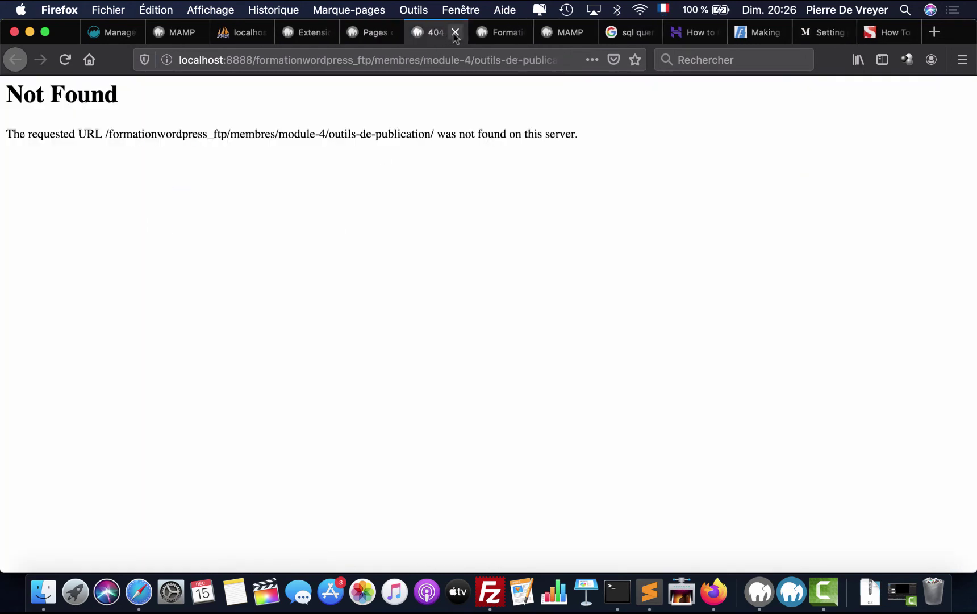
click(456, 33)
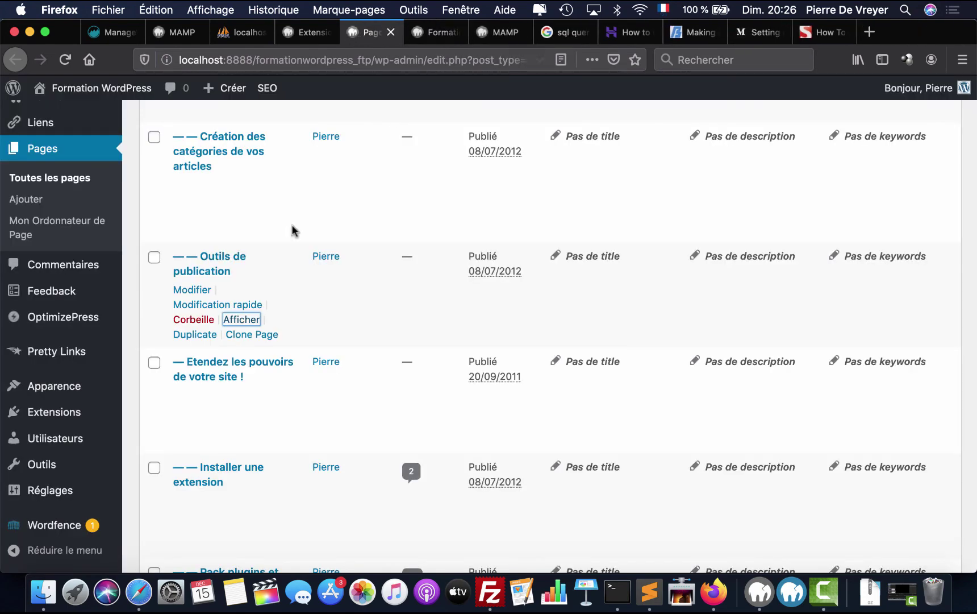
scroll(278, 310, down, 5)
scroll(278, 310, down, 5)
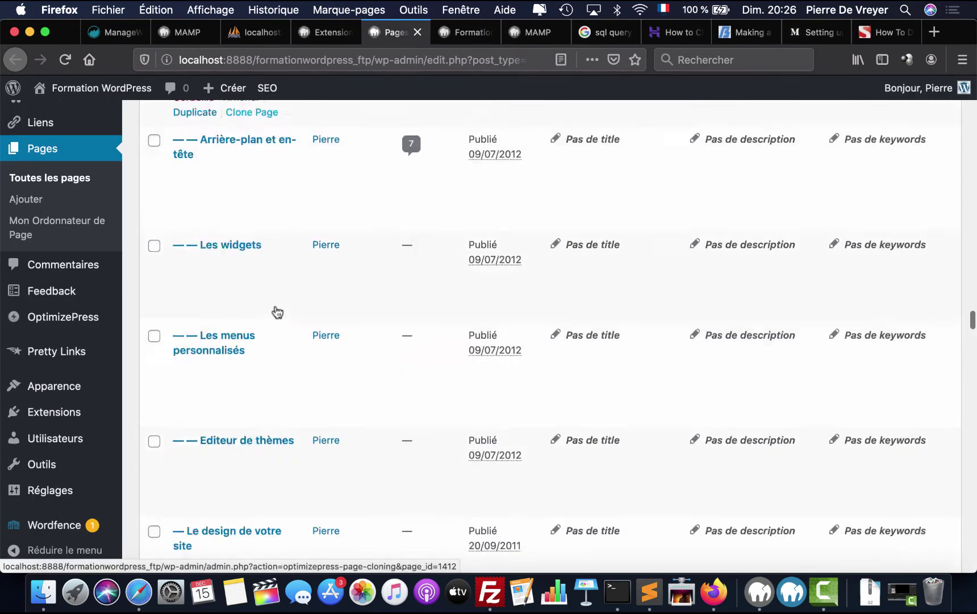
scroll(275, 310, down, 3)
mouse_move(122, 384)
scroll(122, 385, down, 5)
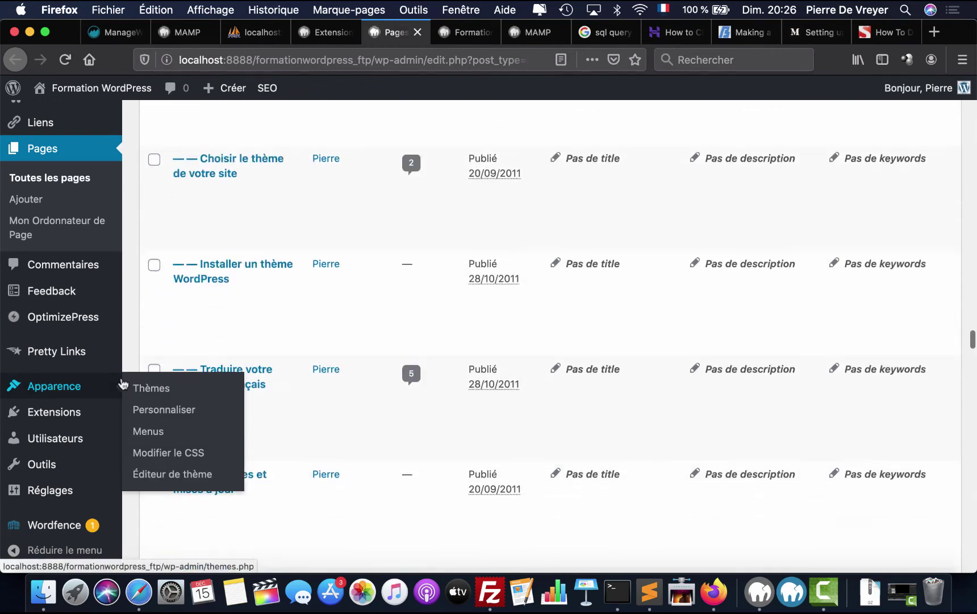
scroll(126, 323, down, 3)
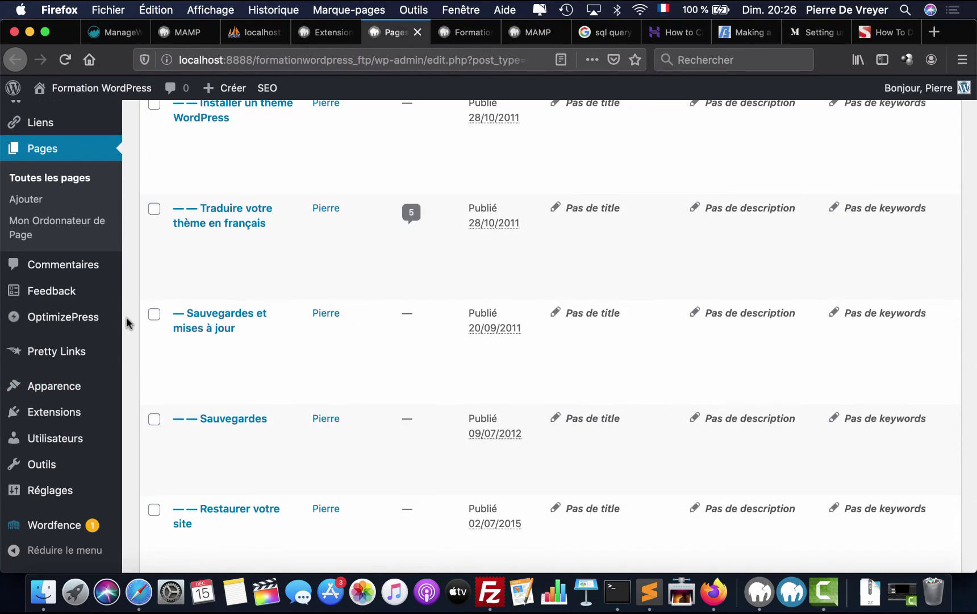
- Reopen 'nano .htaccess', quit without saving, and run ls -al to confirm formationwordpress_ftp has no .htaccess
click(618, 591)
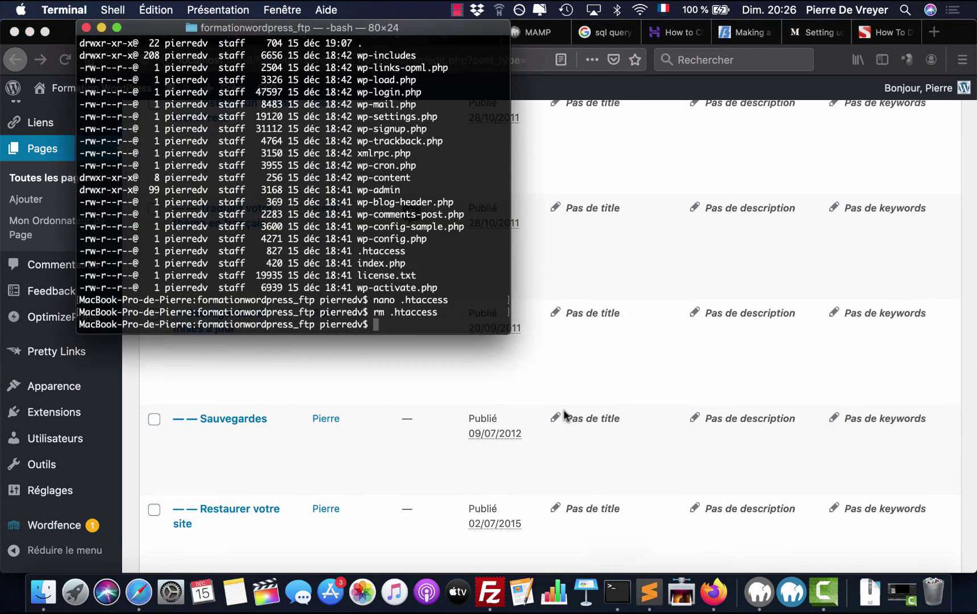
key(Up)
key(Up)
key(Return)
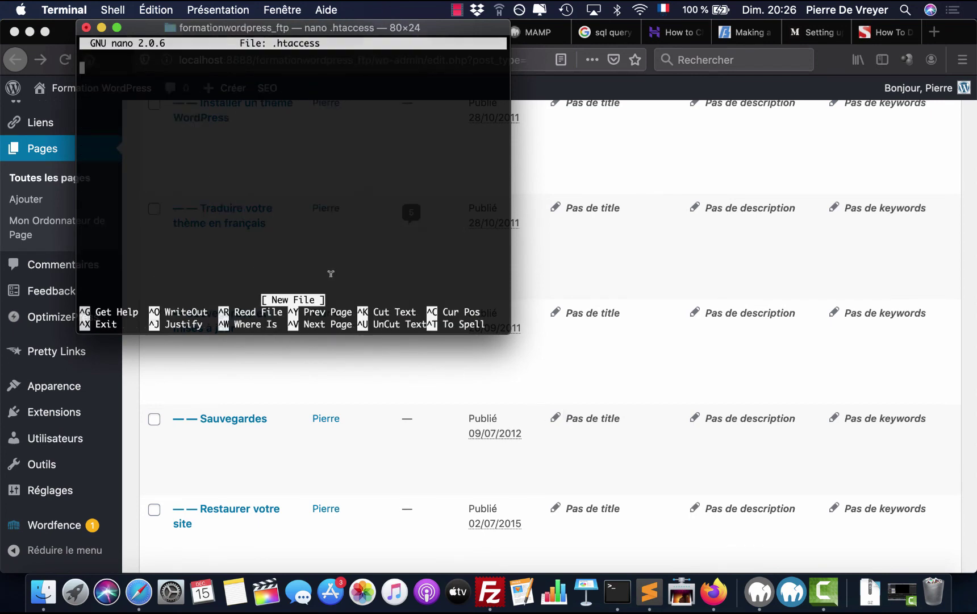
key(ctrl+x)
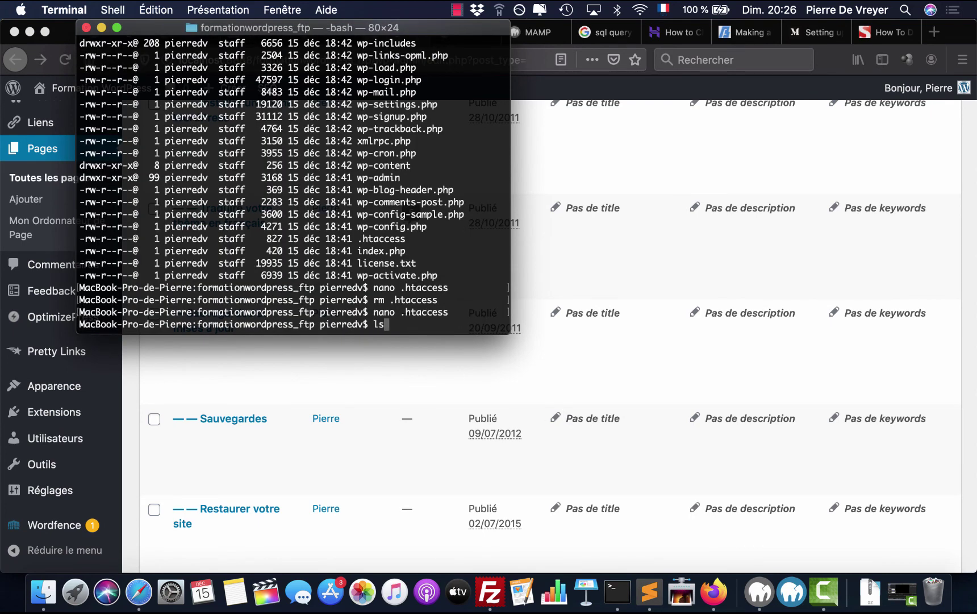
key(Return)
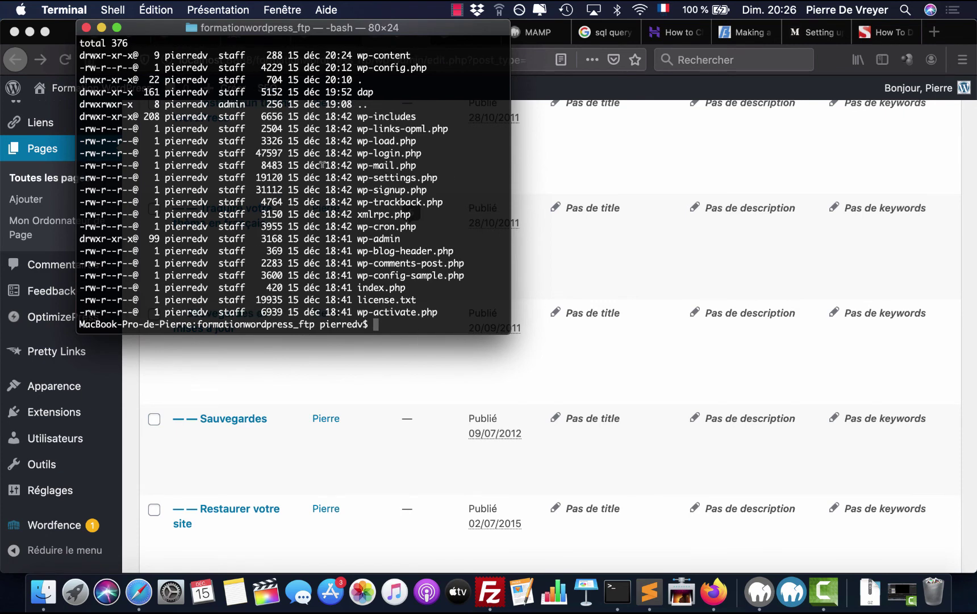
scroll(392, 175, up, 10)
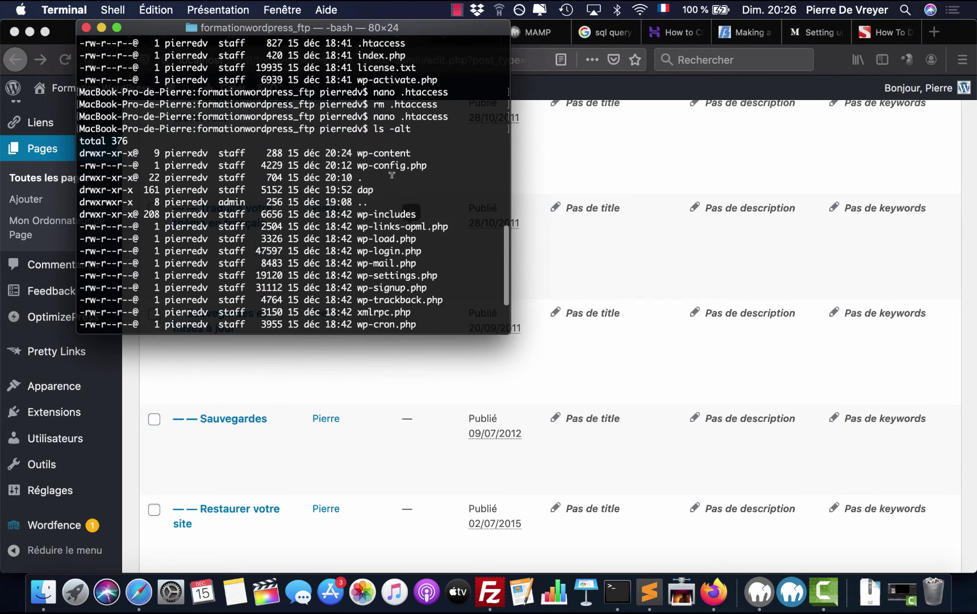
scroll(392, 175, down, 5)
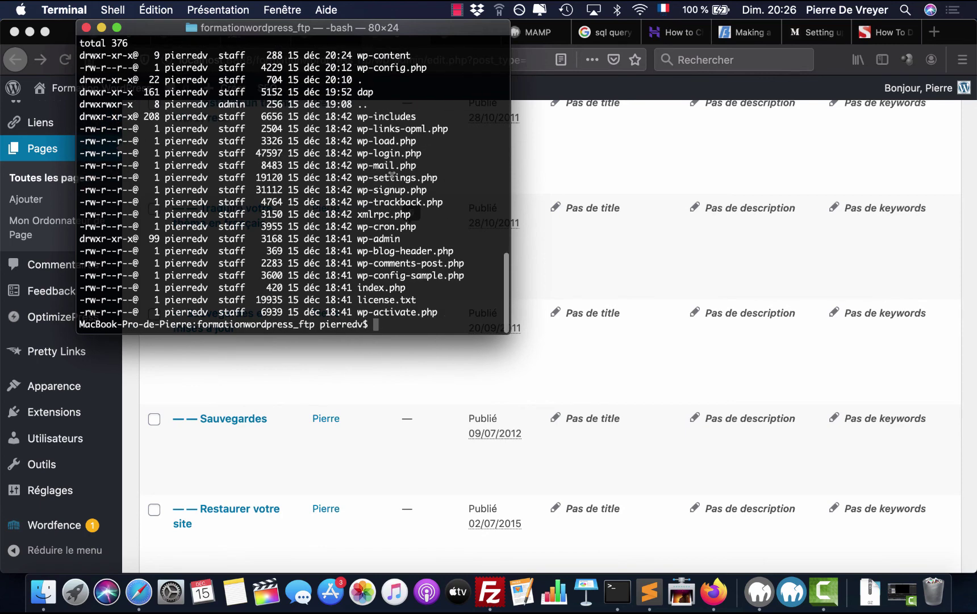
click(609, 164)
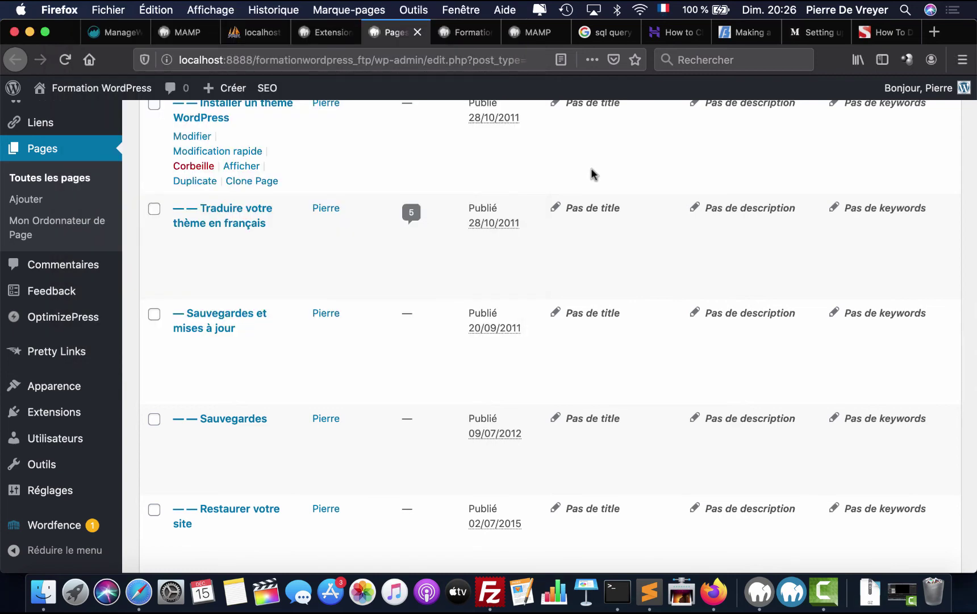
click(49, 597)
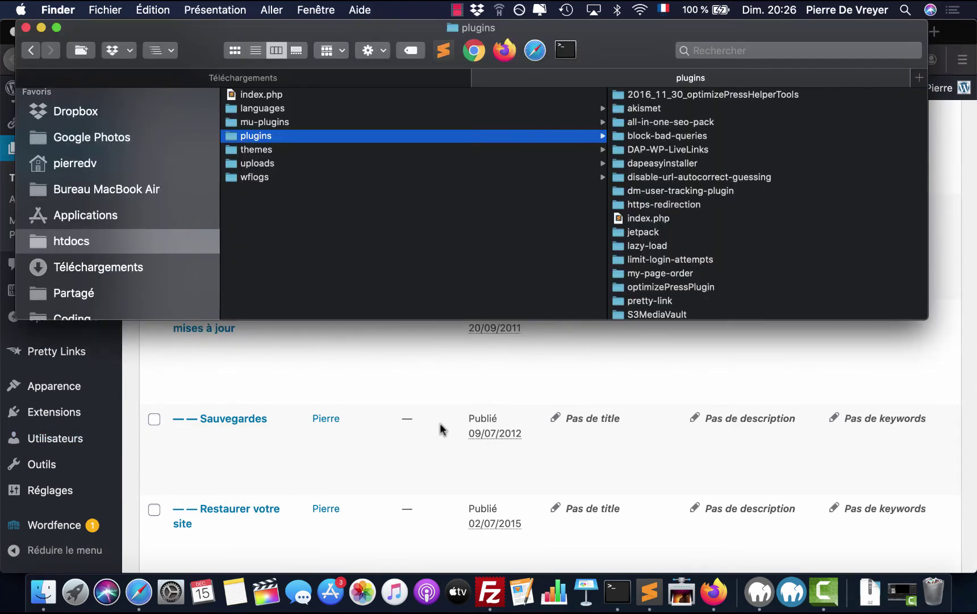
- Google 'regenerate htaccess wordpress' in a new Firefox tab
click(440, 423)
click(935, 32)
text(regenerat)
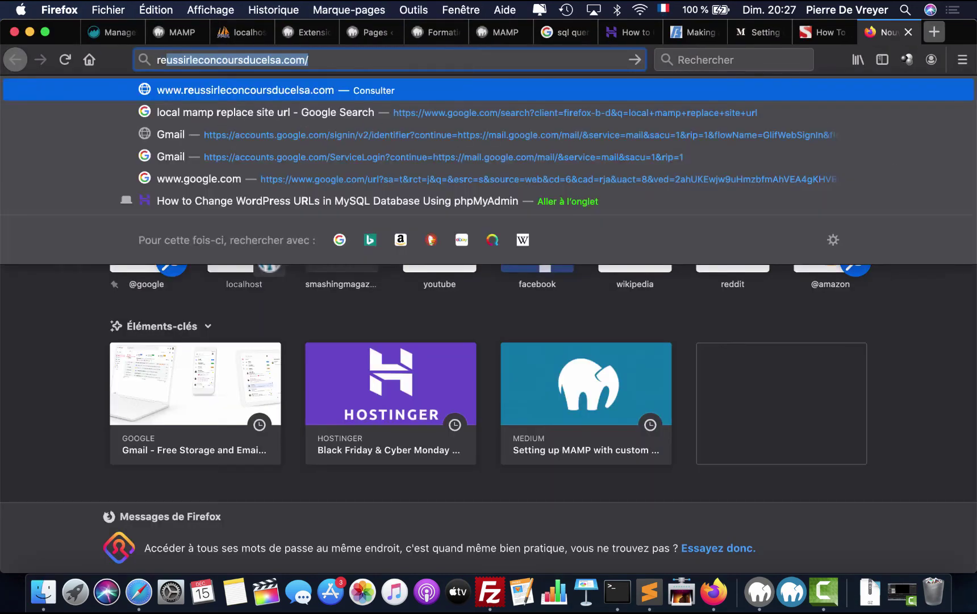
text(e h)
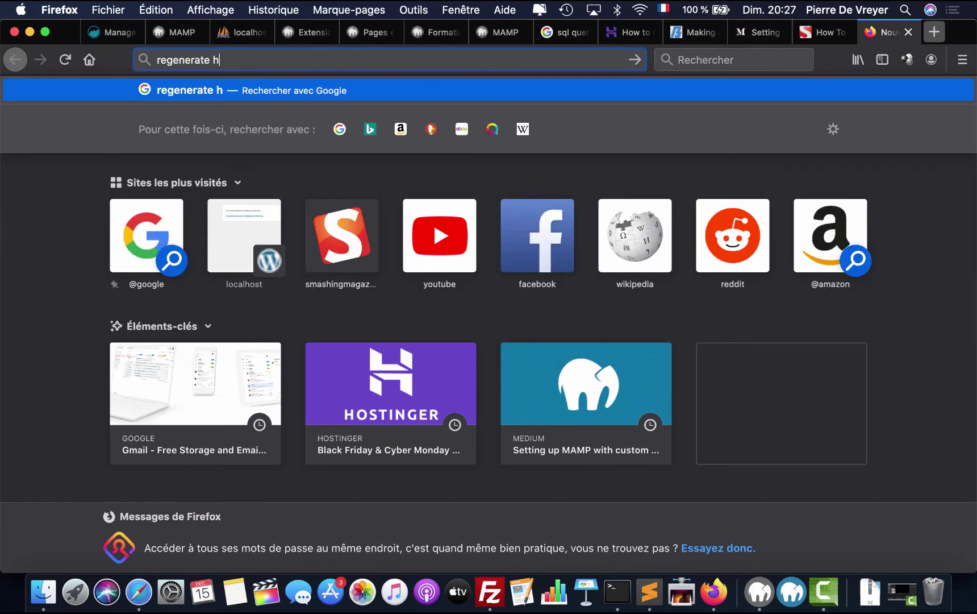
text(taccess )
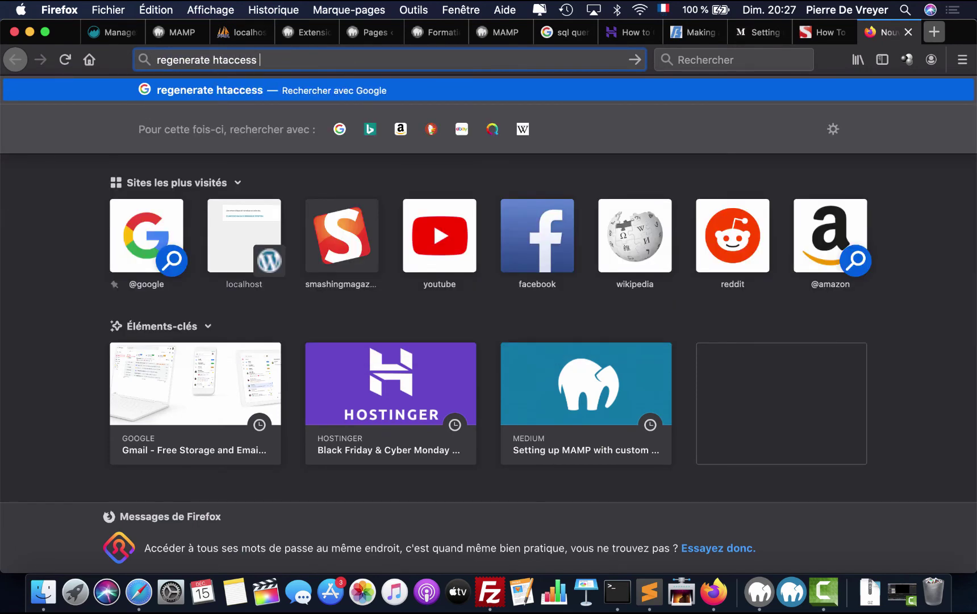
text(wordpress)
key(Return)
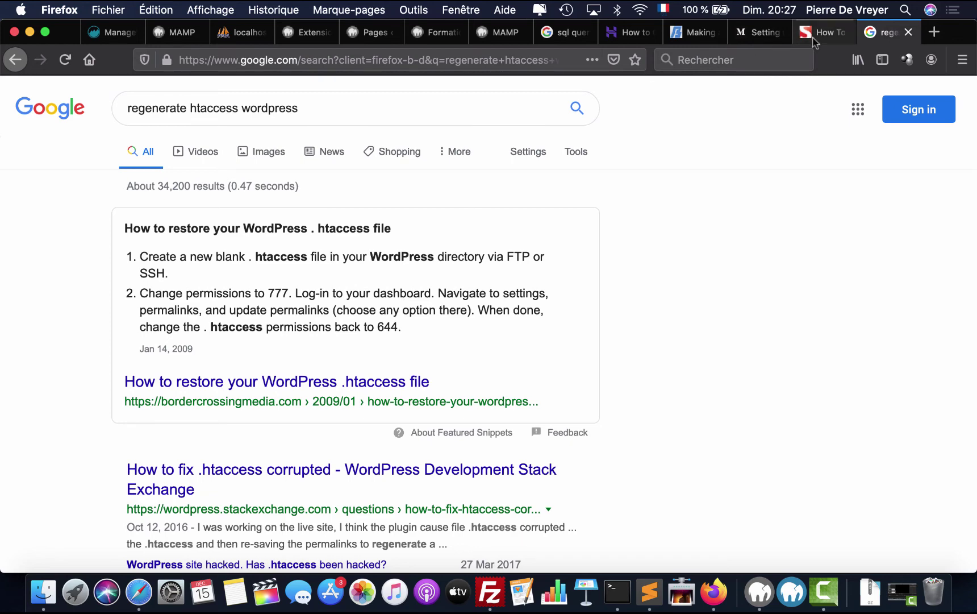
click(618, 591)
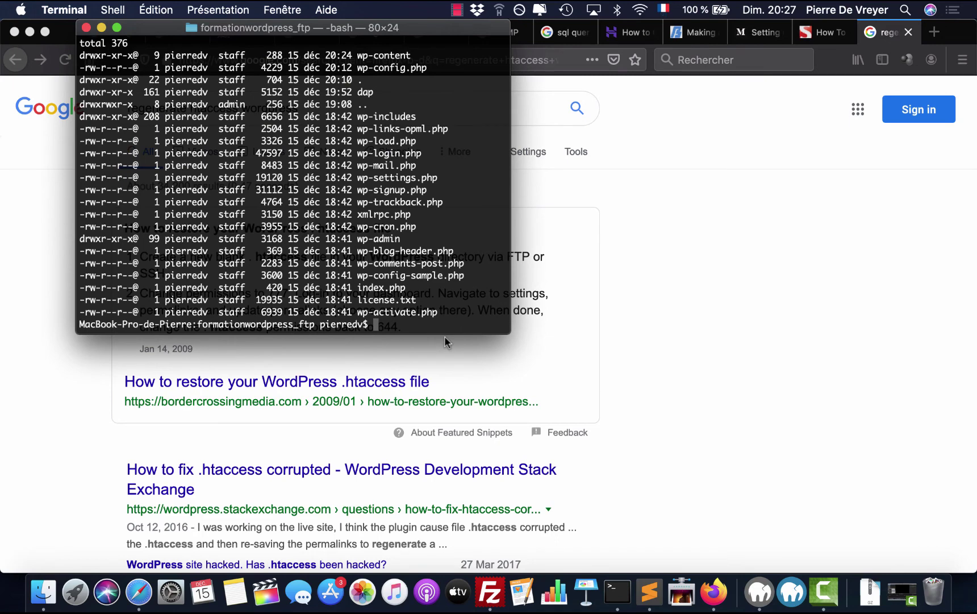
- Create a blank .htaccess with touch and confirm it with 'ls -lat'
text(toic)
key(Return)
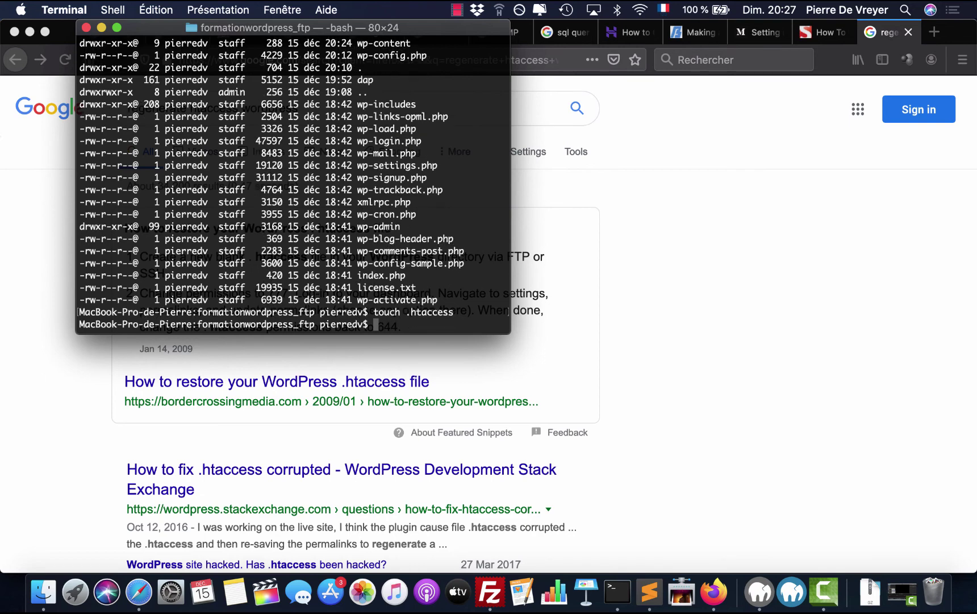
text(ls -lat)
key(Return)
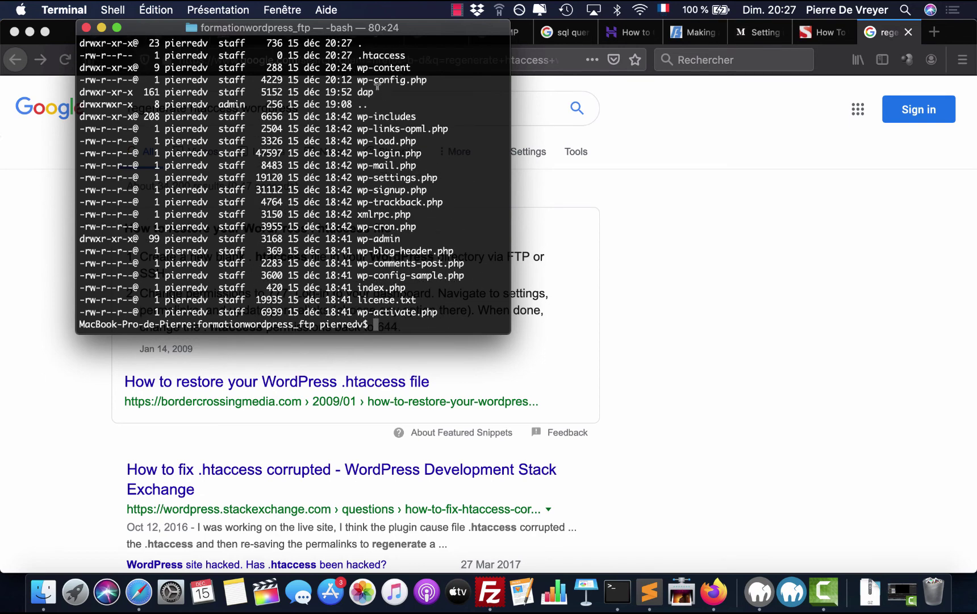
click(656, 270)
- Re-save the Réglages > Permaliens settings with the Titre de la publication structure
click(295, 32)
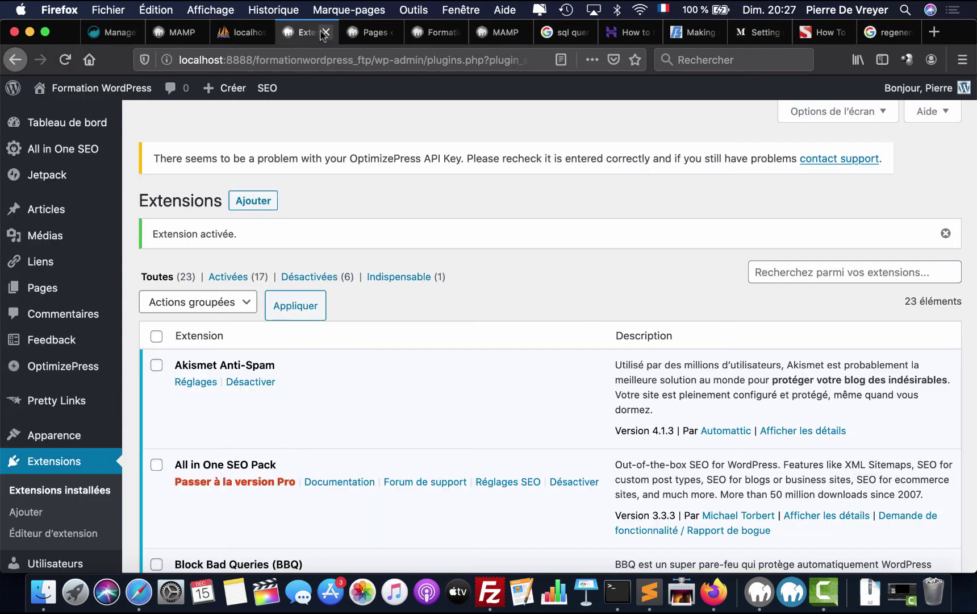
scroll(195, 369, down, 1)
scroll(195, 369, down, 15)
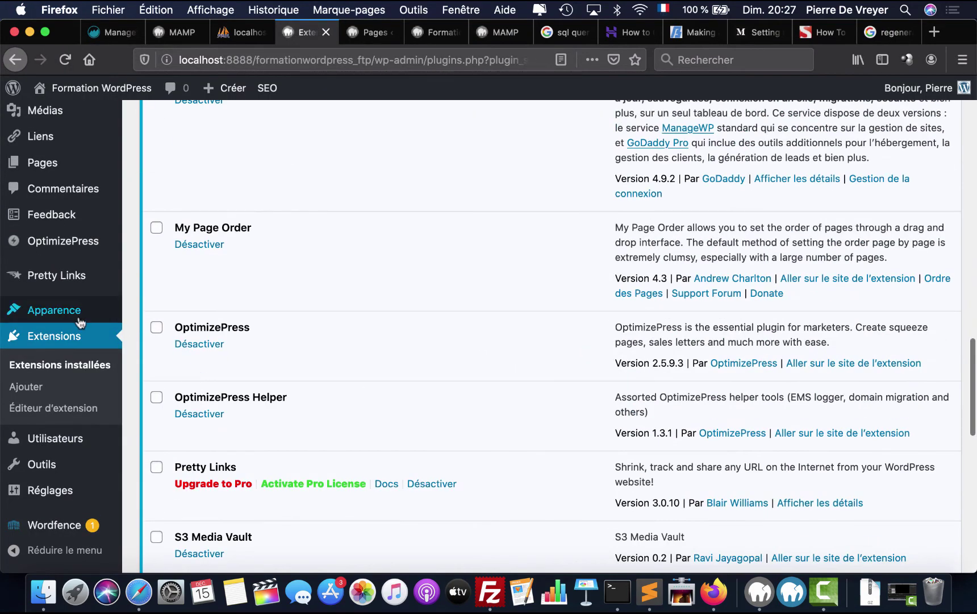
mouse_move(71, 497)
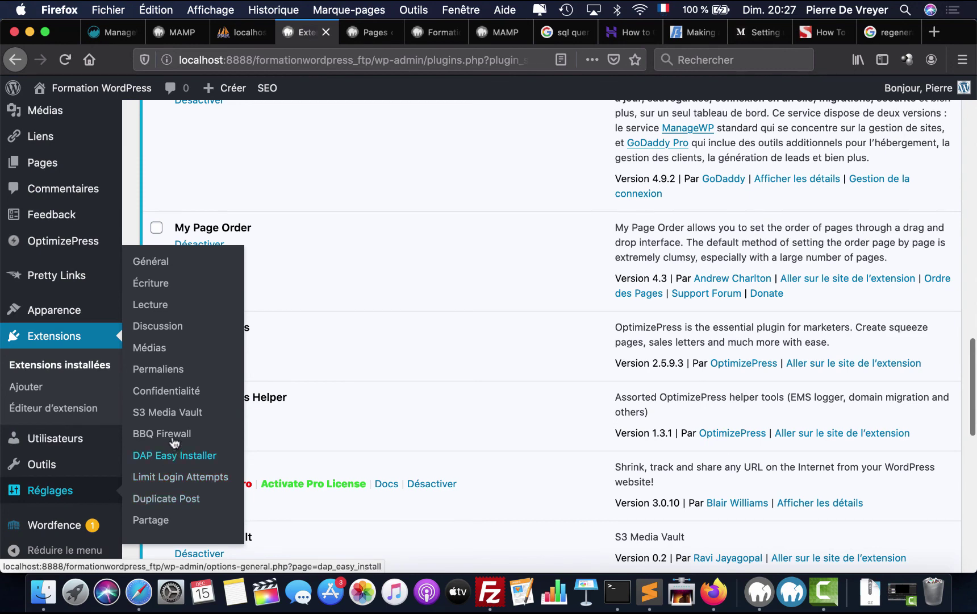
click(176, 371)
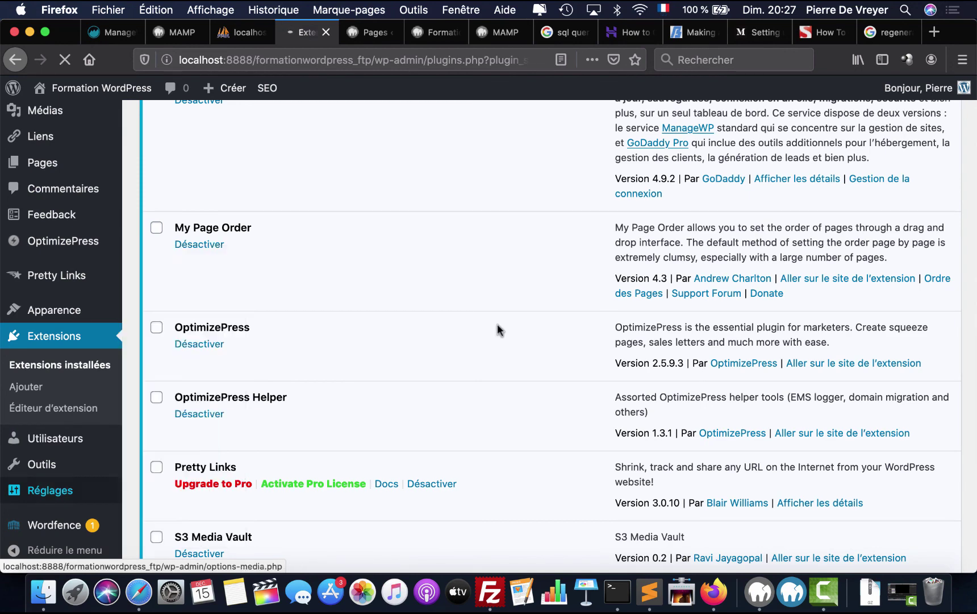
scroll(497, 326, down, 7)
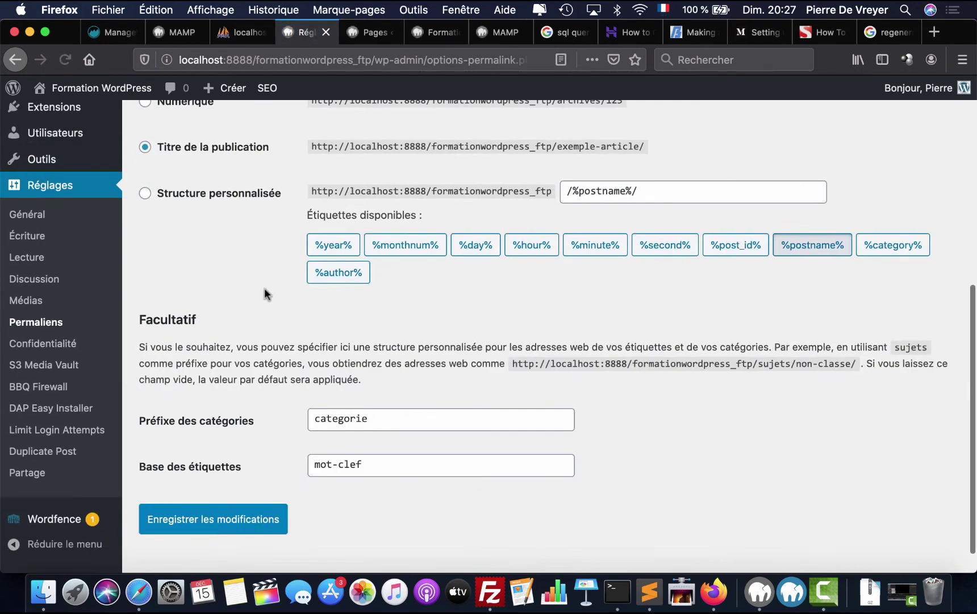
scroll(262, 319, down, 1)
click(216, 491)
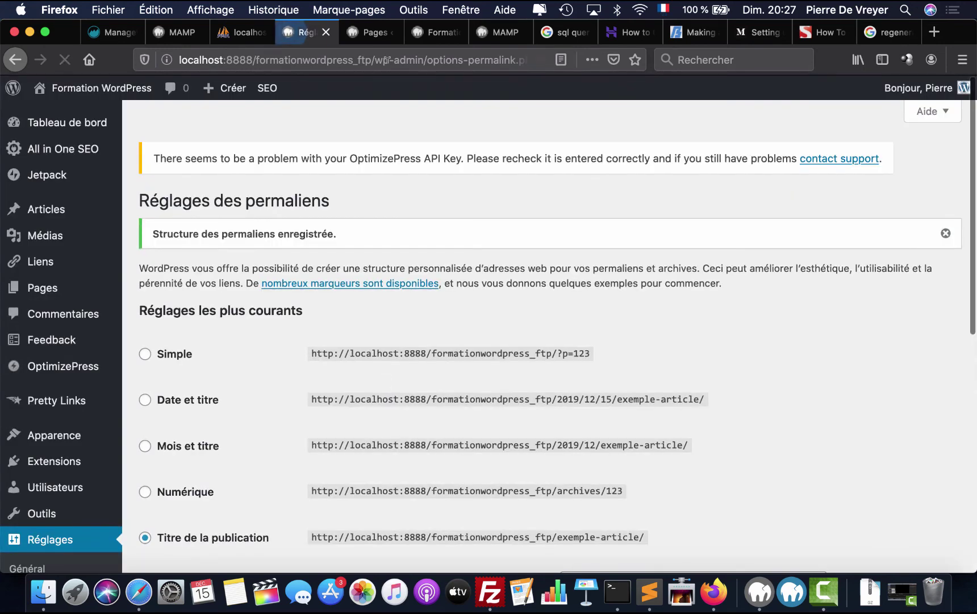
click(373, 37)
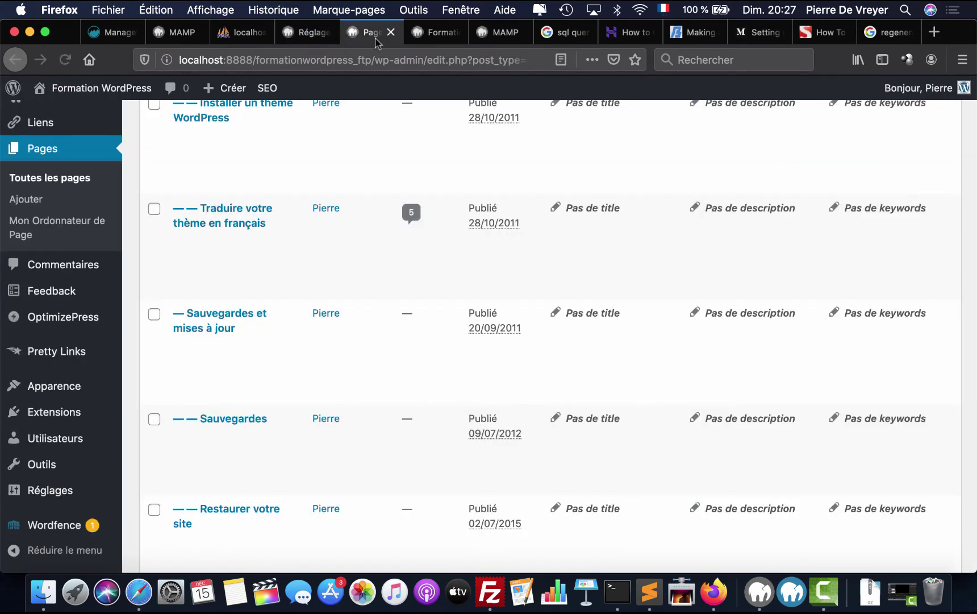
- From the Pages list, view Traduire votre thème en français in a new tab
click(427, 34)
click(367, 33)
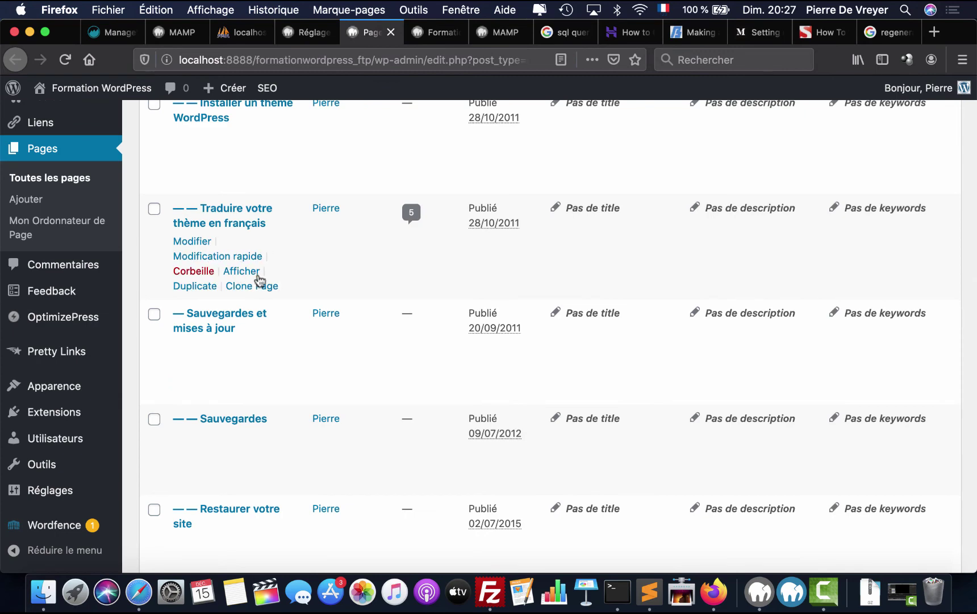
right_click(244, 271)
click(268, 277)
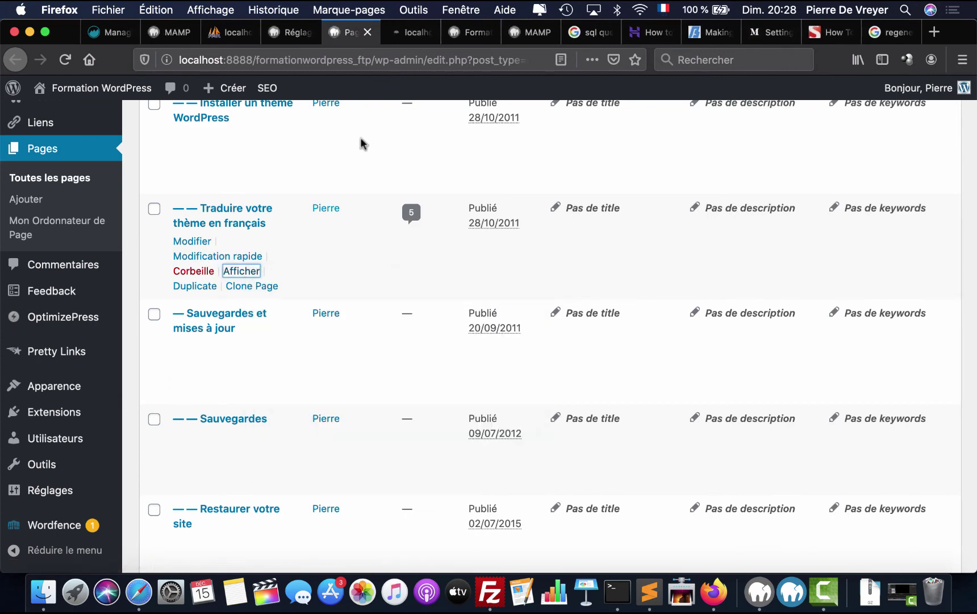
click(411, 34)
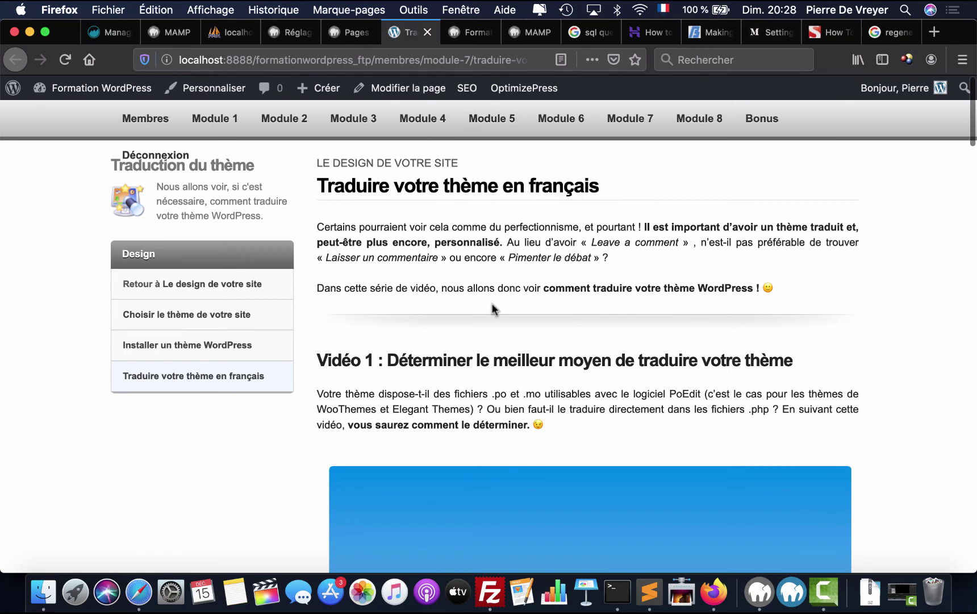
- Follow Membres, Module 1 and Utiliser les bons outils, confirming the lesson content now loads
click(156, 121)
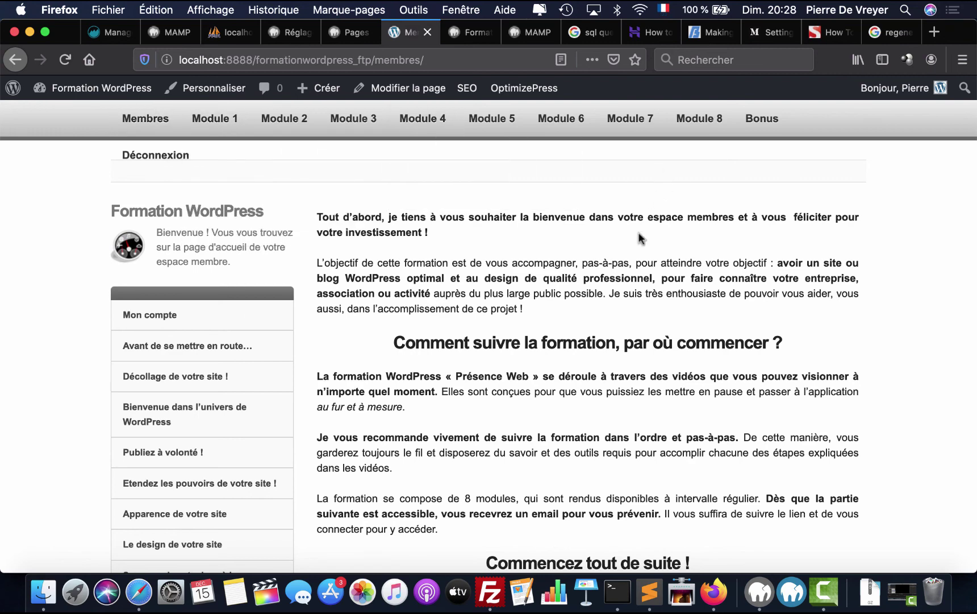
scroll(417, 267, down, 5)
scroll(417, 267, up, 5)
mouse_move(356, 108)
click(242, 121)
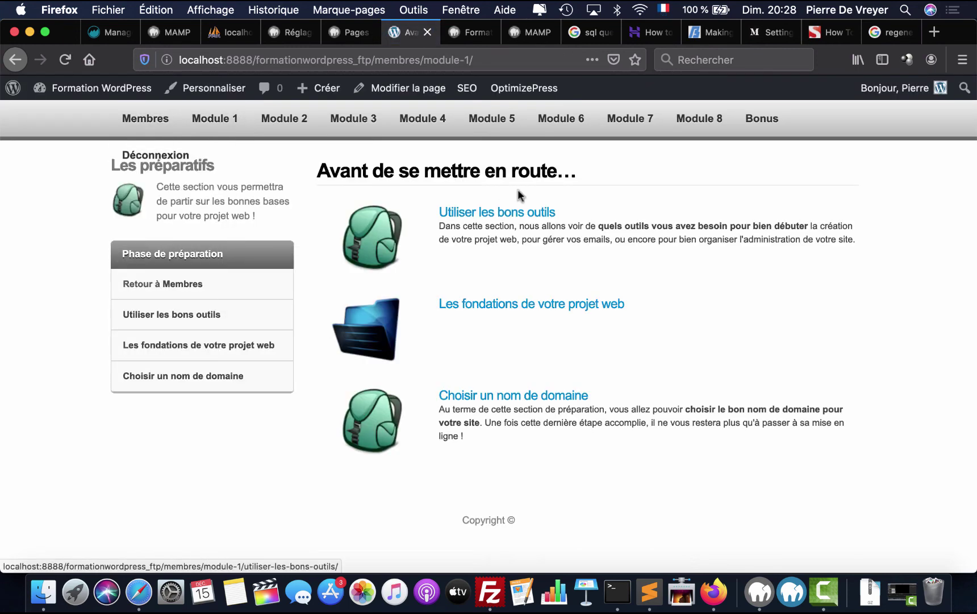
click(489, 221)
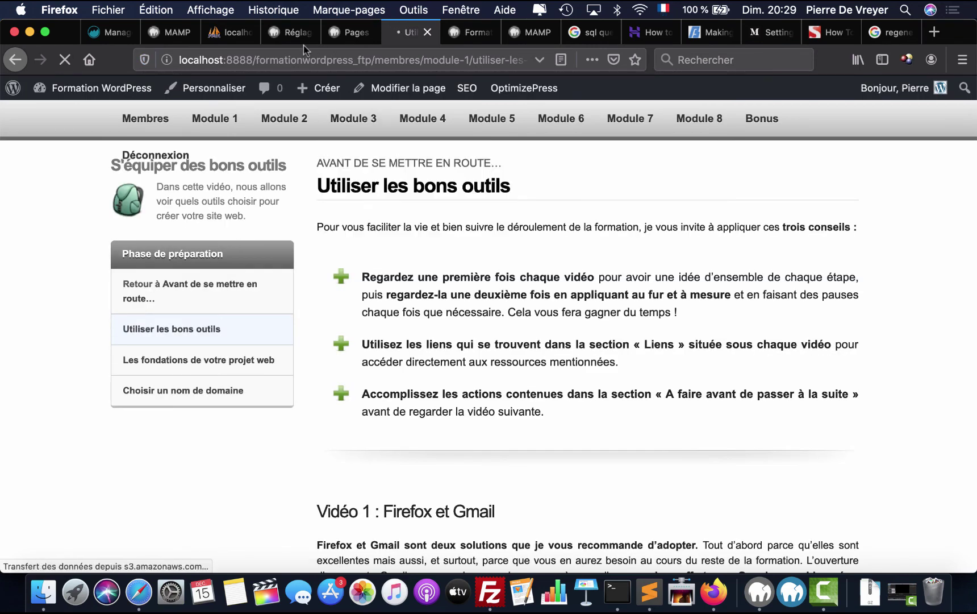
click(291, 33)
- Open the OptimizePress Dashboard from the admin sidebar
scroll(156, 418, down, 2)
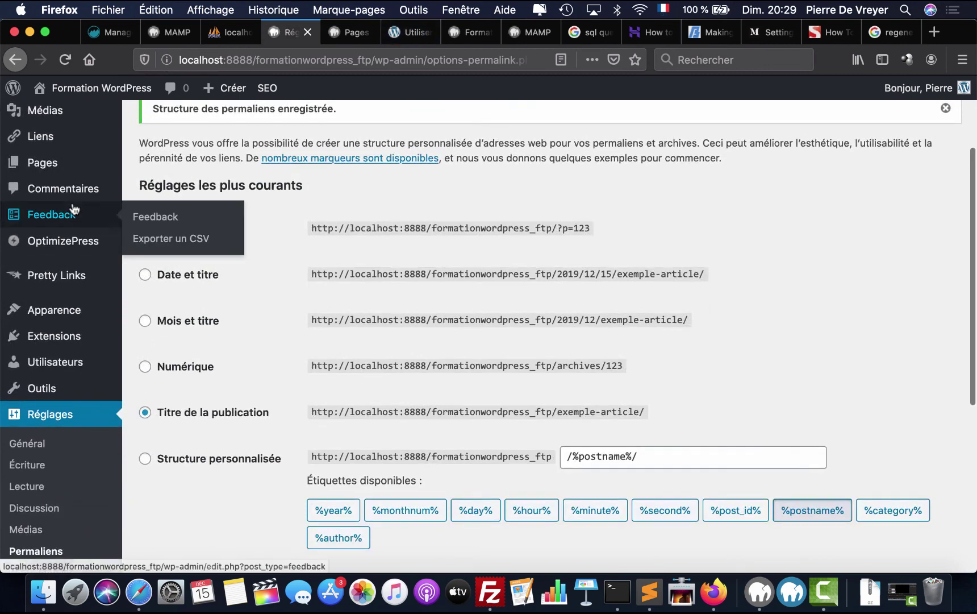
mouse_move(73, 243)
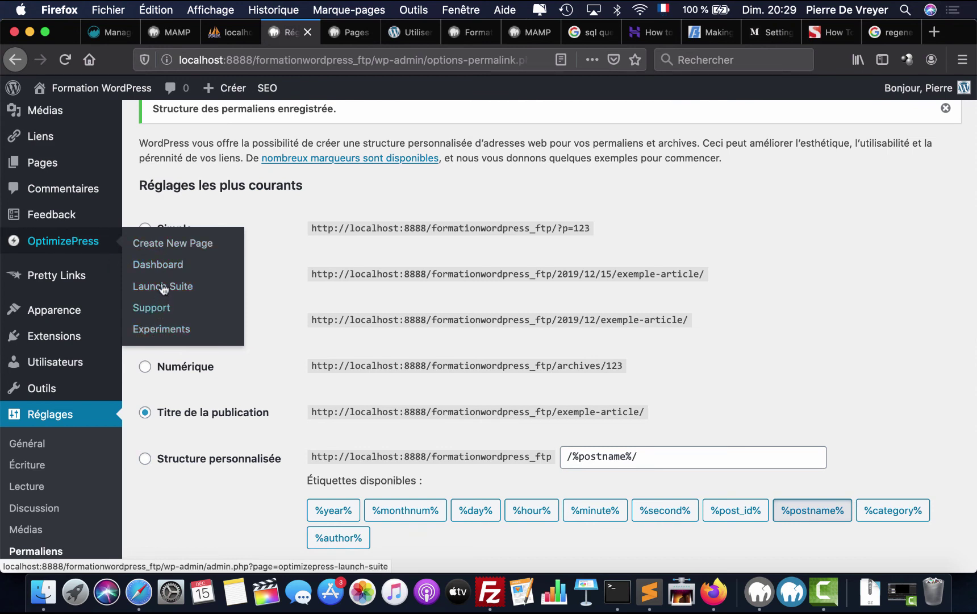
click(164, 263)
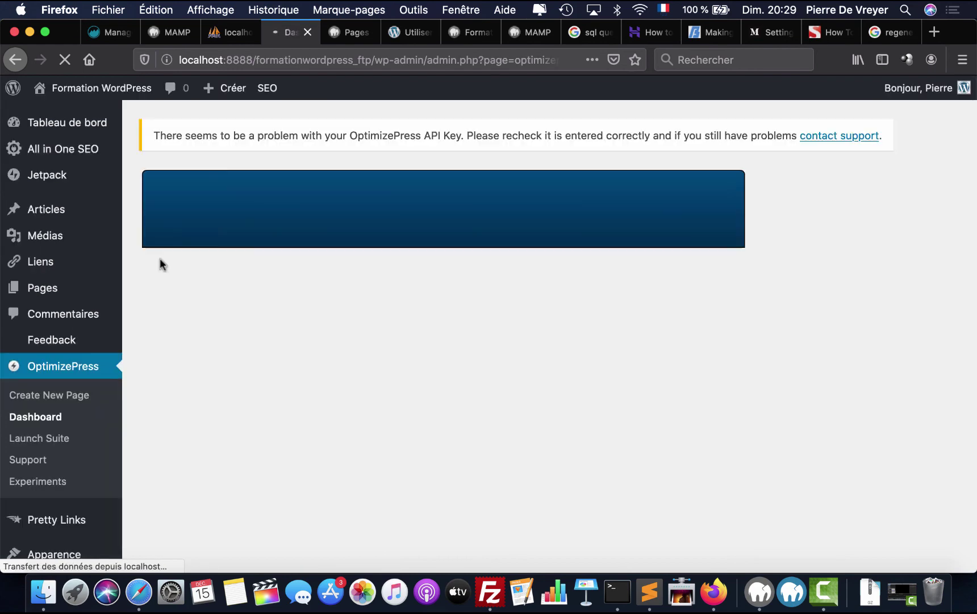
scroll(161, 265, down, 5)
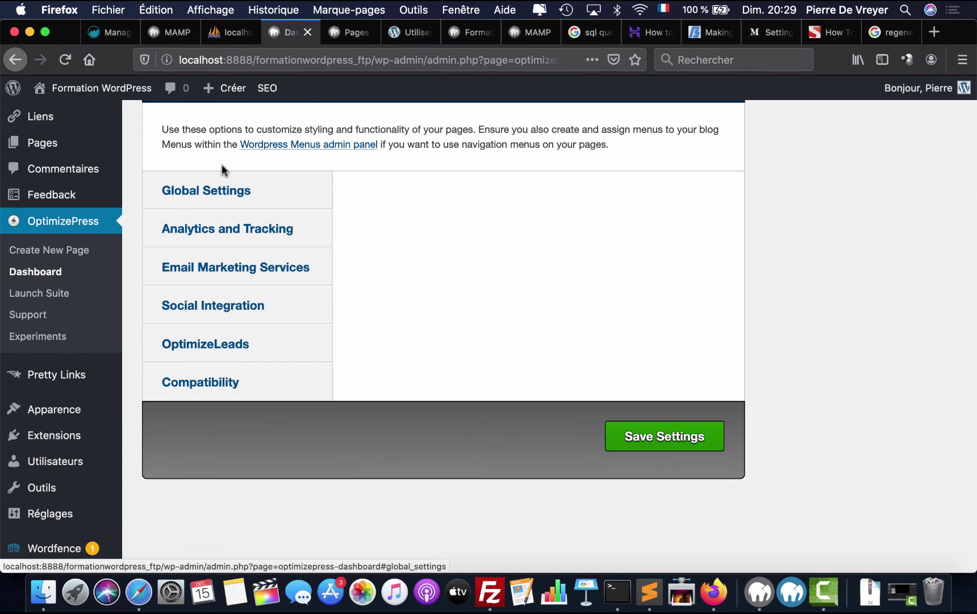
- Review Global Settings, Analytics, Email Marketing, Social Integration, OptimizeLeads and Compatibility, then return to Tableau de bord
click(223, 193)
click(226, 232)
click(227, 280)
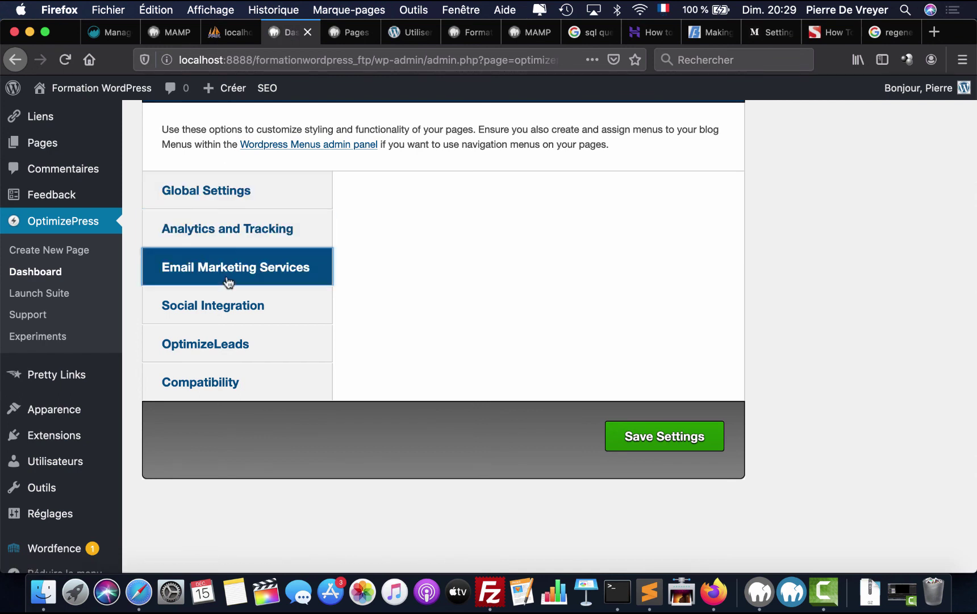
click(192, 321)
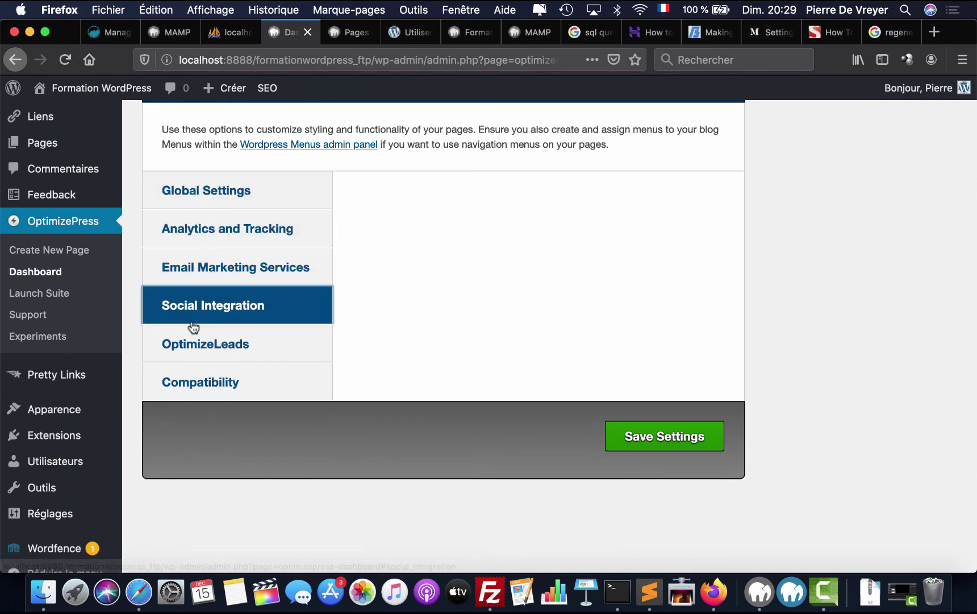
click(203, 344)
click(206, 380)
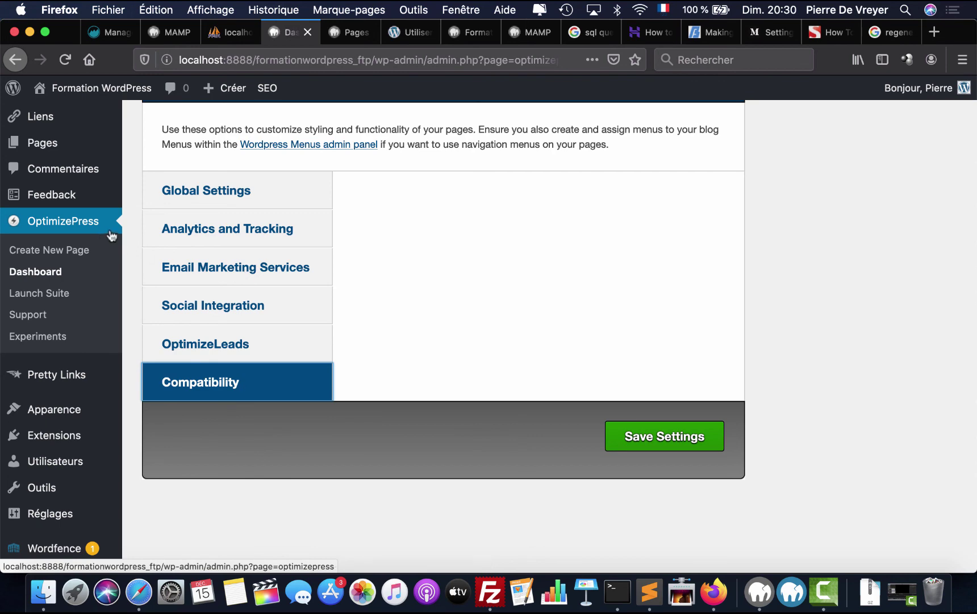
scroll(124, 224, up, 3)
click(86, 131)
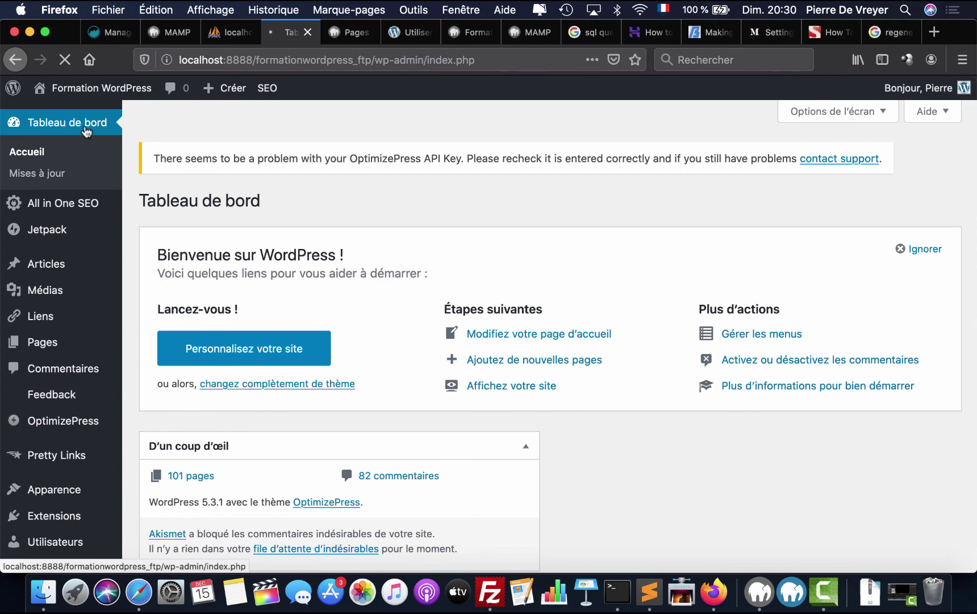
click(759, 591)
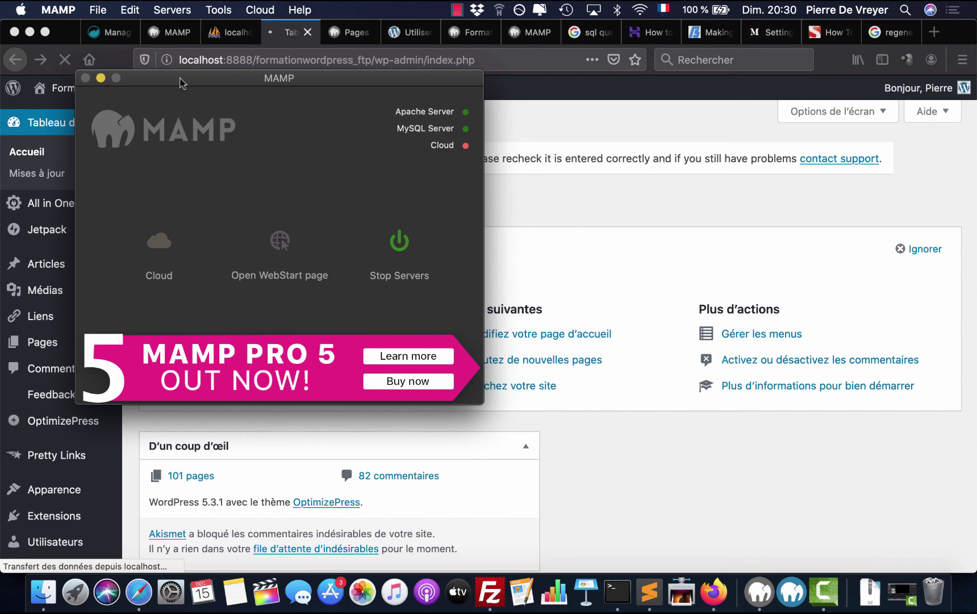
click(59, 9)
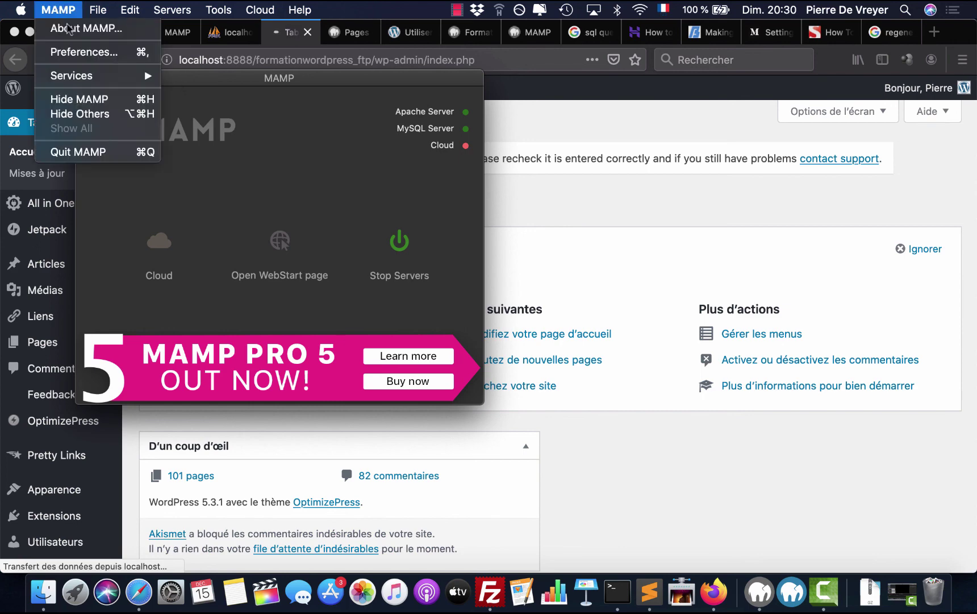
click(80, 54)
click(238, 102)
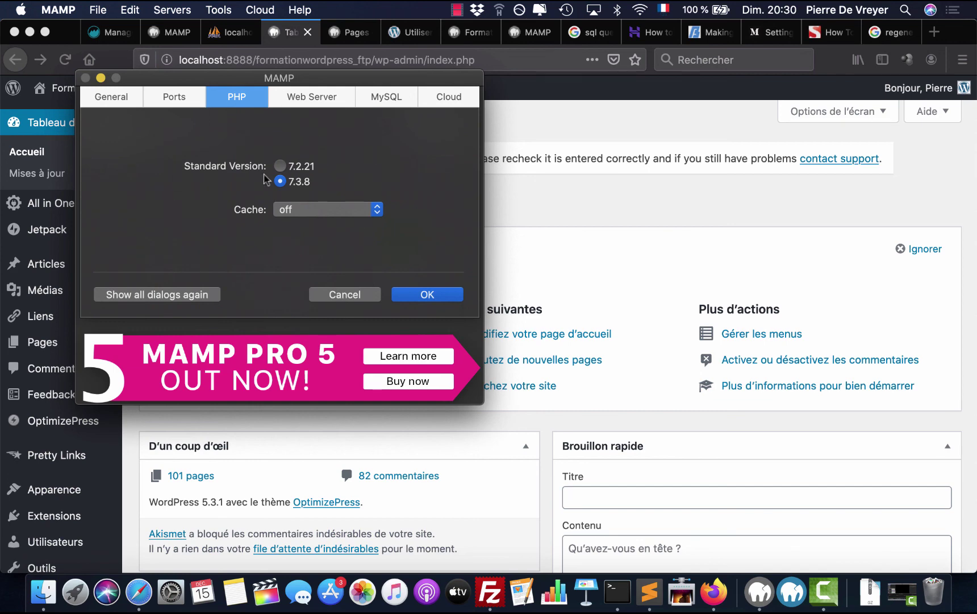
click(352, 298)
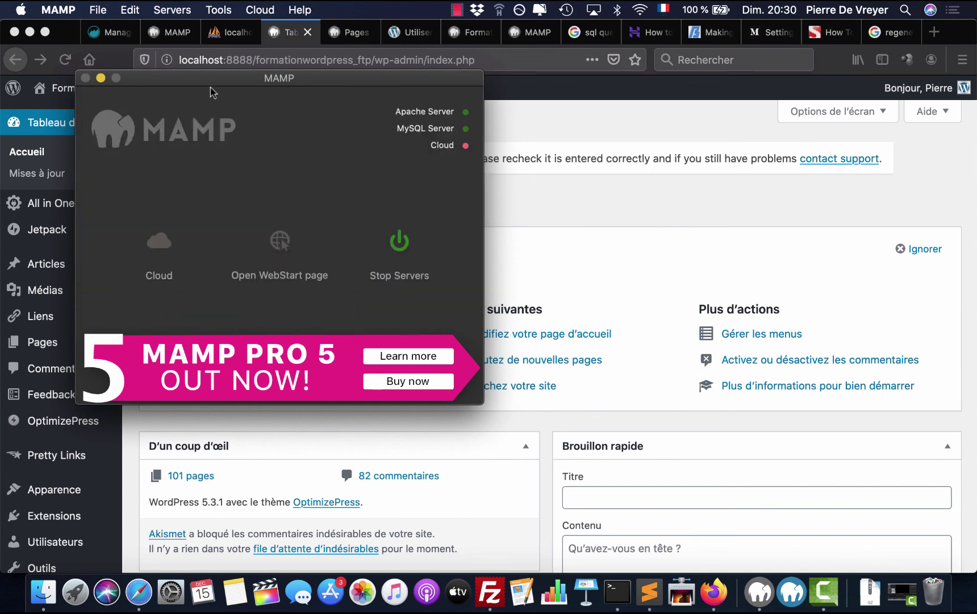
click(508, 192)
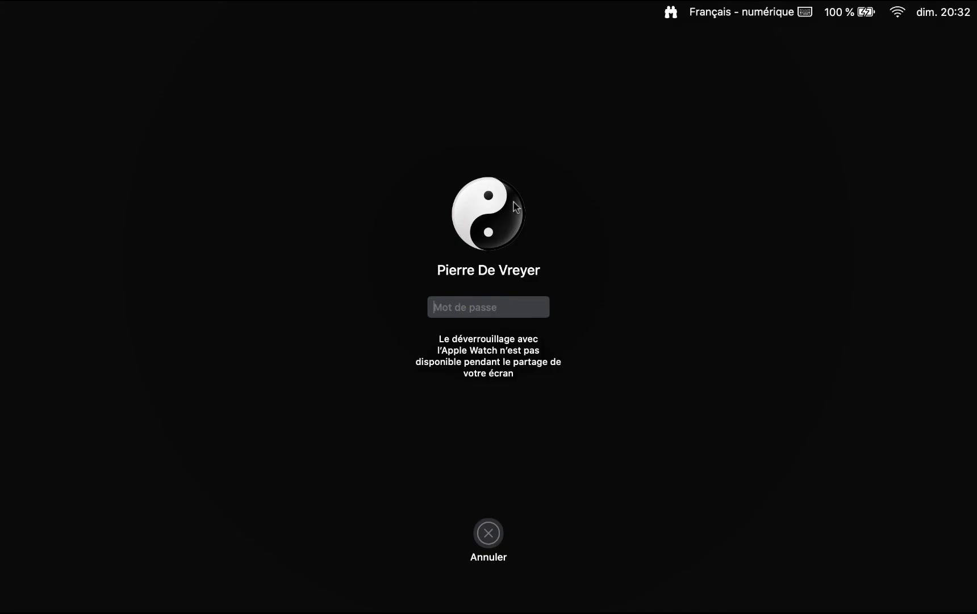
text(••••••••••)
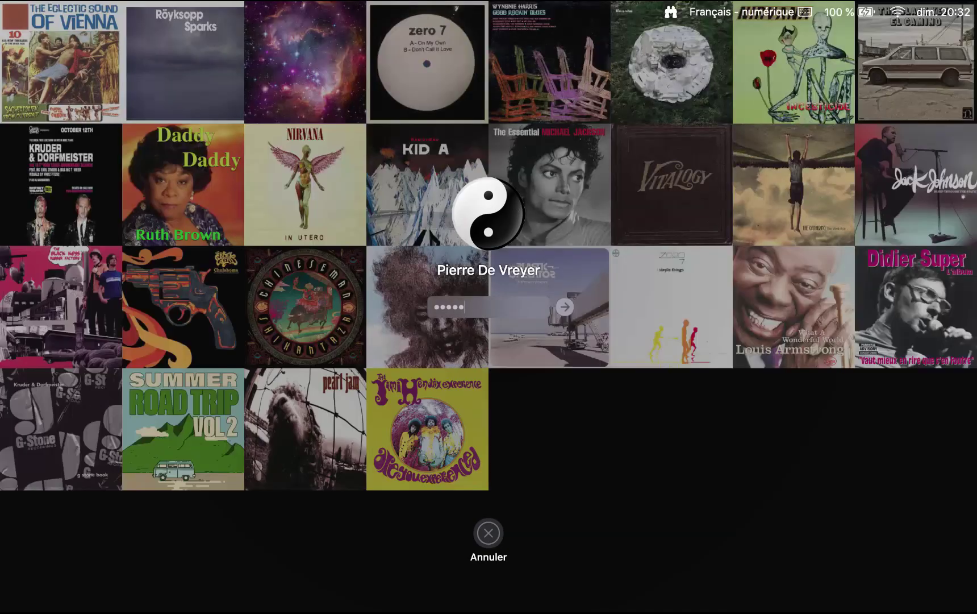
key(Return)
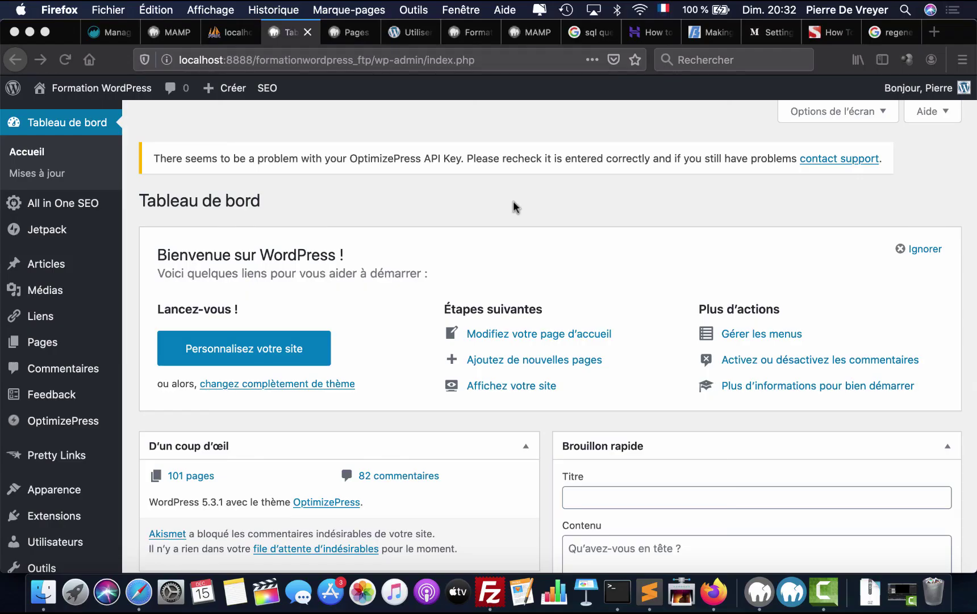